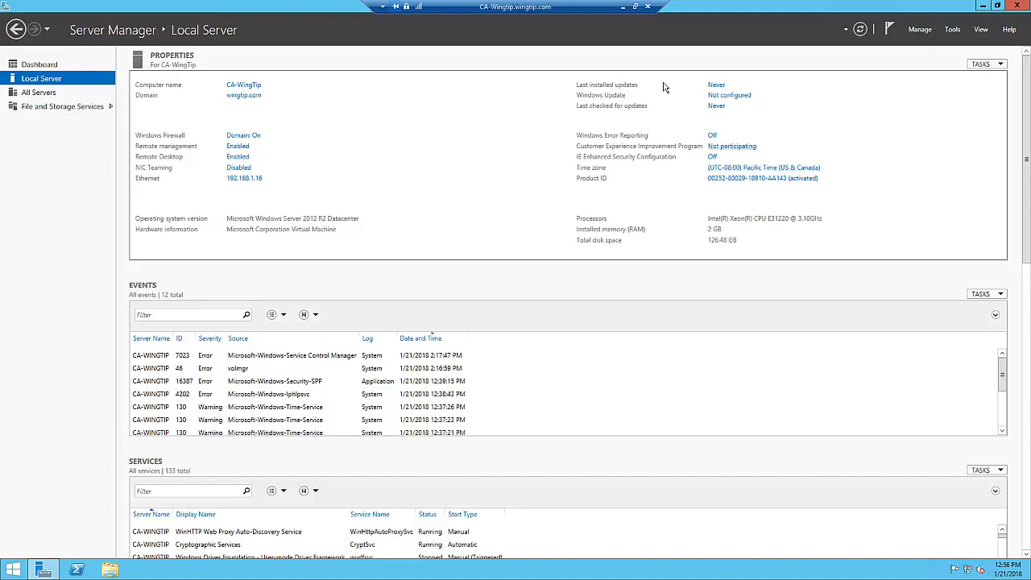
- Switch to the PowerEdge host's Hyper-V Manager and connect to the Farm D - DC2 - Wingtip virtual machine
click(623, 7)
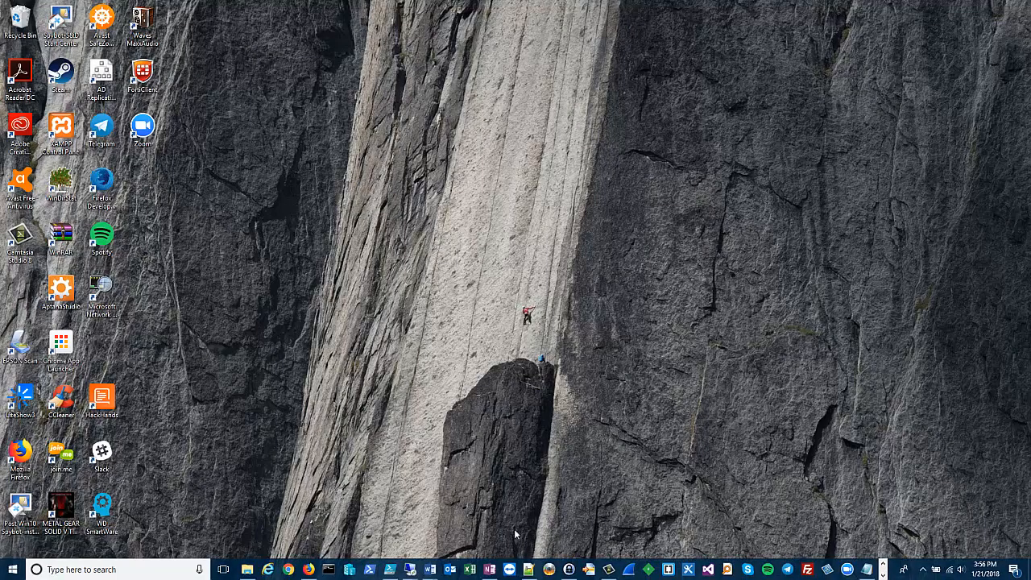
mouse_move(411, 568)
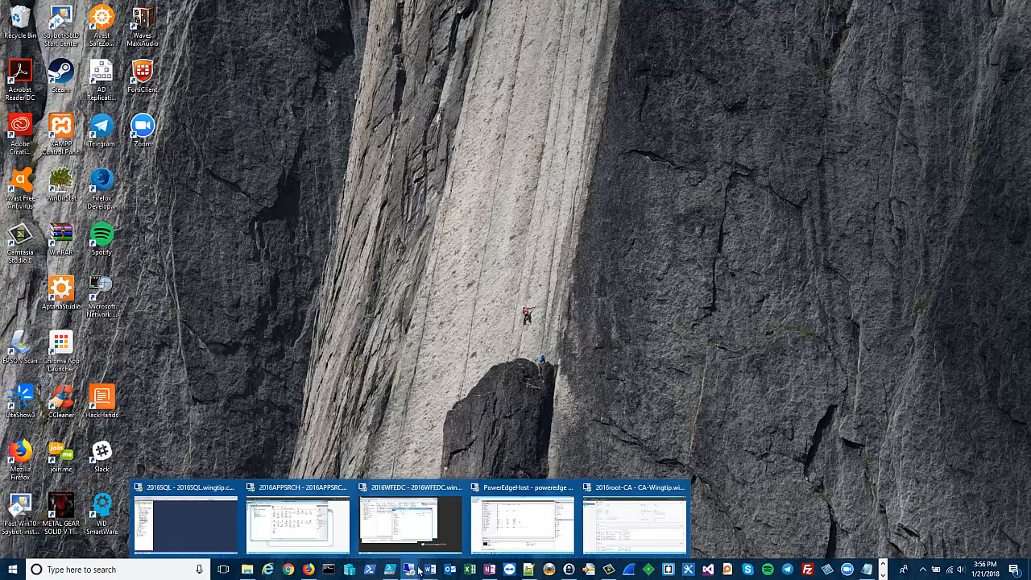
click(528, 540)
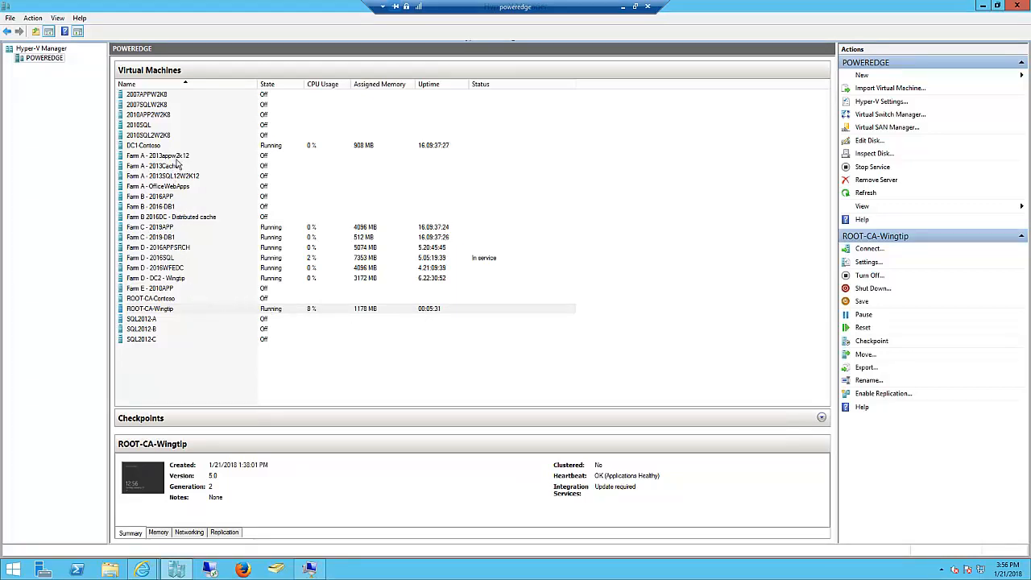
click(201, 279)
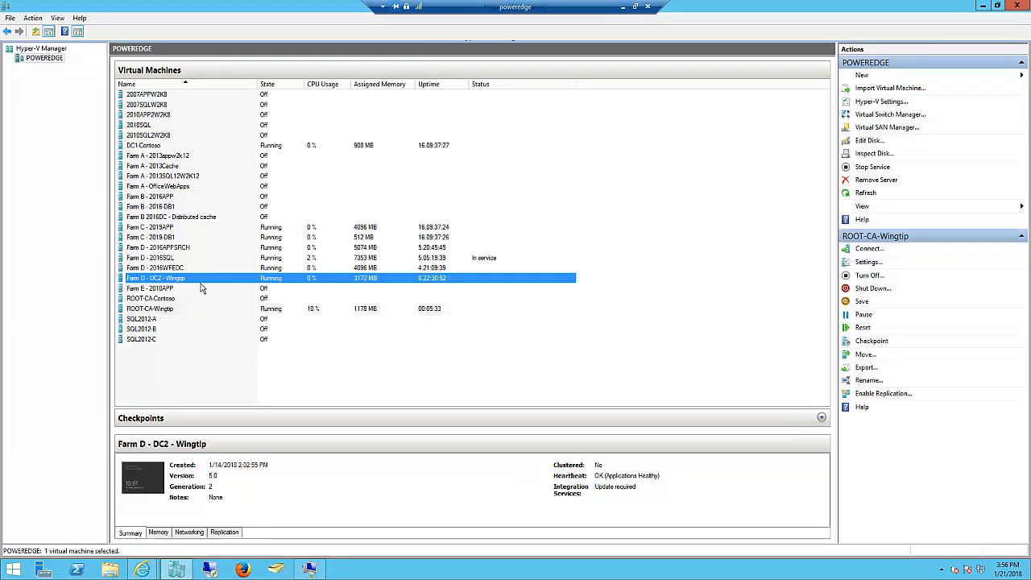
right_click(214, 281)
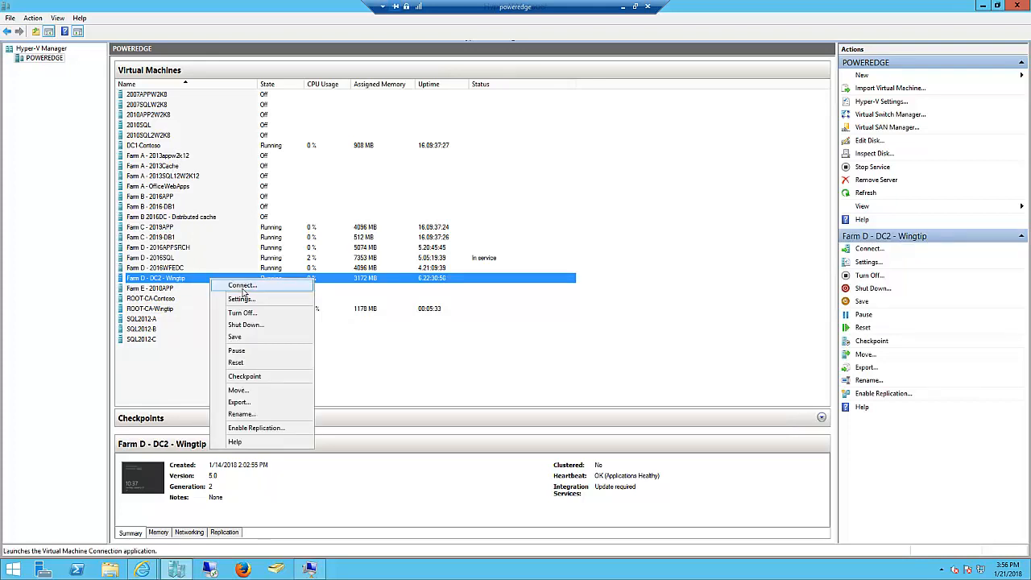
click(242, 287)
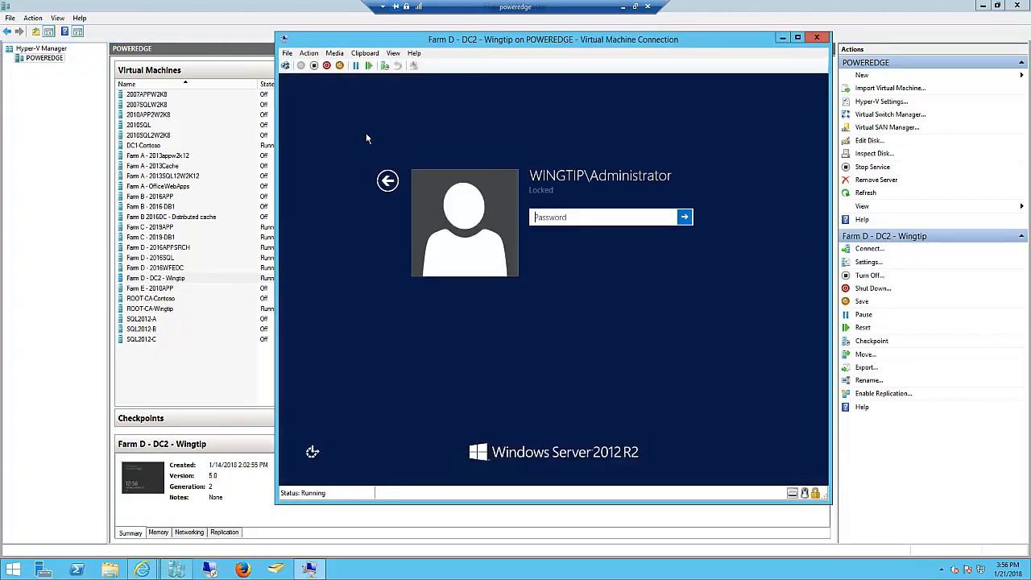
- Unlock the DC2 virtual machine by entering the WINGTIP\Administrator account password
click(543, 223)
text(••••••••••)
key(Return)
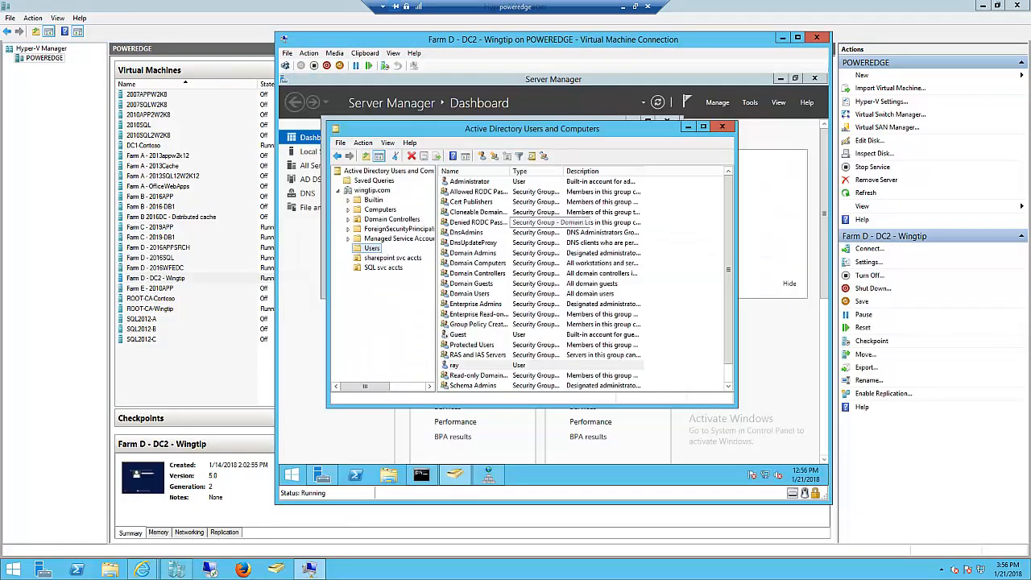
- Close Active Directory Users and Computers on DC2 and examine the local server properties in Server Manager
click(727, 129)
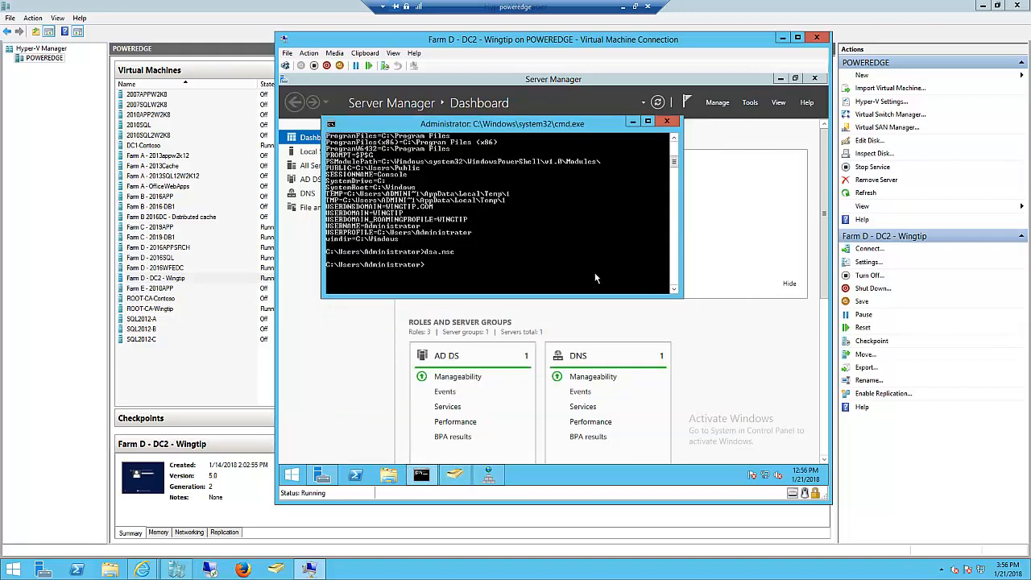
click(293, 476)
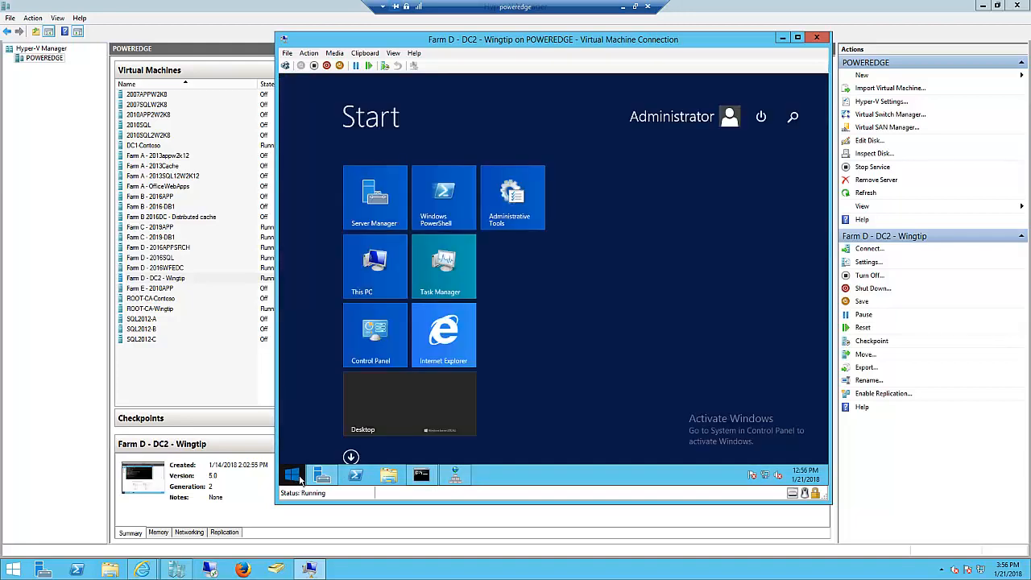
click(375, 198)
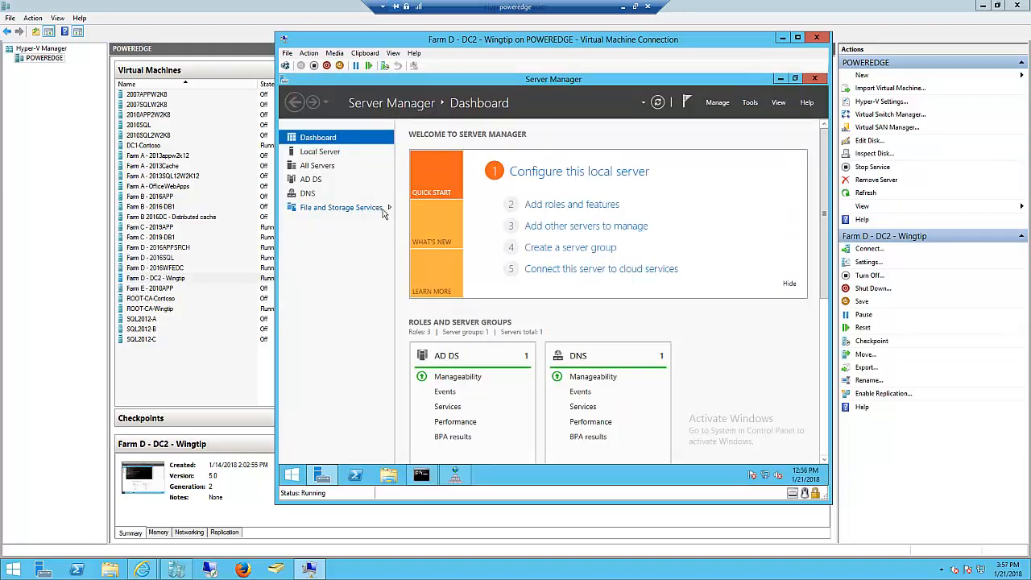
click(319, 153)
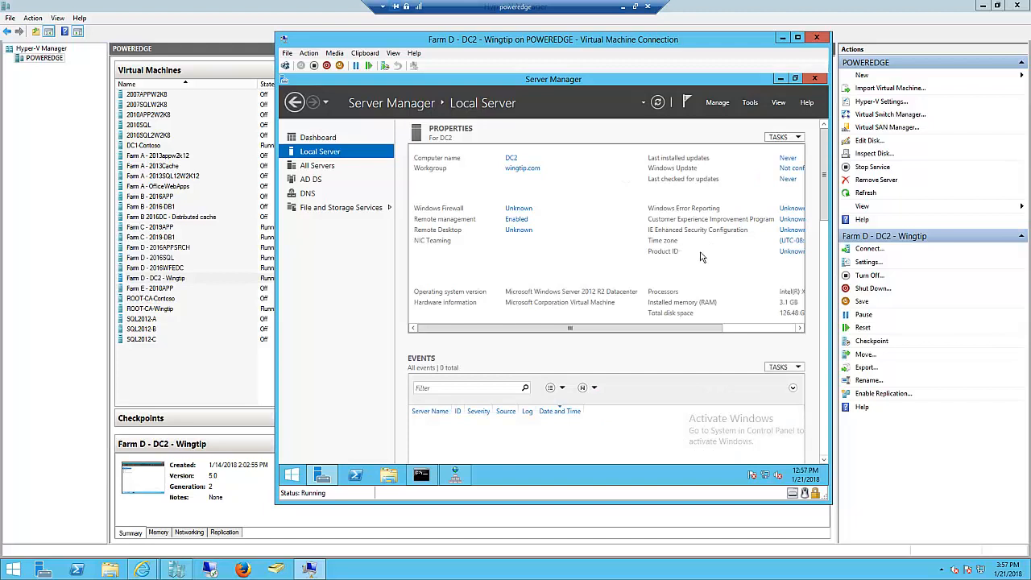
drag(707, 330, 781, 329)
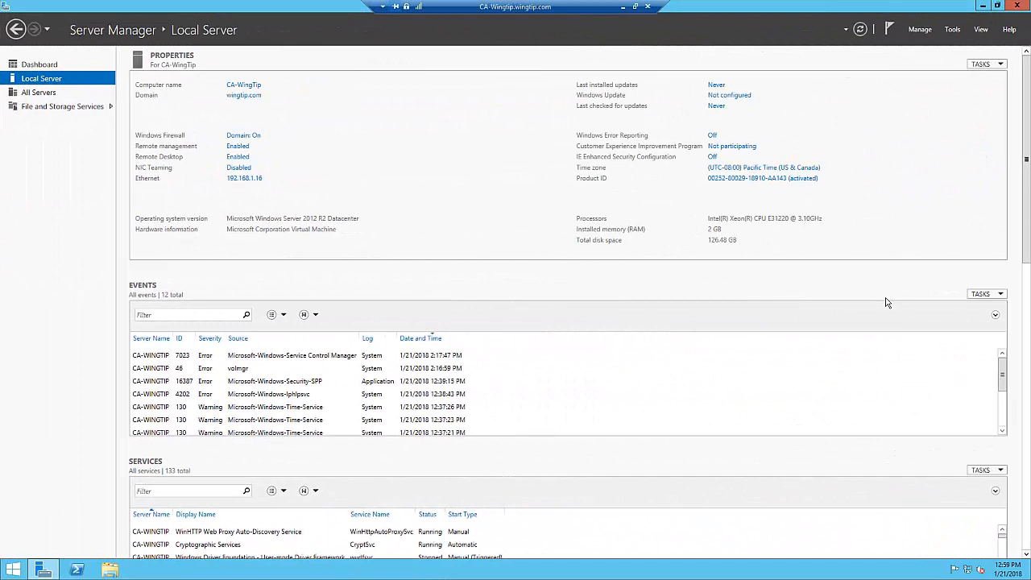
- On CA-WingTip, start adding roles and features with a role-based installation on the default destination server
click(920, 30)
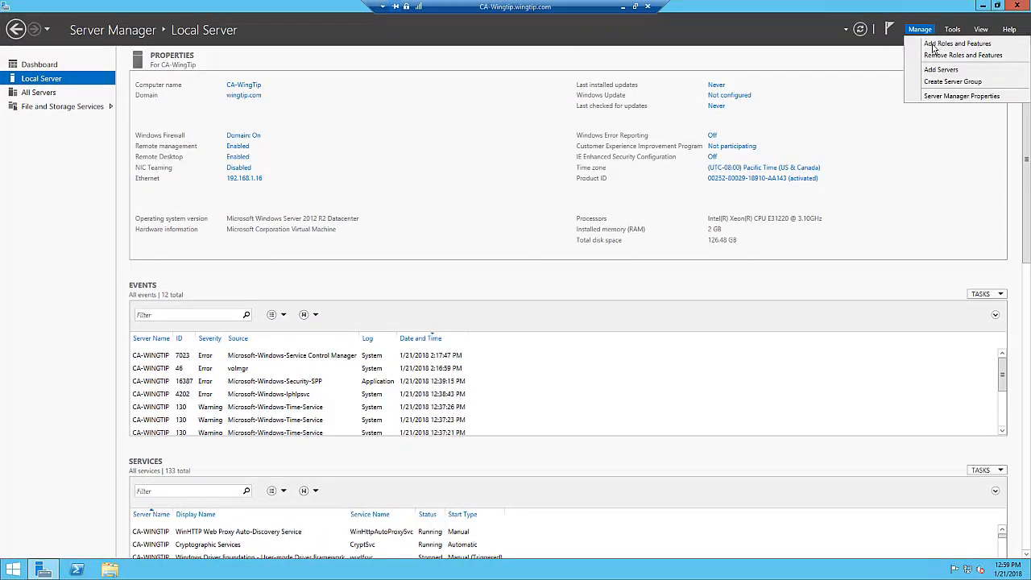
click(934, 46)
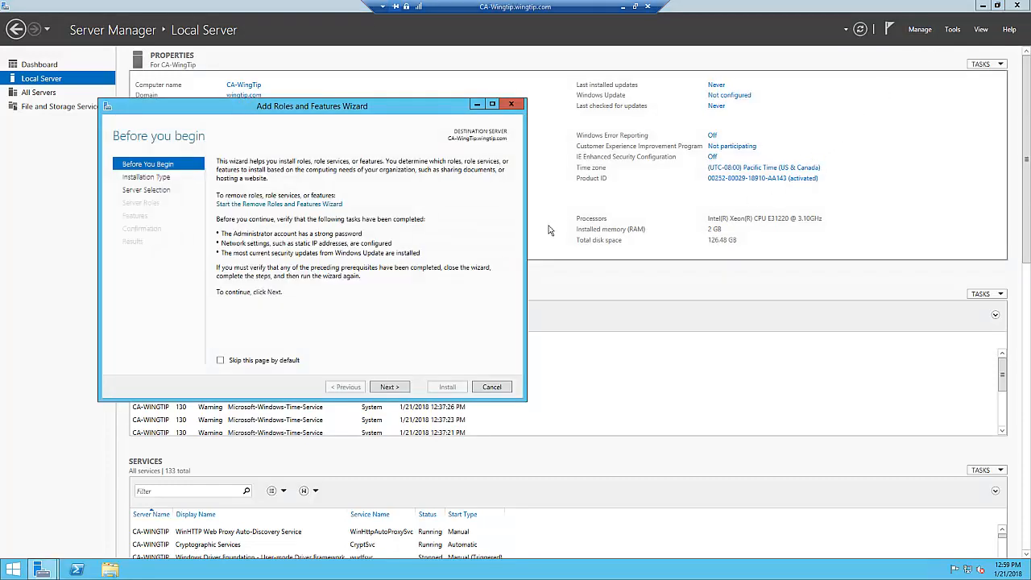
click(388, 390)
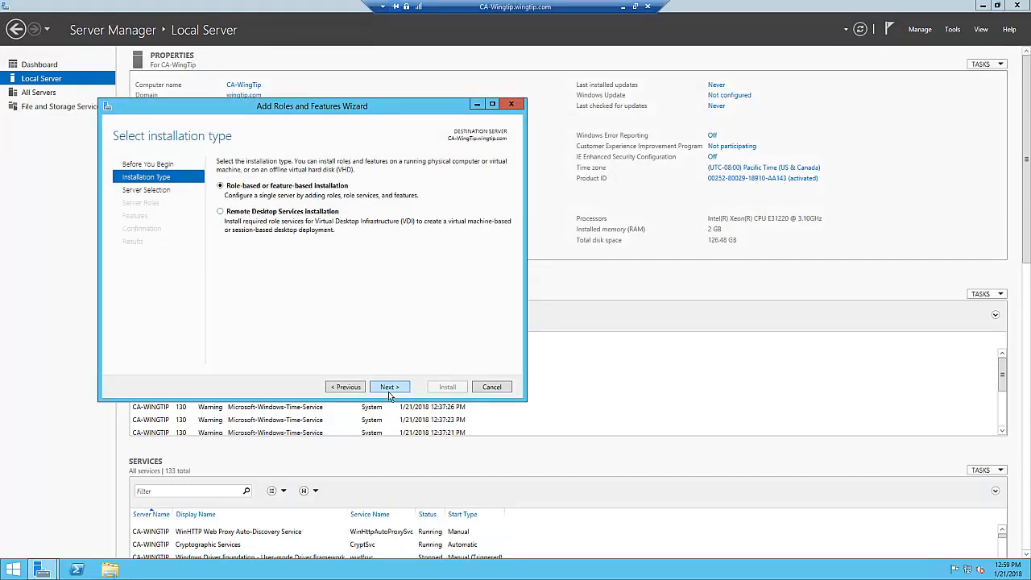
click(388, 390)
click(389, 389)
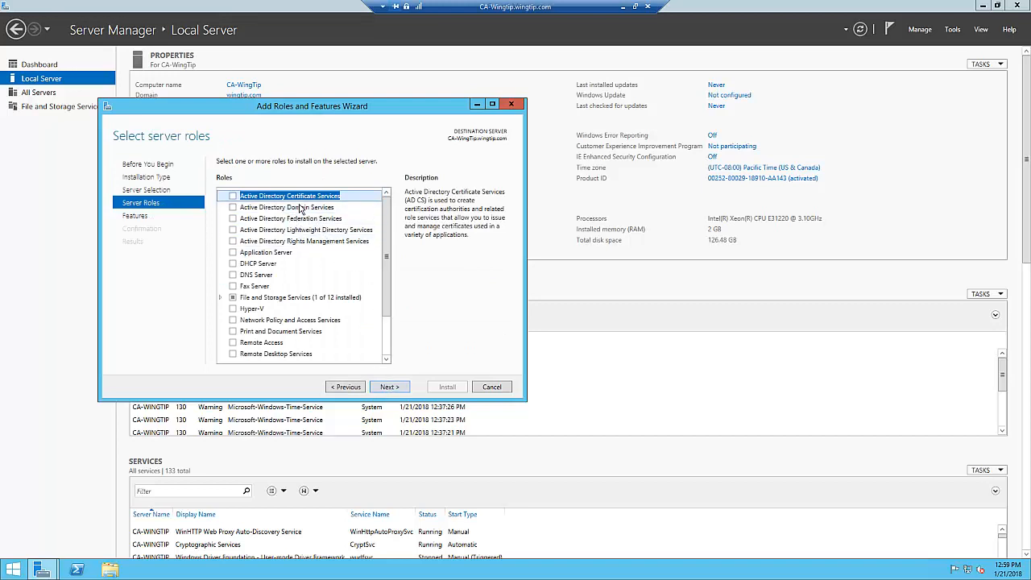
- Install the Active Directory Domain Services role with its required management tools, keeping the default features
click(233, 207)
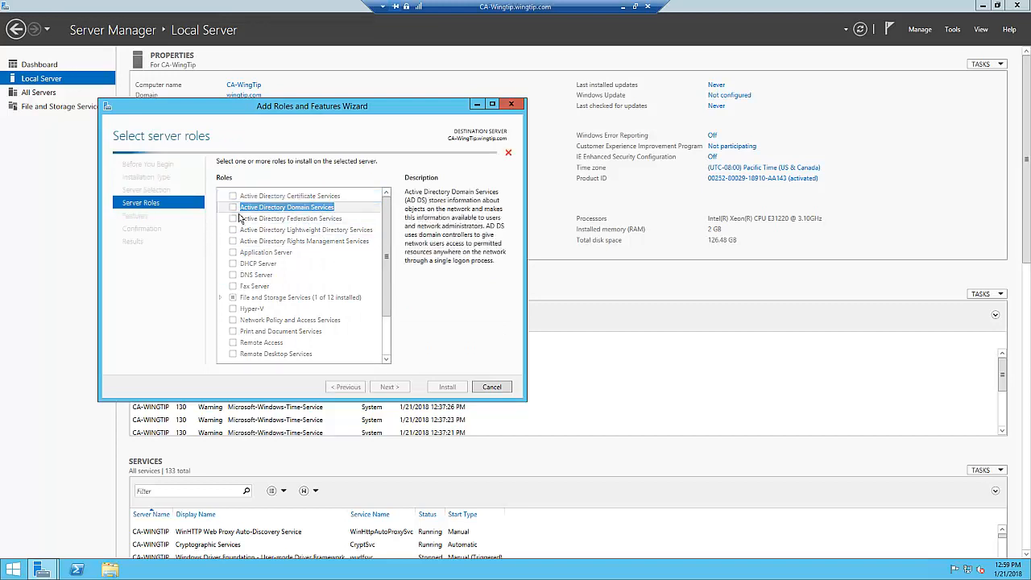
click(359, 347)
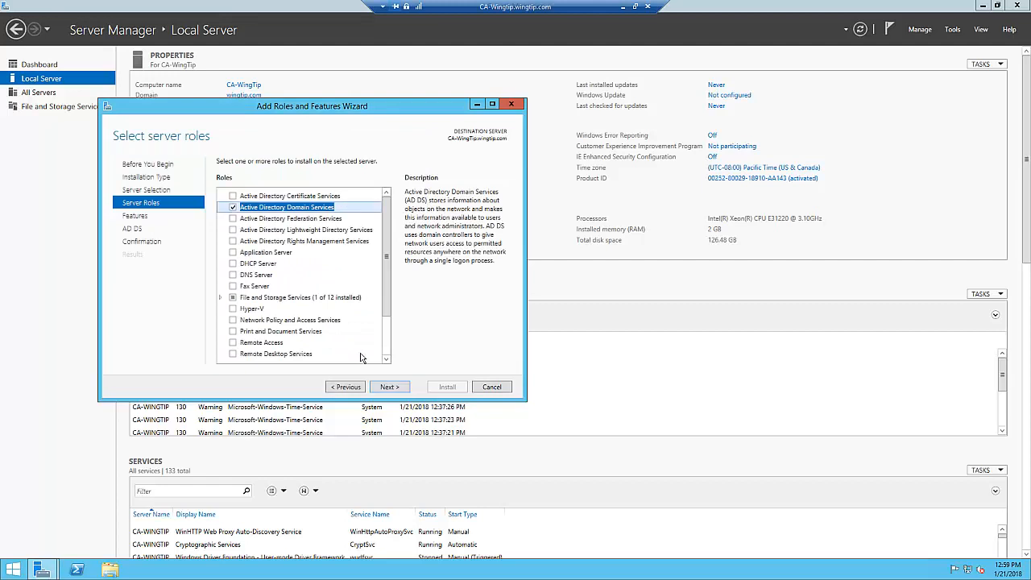
click(401, 393)
click(401, 393)
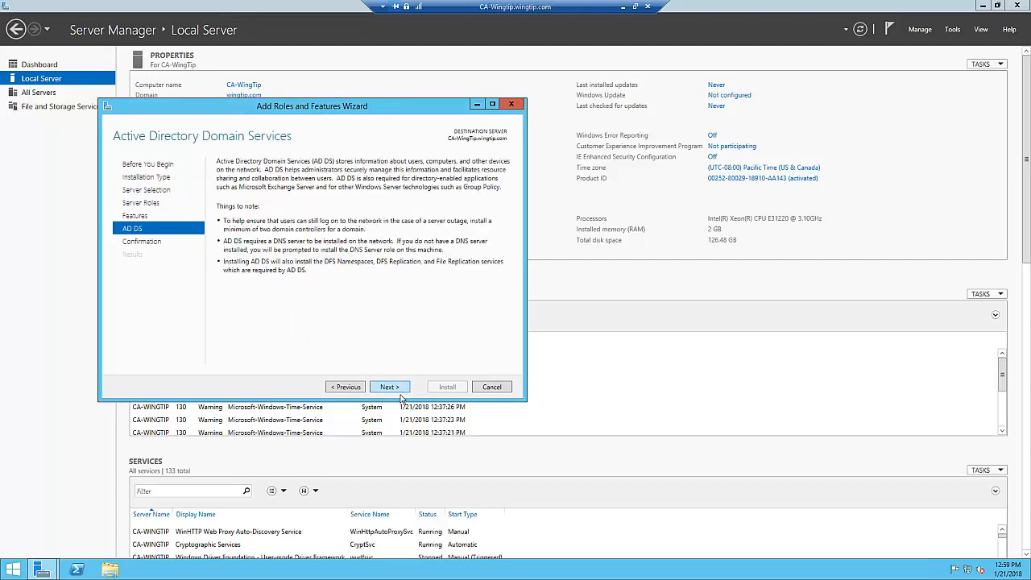
click(401, 393)
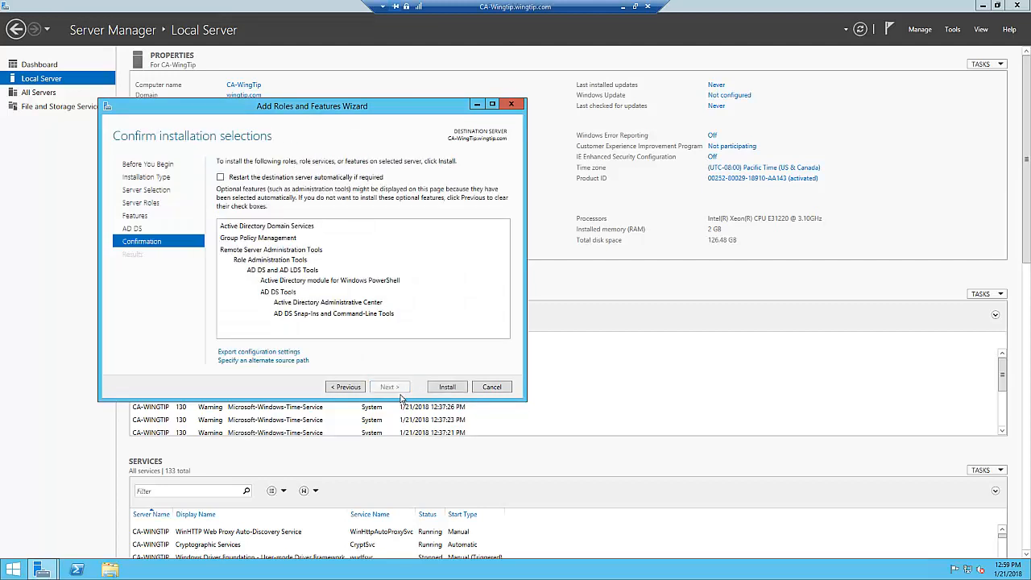
click(450, 392)
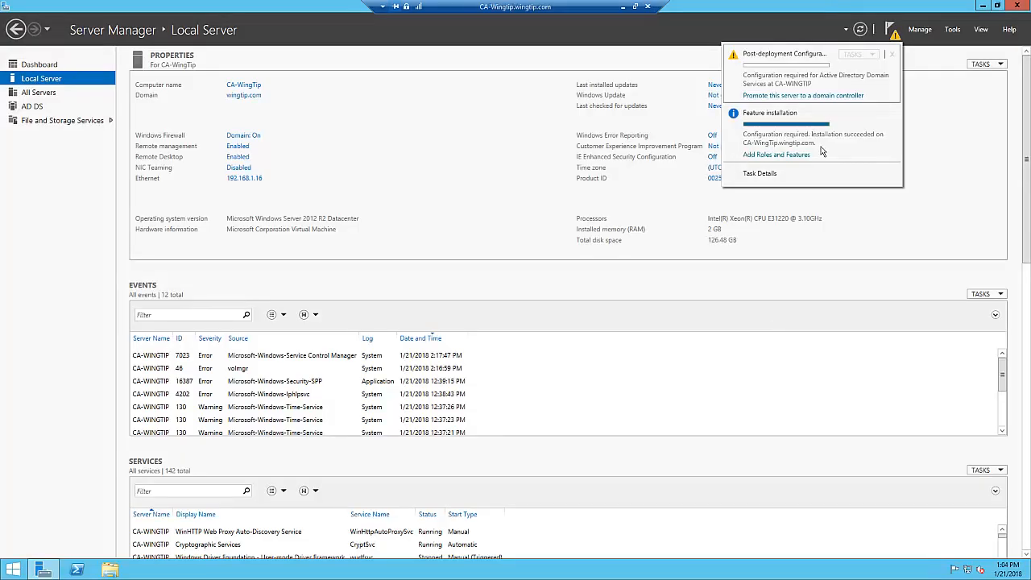
- Promote the server to a domain controller in the existing wingtip.com domain, entering and confirming the DSRM password
click(804, 99)
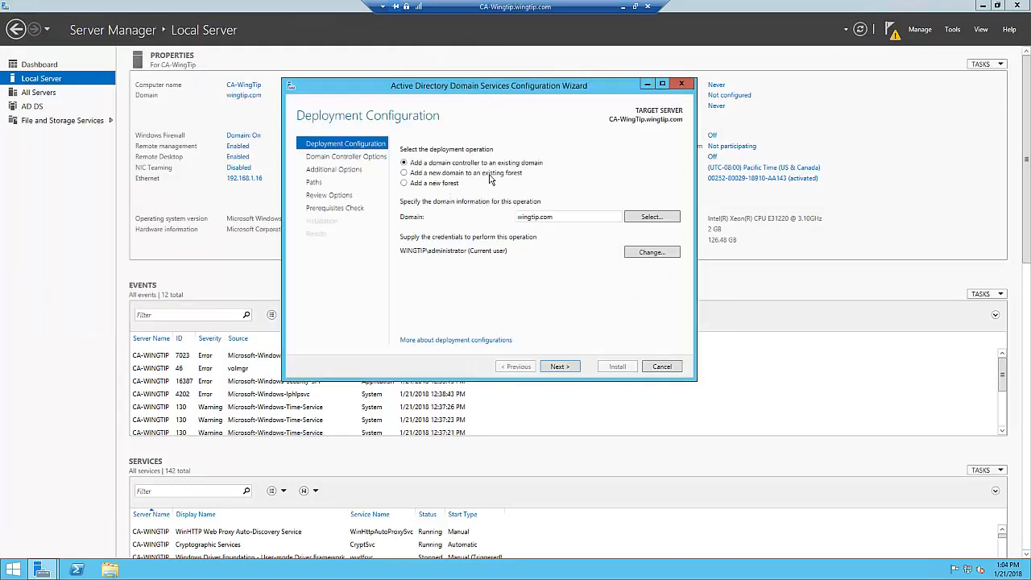
click(564, 369)
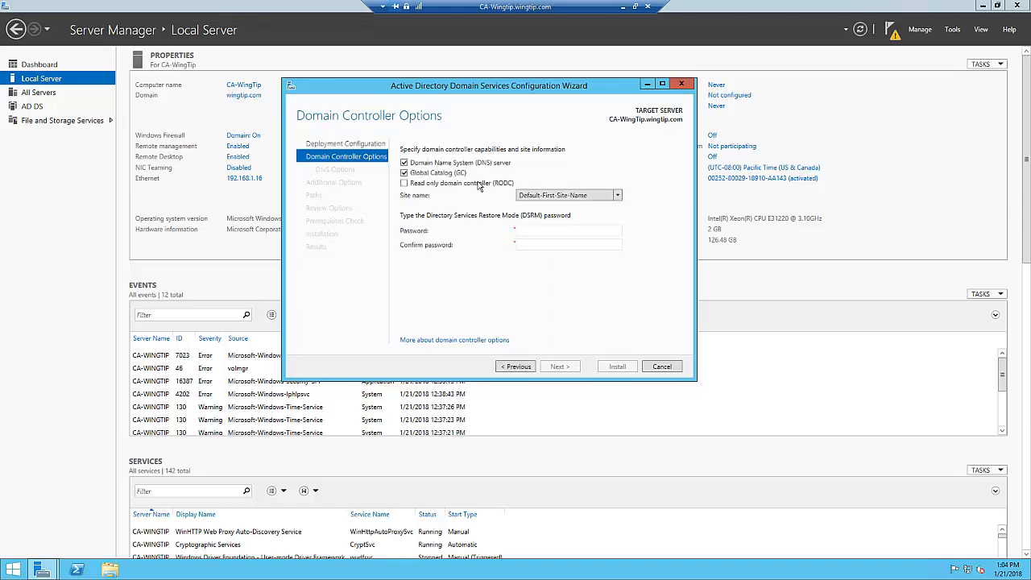
click(529, 233)
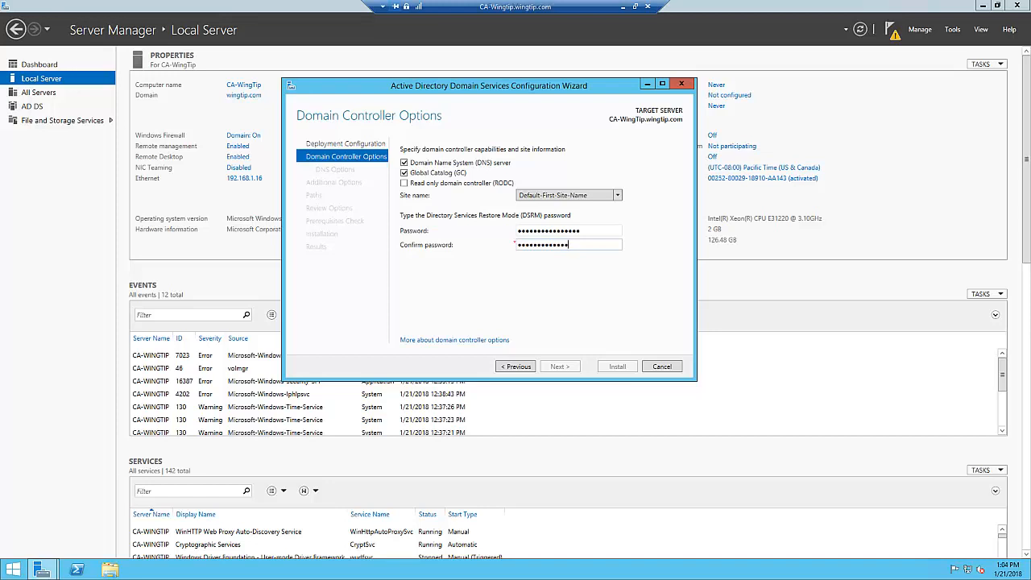
text(**)
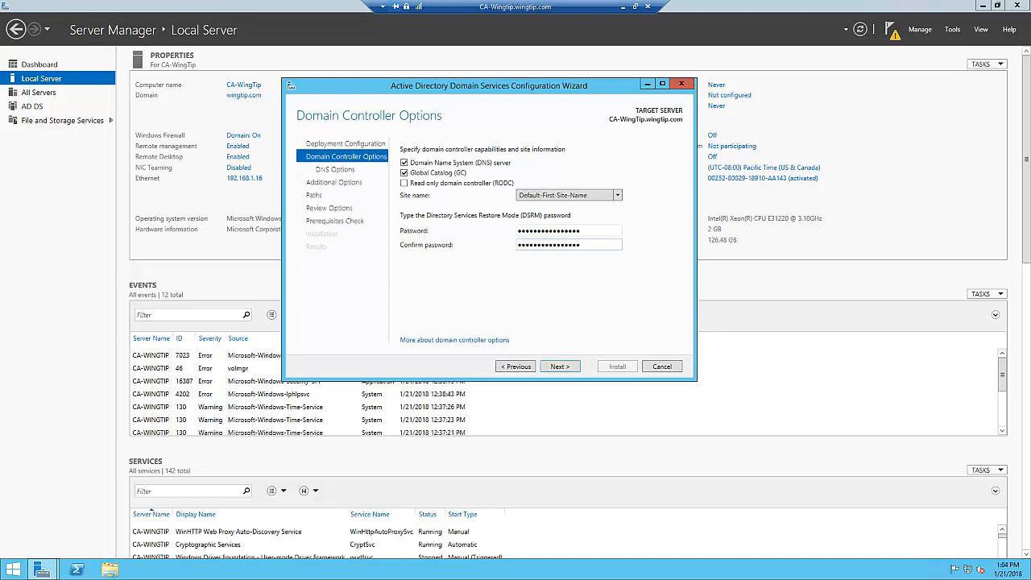
click(562, 367)
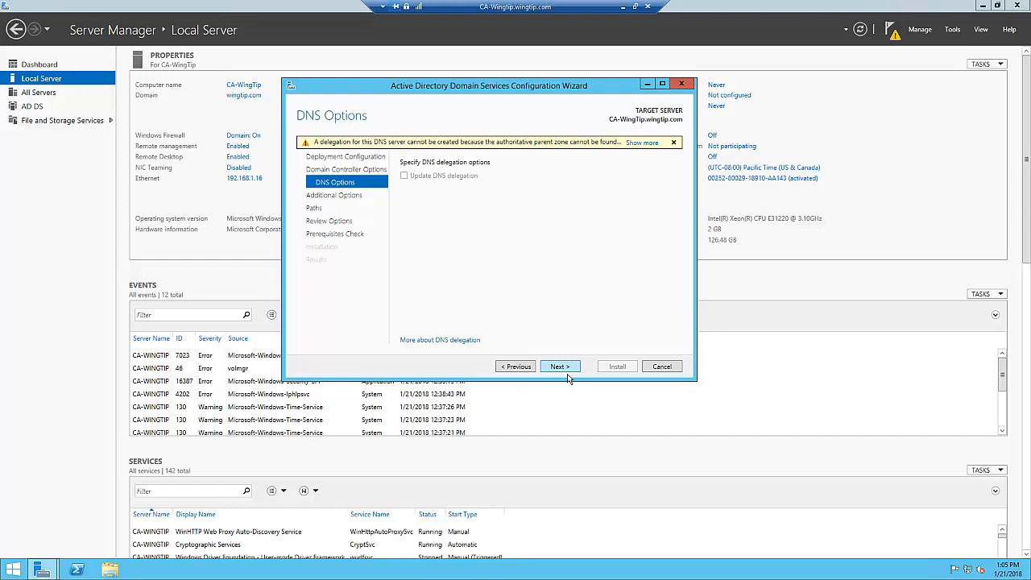
- Accept the default DNS, replication and path settings, run the prerequisites check, and install the domain controller
click(561, 368)
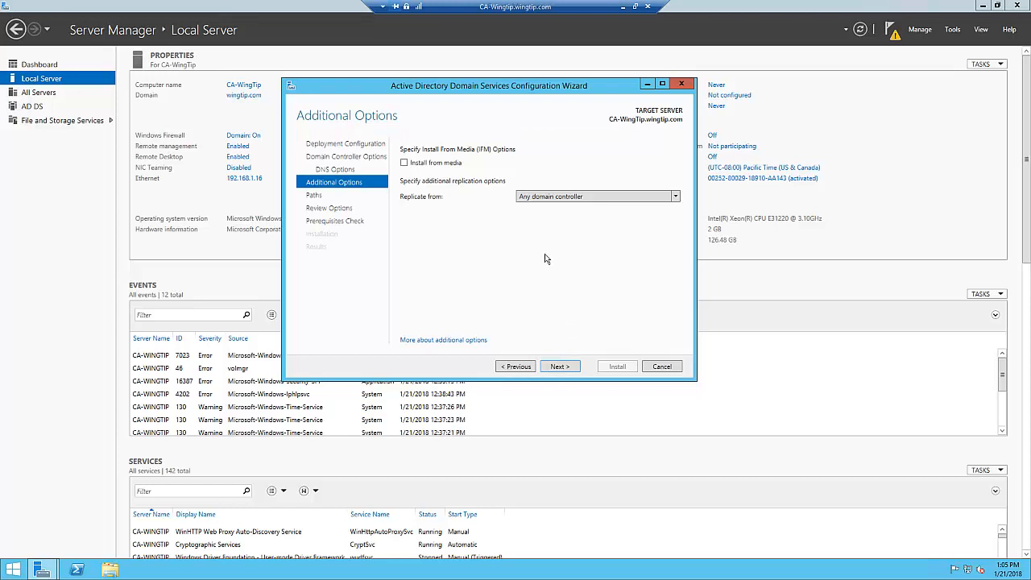
click(562, 367)
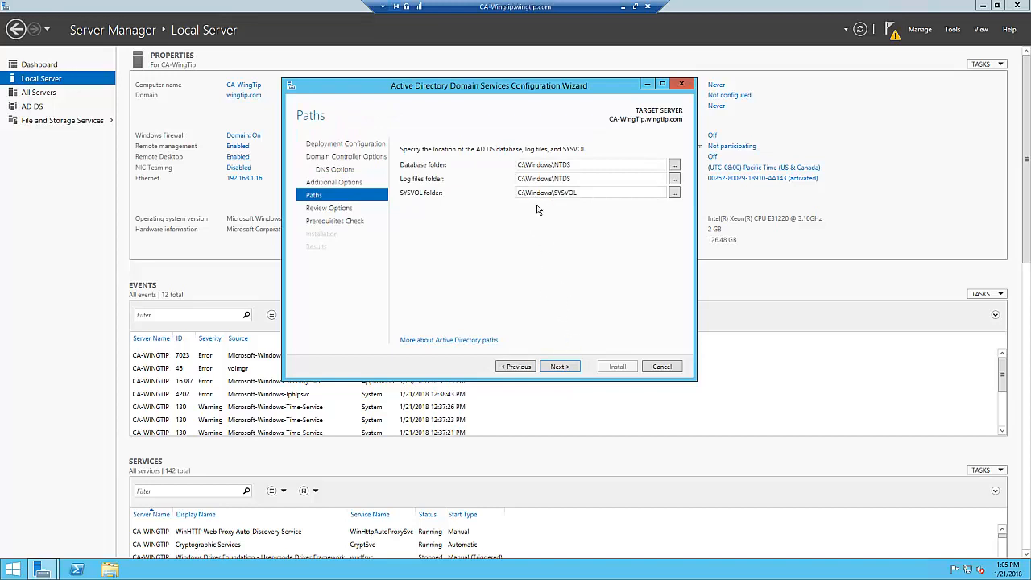
click(569, 372)
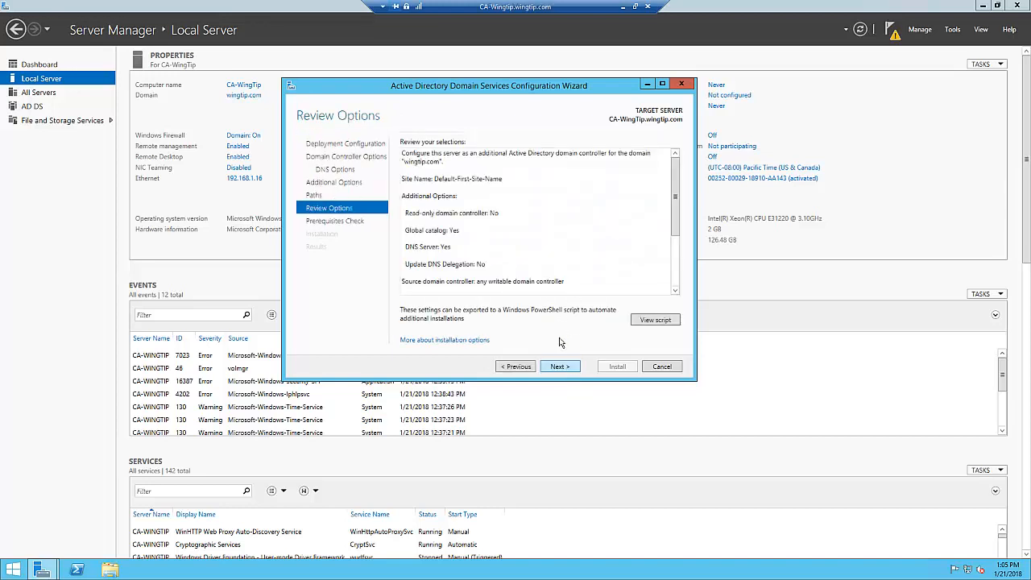
click(567, 375)
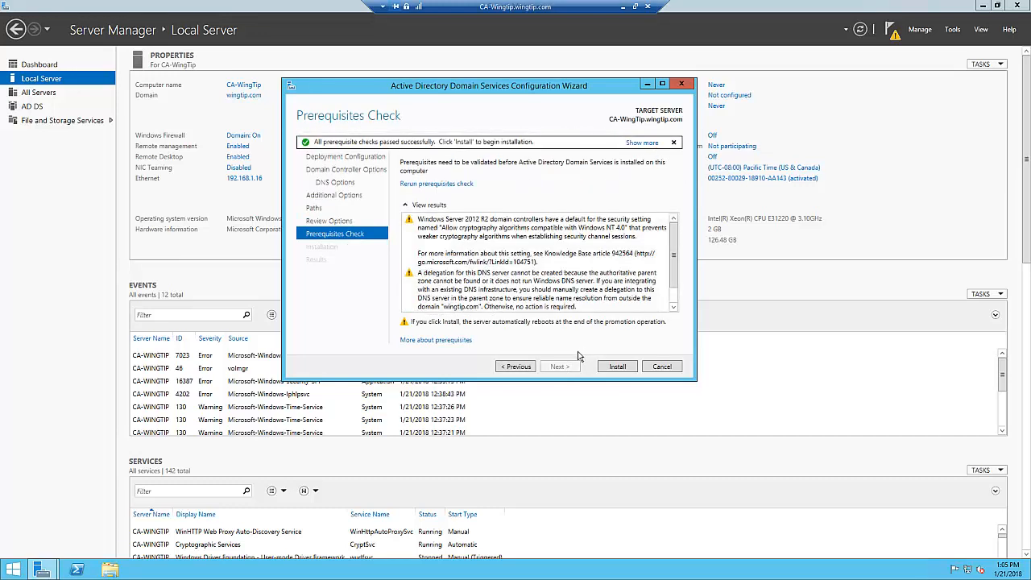
click(618, 366)
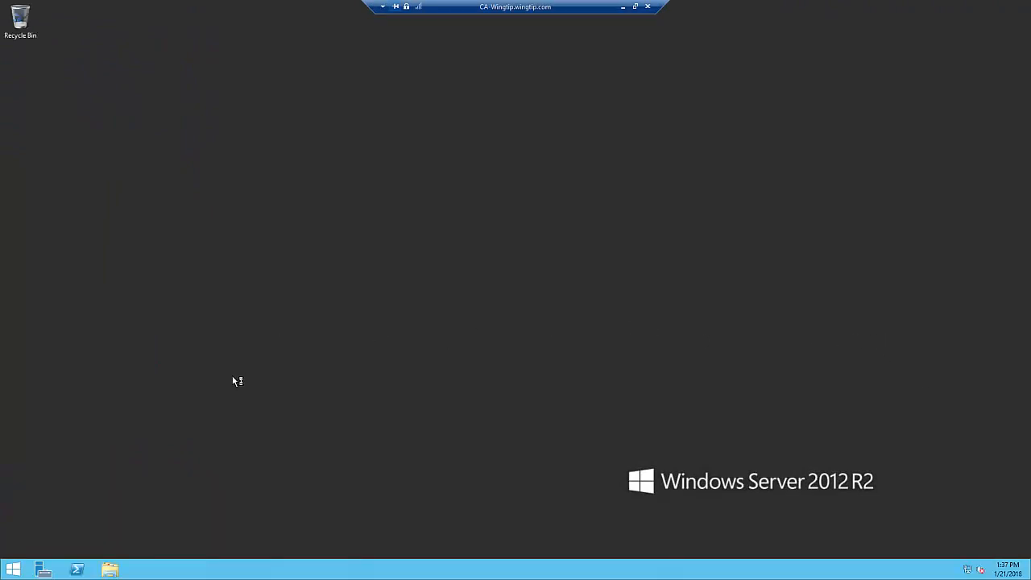
- Start Server Manager, pin the DNS console to the taskbar, and return to the desktop
click(46, 571)
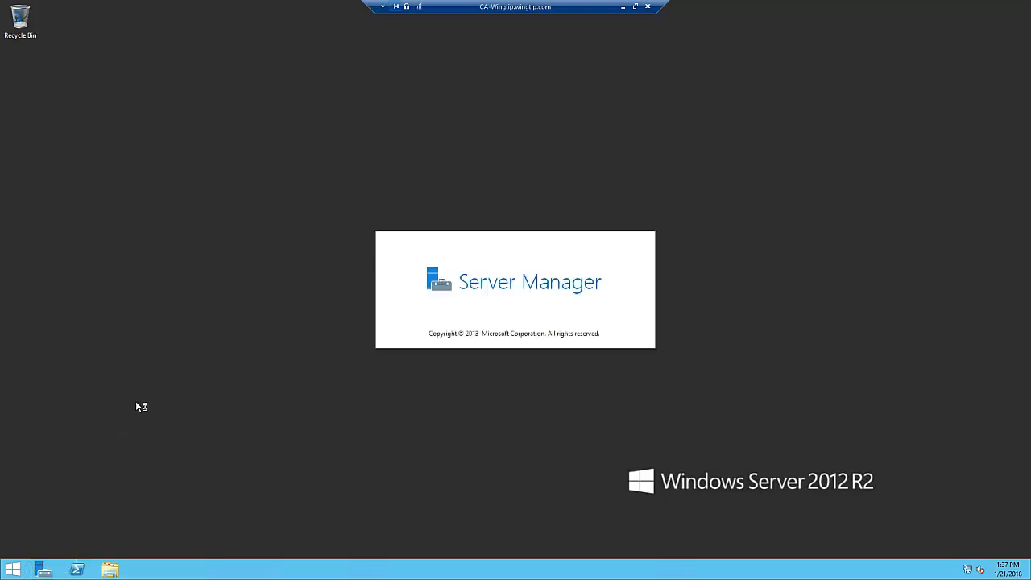
click(13, 570)
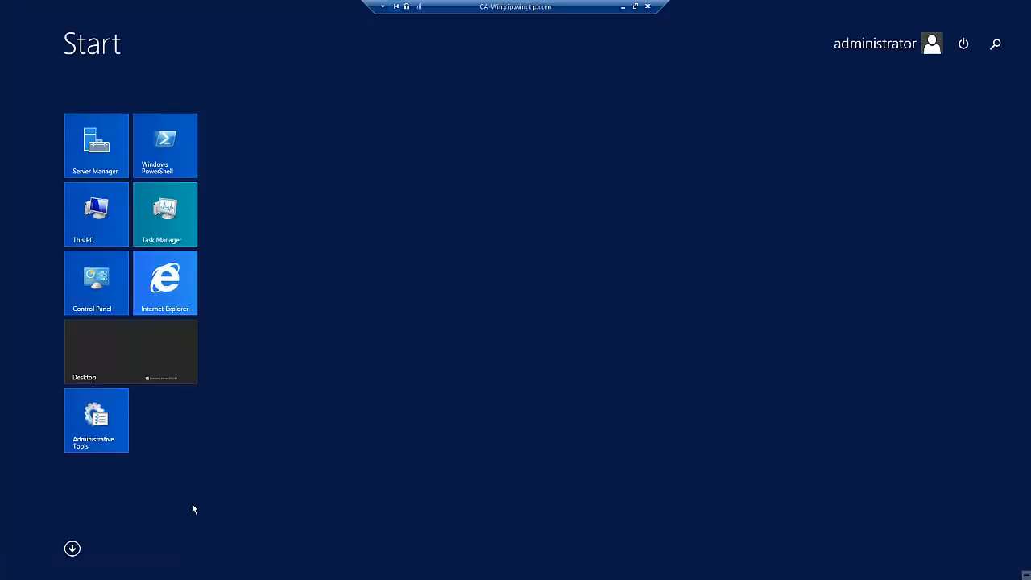
text(dns)
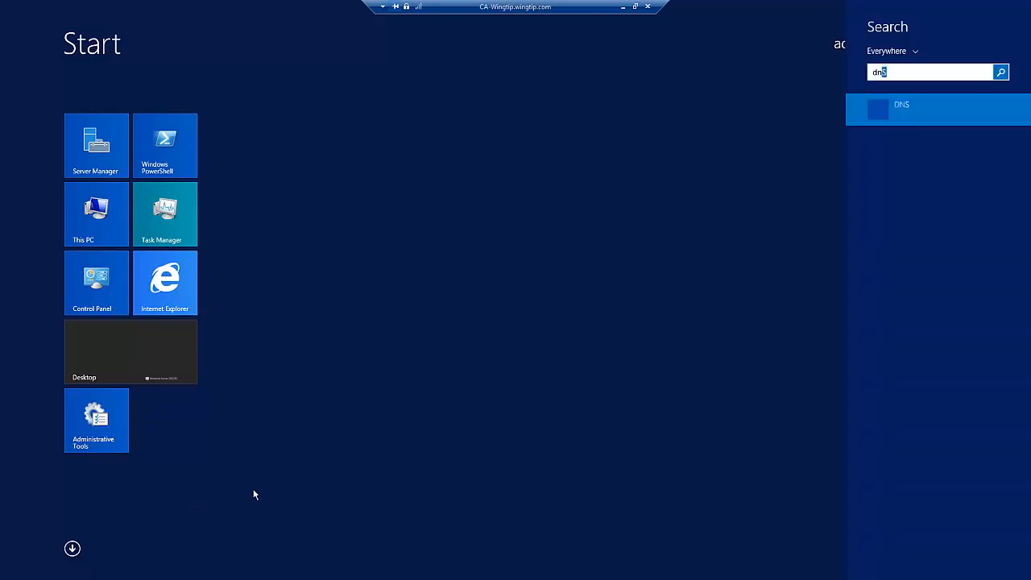
right_click(900, 117)
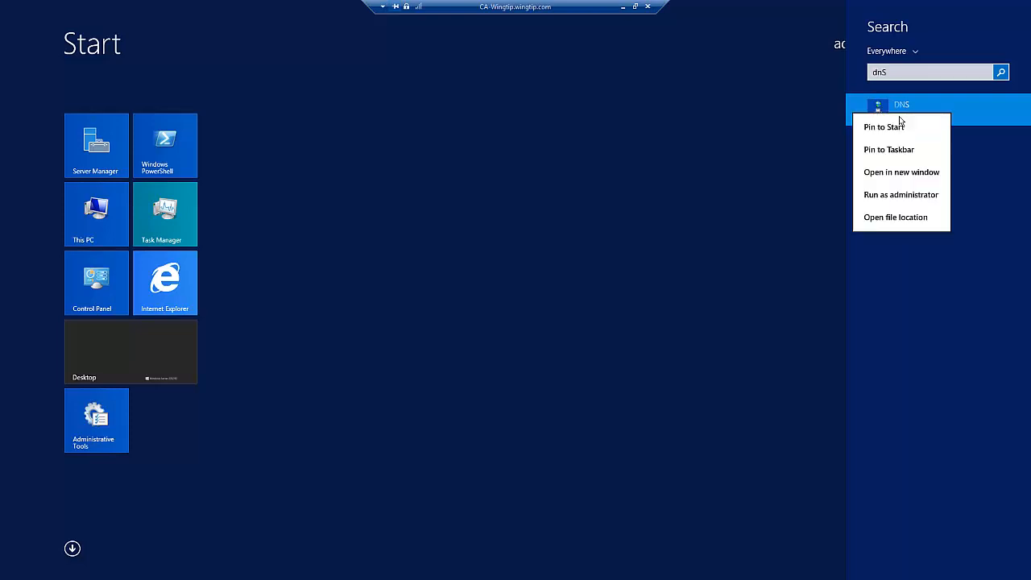
click(905, 159)
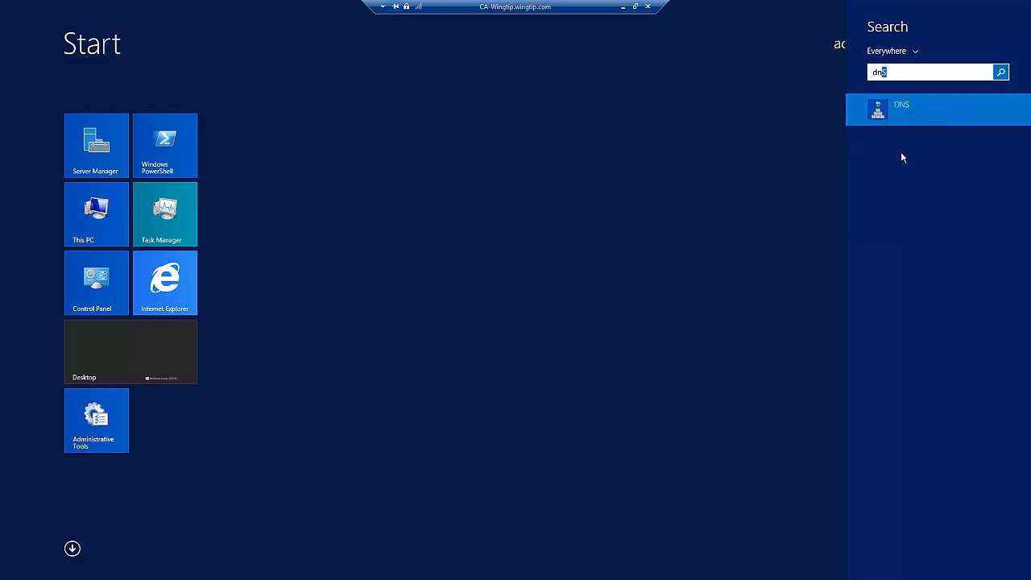
click(124, 384)
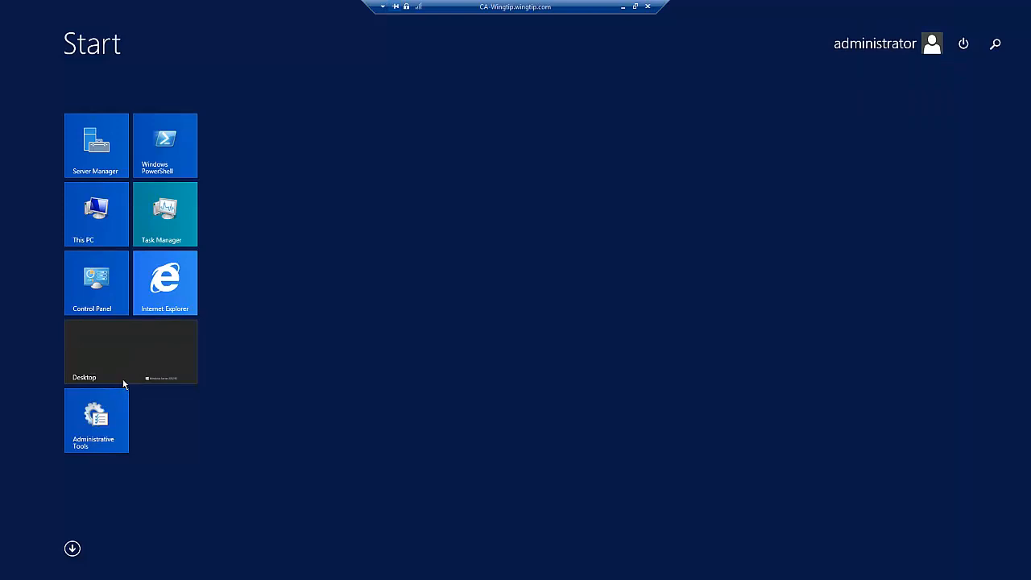
click(167, 369)
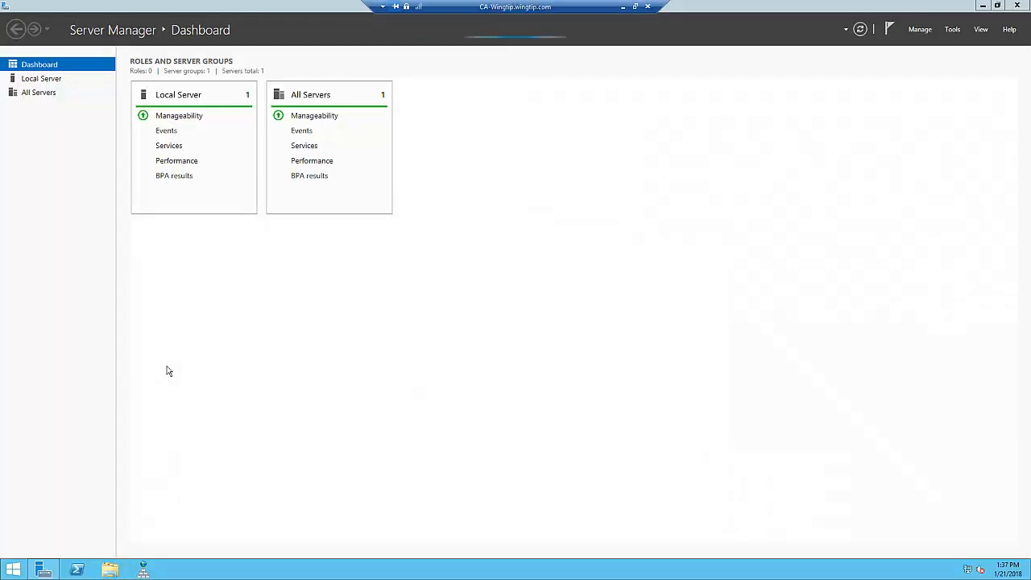
- Set the pinned DNS shortcut's advanced properties to run as administrator and save the shortcut properties
shift+right_click(157, 576)
click(177, 569)
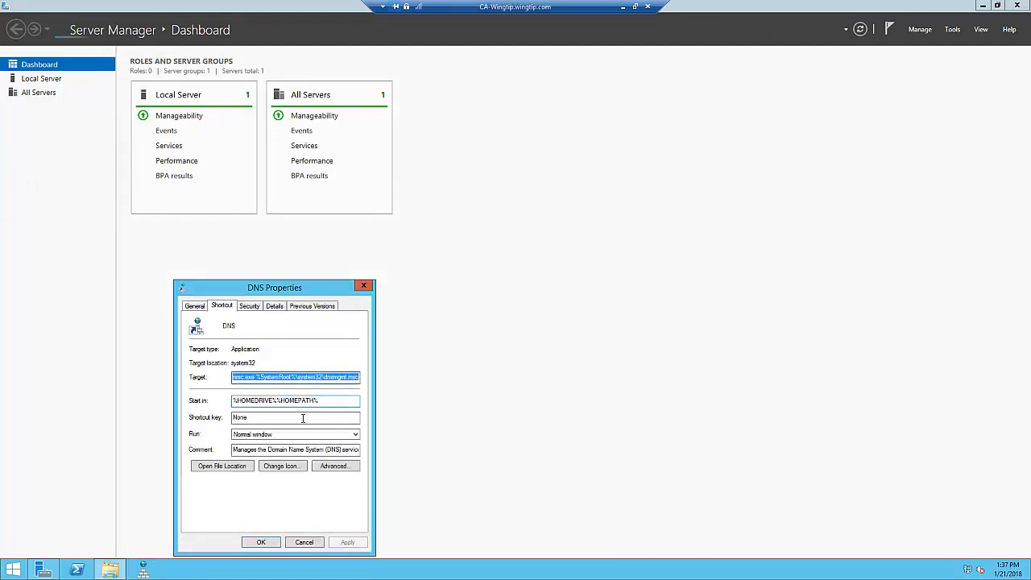
click(354, 471)
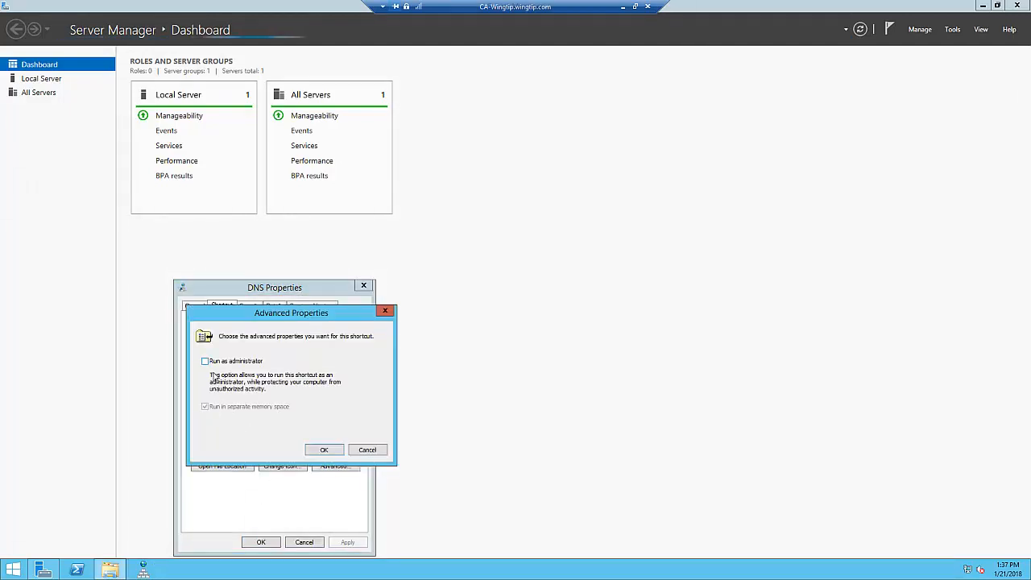
click(325, 449)
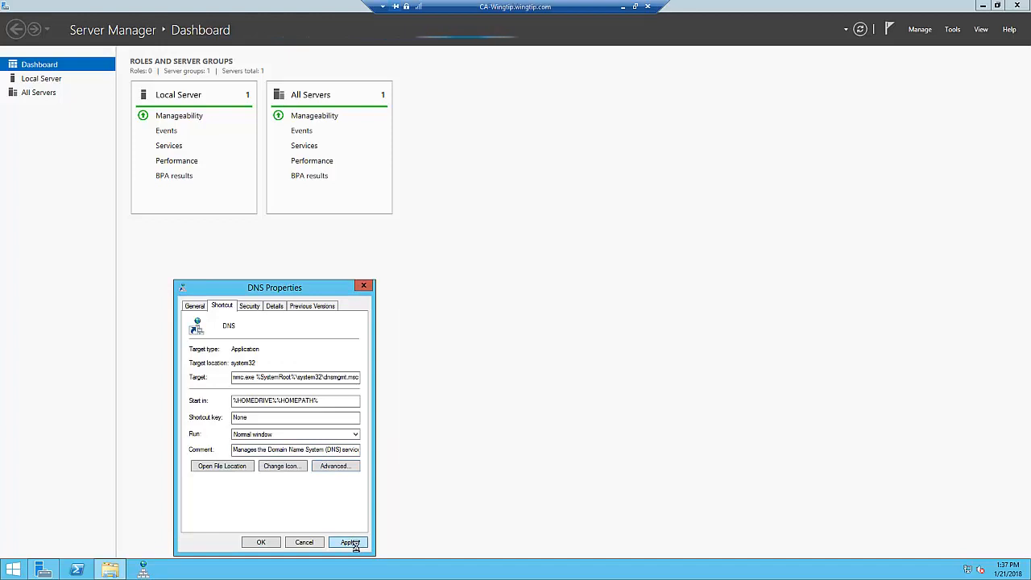
click(261, 541)
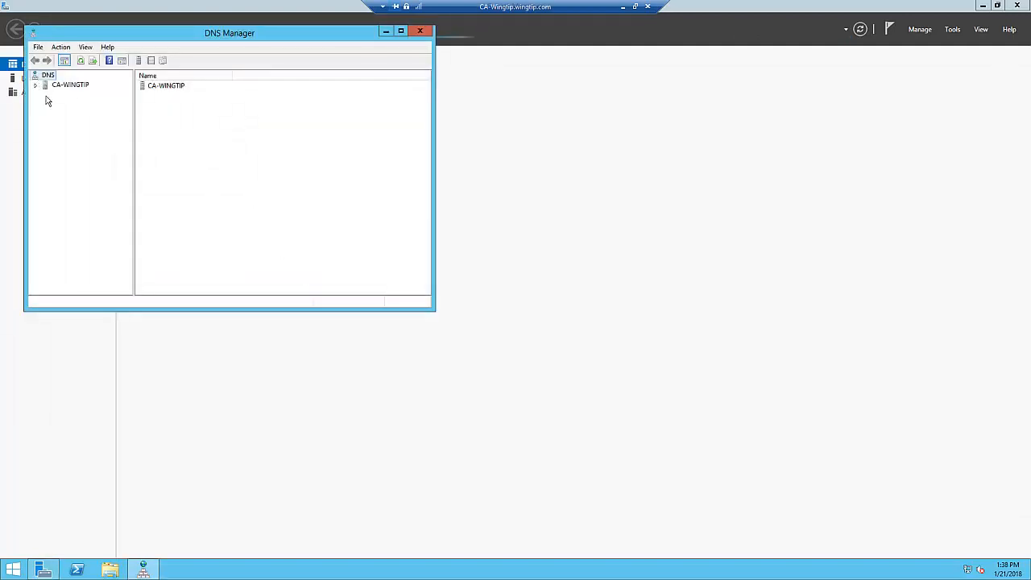
- In DNS Manager, examine the service records under dc > _tcp in the _msdcs.wingtip.com forward lookup zone, then close the console
double_click(45, 86)
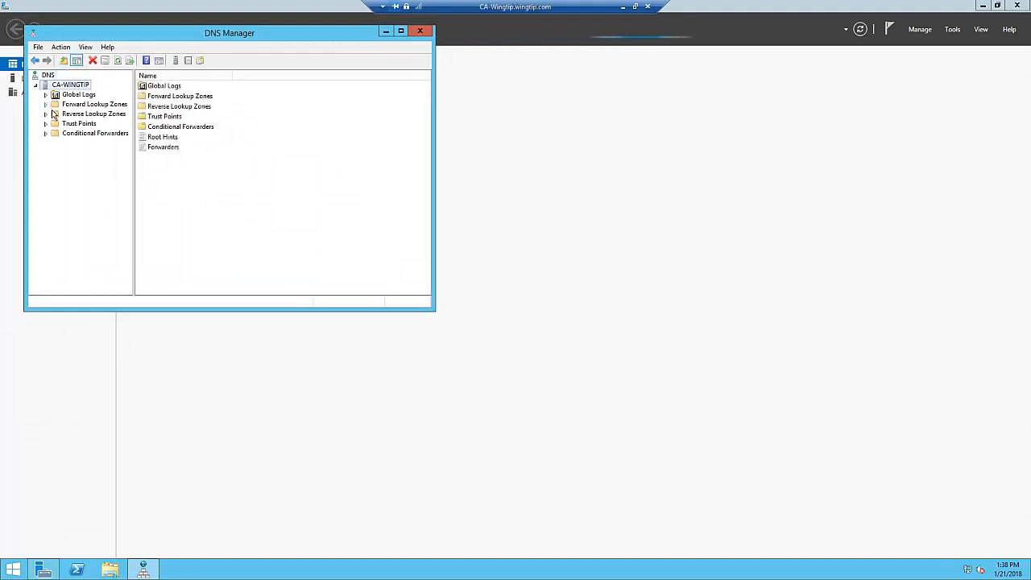
double_click(89, 104)
click(95, 114)
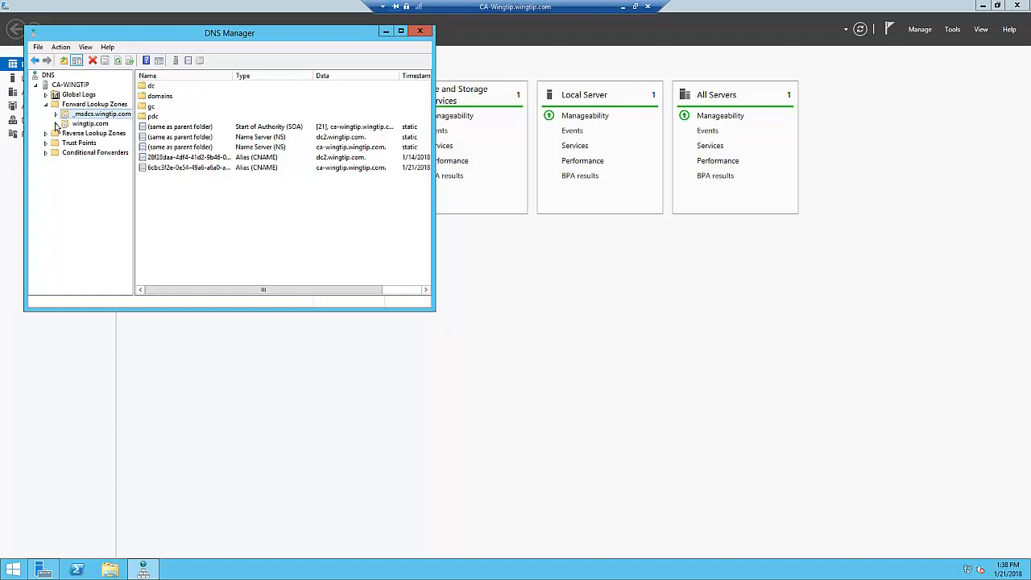
double_click(150, 87)
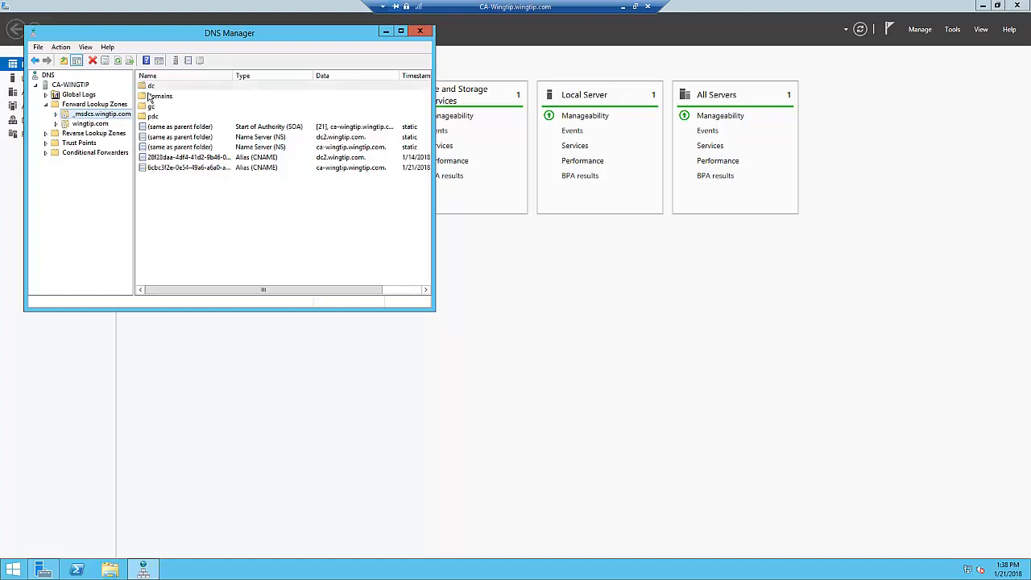
double_click(151, 97)
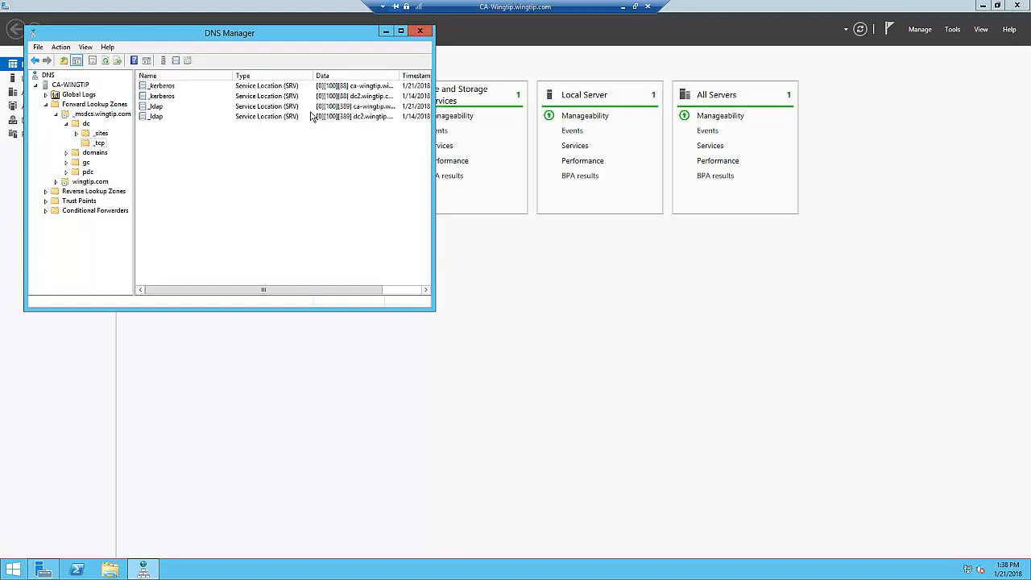
click(419, 30)
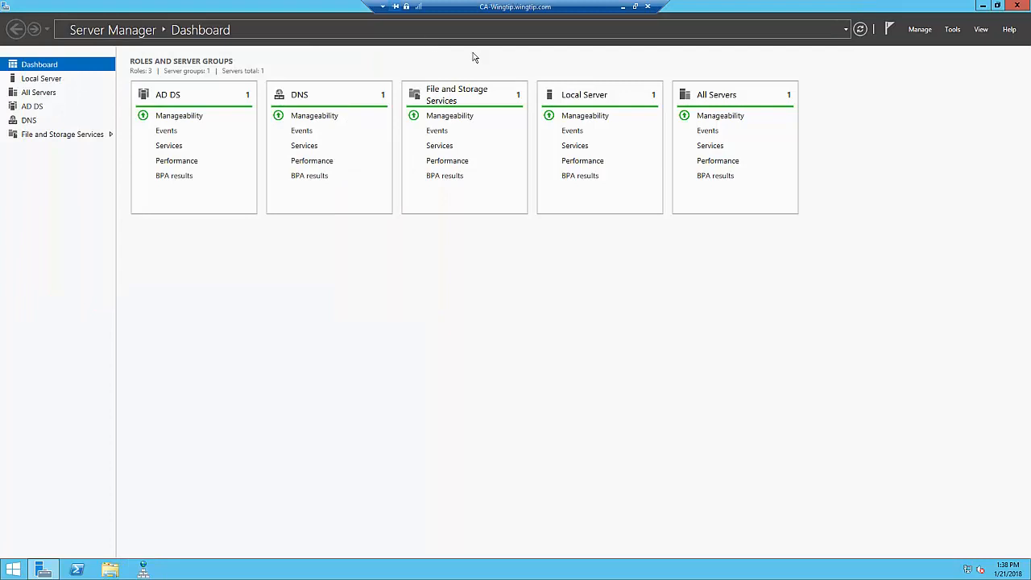
- Begin another role-based installation for adding roles and features, with CA-WingTip.wingtip.com as the destination server
click(923, 30)
click(930, 40)
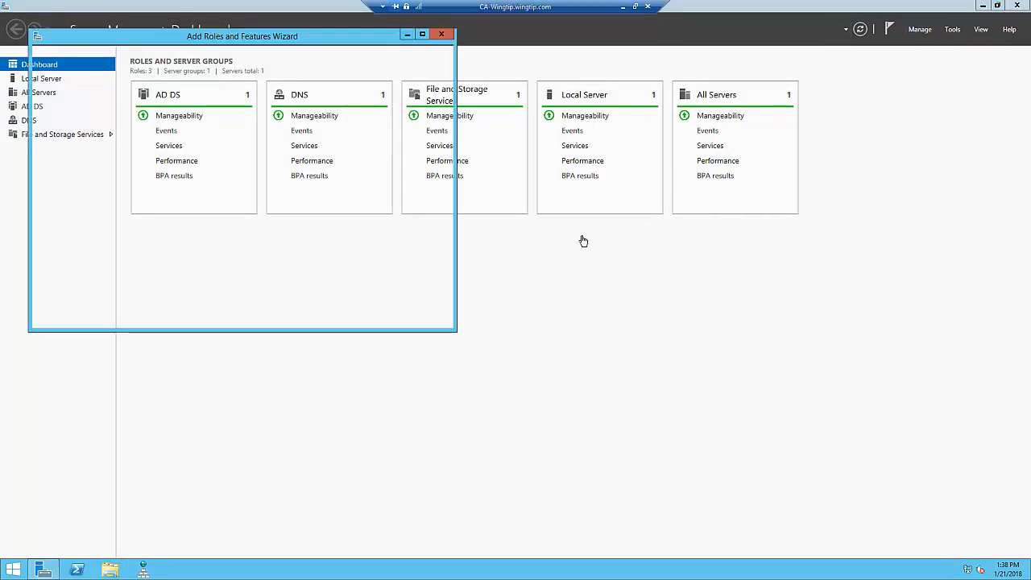
click(335, 320)
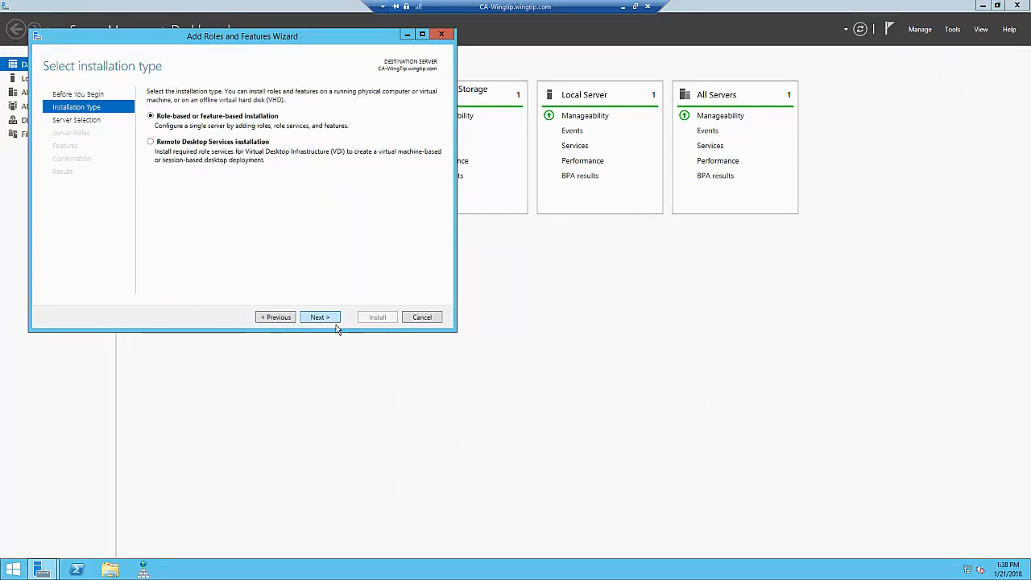
click(319, 317)
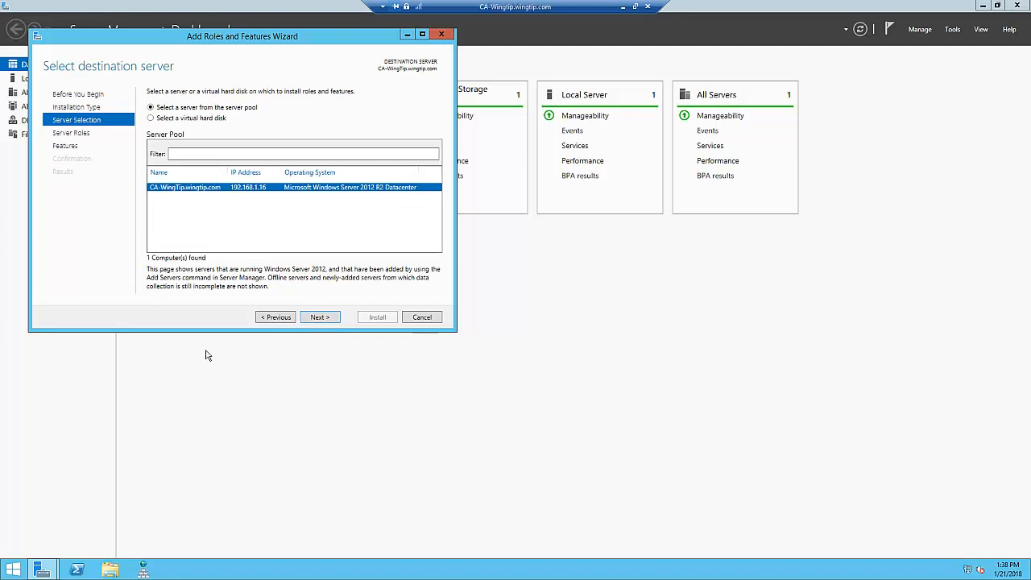
click(319, 317)
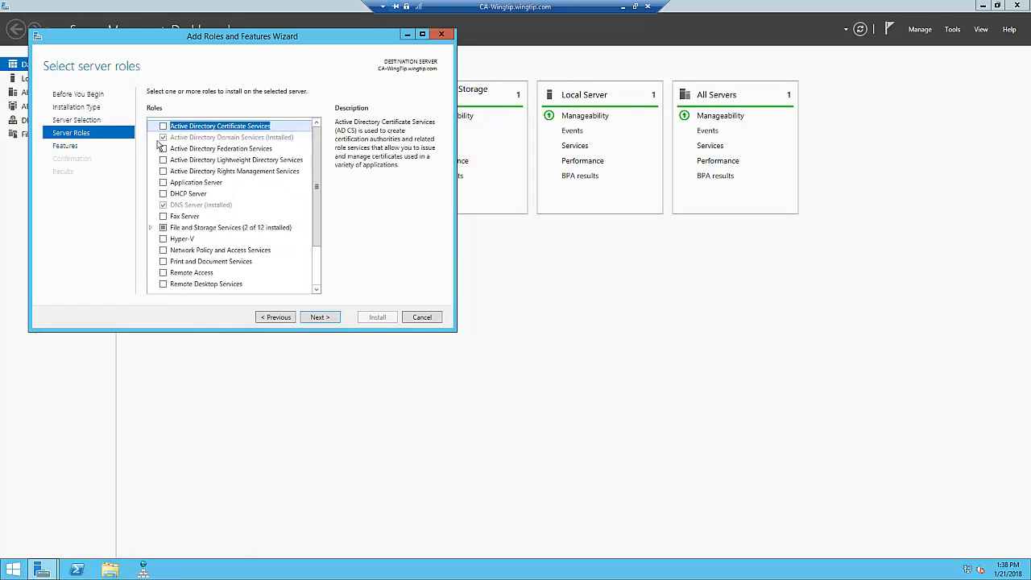
- Select the Active Directory Certificate Services role with its required management tools, keep the default features, and continue to its role services
click(163, 126)
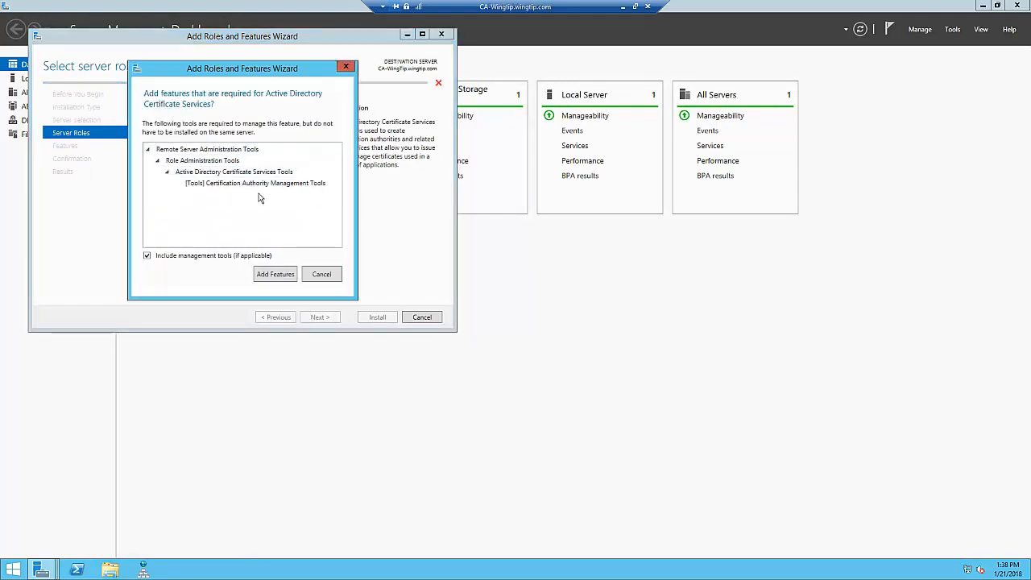
click(282, 279)
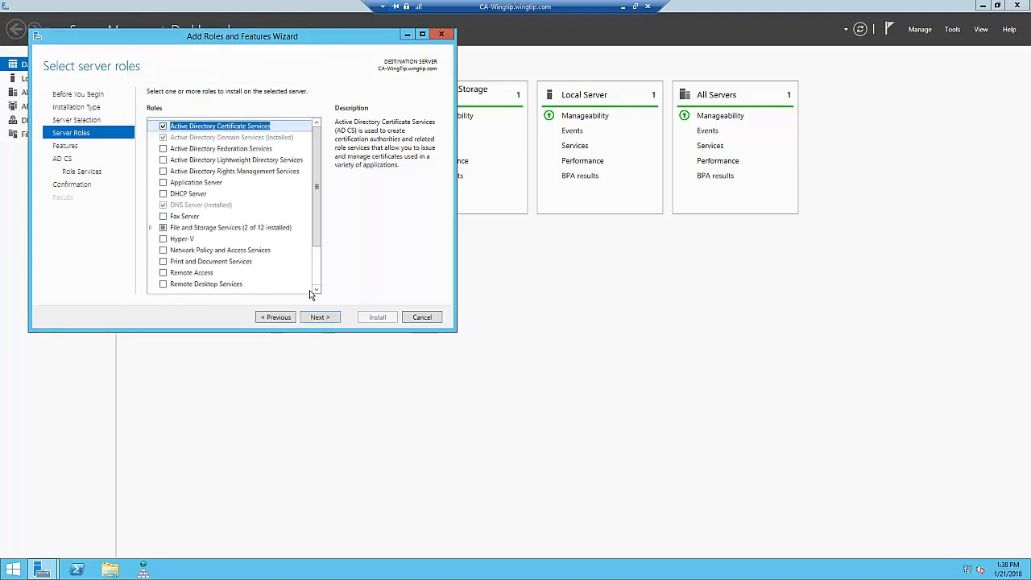
click(333, 321)
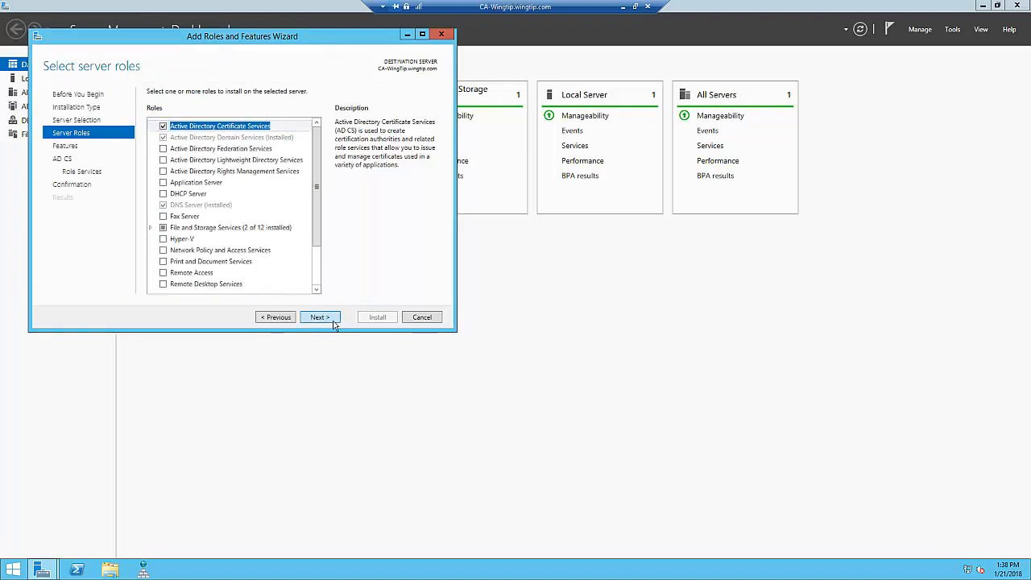
click(334, 323)
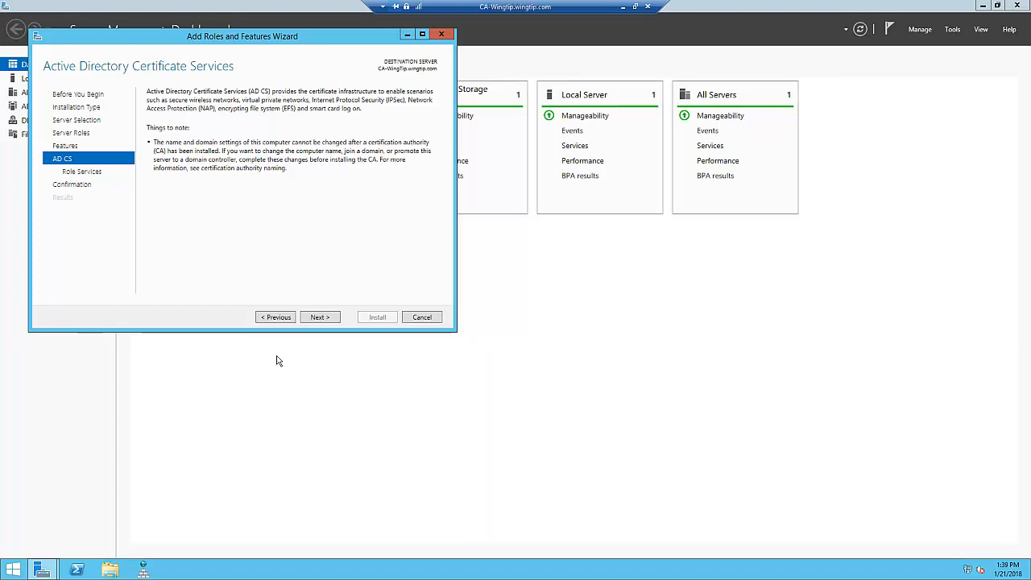
click(325, 318)
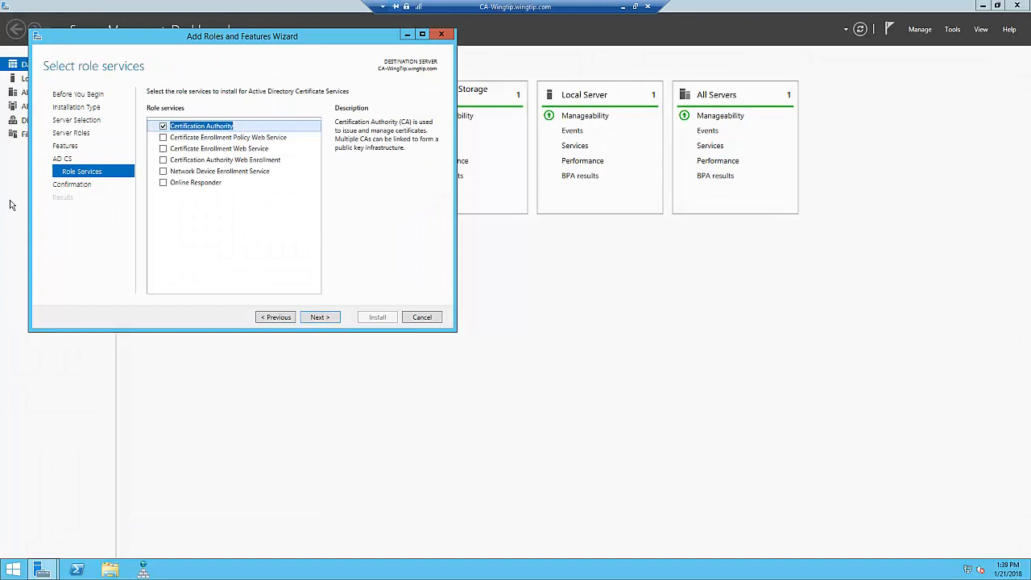
- Add the Certificate Enrollment Policy Web Service with its required features and the Certificate Enrollment Web Service, keeping the default Web Server (IIS) role services
click(163, 137)
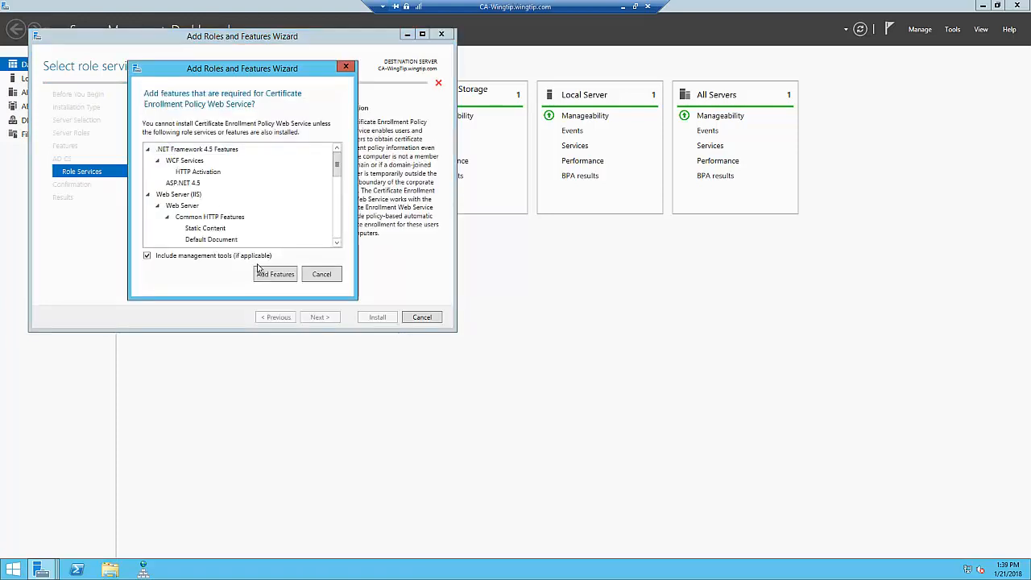
click(277, 277)
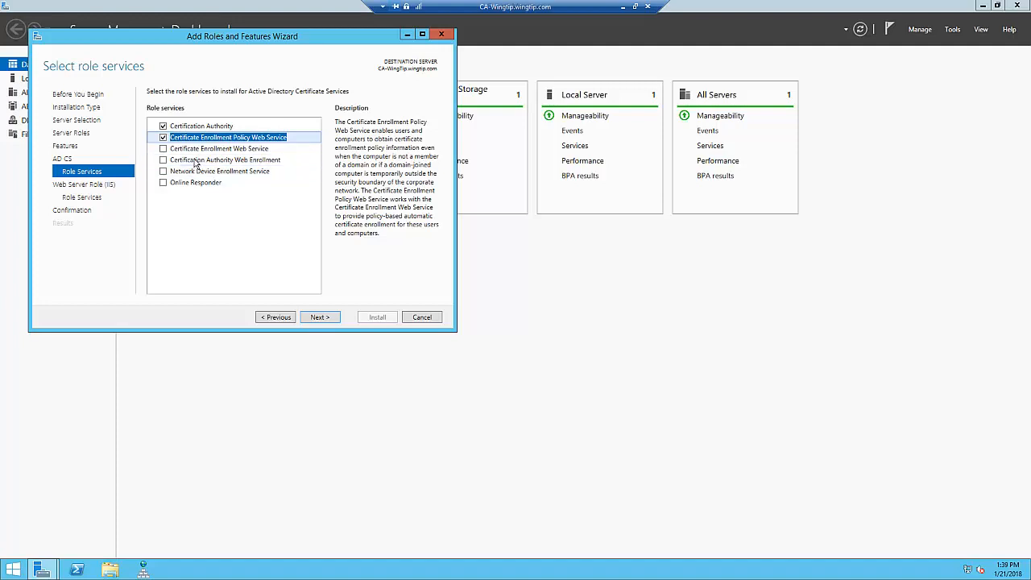
click(164, 150)
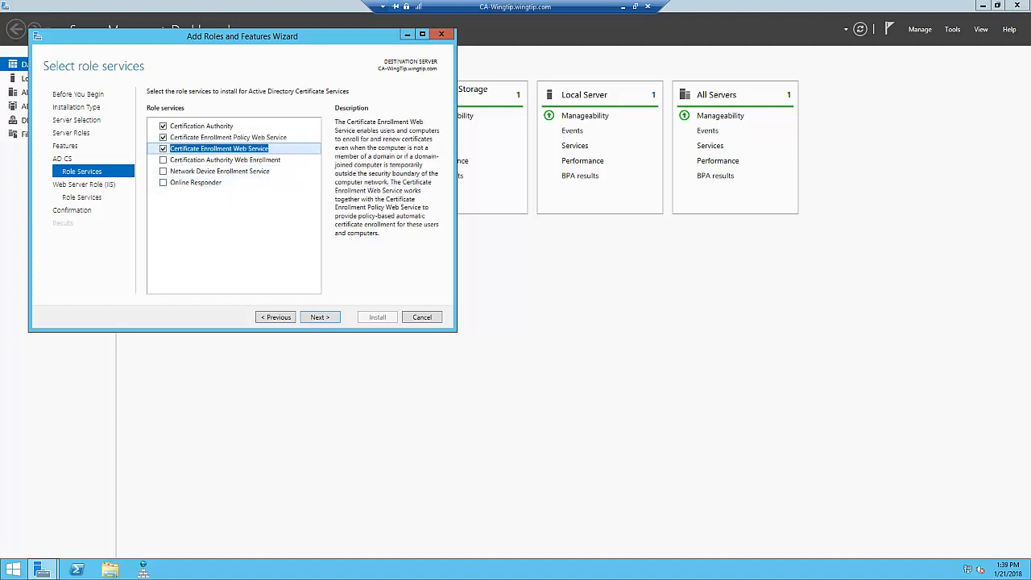
click(326, 319)
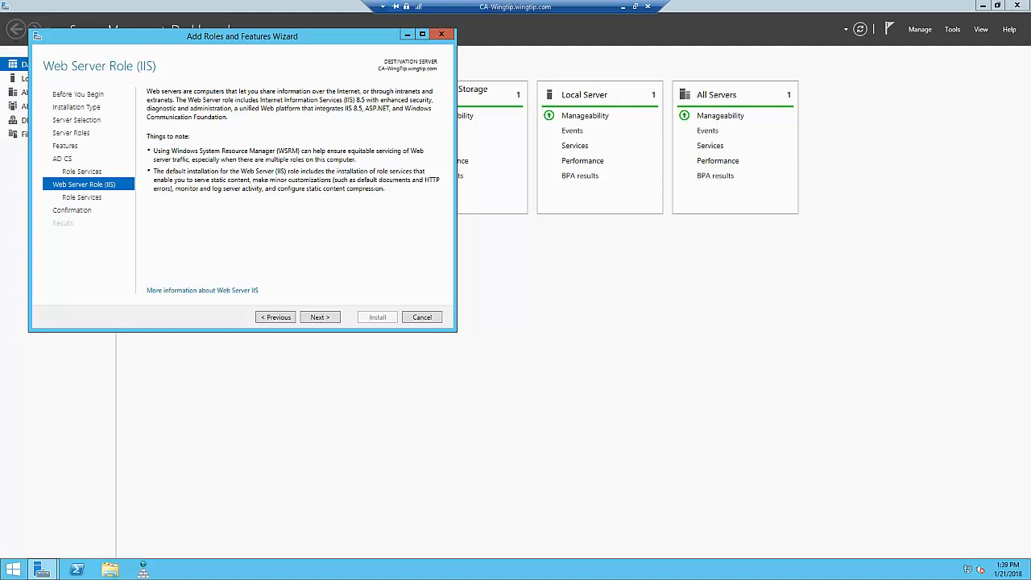
click(322, 318)
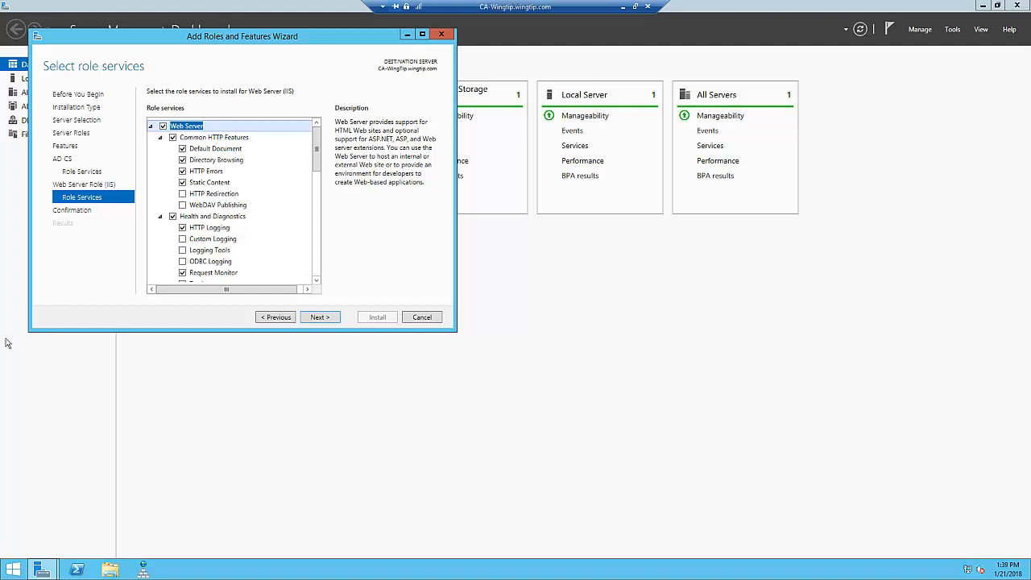
click(327, 320)
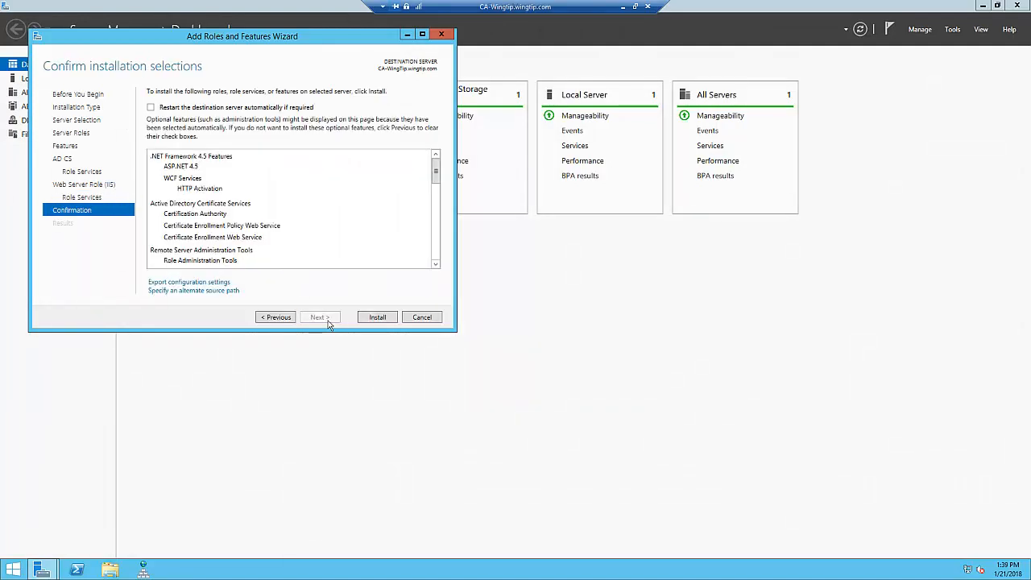
- Allow automatic restart of the destination server, install the selected roles, and close the wizard
click(151, 109)
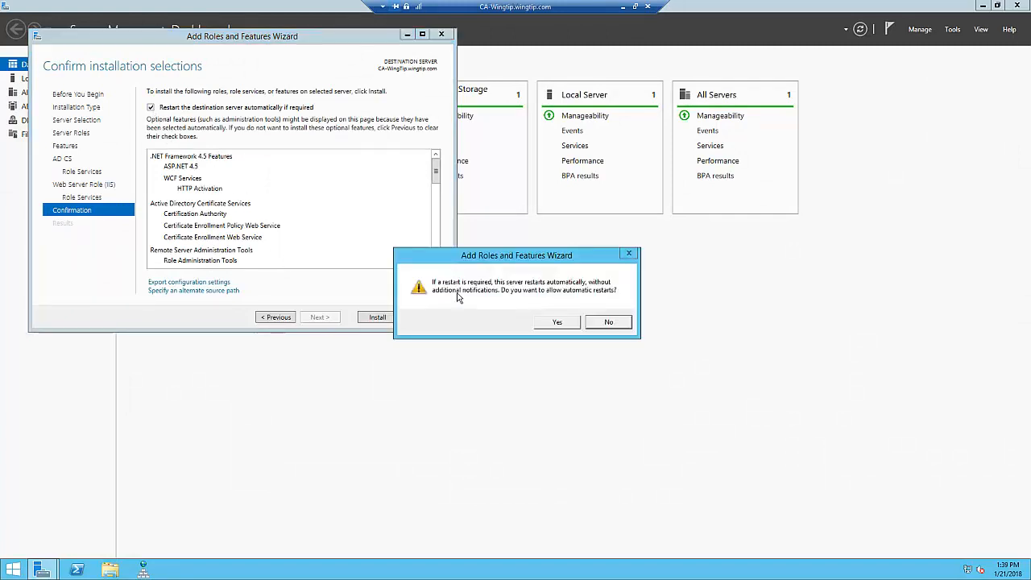
click(557, 324)
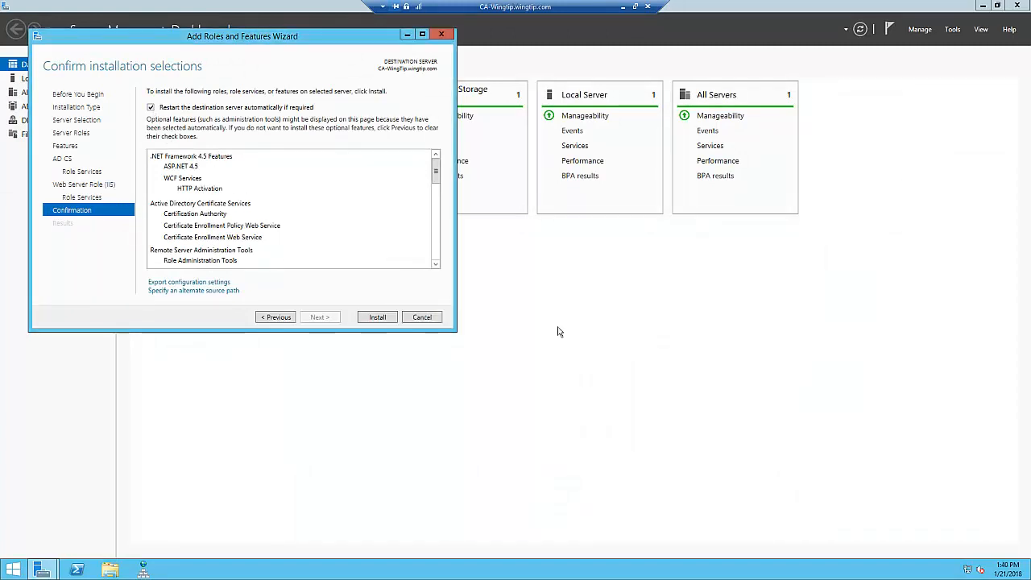
click(378, 320)
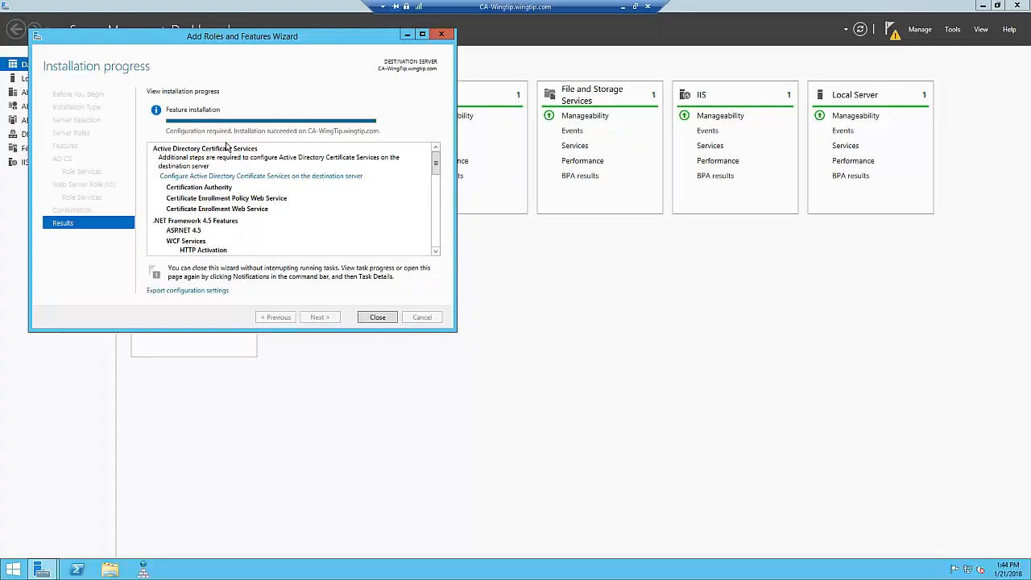
click(387, 319)
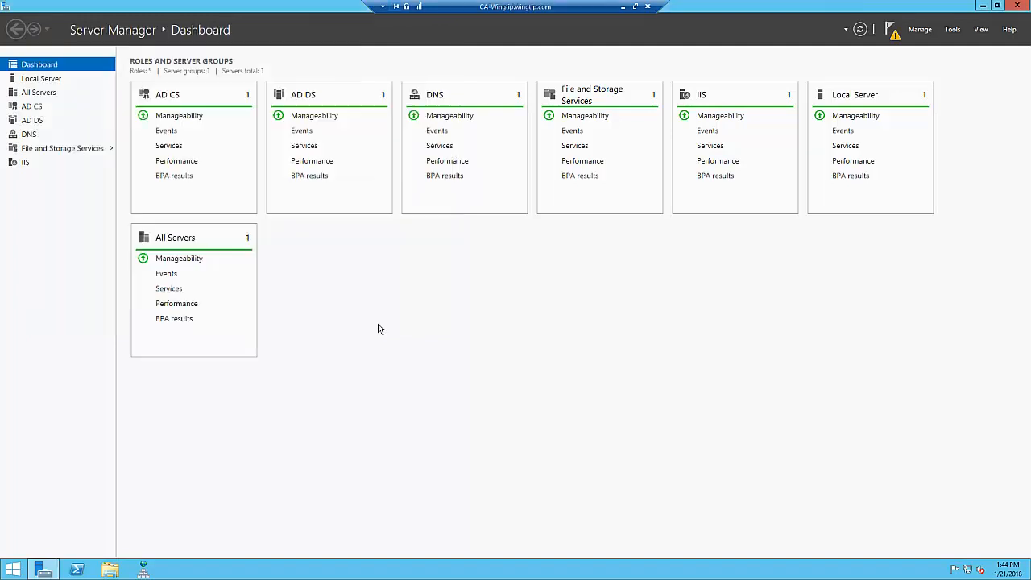
- Start configuring Active Directory Certificate Services on the server with the default credentials, selecting only the Certification Authority role service
click(894, 31)
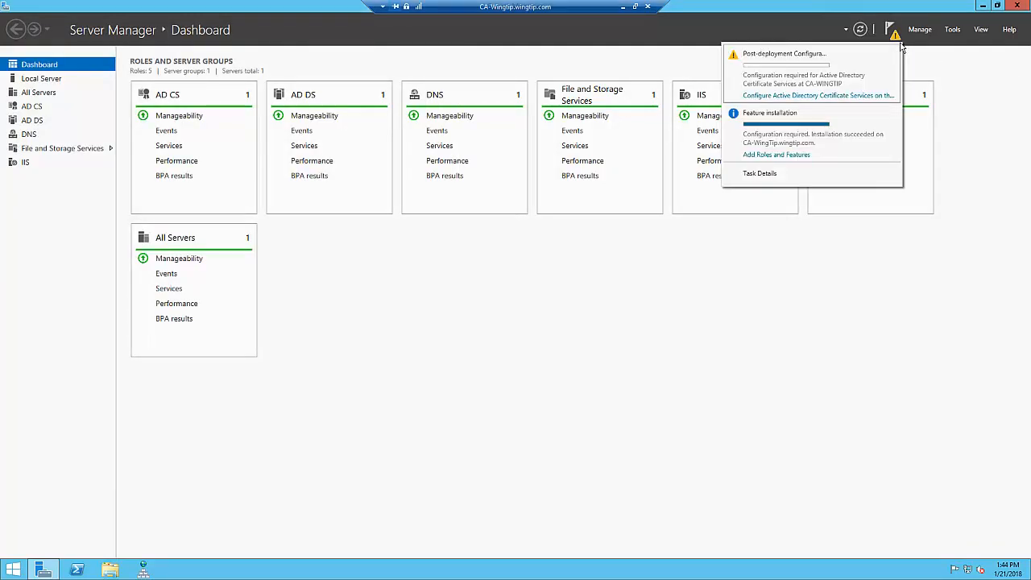
click(814, 103)
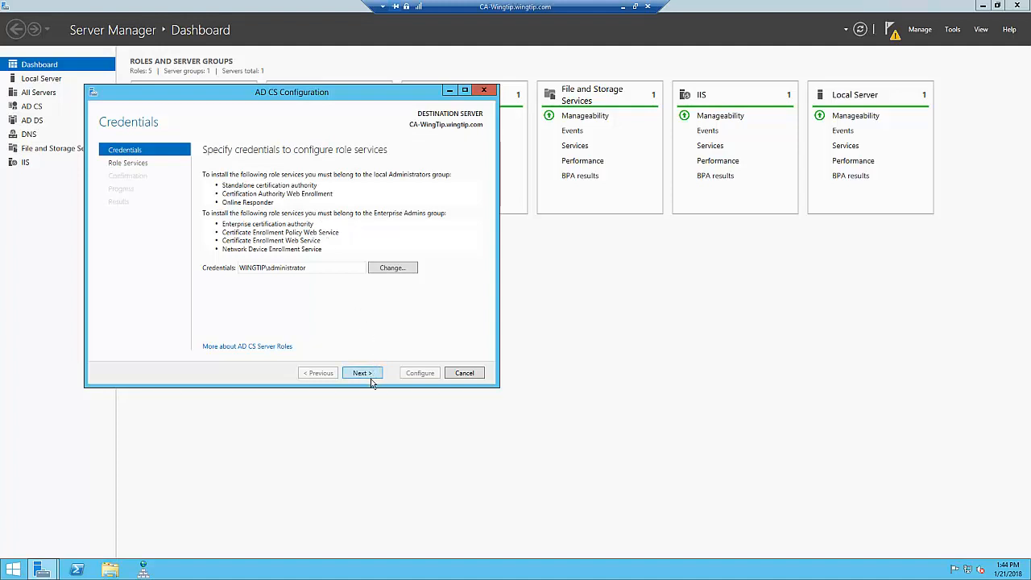
click(373, 376)
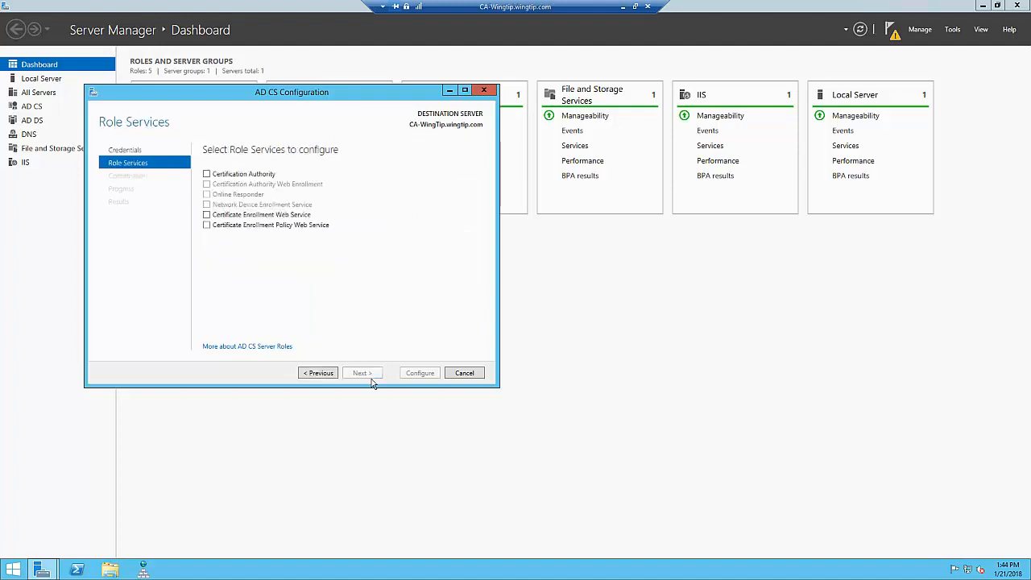
click(211, 176)
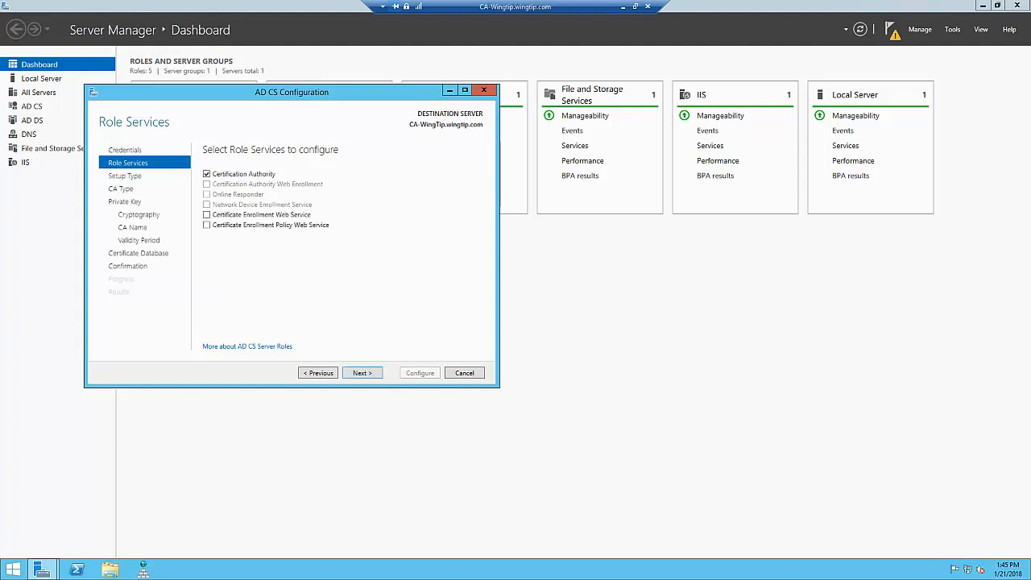
click(363, 377)
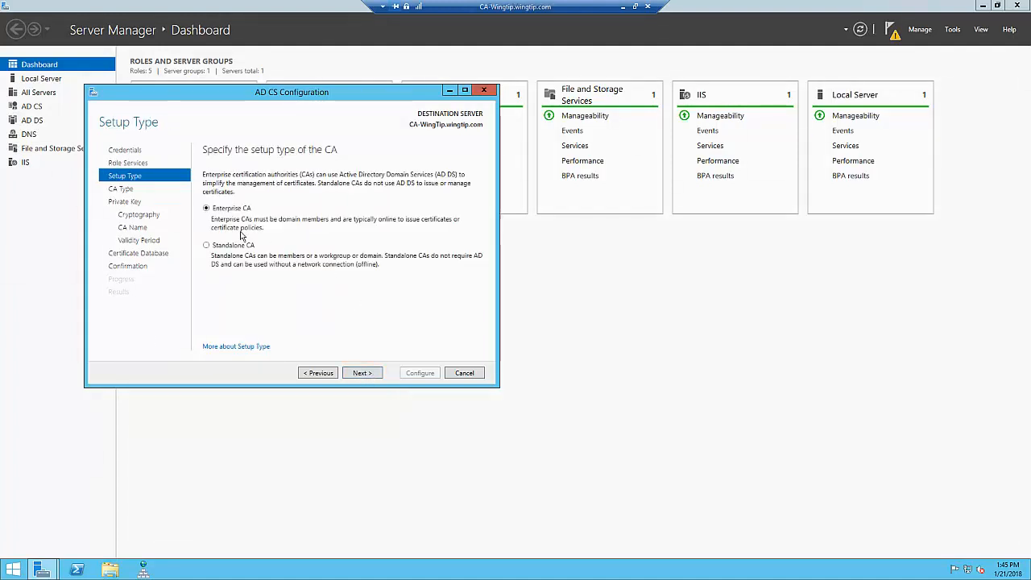
- Set the CA up as an Enterprise root CA with a new private key, 2048 key length and the SHA256 hash algorithm
click(372, 382)
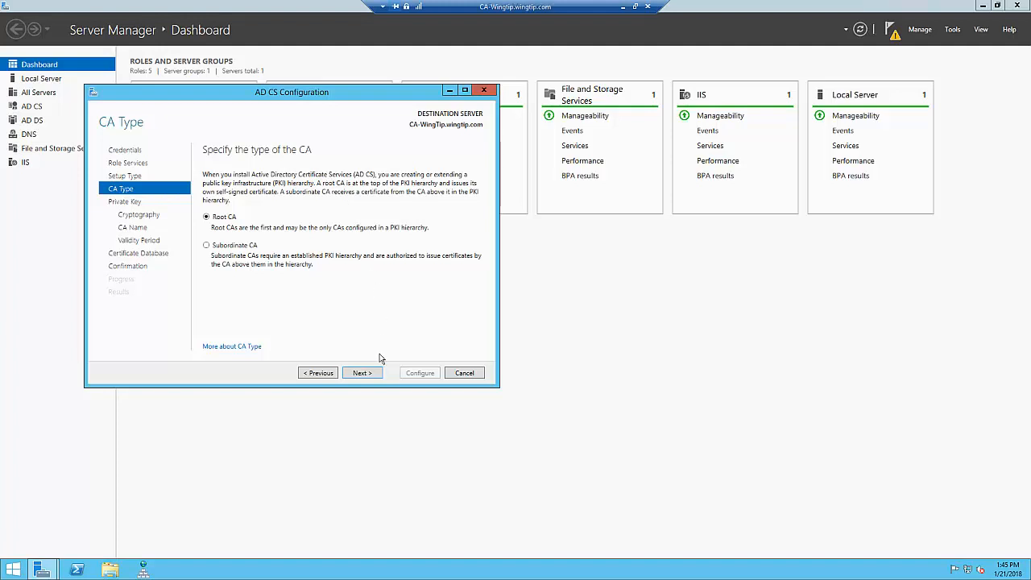
click(373, 376)
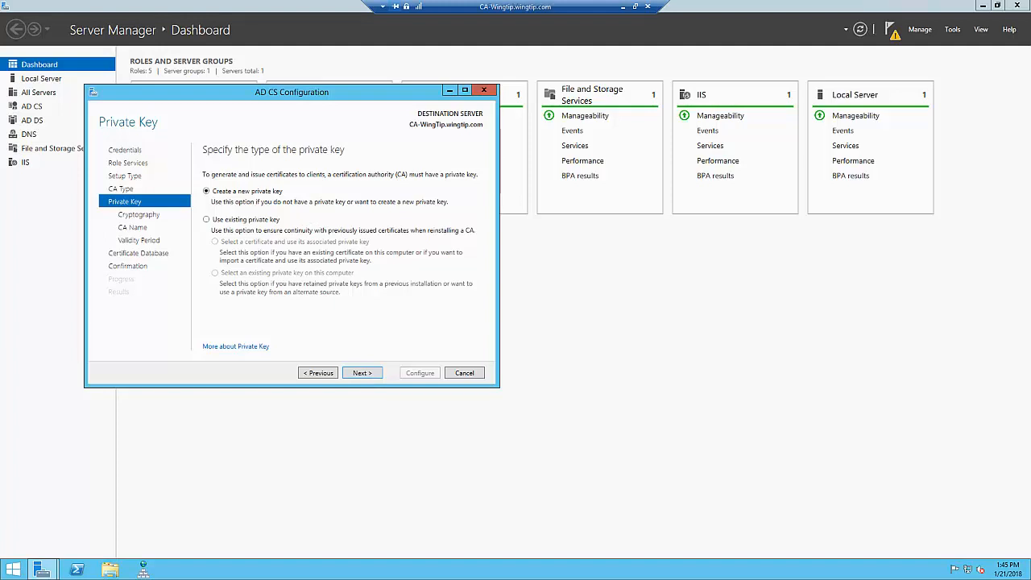
click(378, 379)
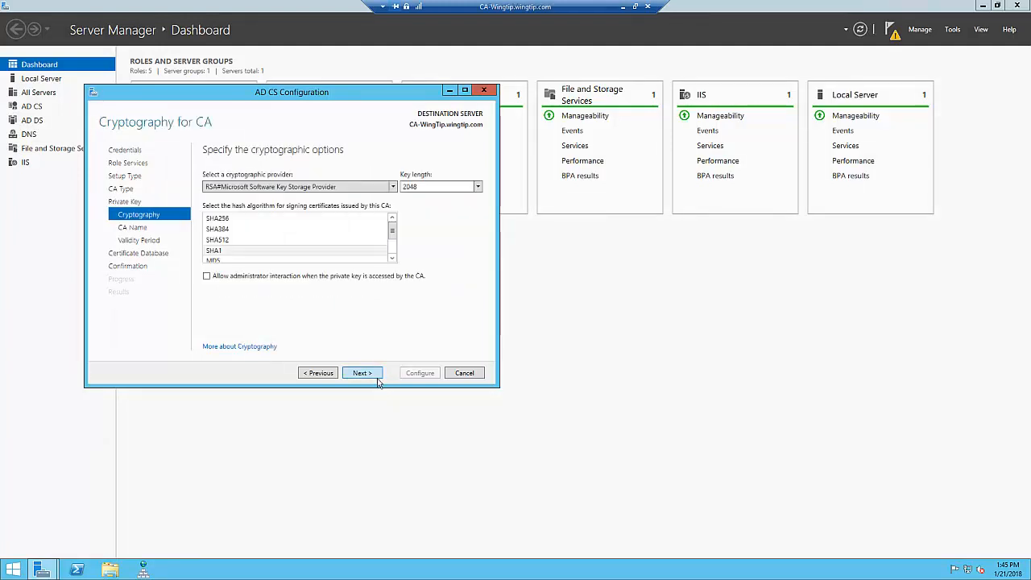
click(230, 219)
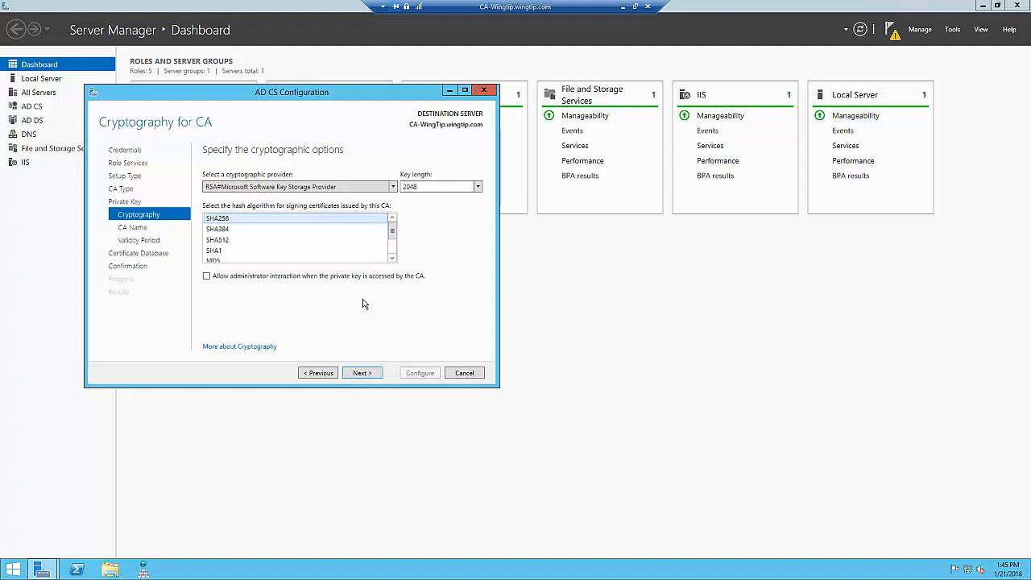
click(375, 383)
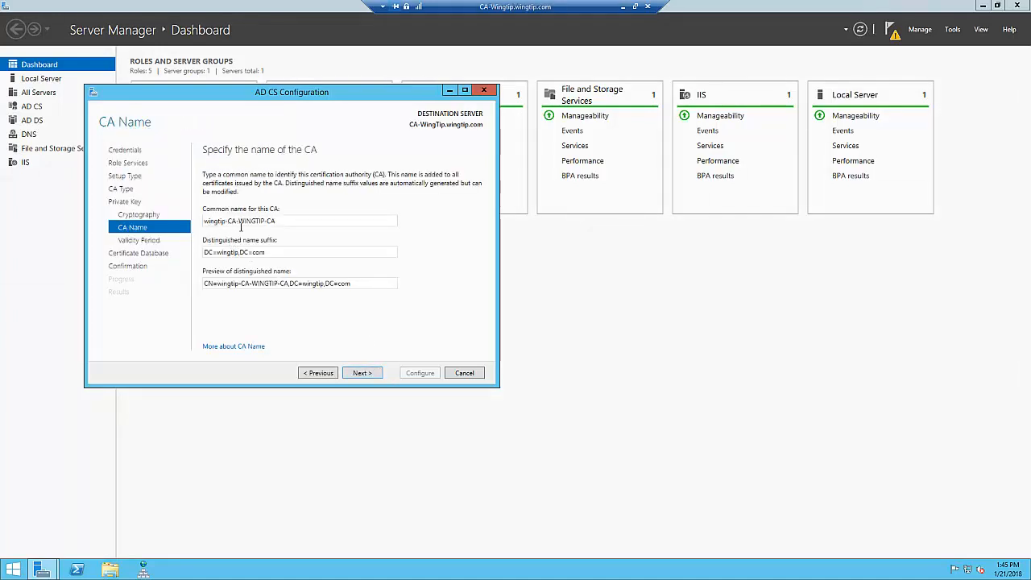
- Set the common name of the CA to CA-WingTip, keep the default distinguished name suffix, and continue to the validity period
drag(276, 223, 204, 230)
click(216, 223)
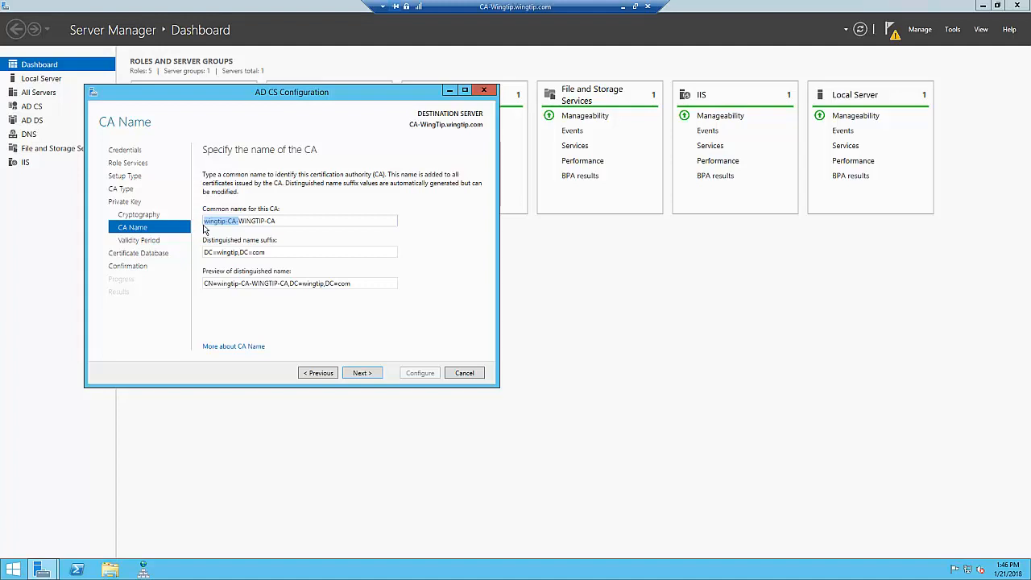
key(Delete)
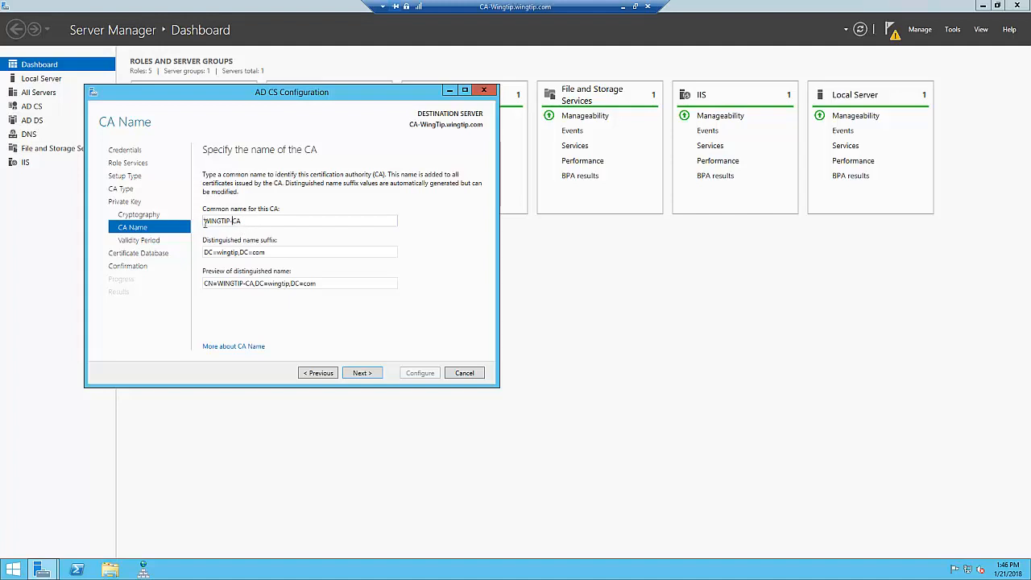
shift+click(205, 223)
key(BackSpace)
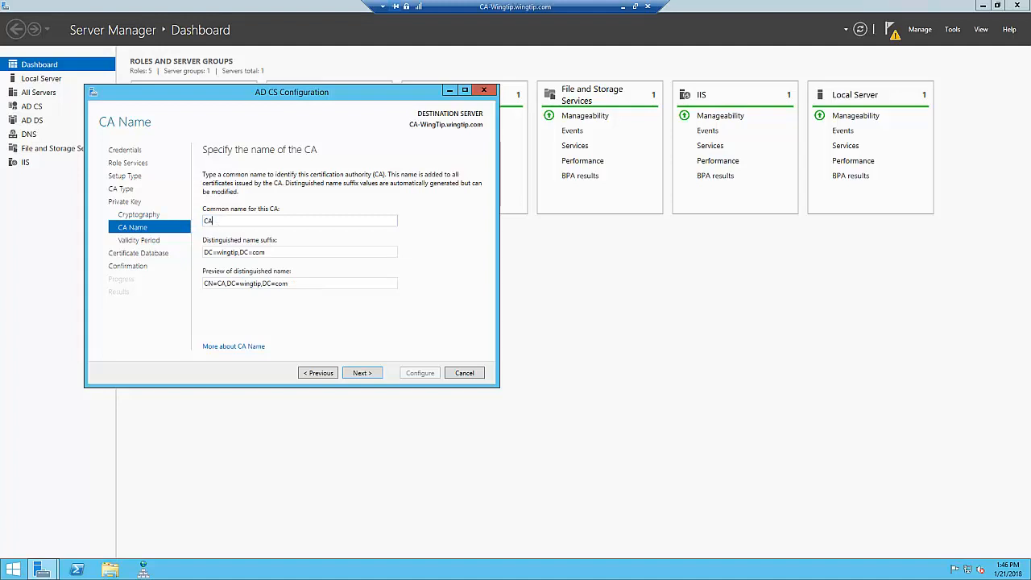
text(-WingTip)
click(322, 374)
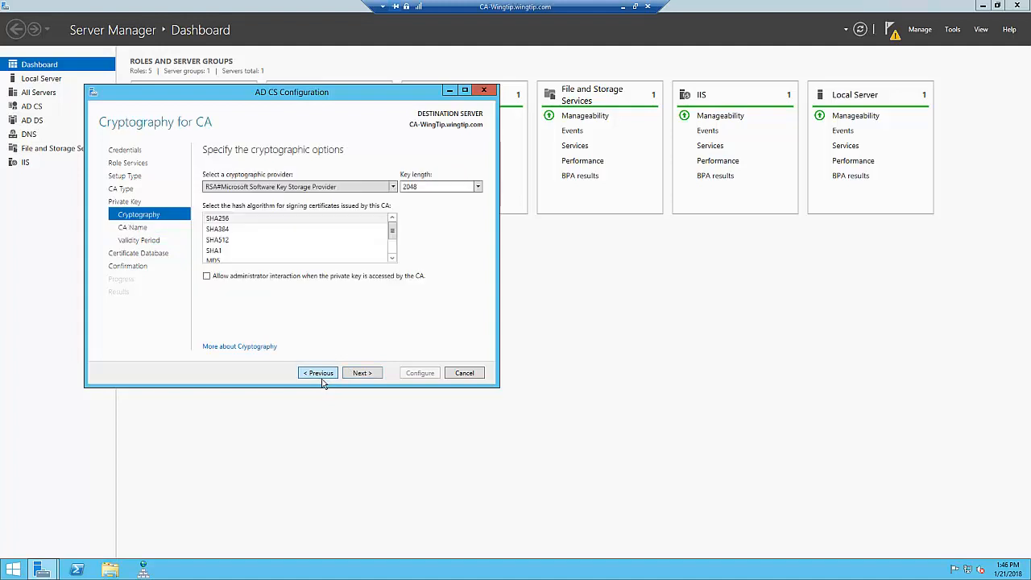
click(372, 377)
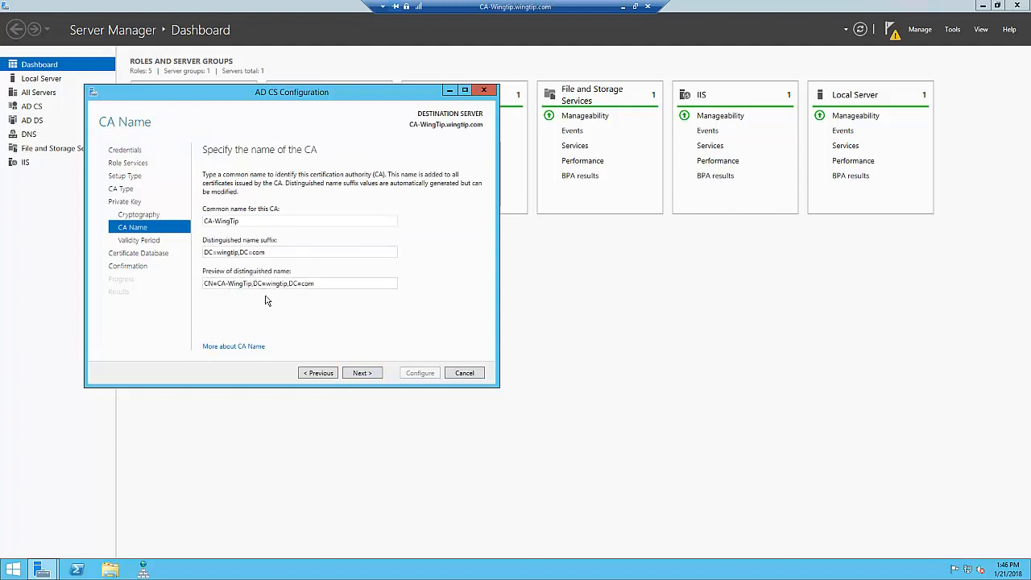
click(373, 379)
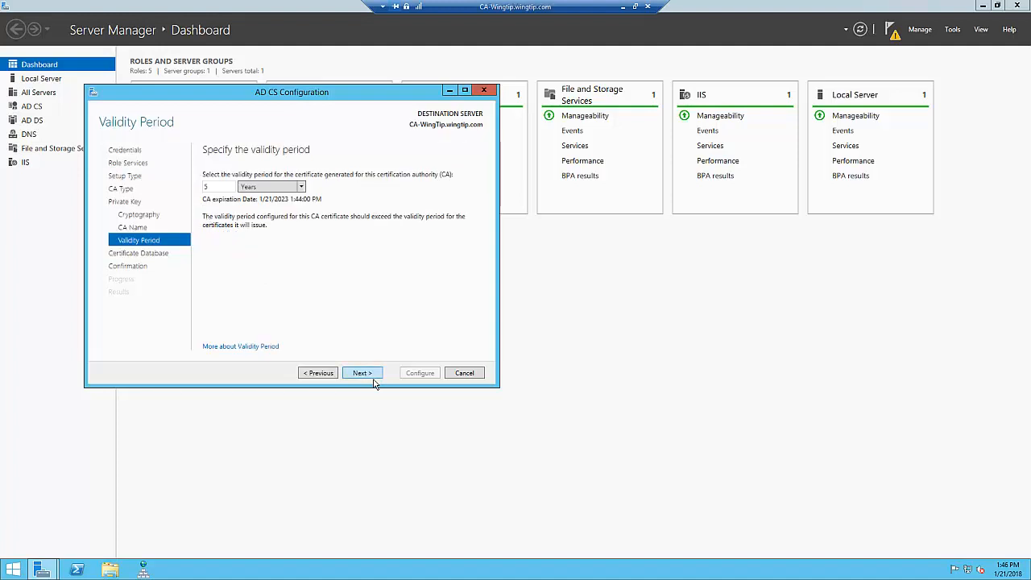
- Keep the 5-year validity period and default certificate database locations, configure the Certification Authority, and close the wizard
click(362, 372)
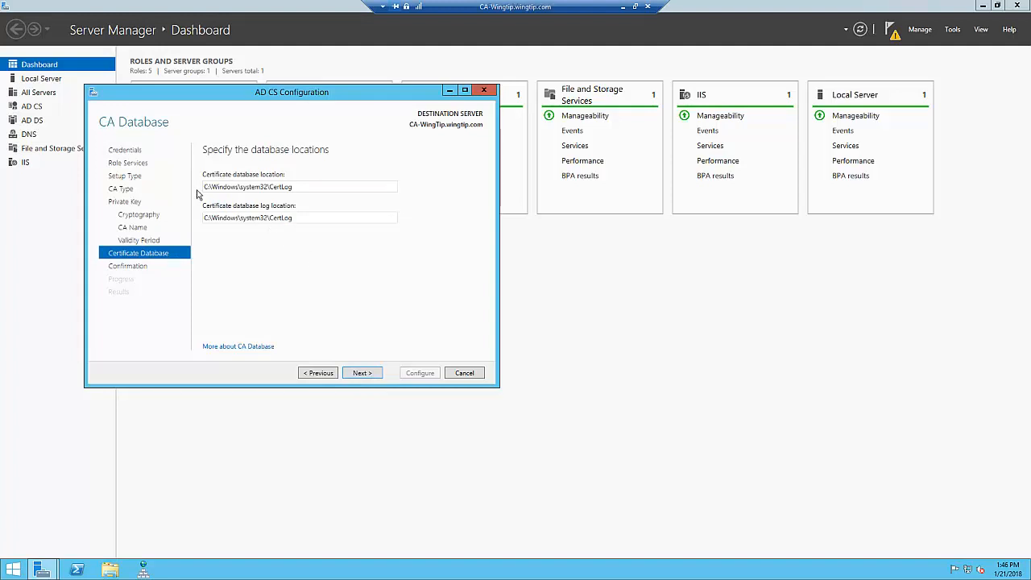
click(371, 382)
click(427, 382)
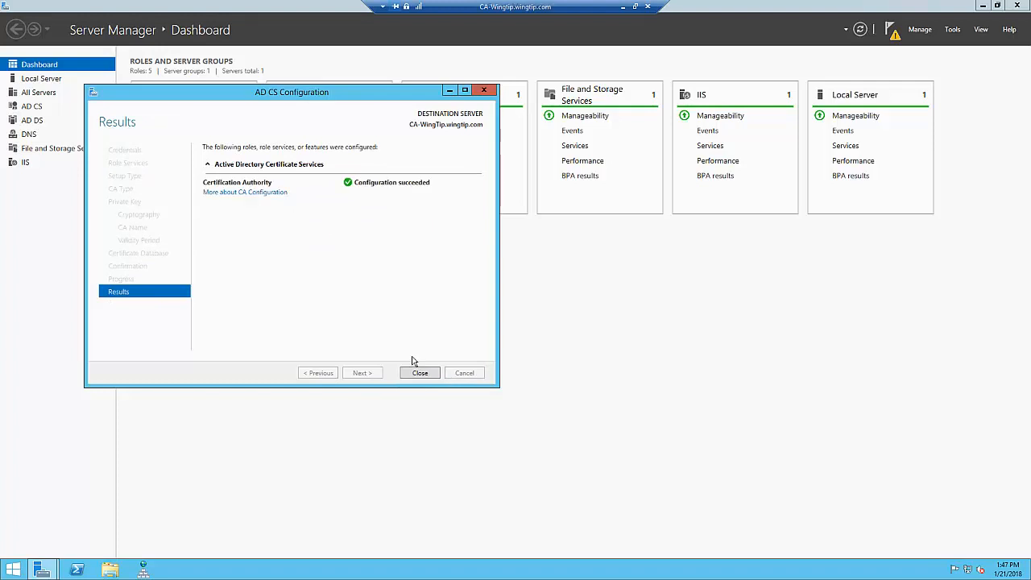
click(429, 375)
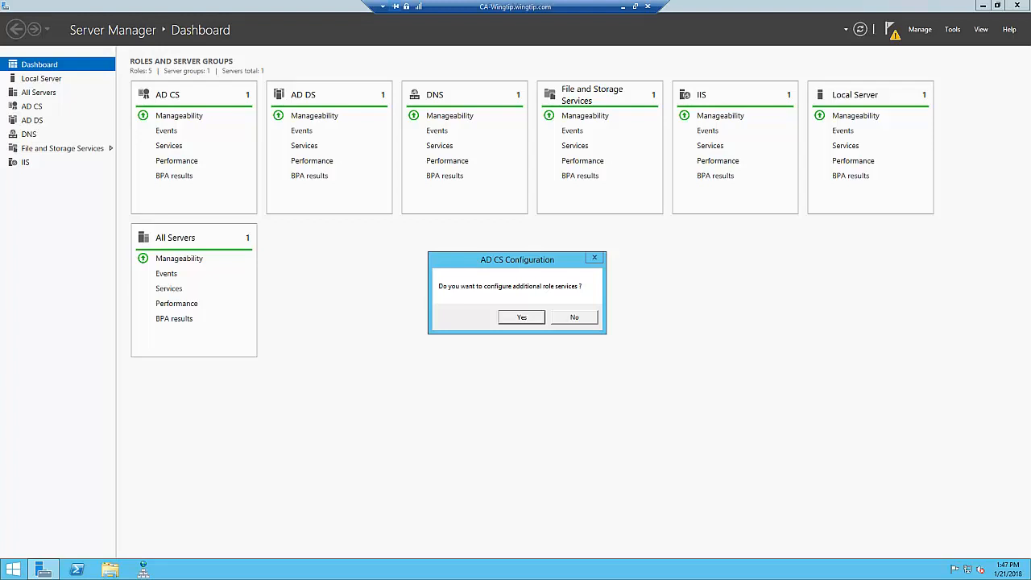
- Continue with configuring additional role services, selecting the Certificate Enrollment Web Service and the Certificate Enrollment Policy Web Service
click(524, 317)
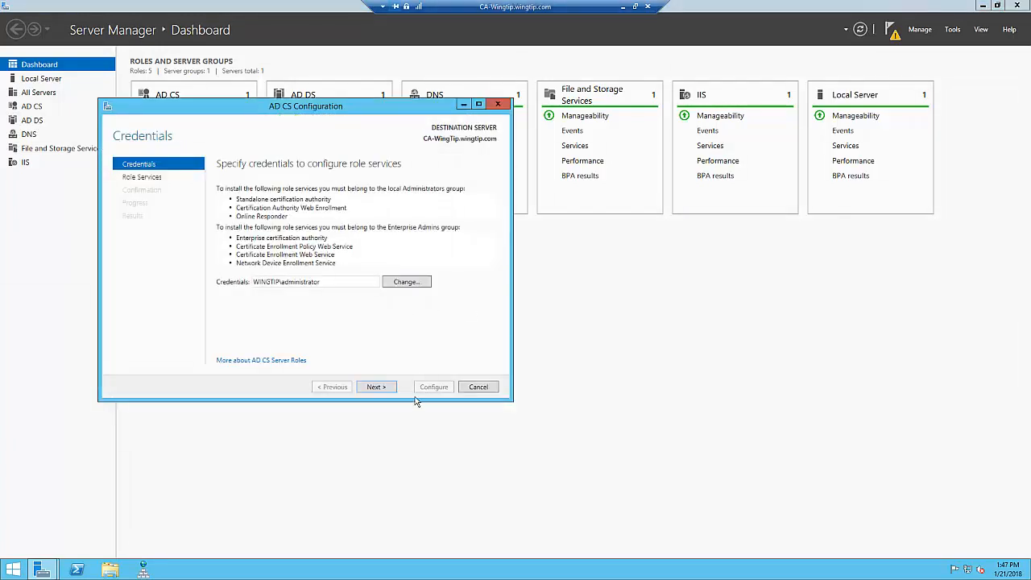
click(380, 388)
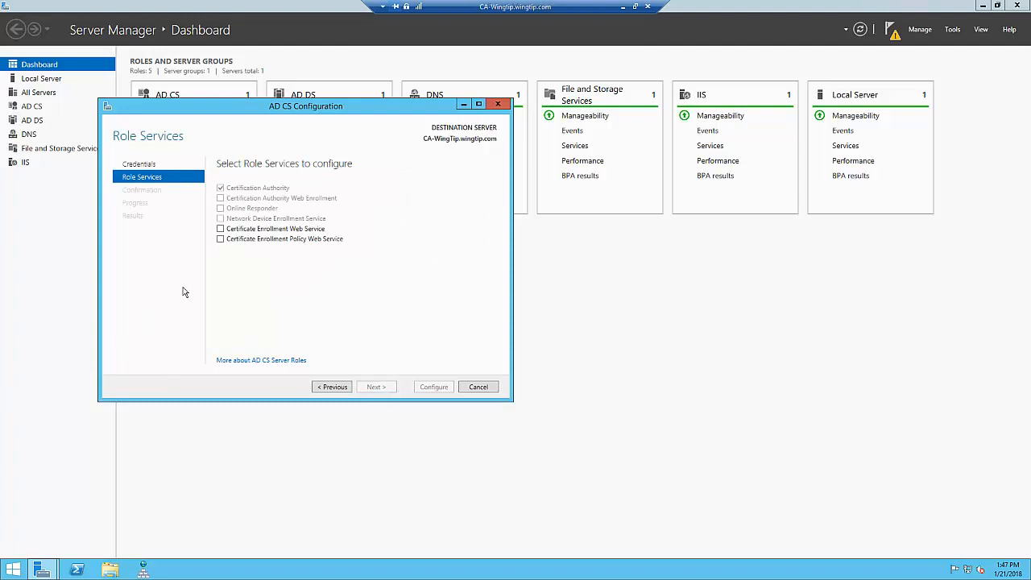
click(229, 232)
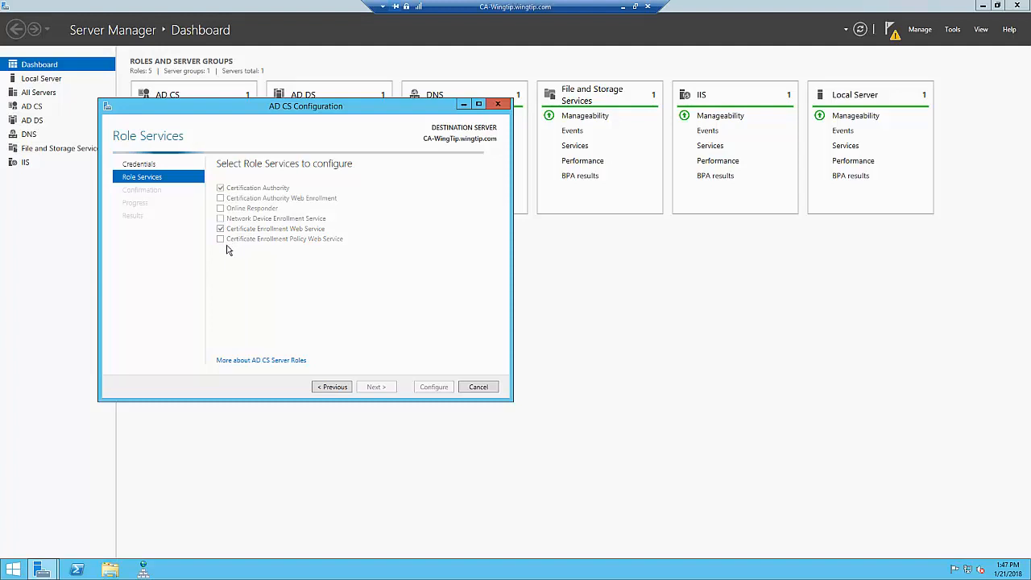
click(220, 239)
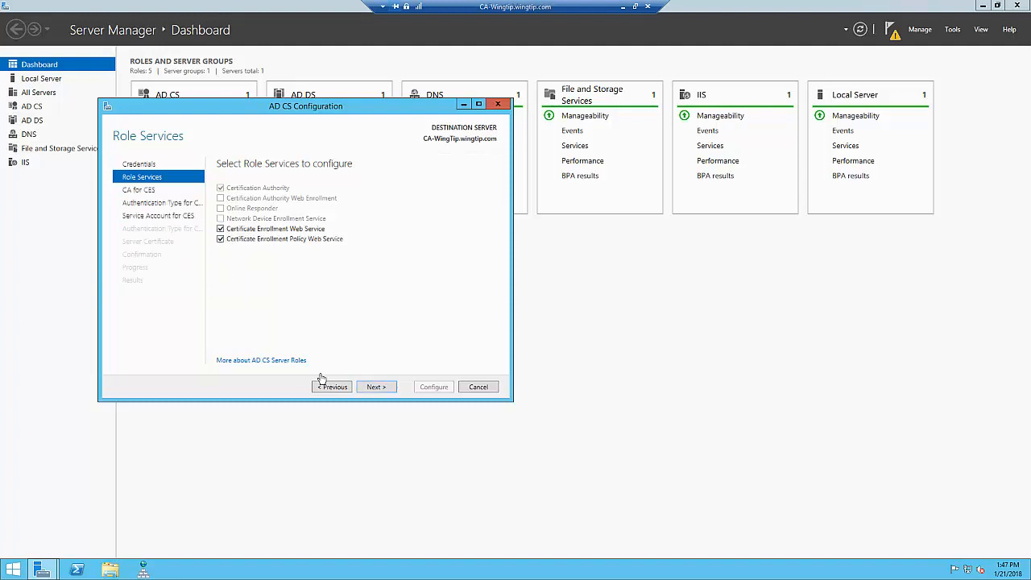
click(390, 388)
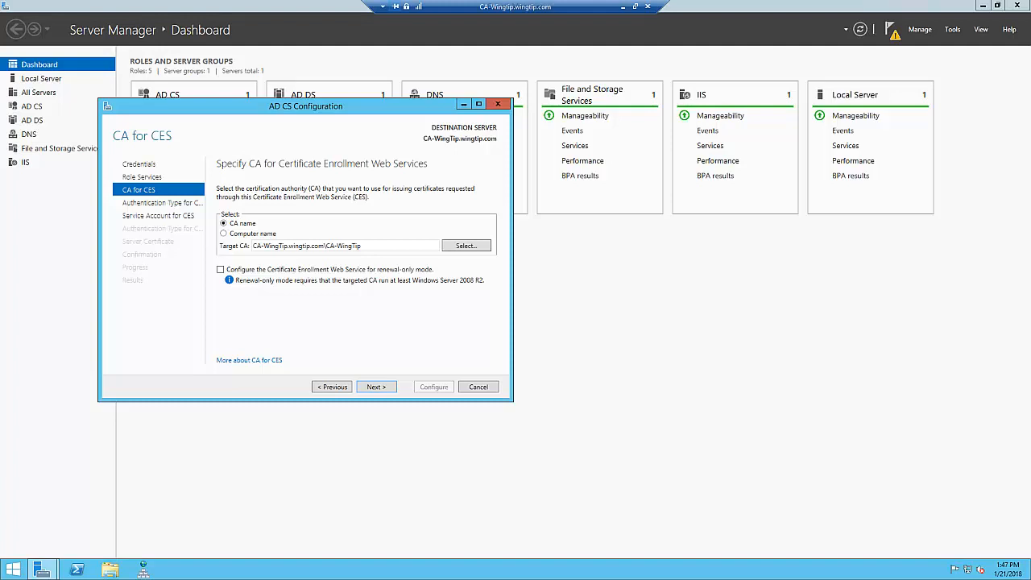
- Keep CA-WingTip as target CA and Windows integrated authentication for CES and CEP, using the built-in application pool identity as service account
click(390, 399)
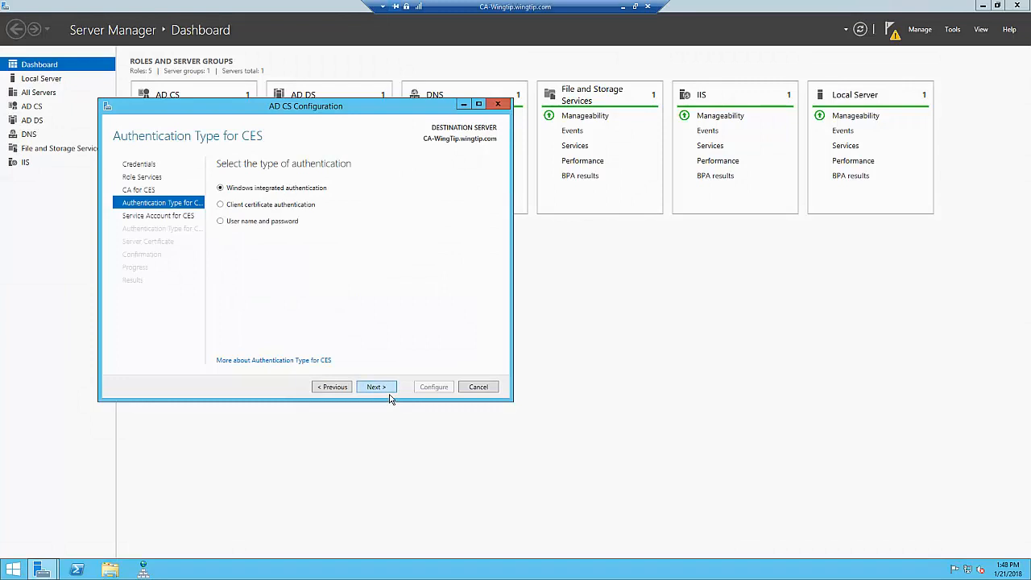
click(390, 396)
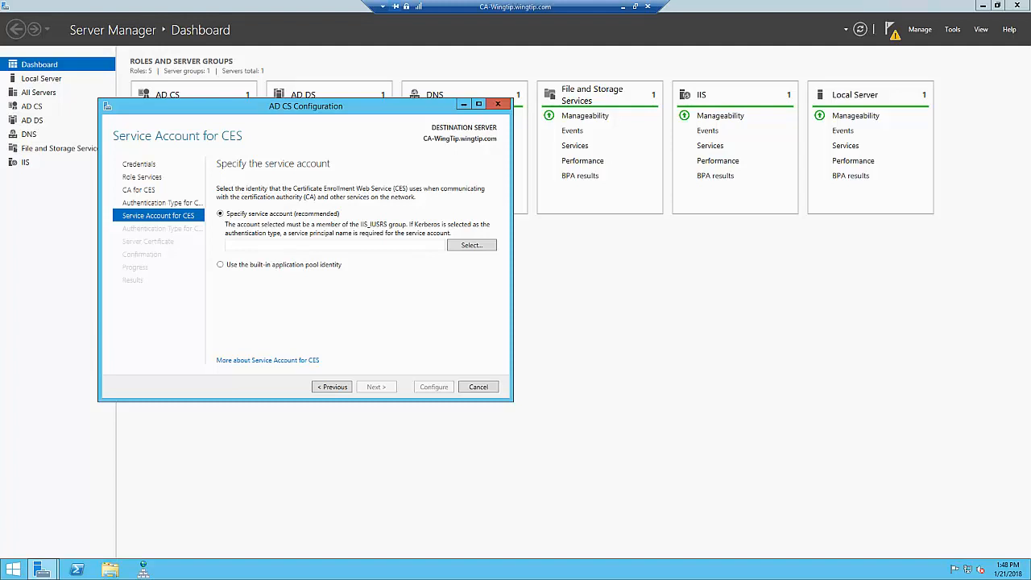
click(226, 265)
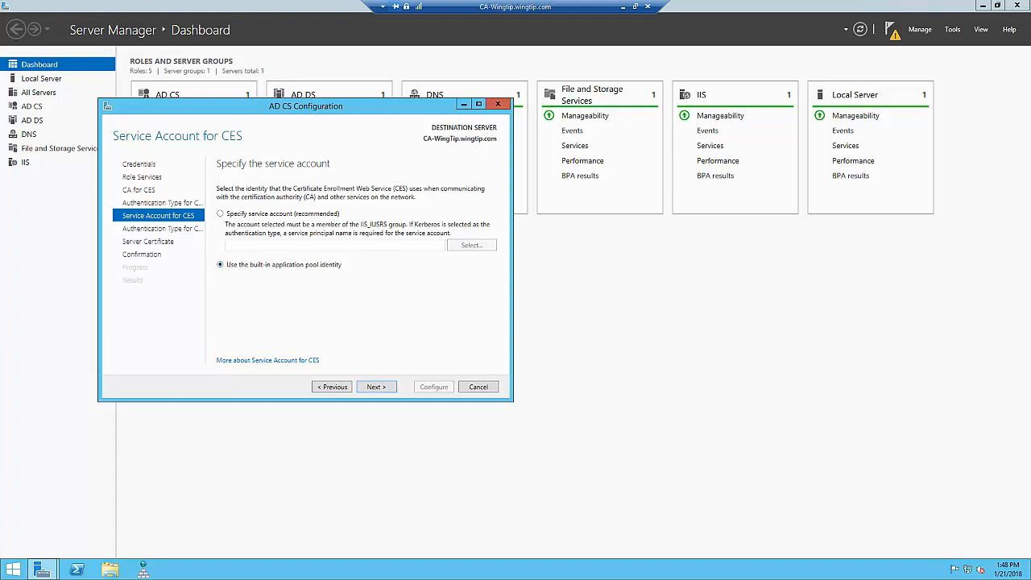
click(384, 393)
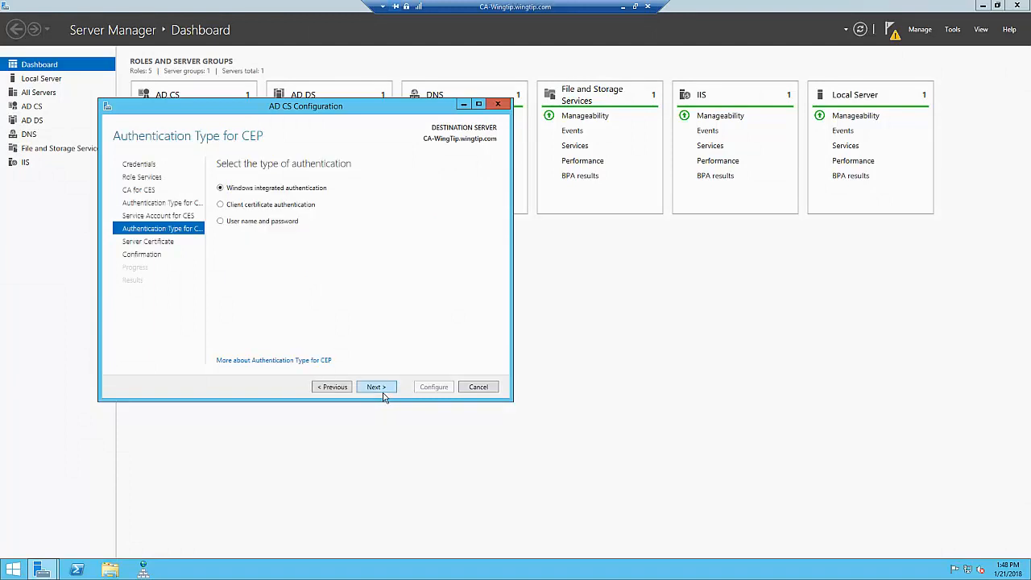
click(376, 388)
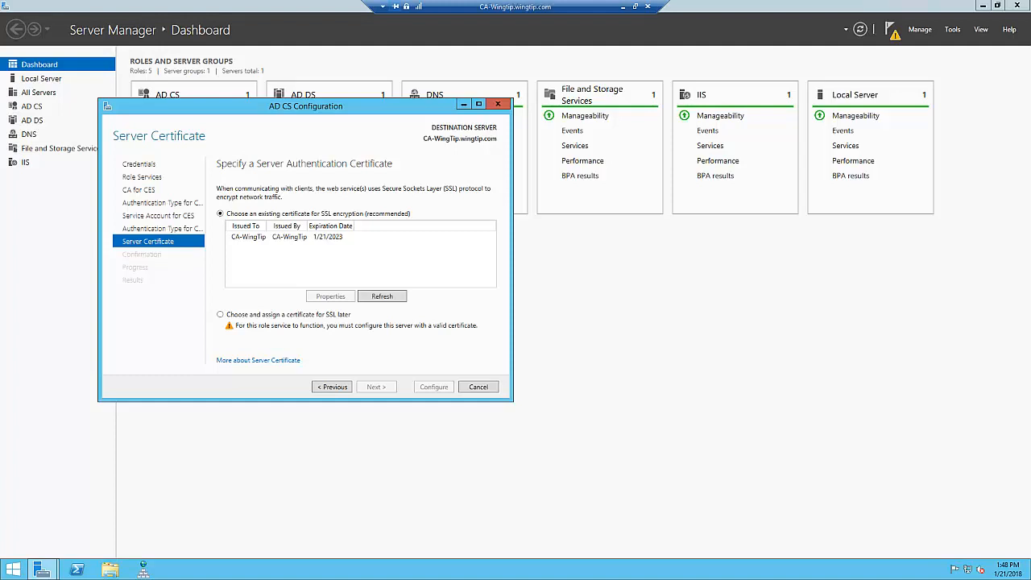
- Choose the existing CA-WingTip certificate for SSL encryption, configure both enrollment web services, and close the wizard
click(295, 240)
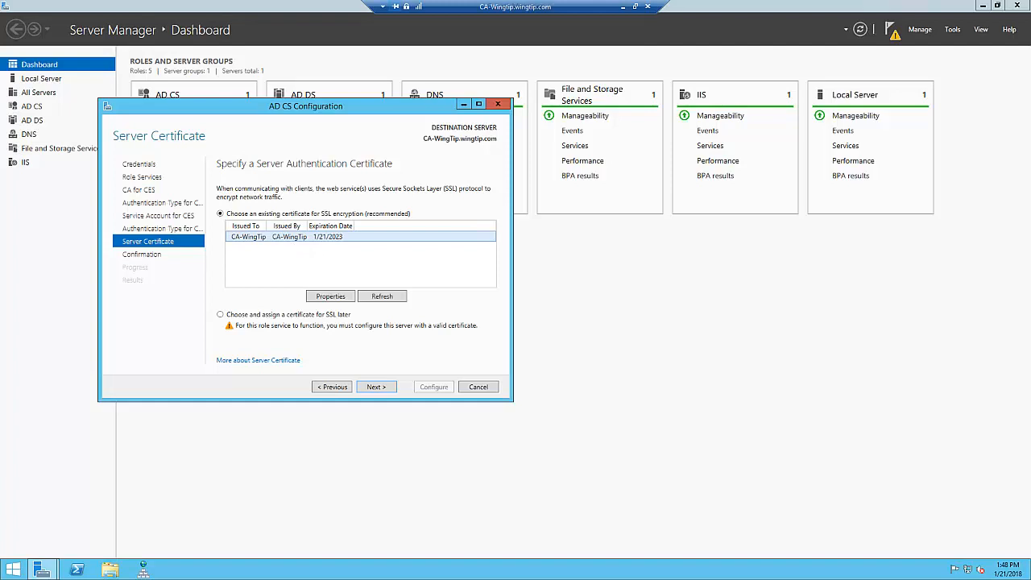
click(388, 393)
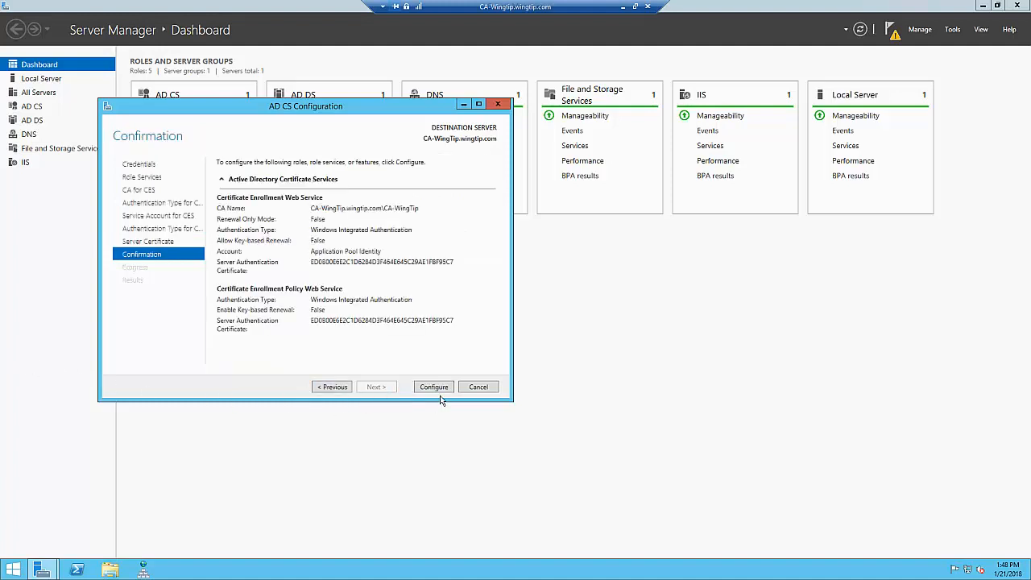
click(440, 393)
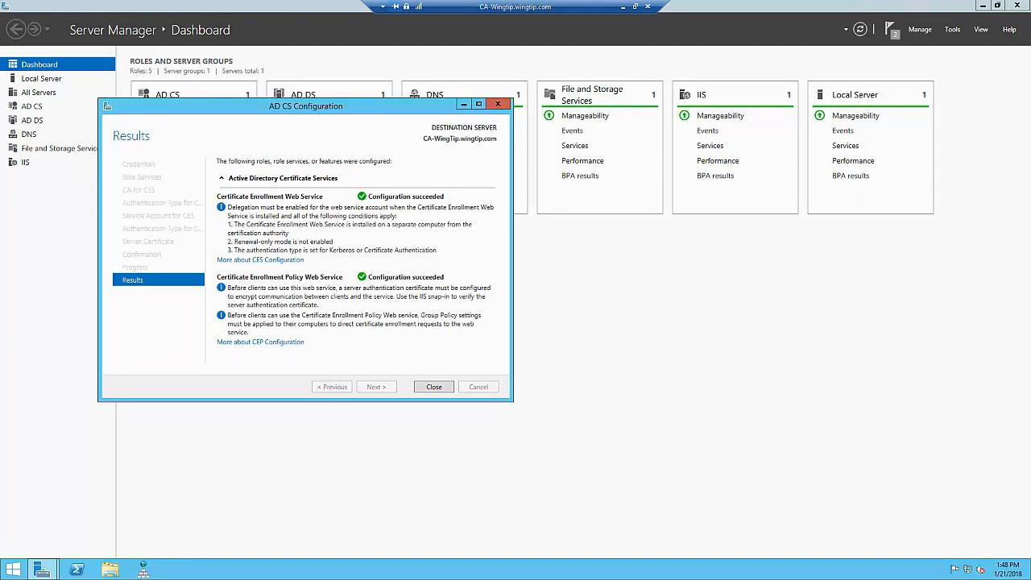
click(434, 387)
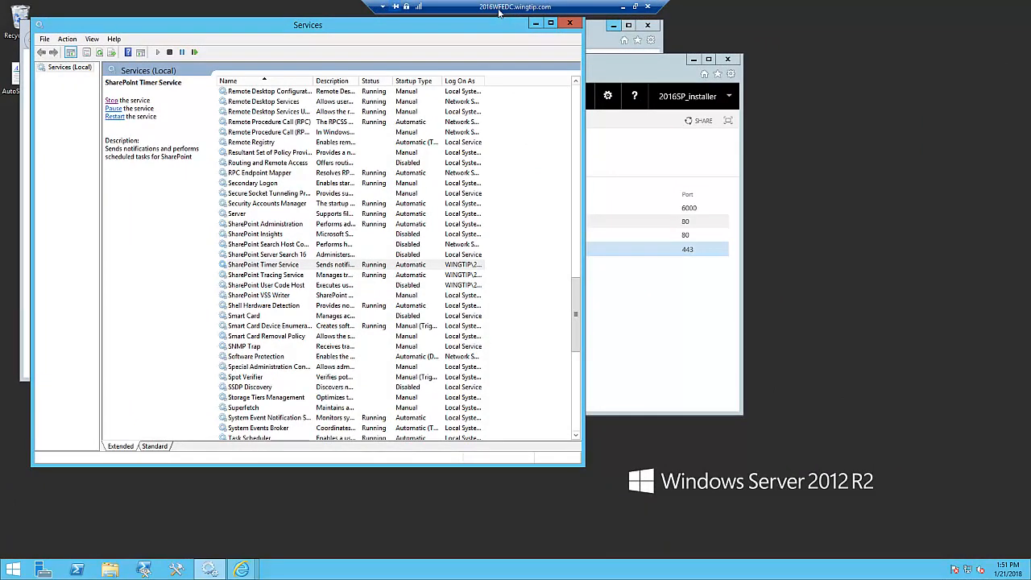
- Close the Services console and all open Internet Explorer windows, including every tab, on 2016WFEDC
click(569, 23)
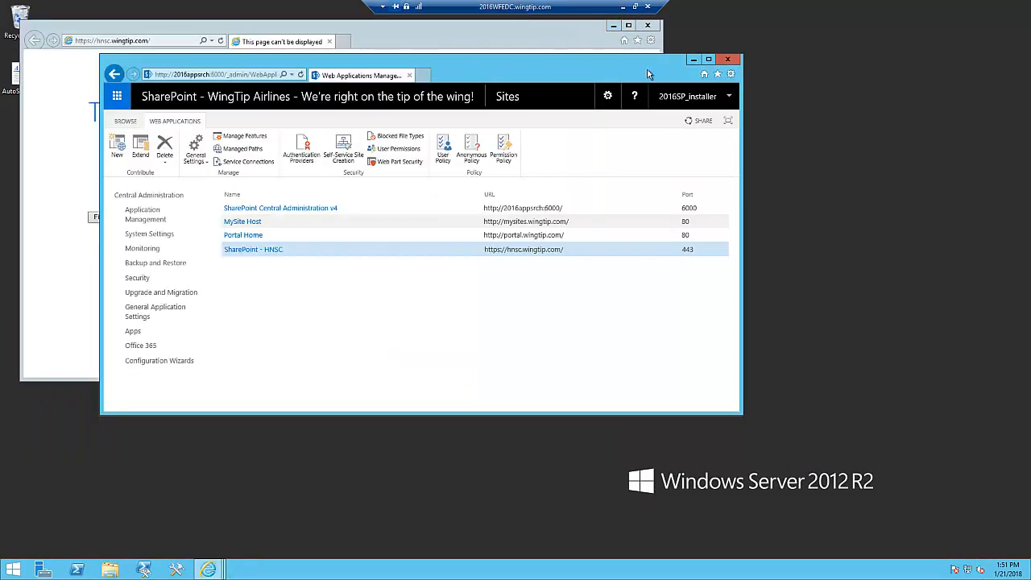
click(729, 60)
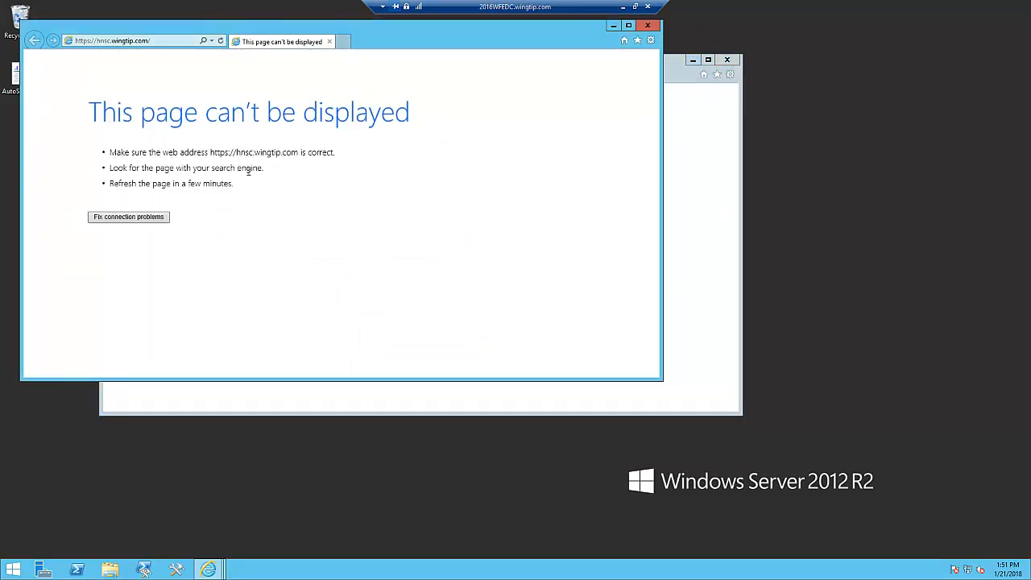
click(648, 25)
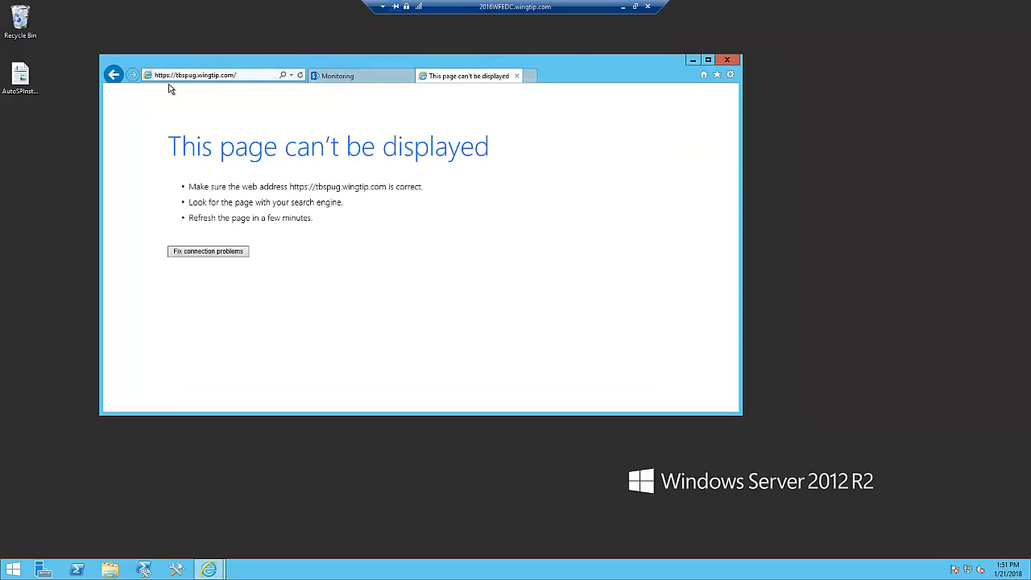
click(729, 61)
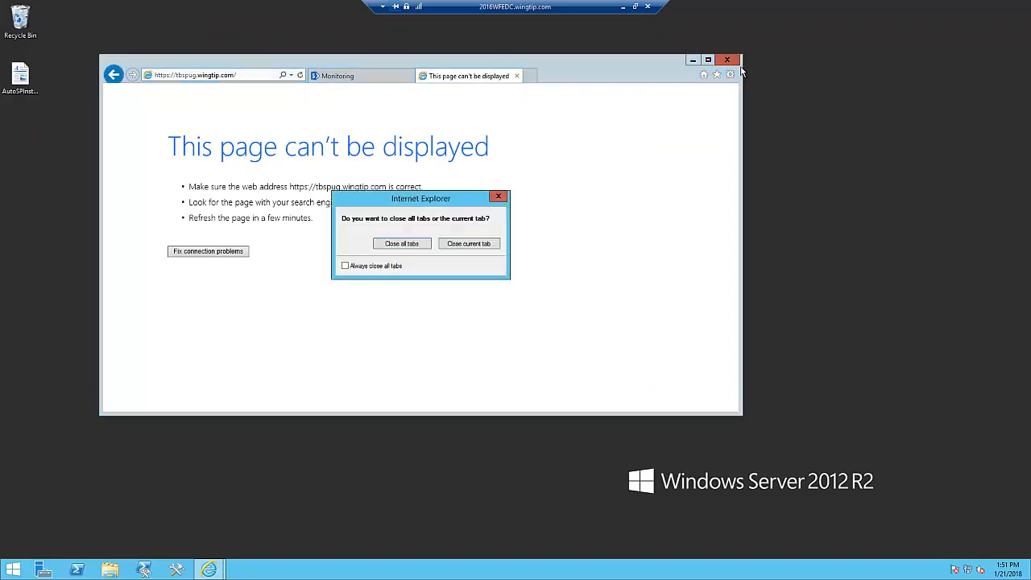
click(411, 245)
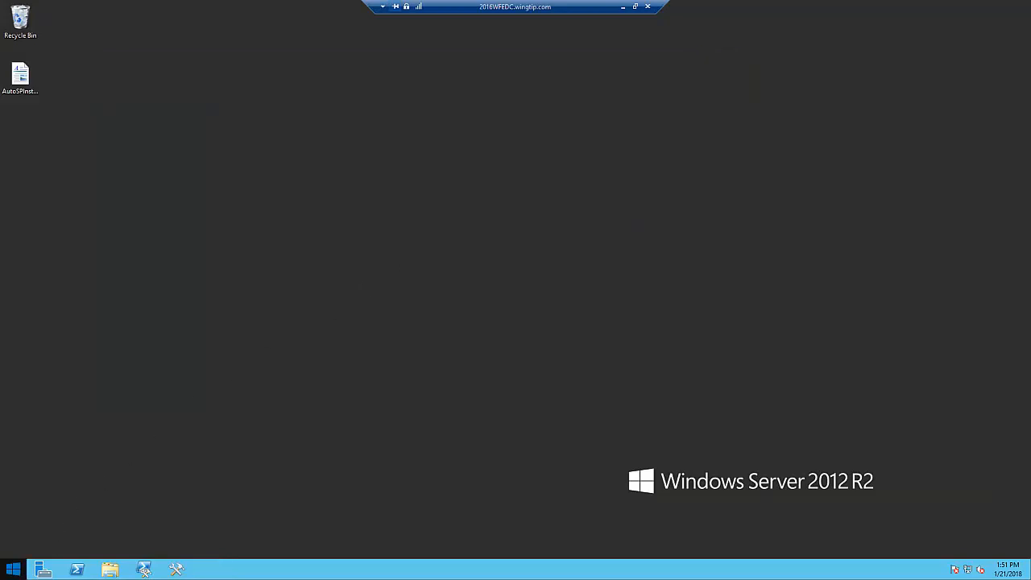
- Run inetmgr to start IIS Manager and open the Server Certificates feature of the 2016WFEDC server
right_click(13, 569)
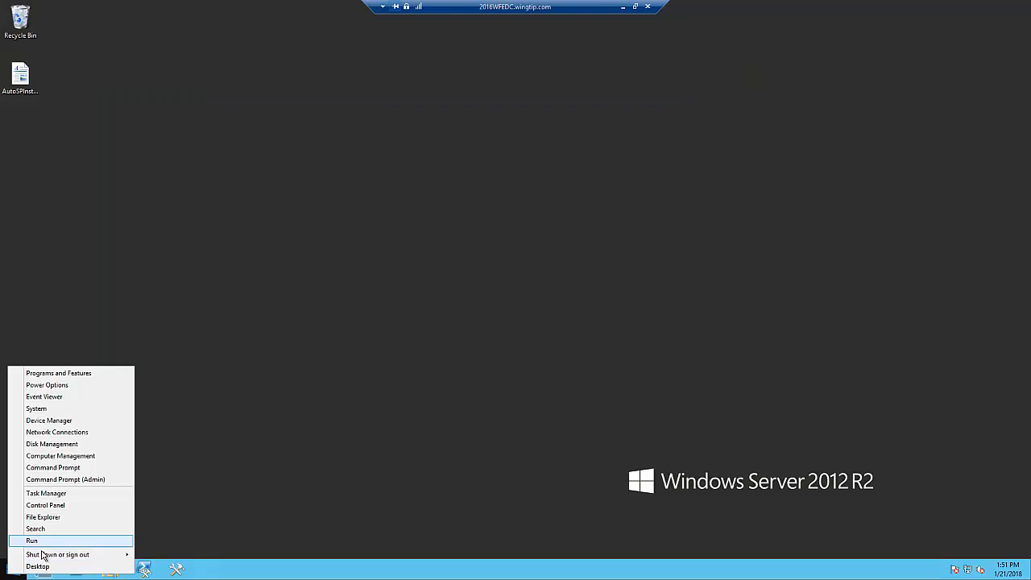
click(37, 540)
click(209, 501)
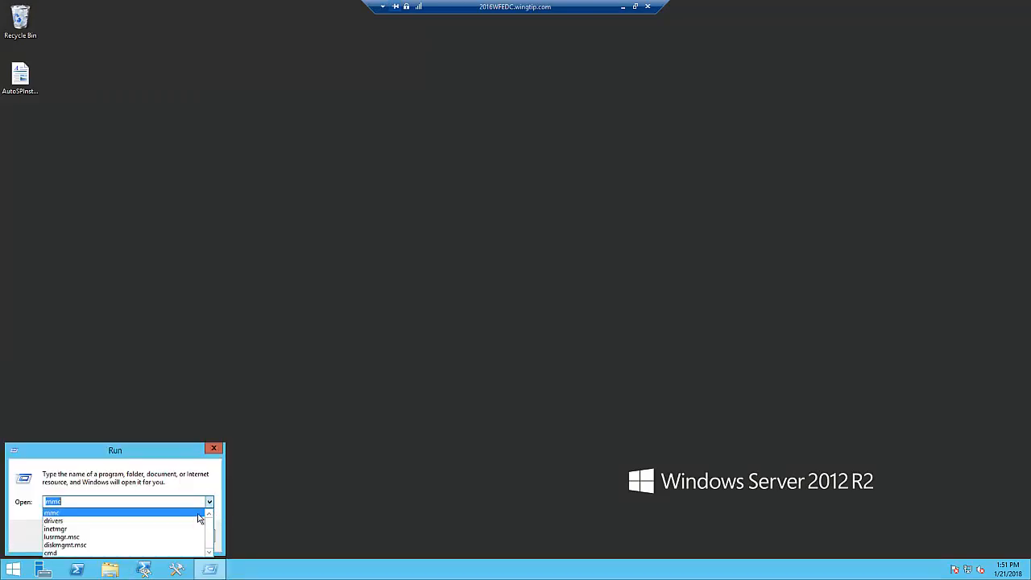
click(120, 531)
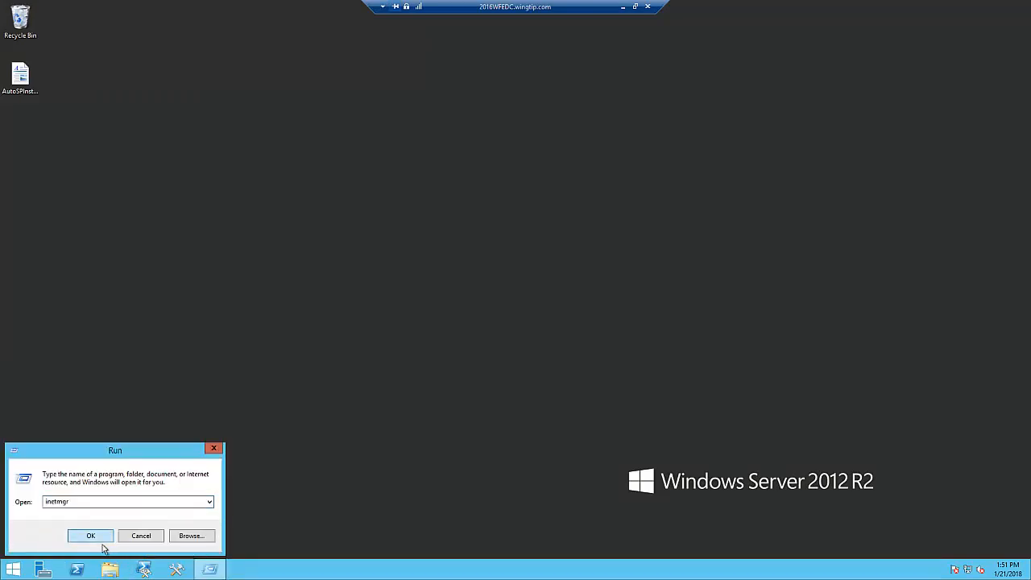
click(103, 542)
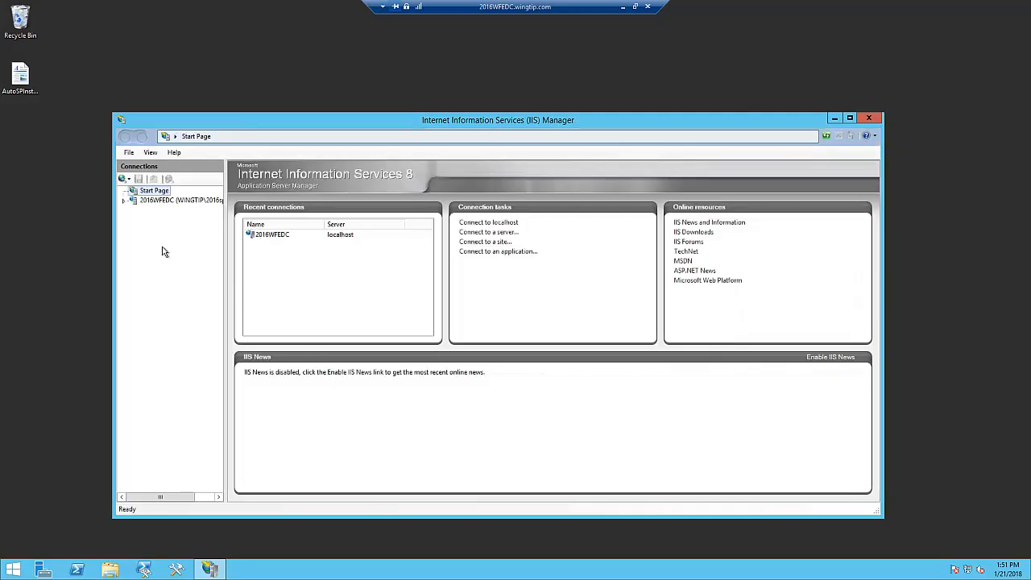
click(134, 202)
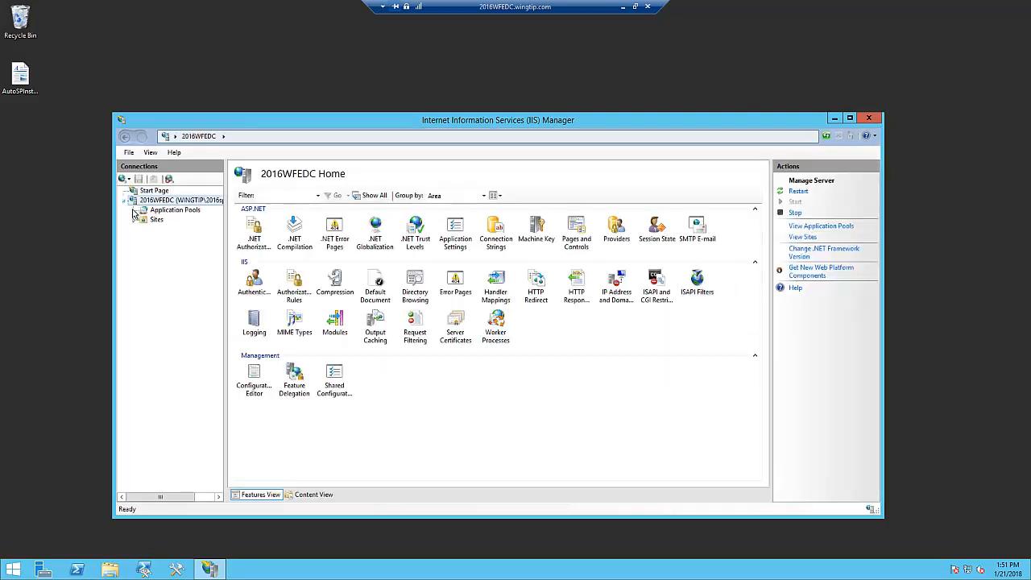
double_click(462, 335)
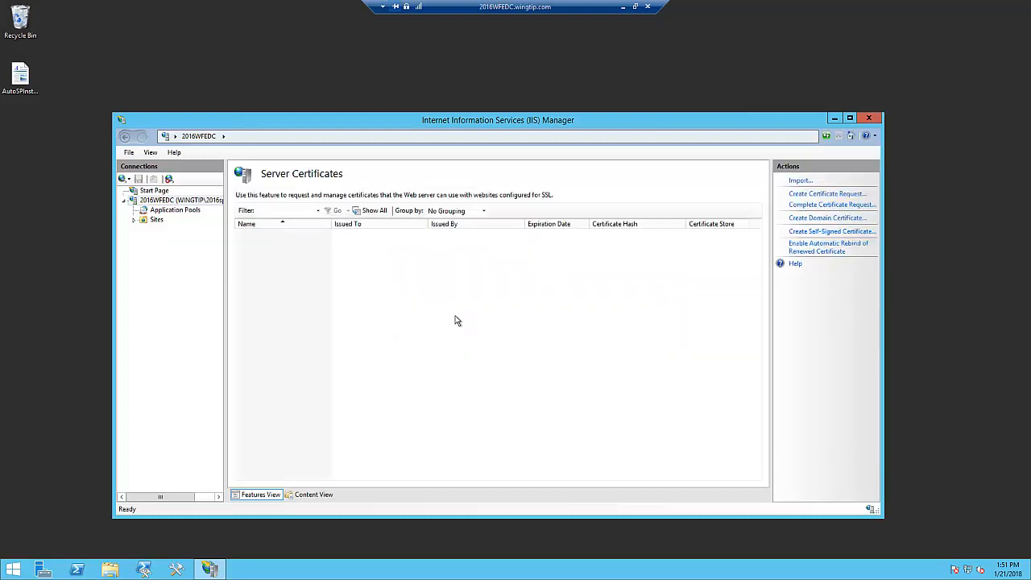
- Begin a domain certificate with common name *.wingtip.com and organization Wingtip airlines
click(823, 218)
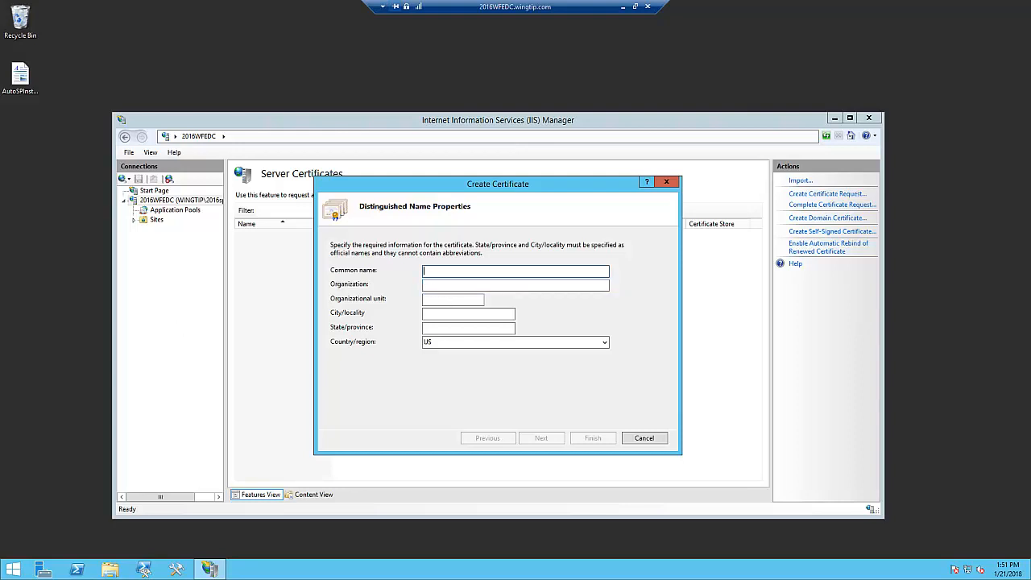
text(.wingtip.com)
click(433, 289)
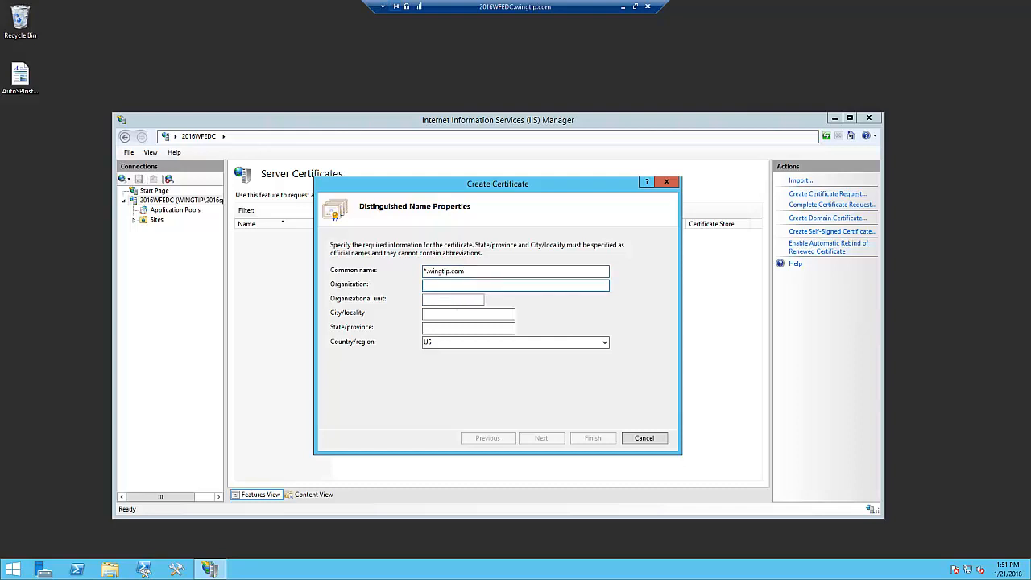
text(Wingtip an)
text(rlines)
- Set the certificate's organizational unit to Servers, city to Brandon and state to FL, and continue to the online certification authority page
click(433, 304)
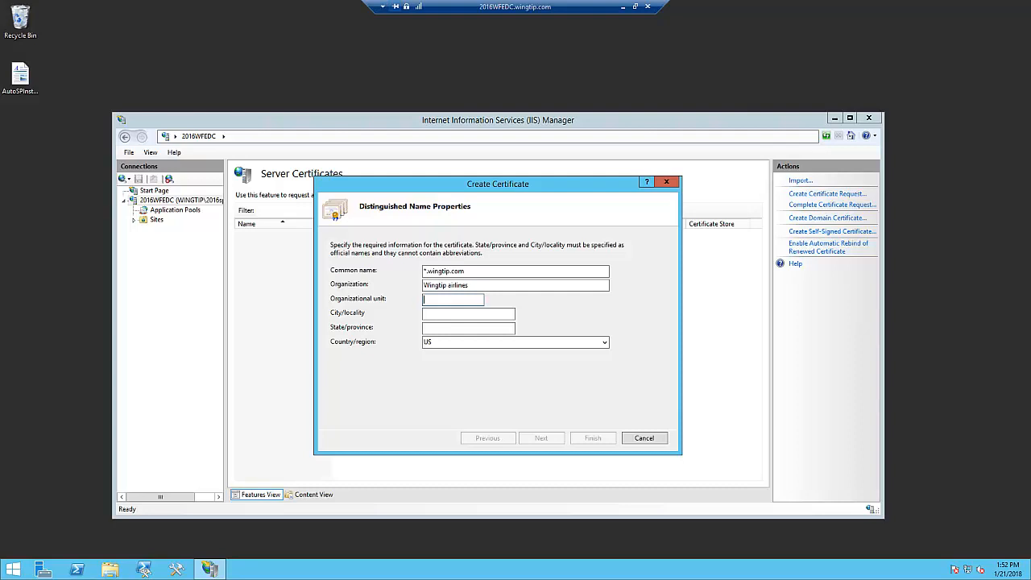
text(Servers)
click(429, 318)
text(Brandon)
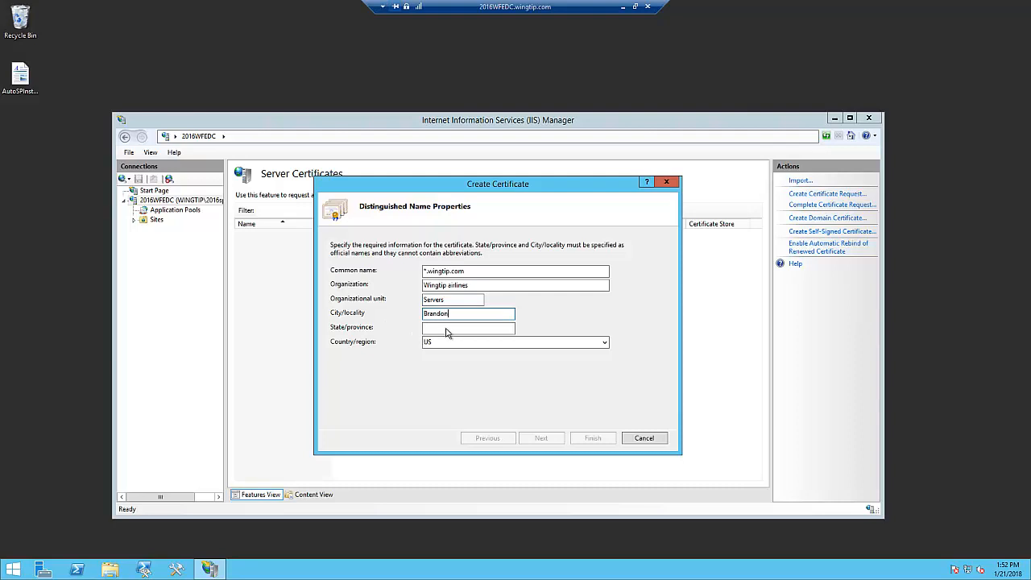
click(432, 329)
text(FL)
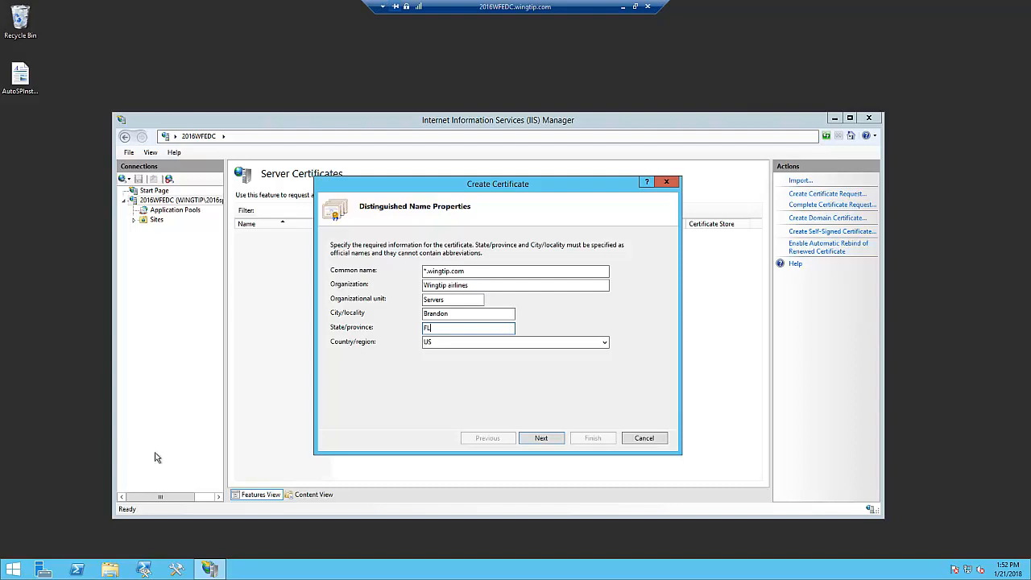
click(552, 442)
click(547, 446)
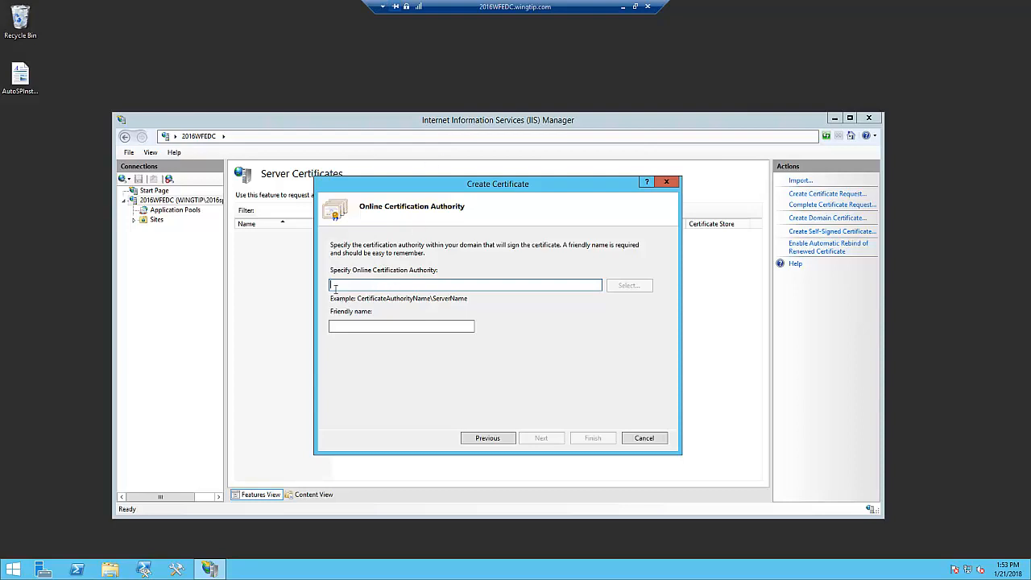
text(CA-Wingtip)
text(\CA-WIN)
key(BackSpace)
text(in)
text(gTip.wingtip.com)
- Set the certificate's friendly name to CA-Wingtip and try to submit the request
click(343, 329)
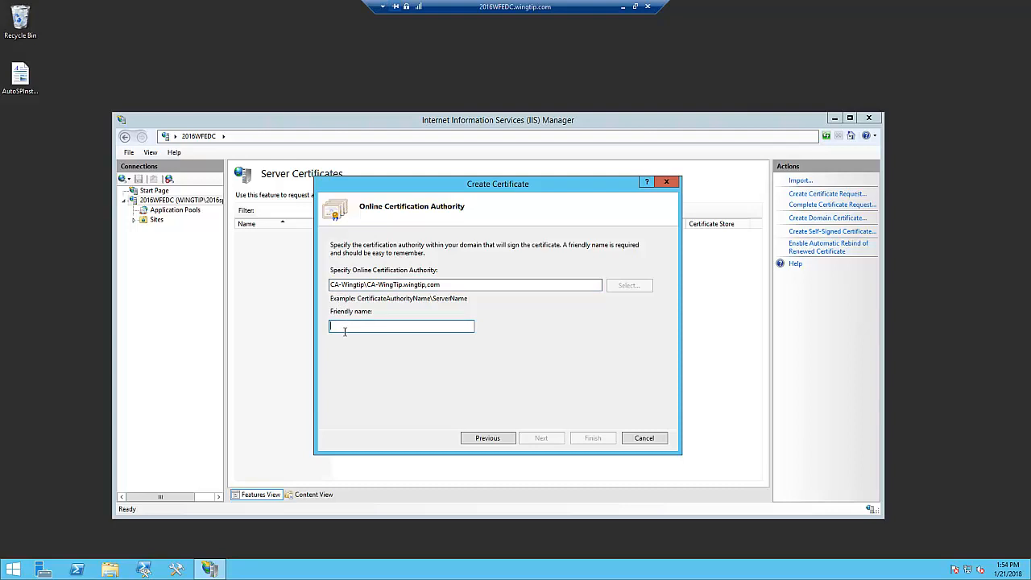
- Specify CA-Wingtip\CA-WingTip.wingtip,com as the online certification authority for the domain certificate
text(CA-Wingtip)
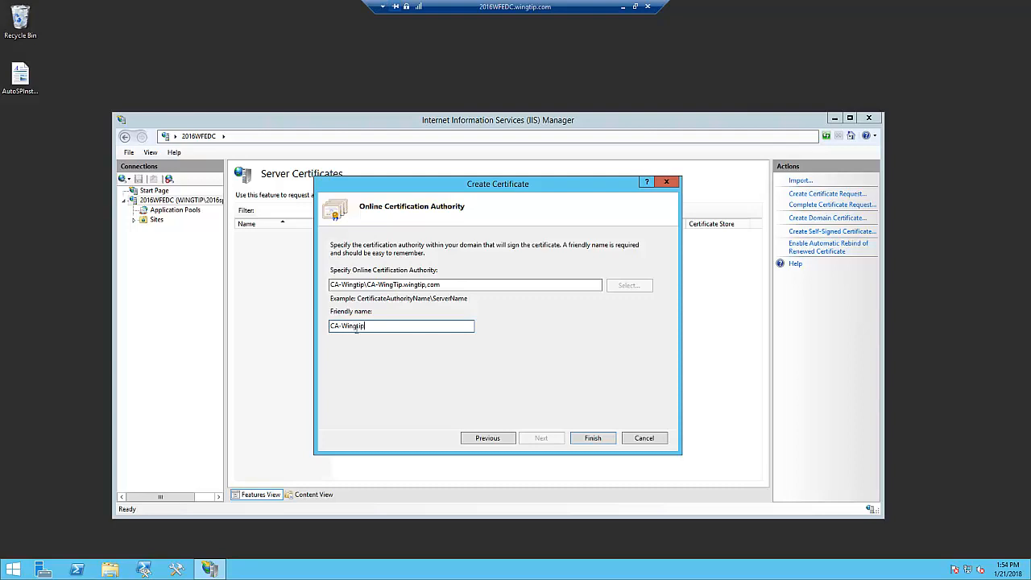
click(593, 441)
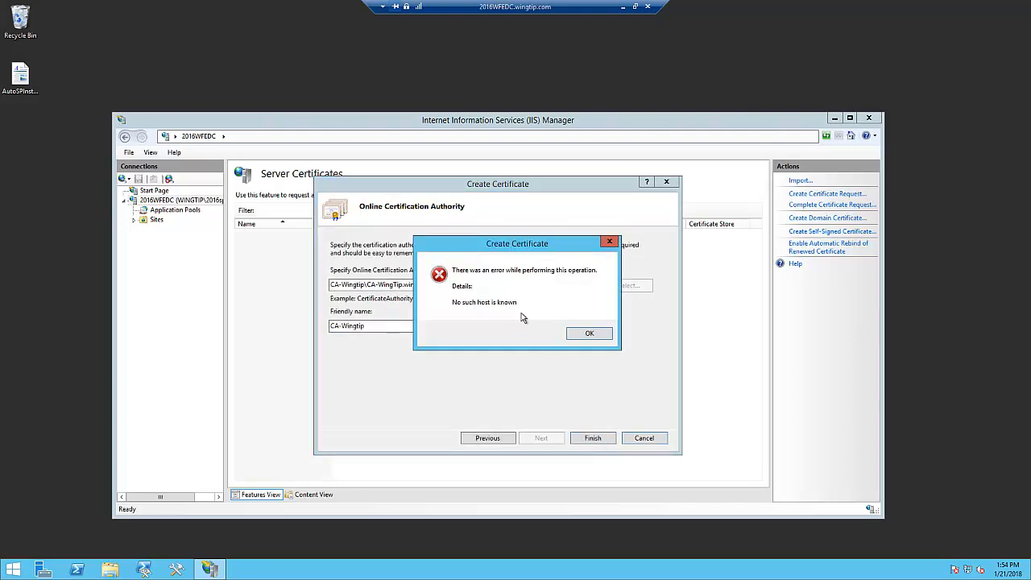
click(592, 338)
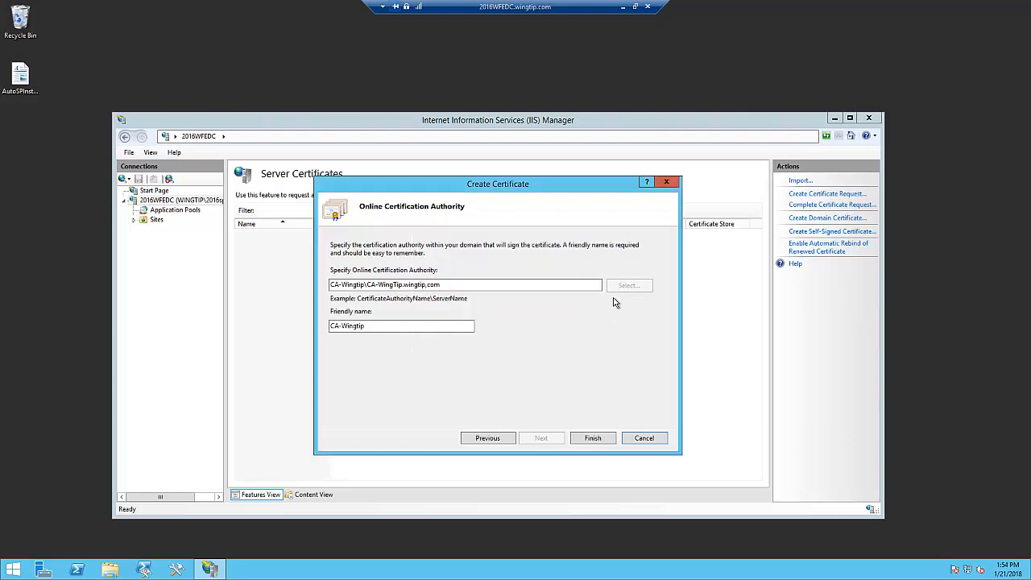
- Recheck the certificate's distinguished name properties and clear the online certification authority entry
click(490, 440)
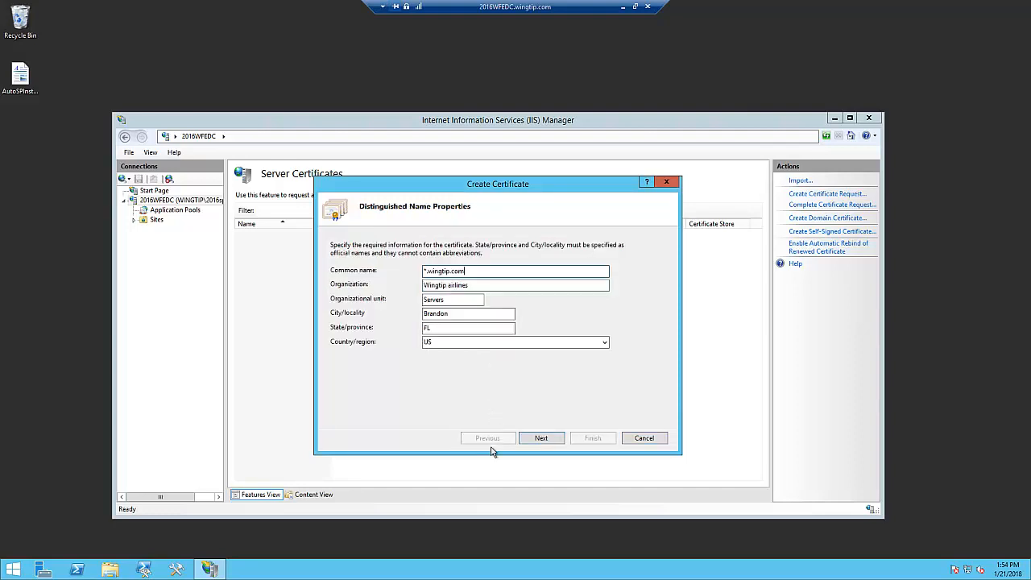
click(551, 443)
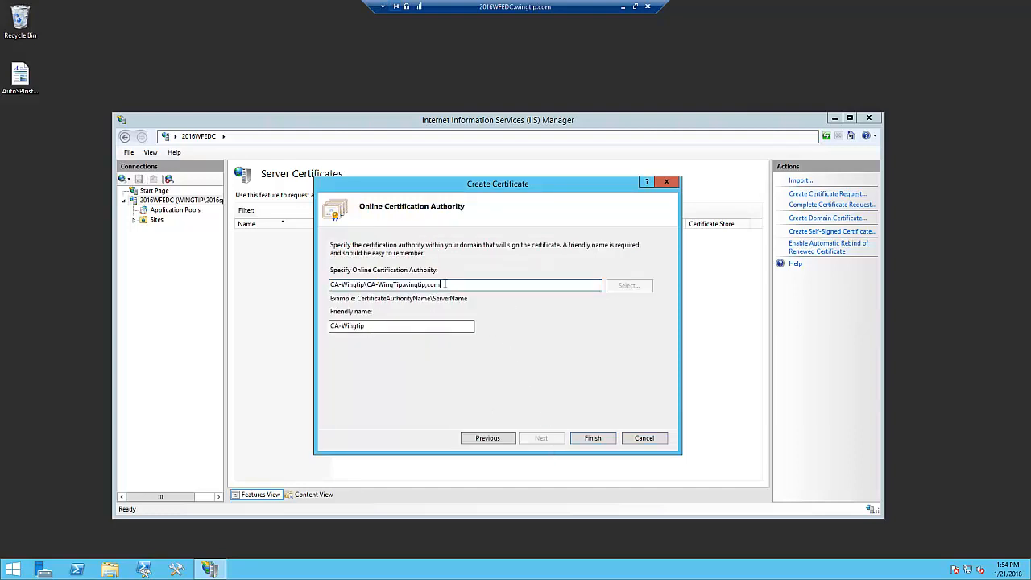
drag(451, 289, 315, 282)
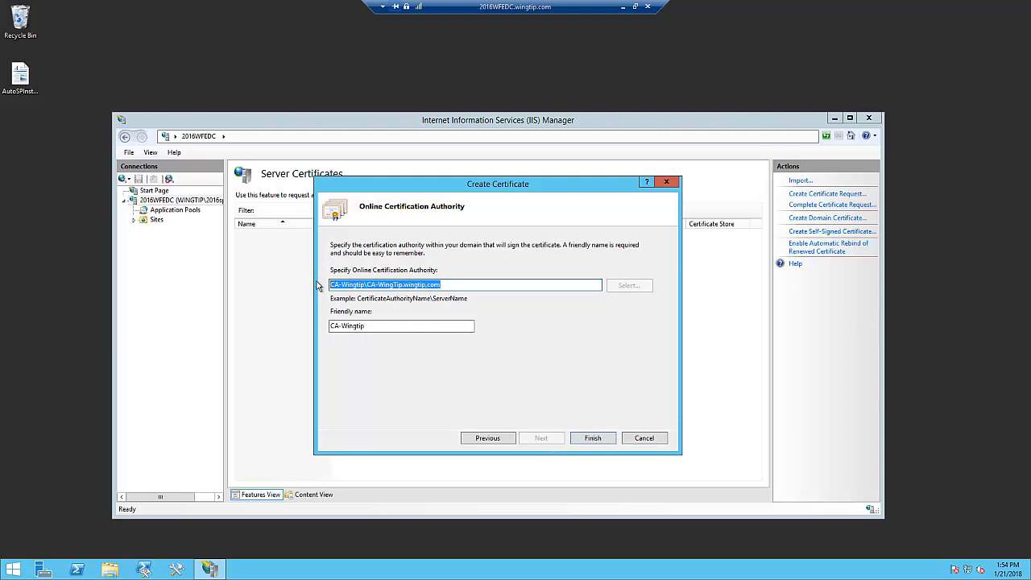
key(Delete)
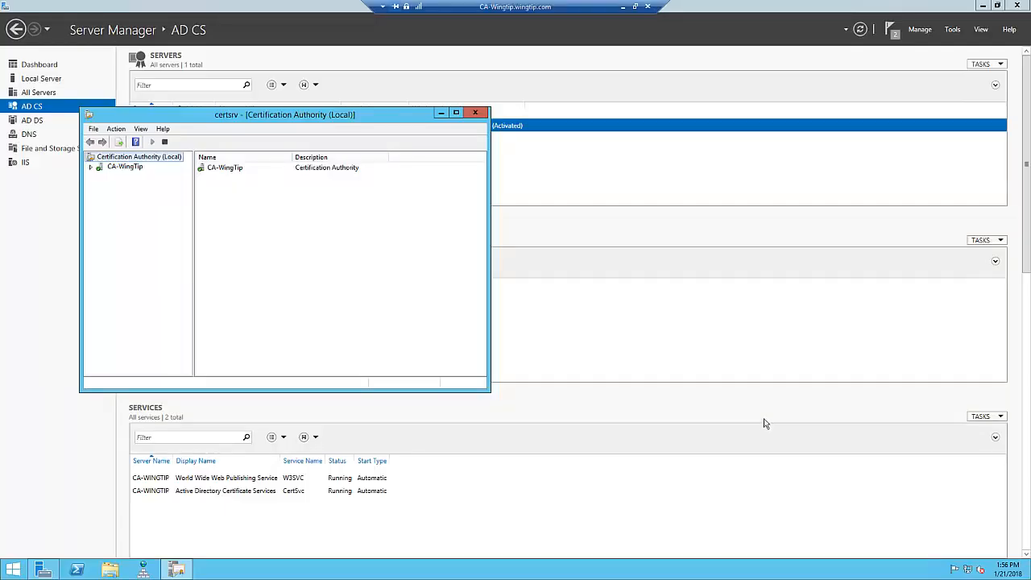
- Check the authority's name in the CA server's Certification Authority console, and try to request the certificate from CA-WingTip\CA-Wingtip.wingtip.com
click(92, 167)
click(126, 168)
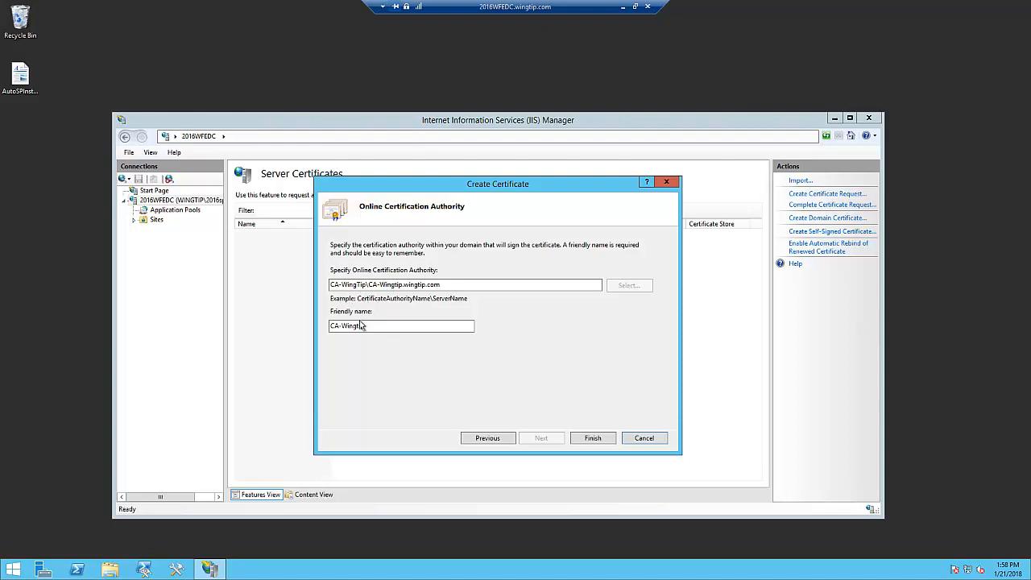
click(599, 443)
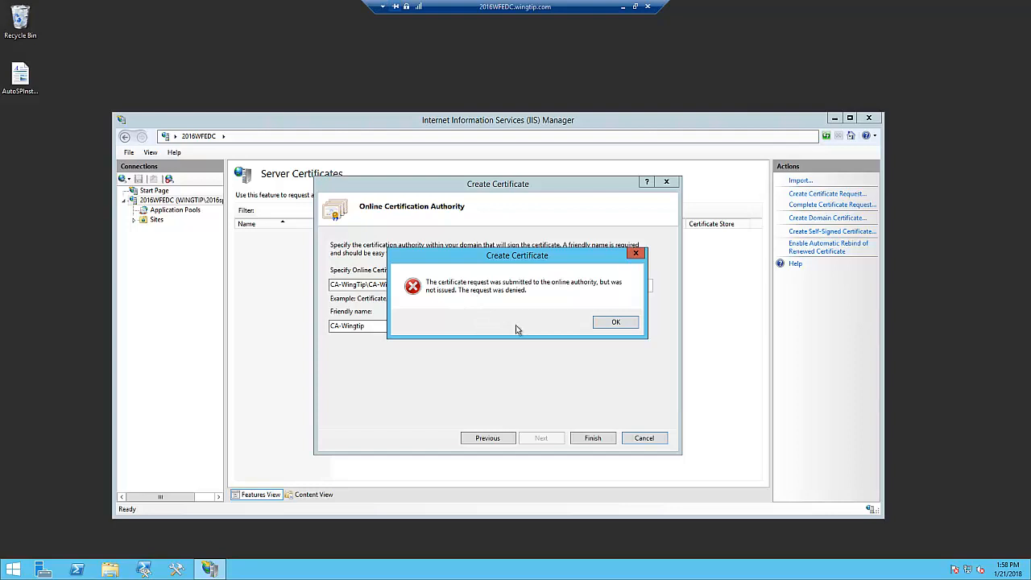
click(621, 332)
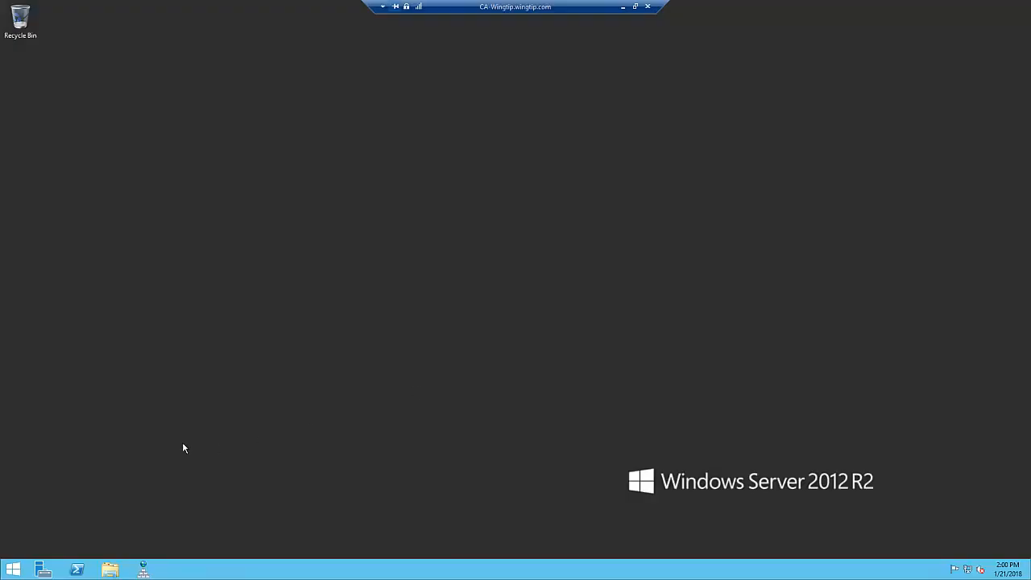
- On the CA-Wingtip server, search for and open the Certification Authority console, and expand the CA-WingTip authority
click(21, 573)
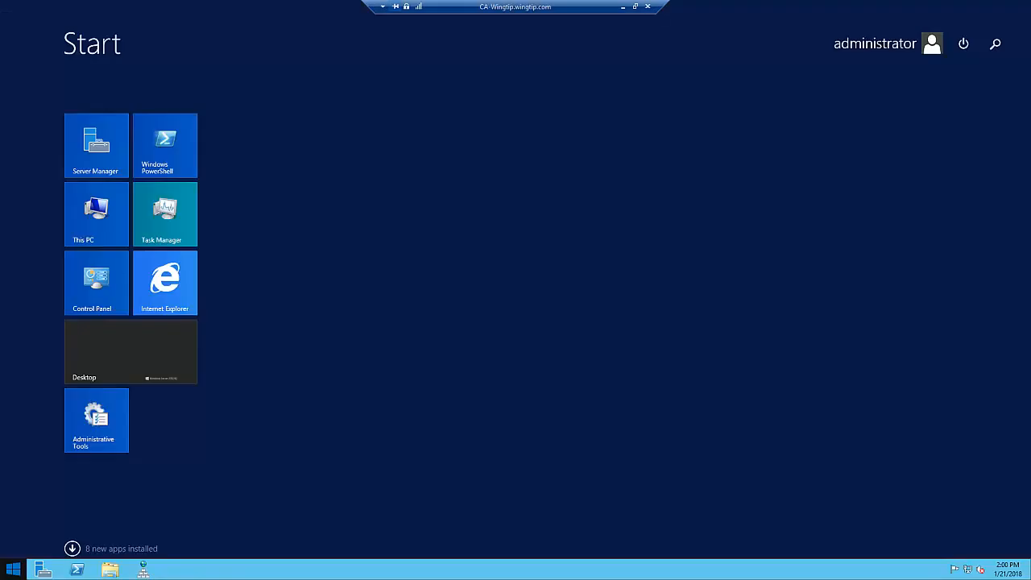
text(certification Authority)
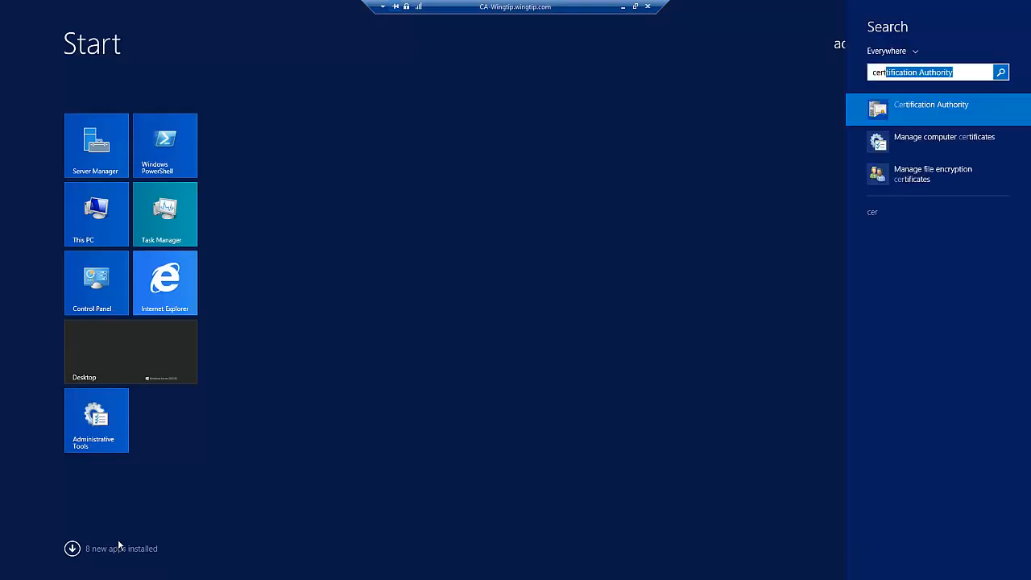
click(926, 109)
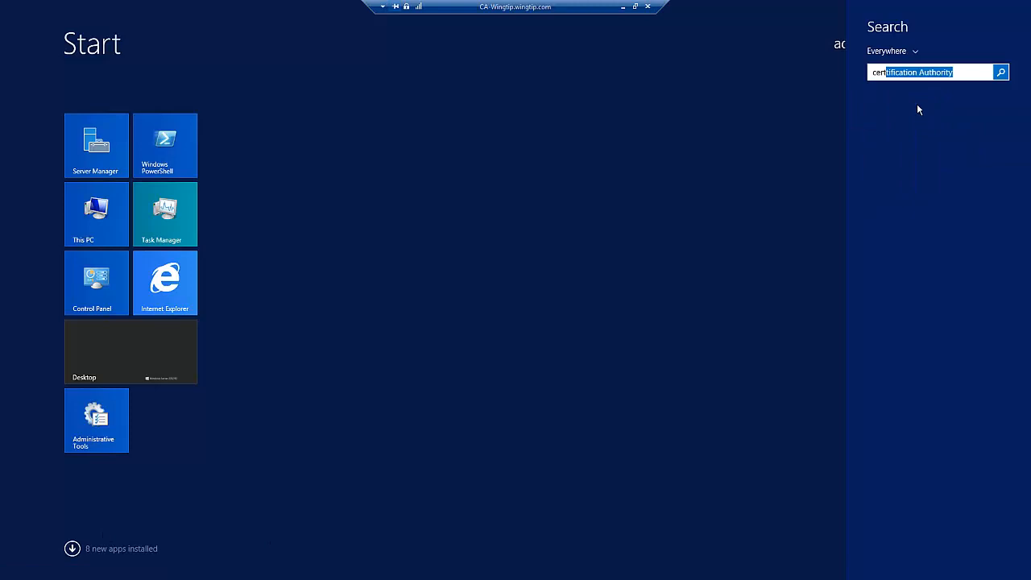
click(958, 78)
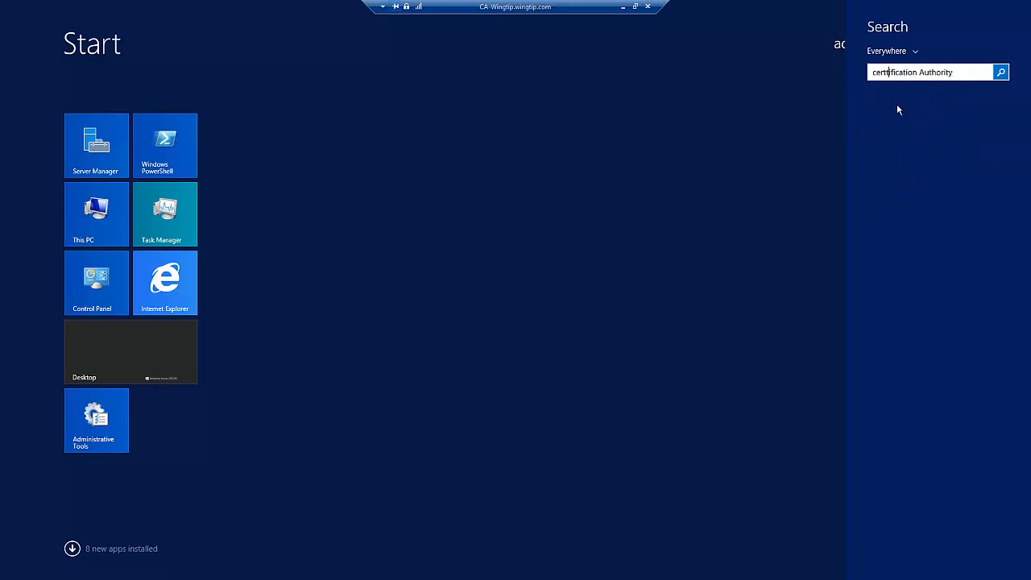
key(BackSpace)
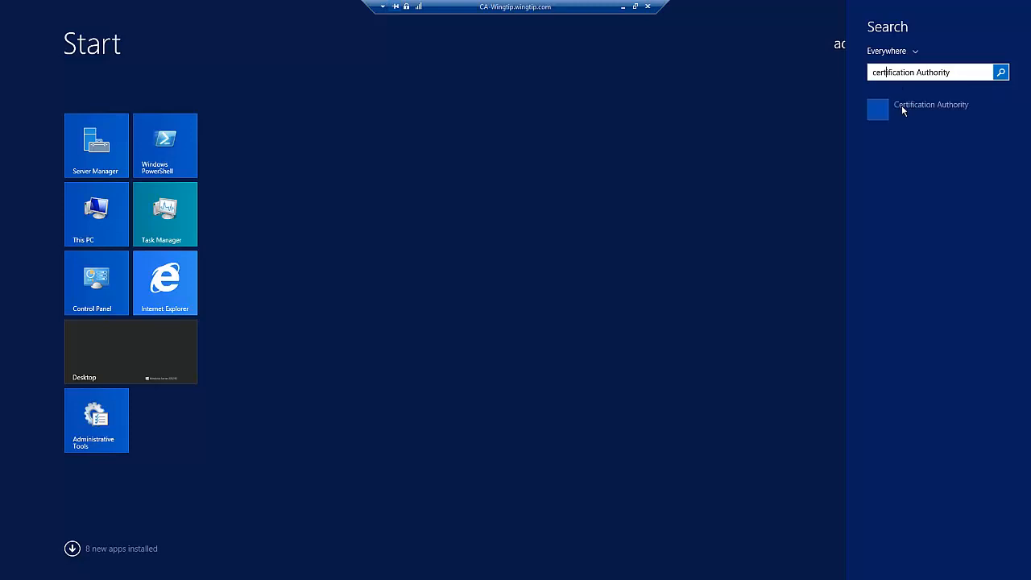
click(911, 111)
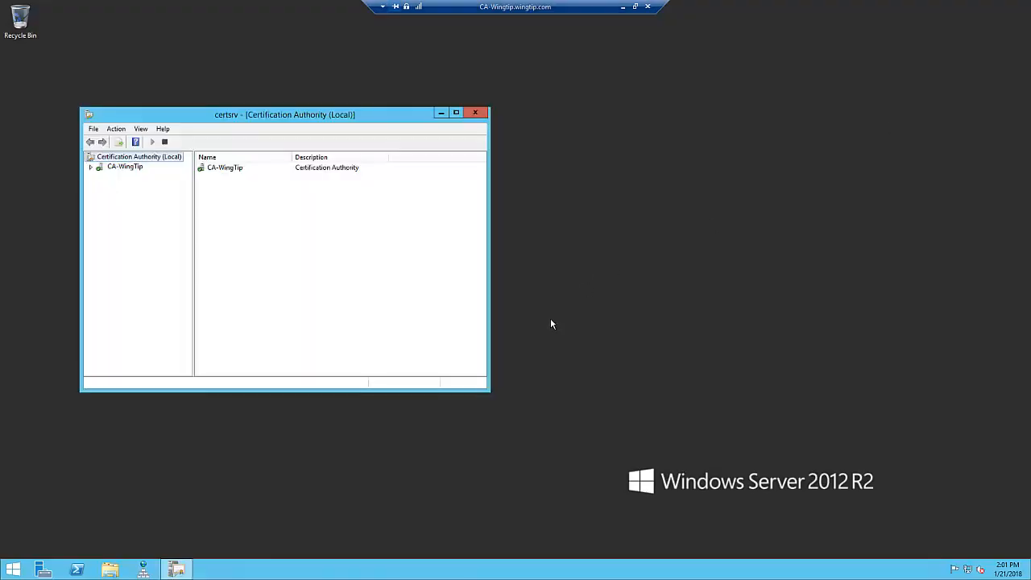
click(92, 166)
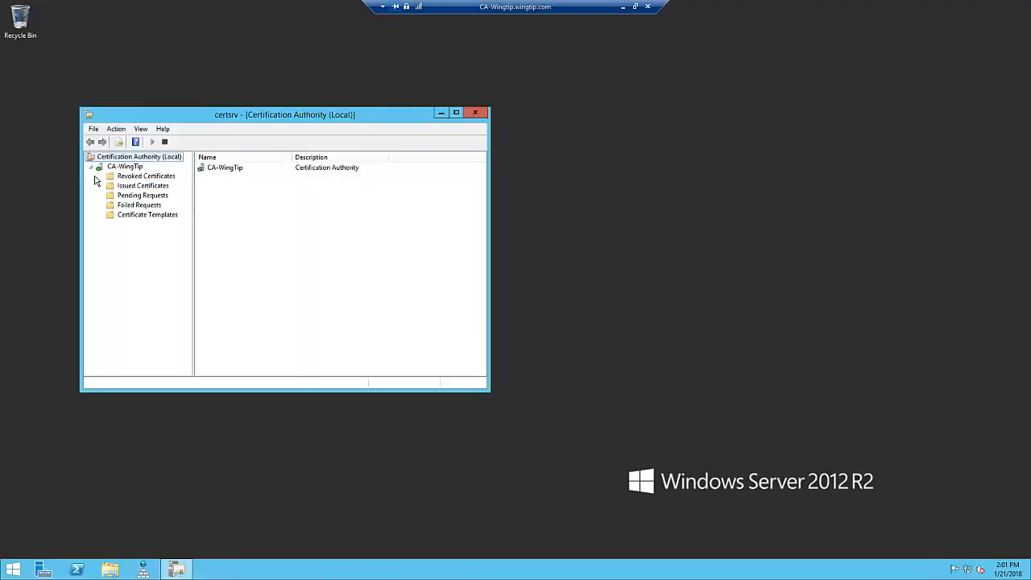
- Issue the two failed certificate requests, IDs 2 and 3, from CA-WingTip's Failed Requests
click(128, 206)
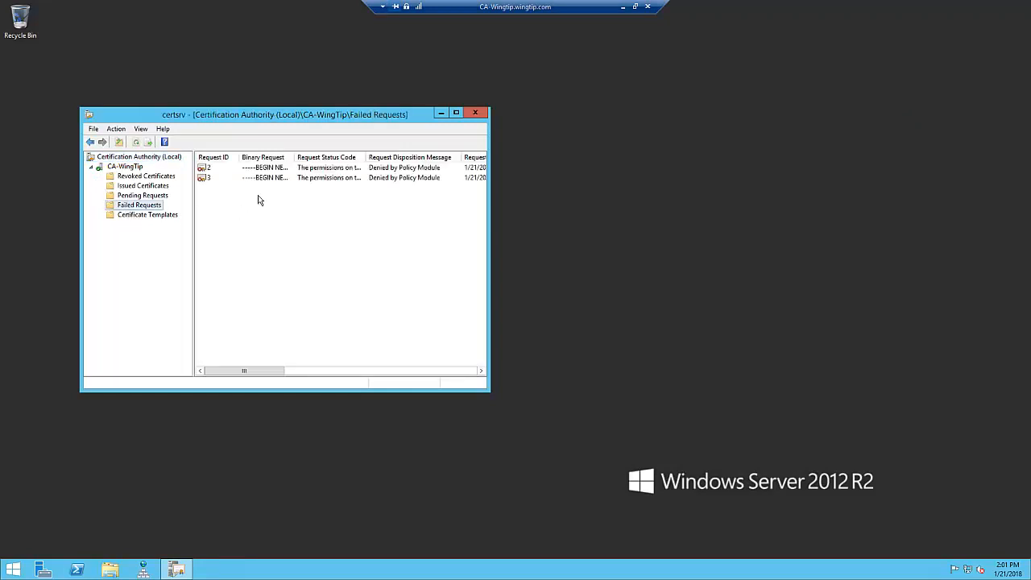
drag(489, 211, 701, 208)
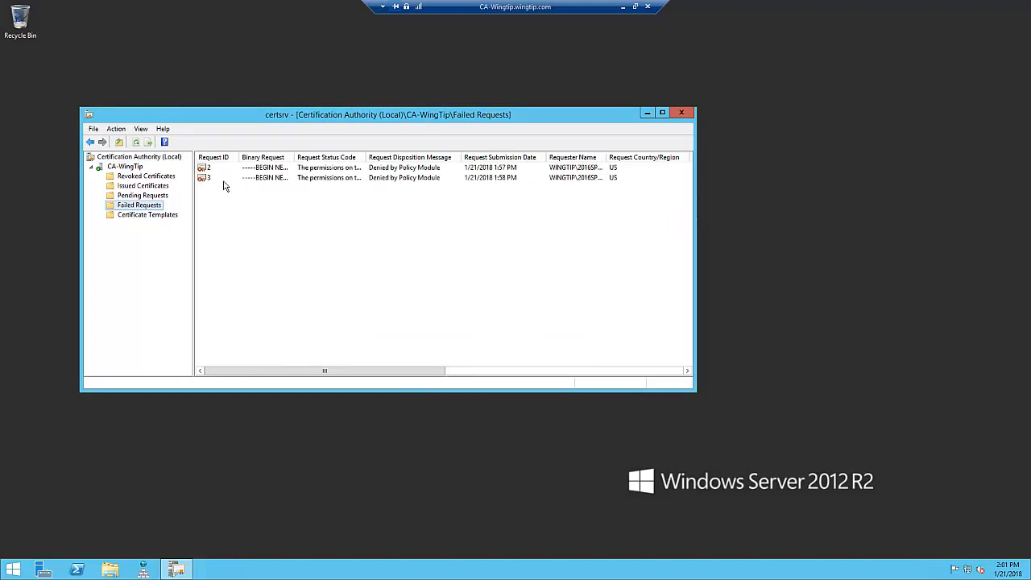
click(227, 168)
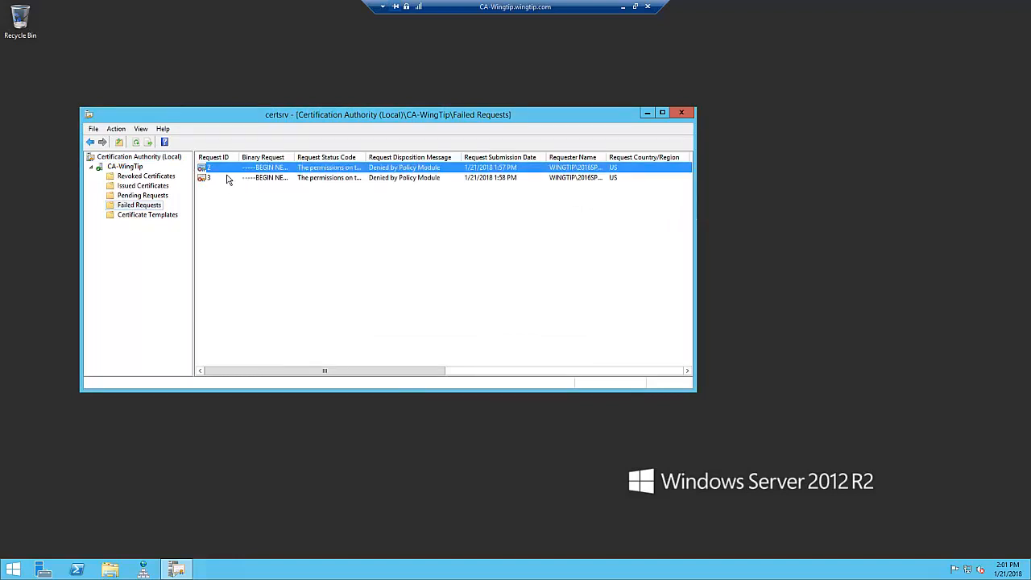
right_click(227, 168)
mouse_move(284, 176)
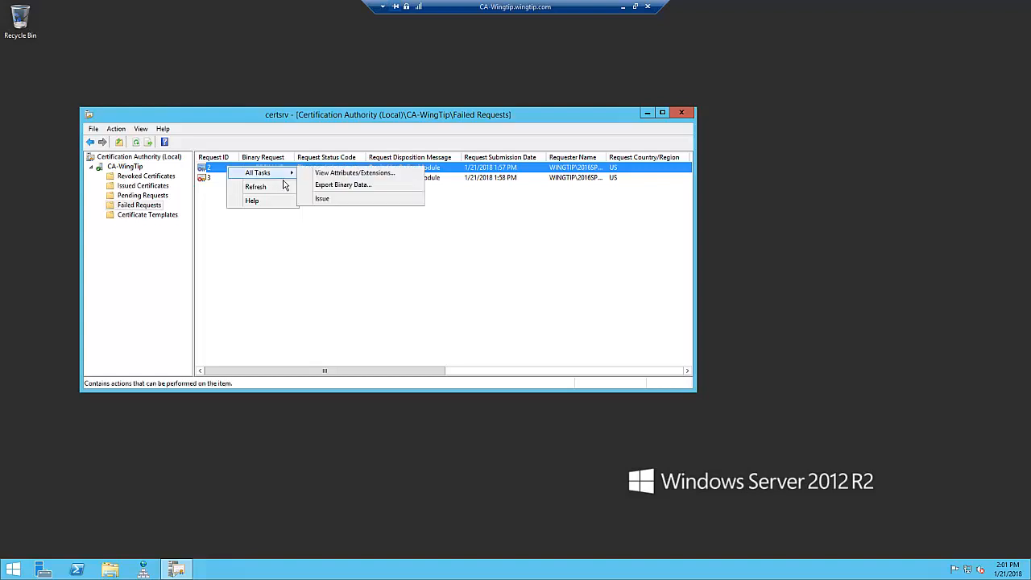
click(326, 202)
click(241, 170)
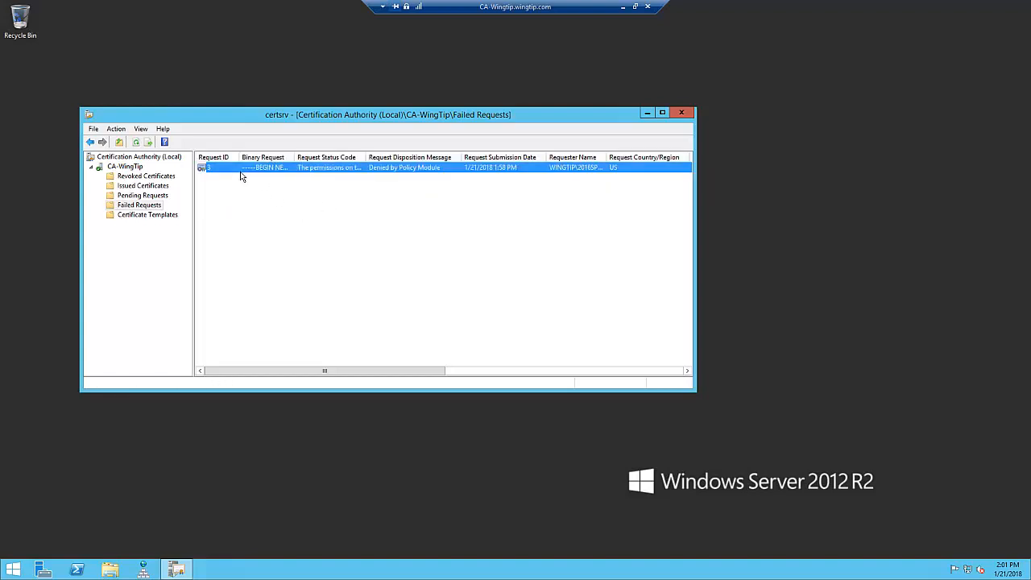
right_click(236, 168)
mouse_move(270, 177)
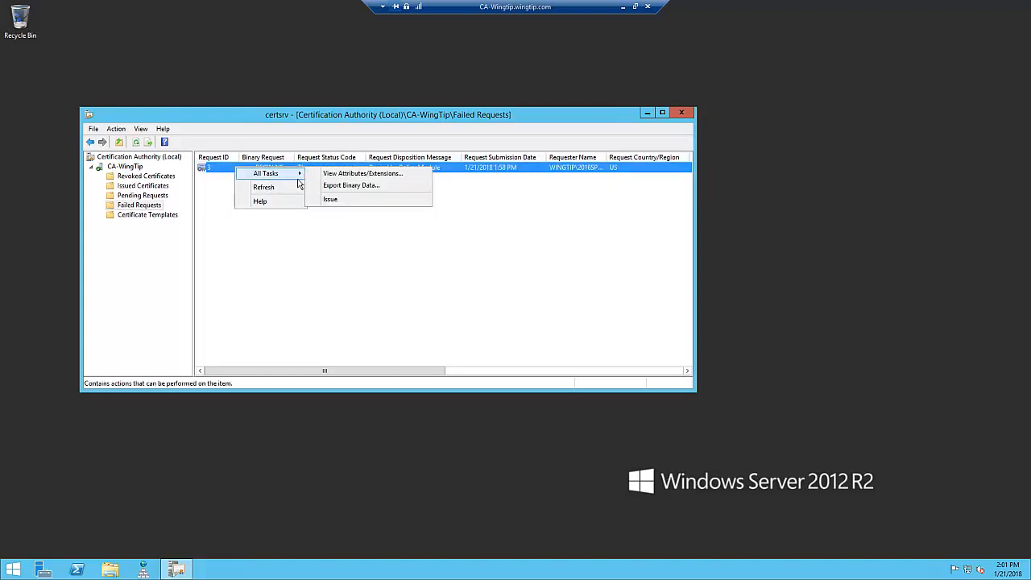
click(326, 200)
- Review the entries for requests 2 and 3 in CA-WingTip's Issued Certificates and the tasks available for them
click(154, 190)
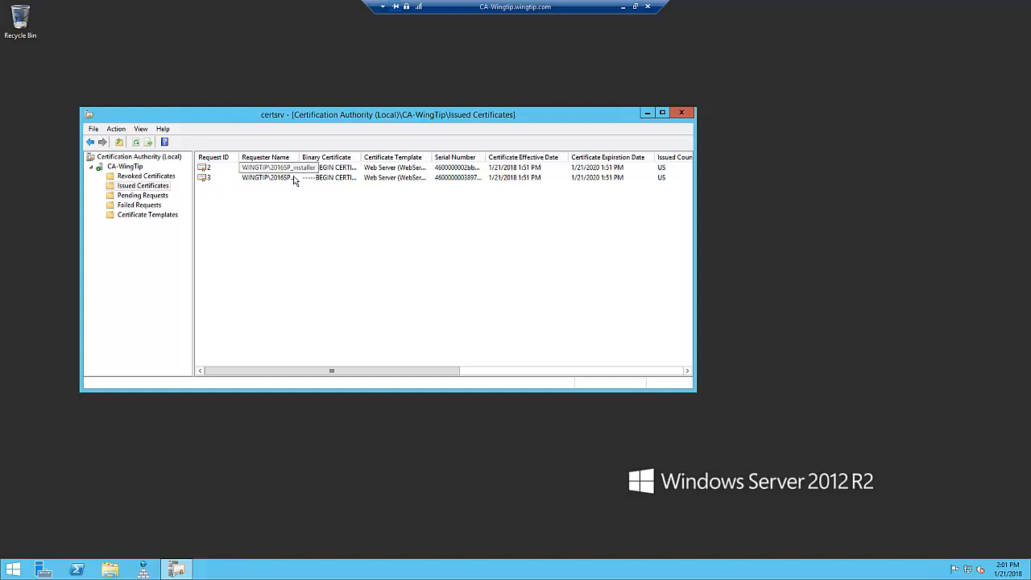
right_click(216, 170)
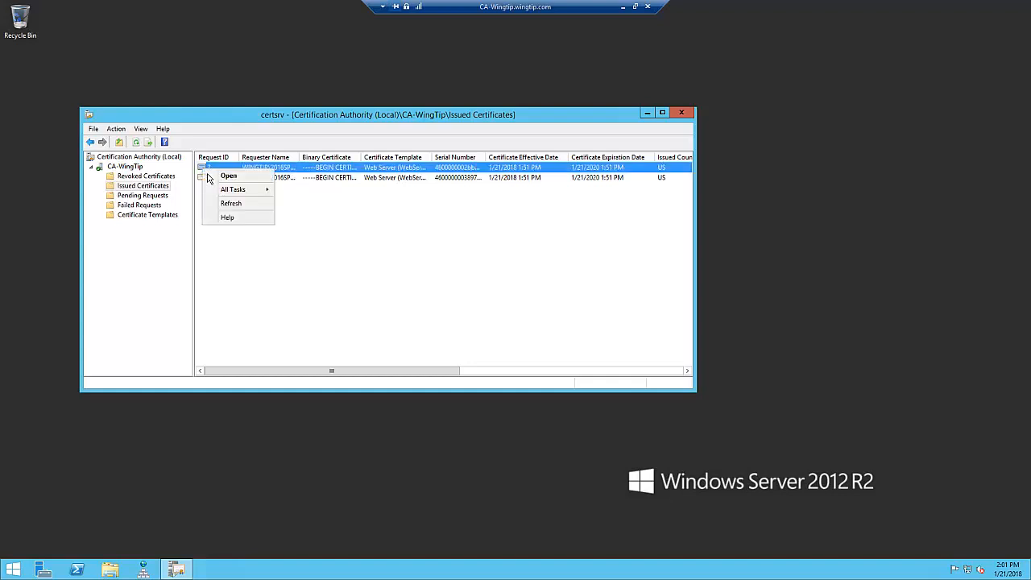
mouse_move(235, 195)
click(337, 261)
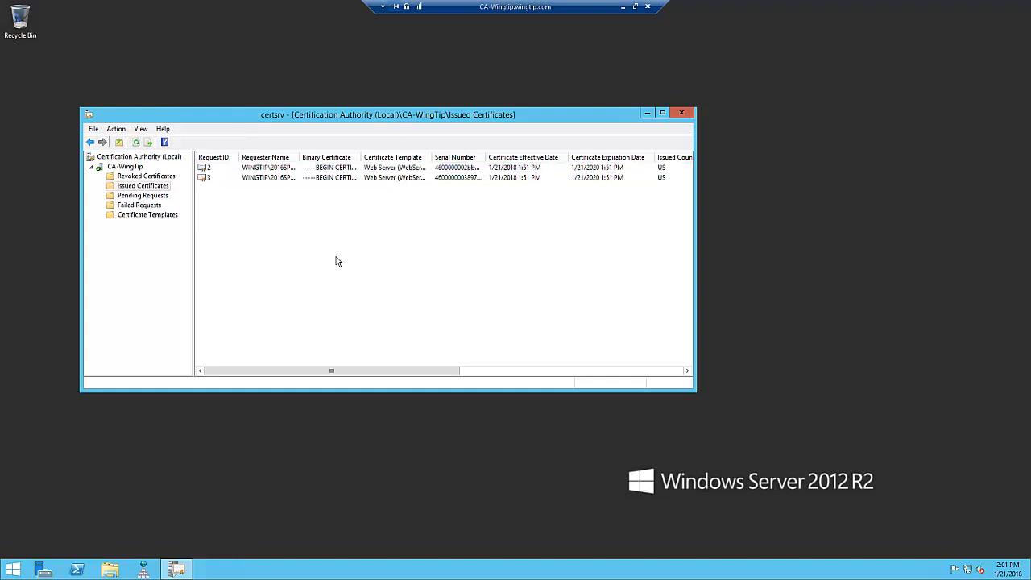
click(244, 172)
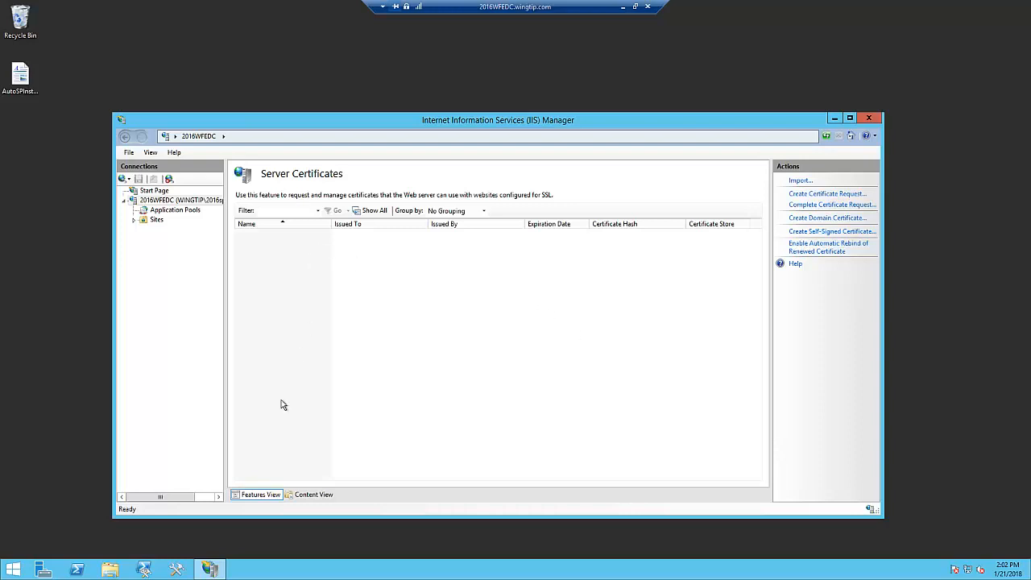
- On the 2016WFEDC server, run mmc and allow it to make changes to the computer
right_click(15, 575)
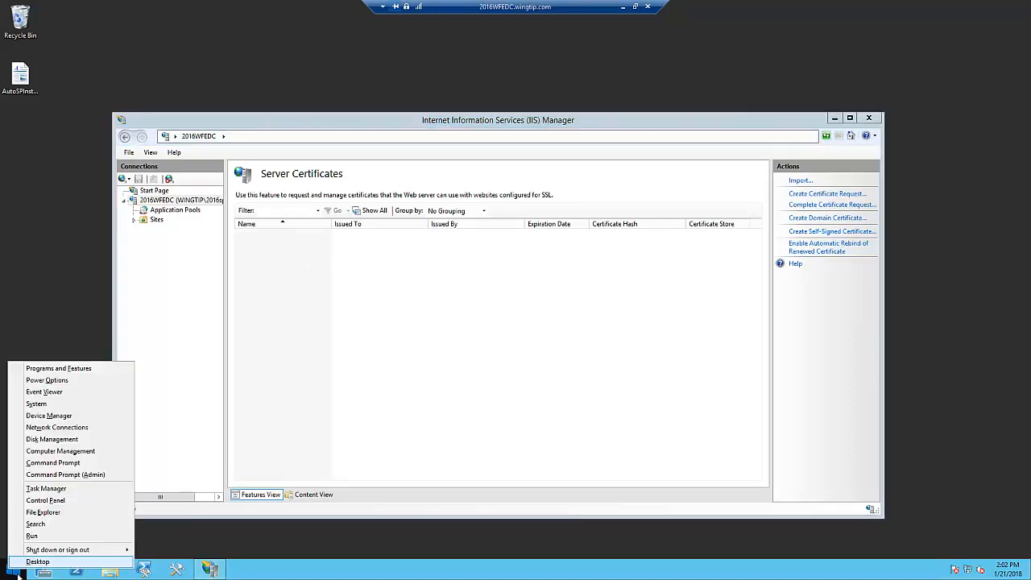
click(34, 537)
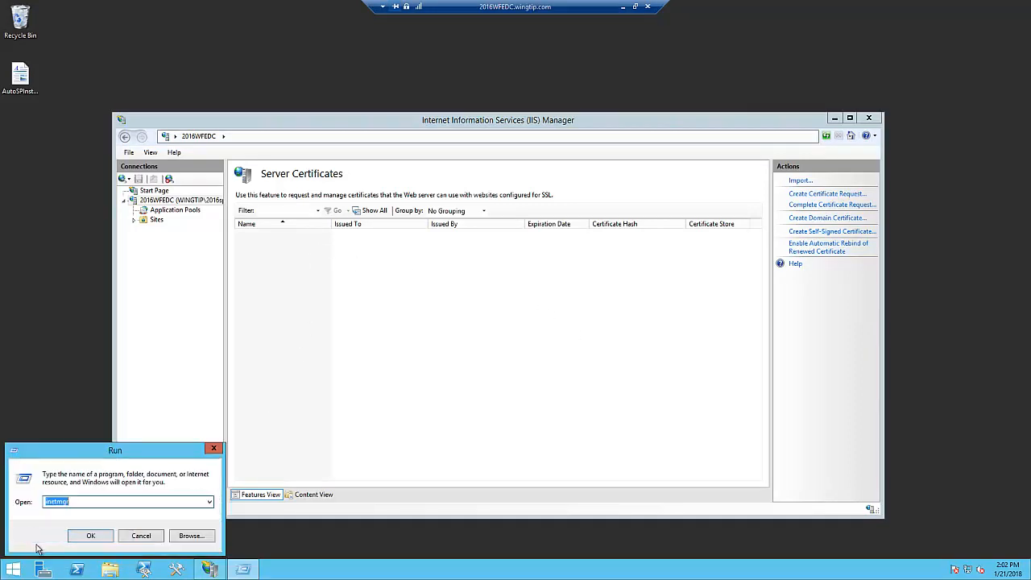
text(mmc)
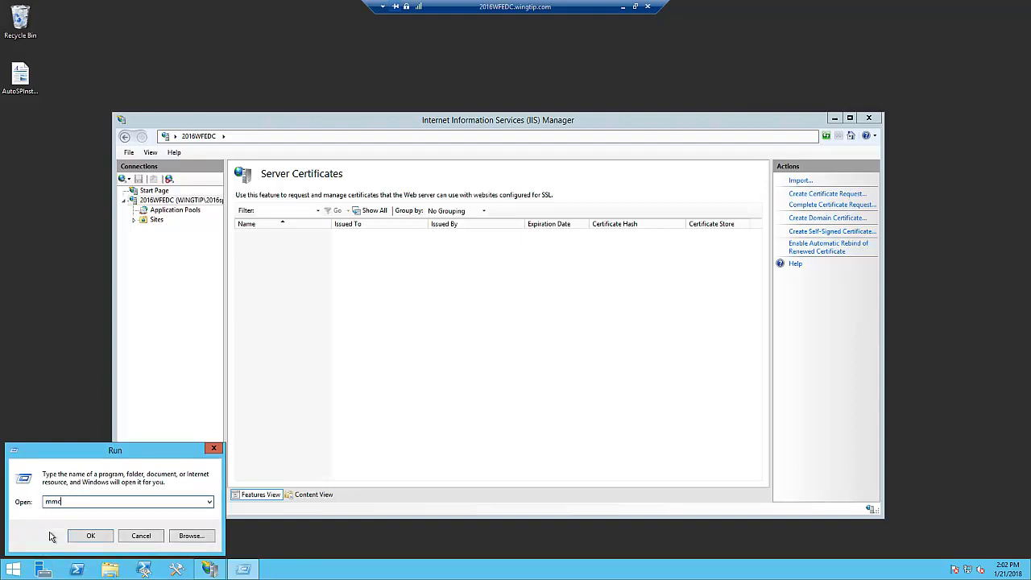
key(Return)
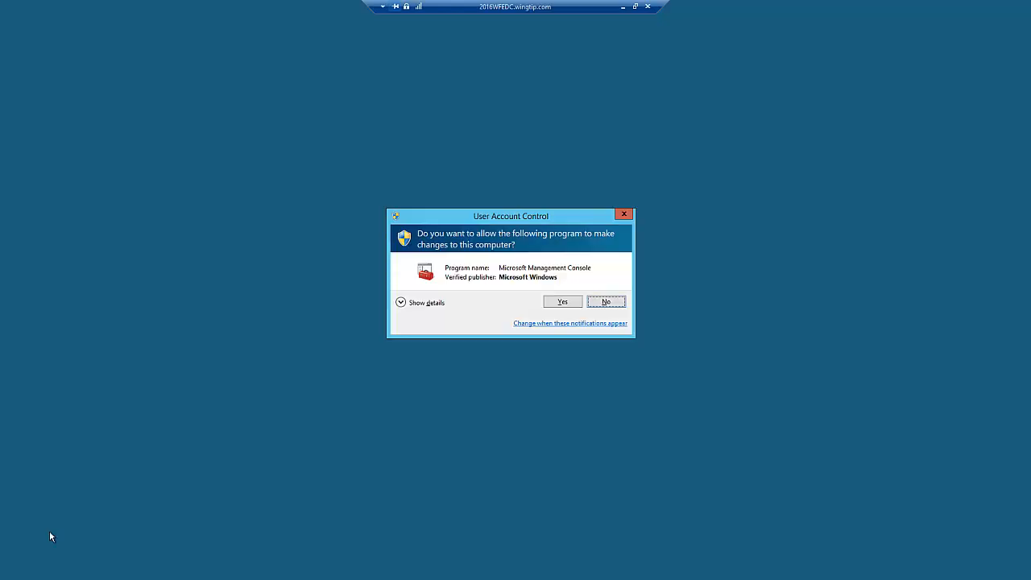
click(567, 305)
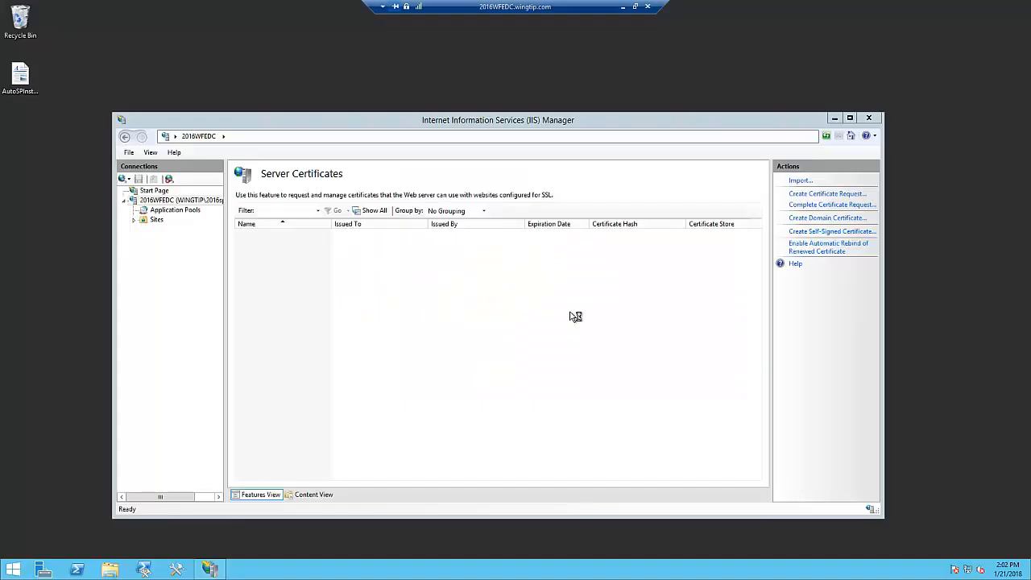
- Add the Certificates snap-in to the empty console, managing the computer account of the local computer
click(37, 36)
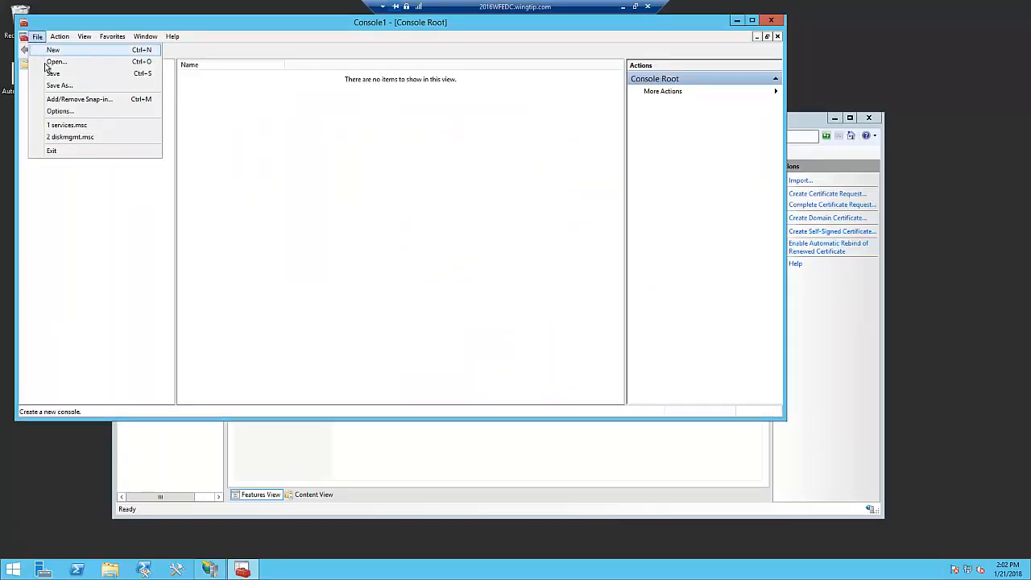
click(56, 100)
click(253, 173)
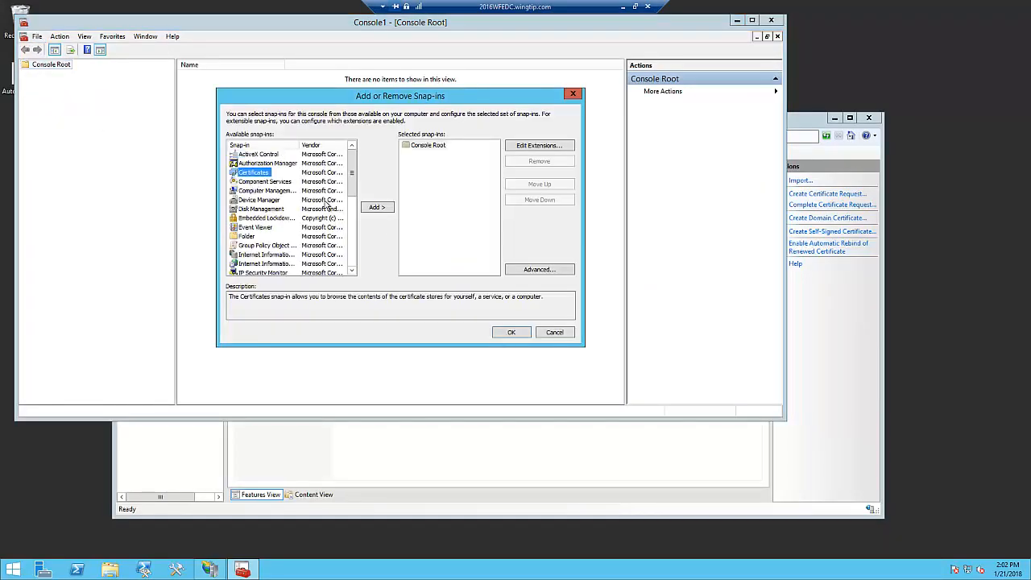
click(378, 208)
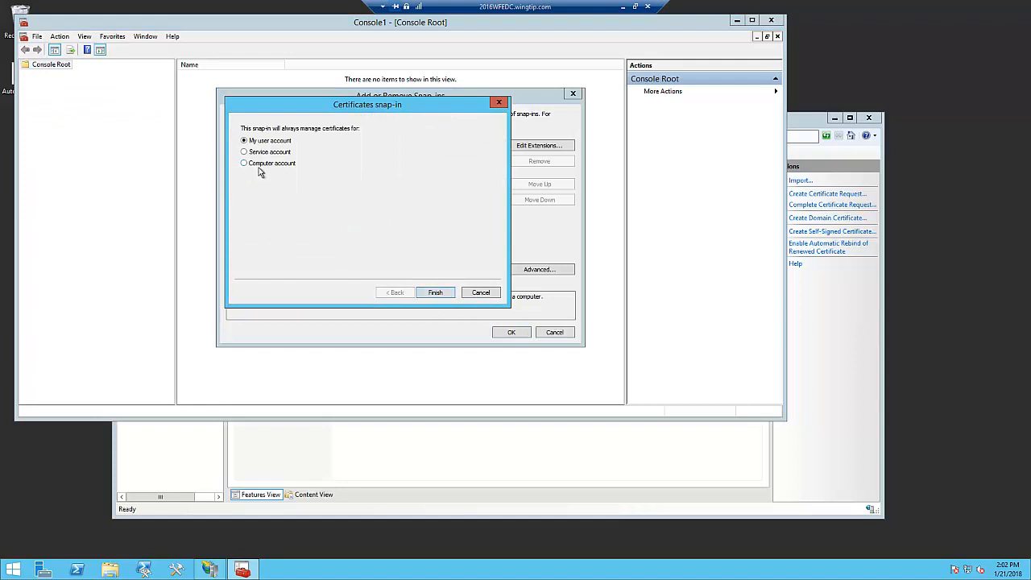
click(260, 165)
click(437, 294)
click(435, 293)
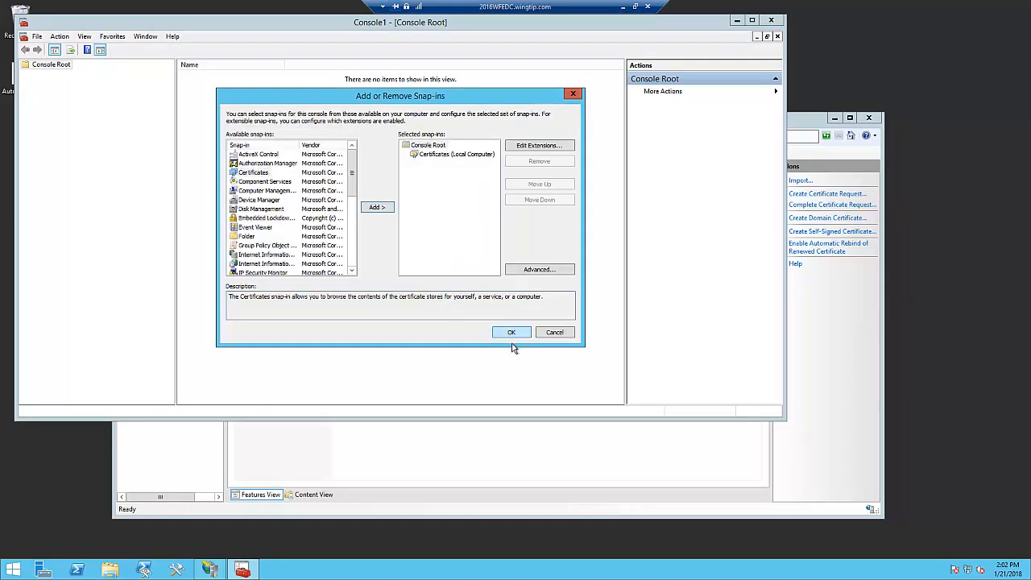
click(512, 333)
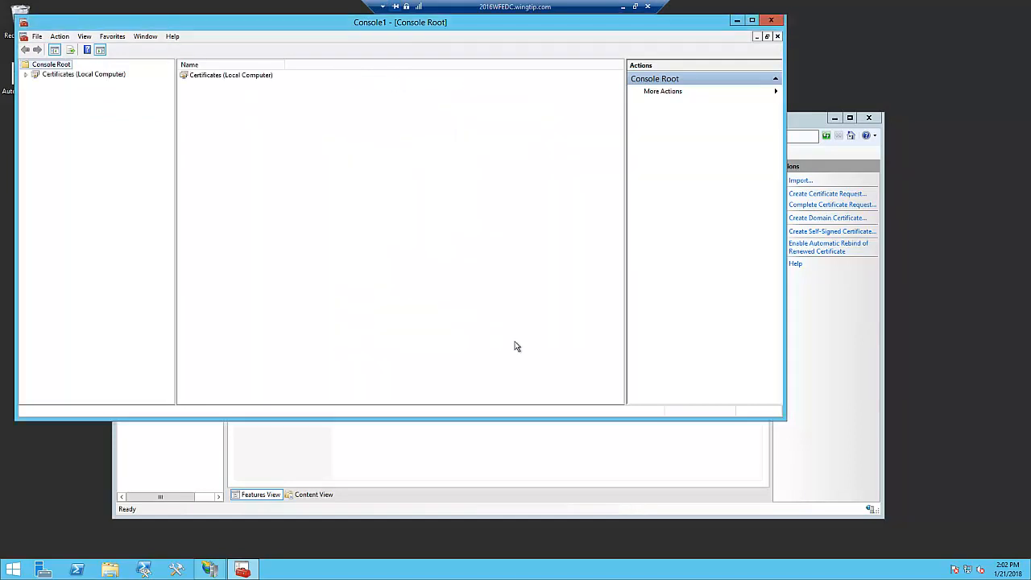
- List the local computer's Certificate Enrollment Requests certificates and check the actions available for that store
click(26, 74)
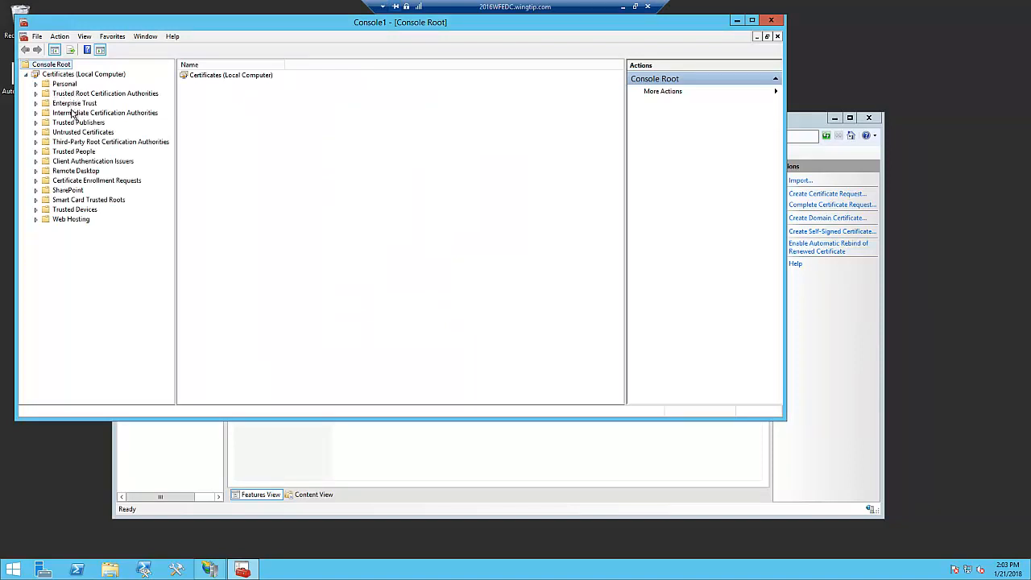
click(78, 180)
click(36, 181)
click(78, 192)
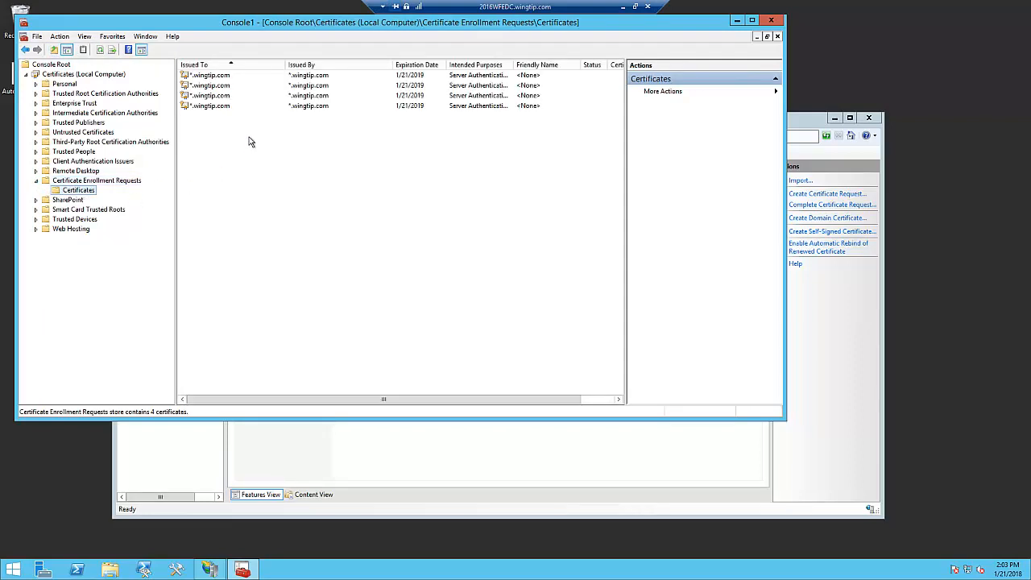
click(207, 78)
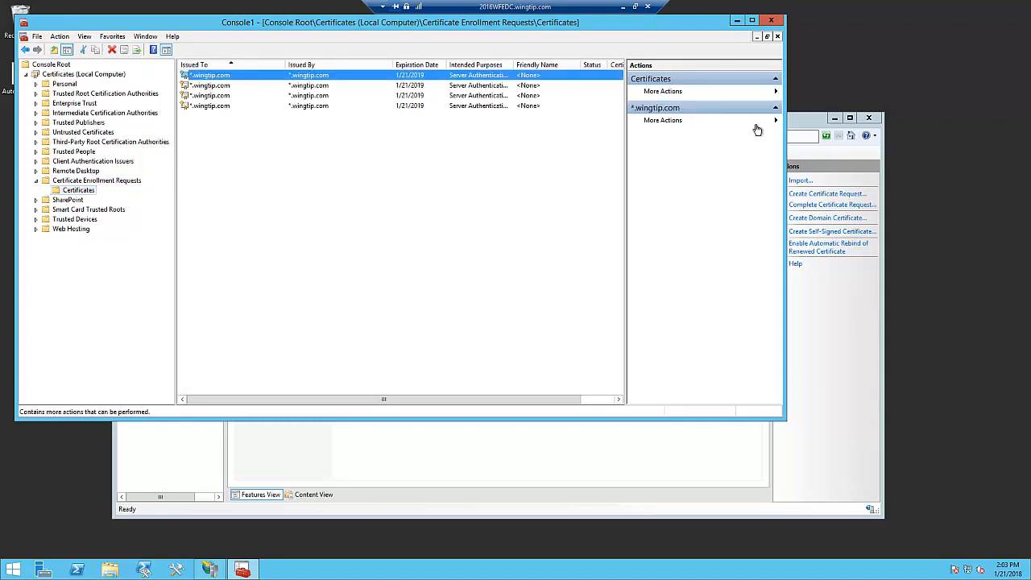
click(773, 92)
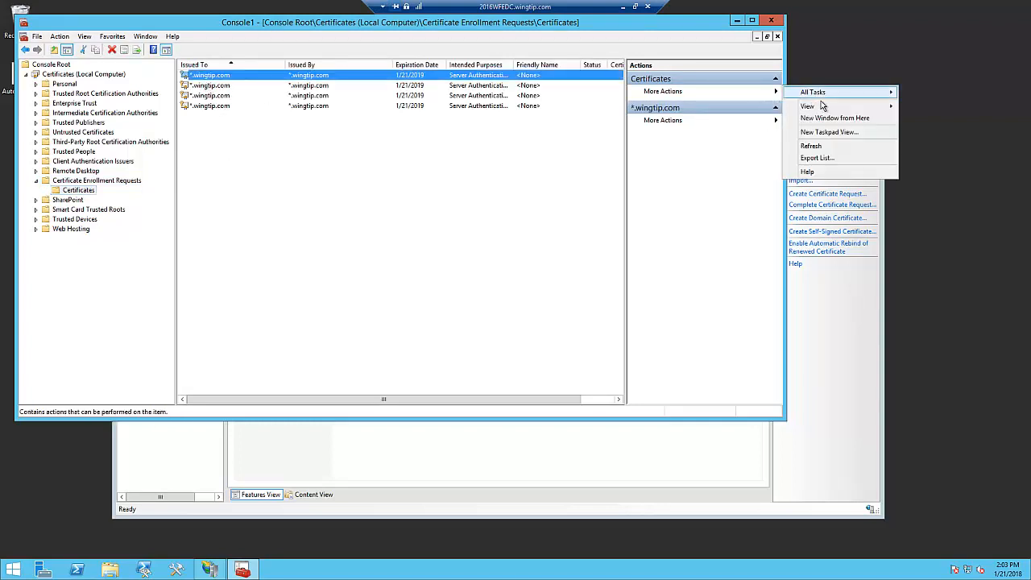
mouse_move(821, 100)
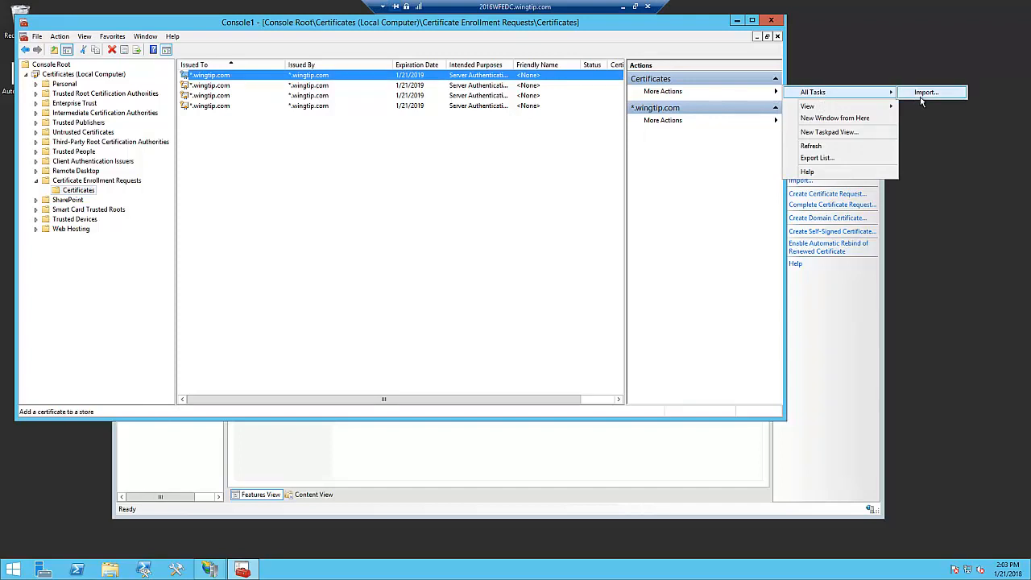
- Open the first *.wingtip.com enrollment request certificate, examine its certification path and trust status, and close it
right_click(216, 85)
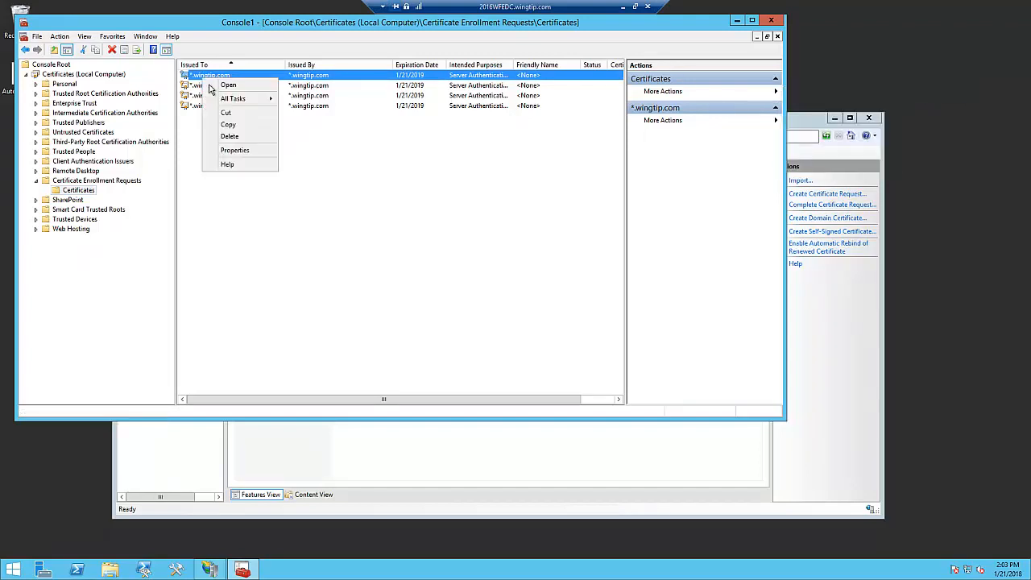
click(229, 85)
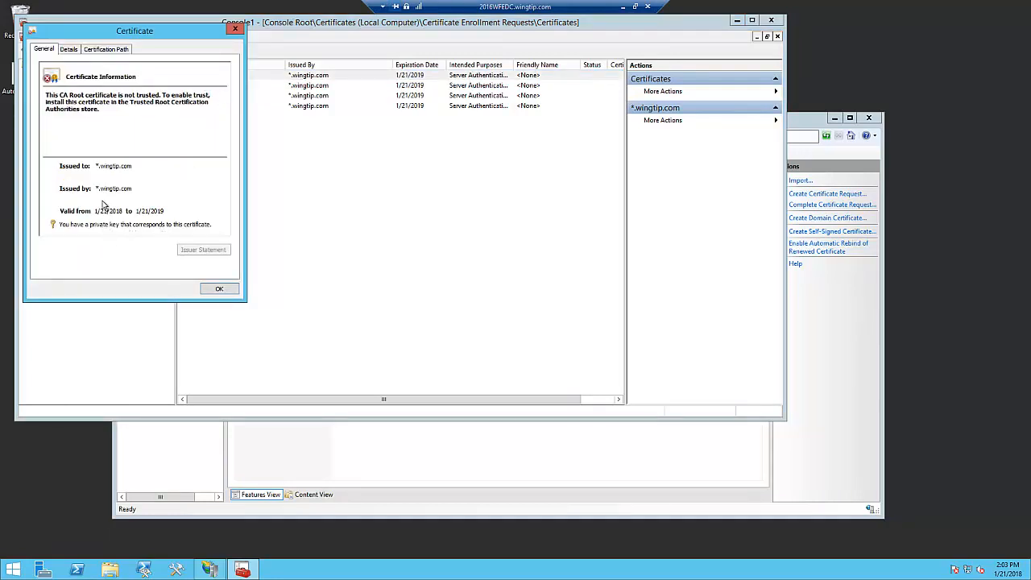
click(104, 50)
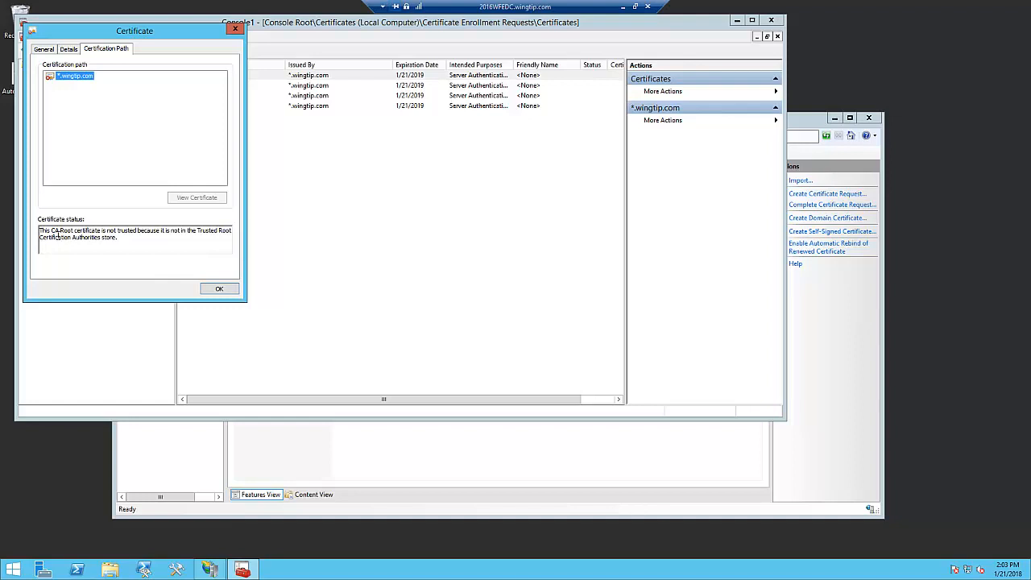
drag(52, 232, 113, 237)
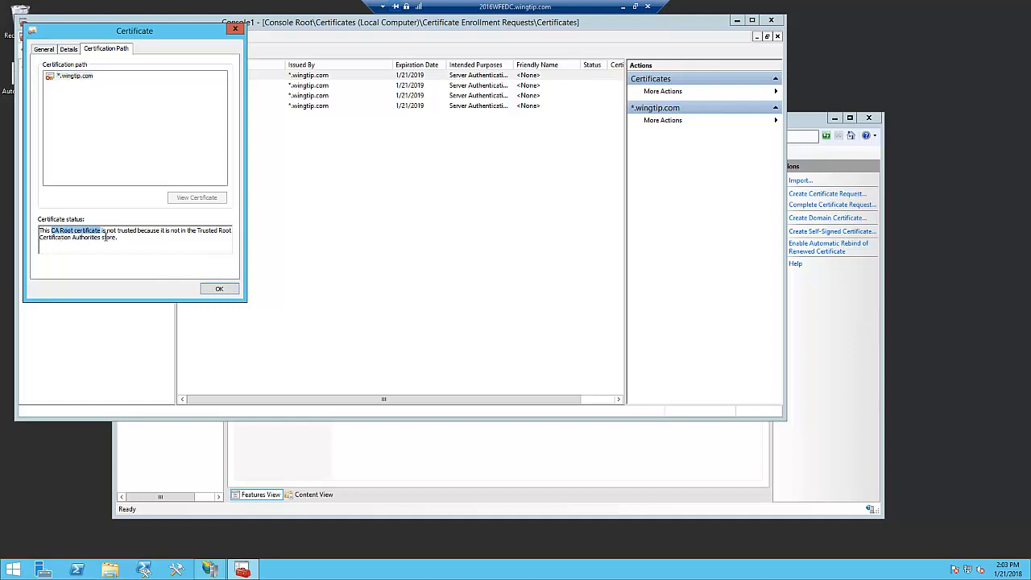
drag(197, 231, 242, 243)
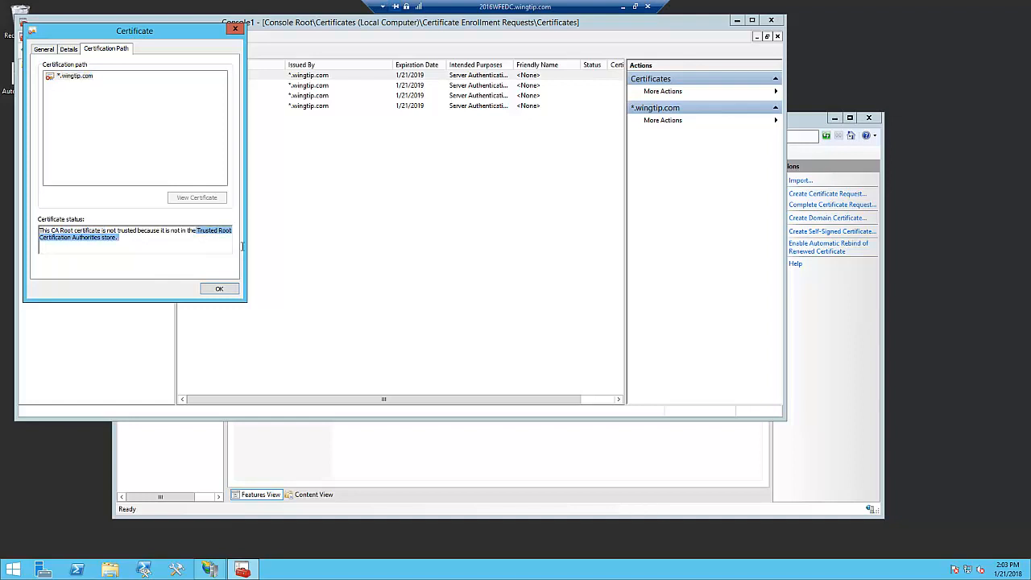
click(229, 295)
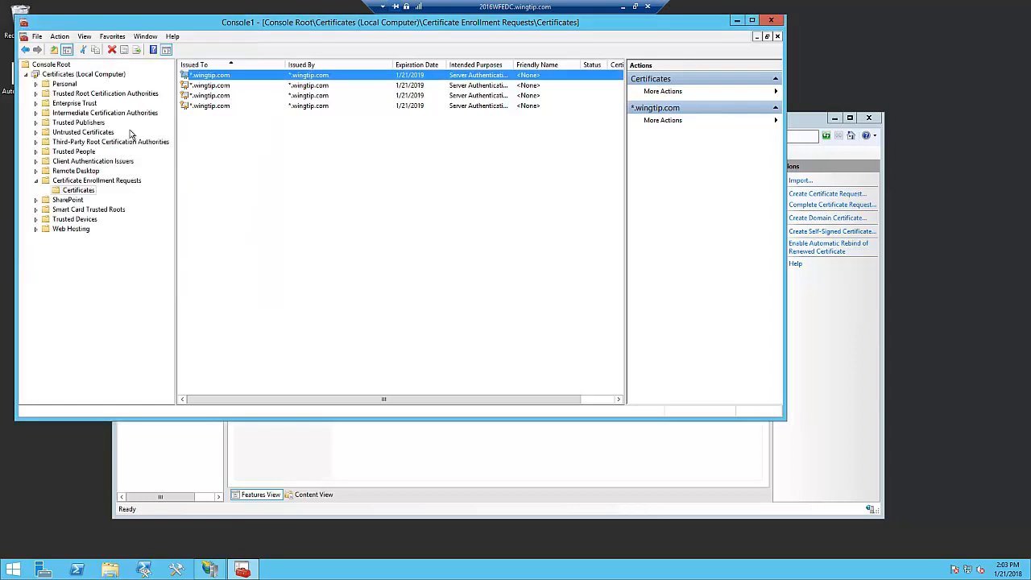
- List the certificates in the local computer's Trusted Root Certification Authorities store
click(88, 94)
click(36, 94)
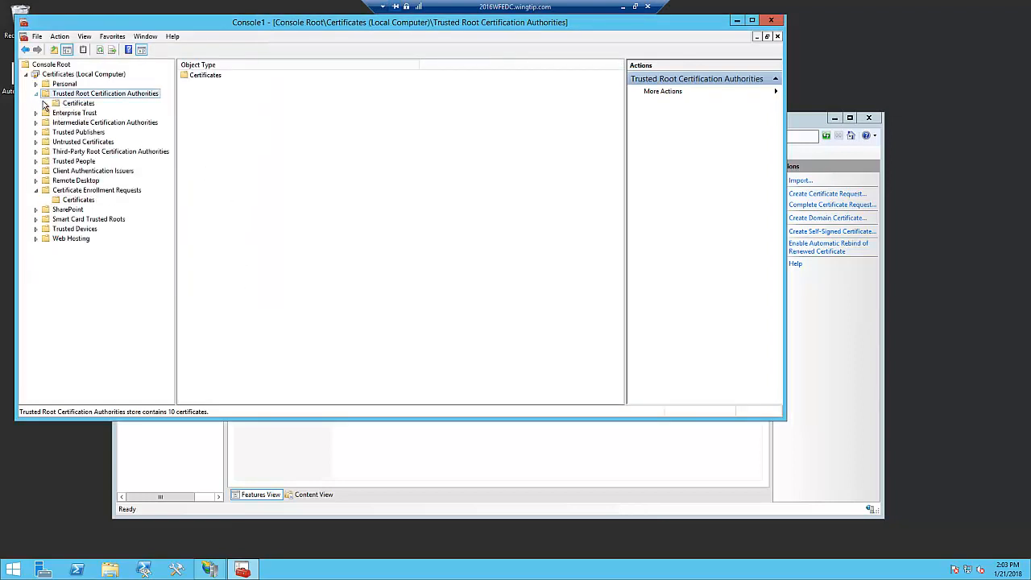
click(78, 108)
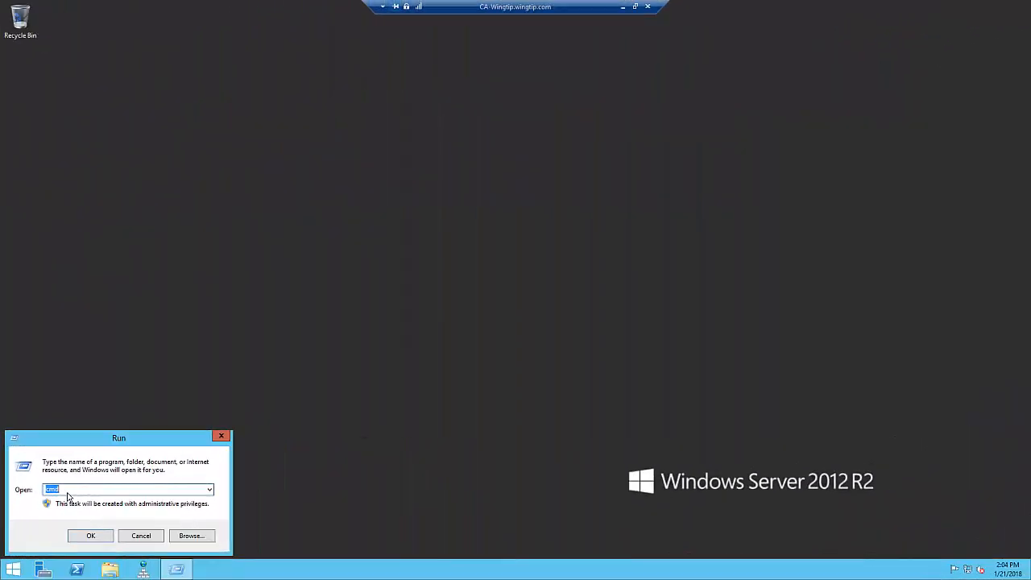
- On the CA-Wingtip server, replace the existing Run command with mmc and launch it
click(66, 491)
drag(66, 491, 40, 495)
text(mmc)
key(Return)
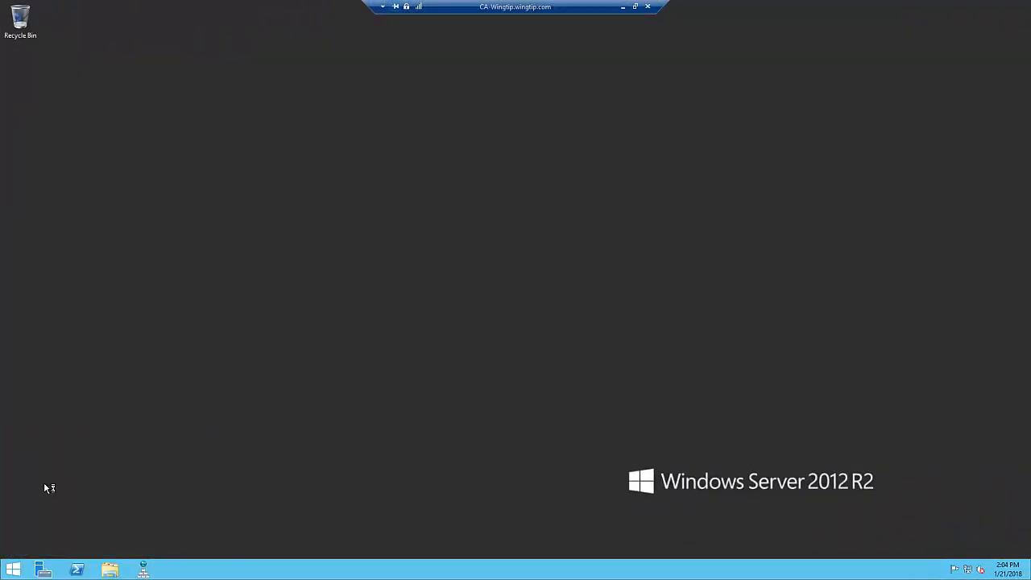
- Add the Certificates snap-in for the local computer account to the console
click(93, 91)
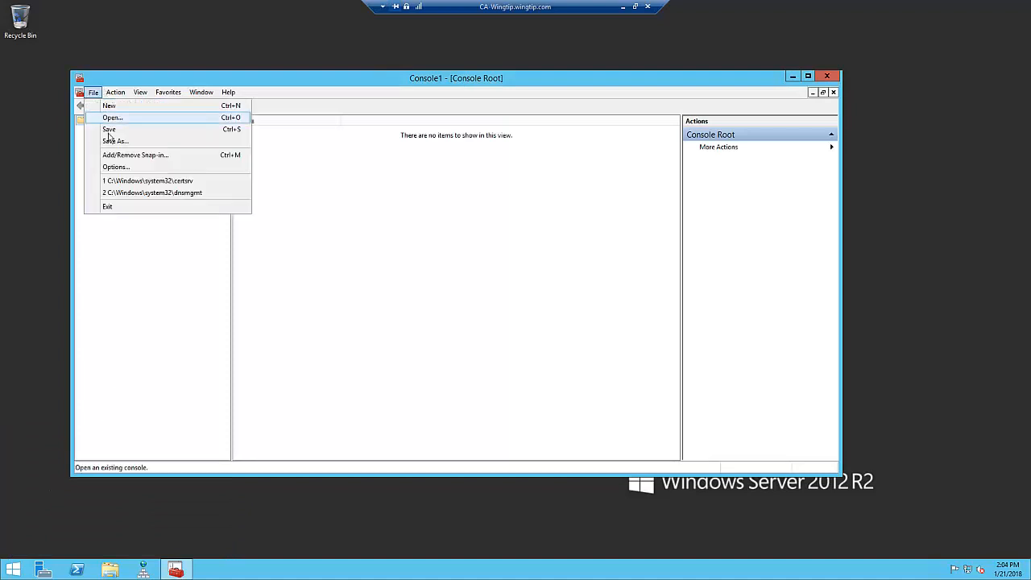
click(113, 161)
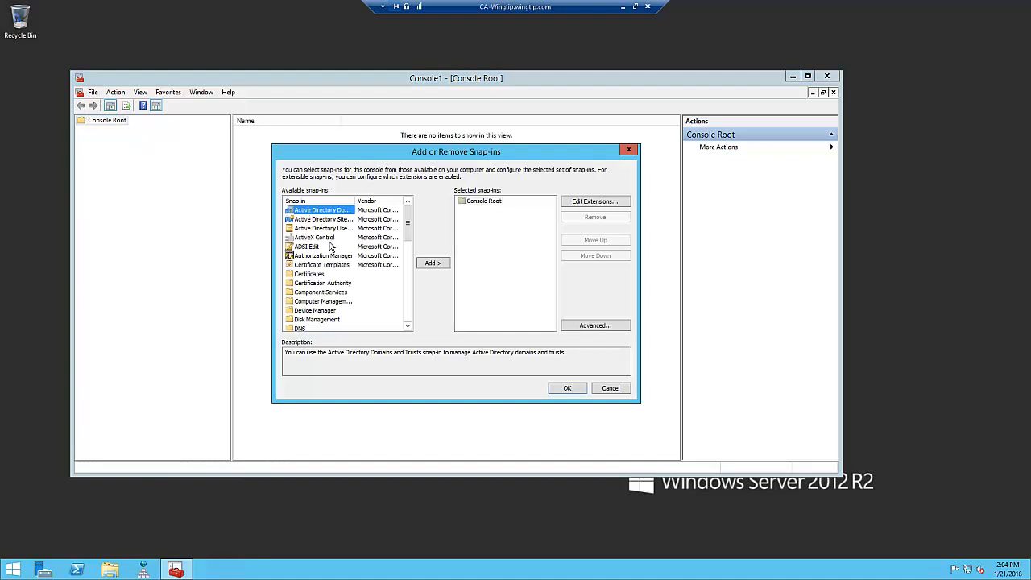
click(319, 275)
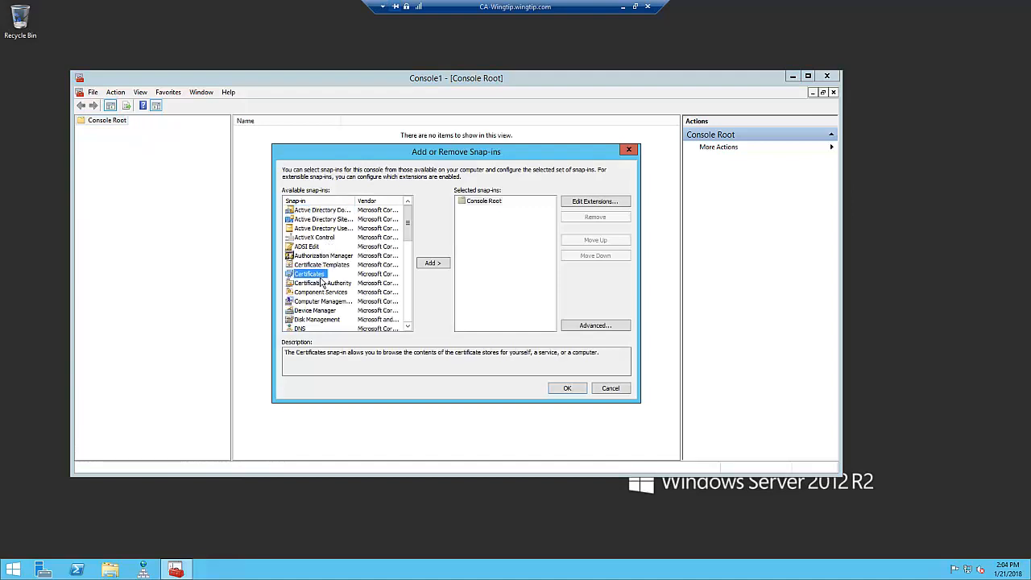
click(435, 264)
click(319, 220)
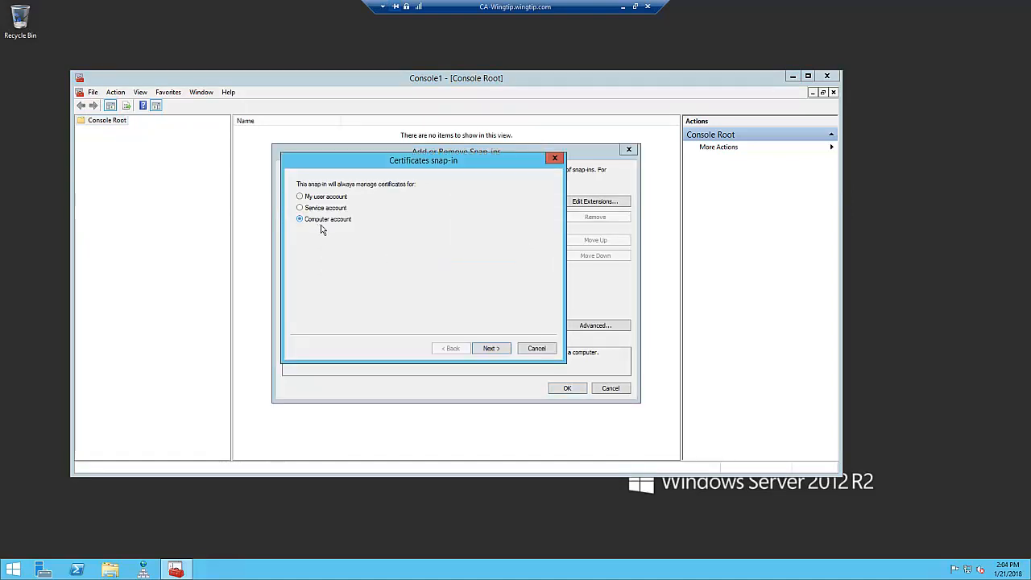
click(499, 351)
click(498, 352)
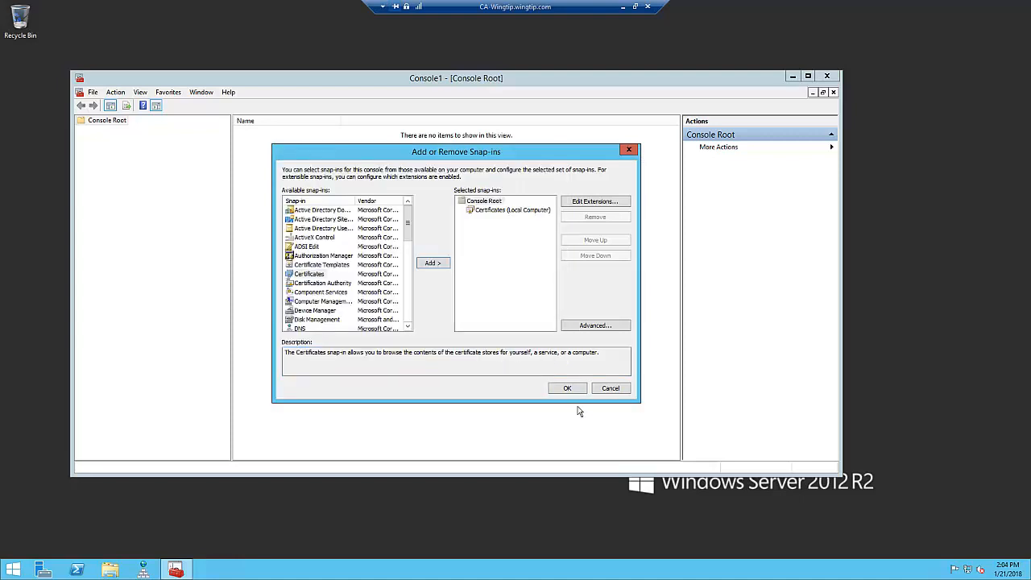
click(569, 387)
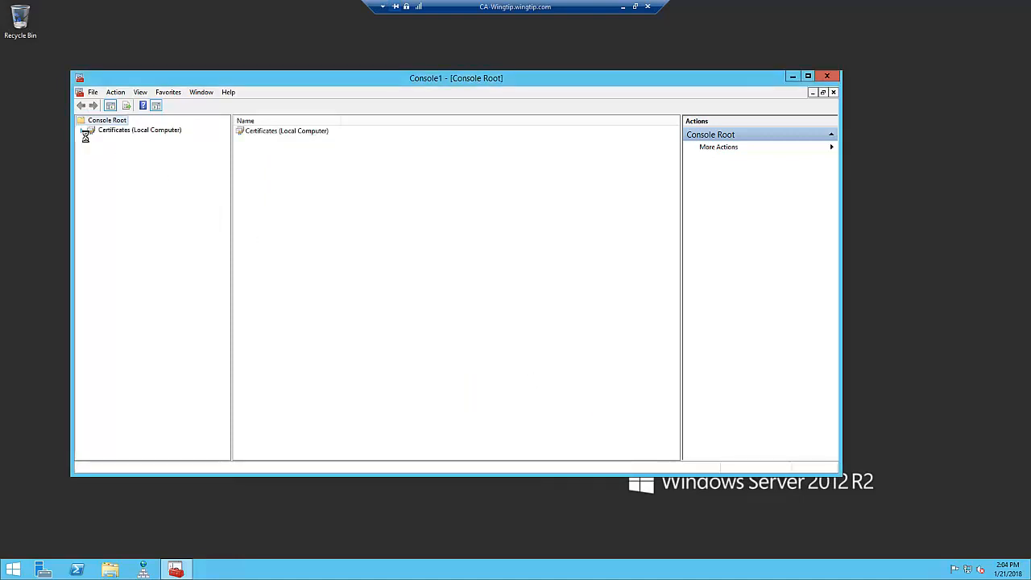
- List the certificates in the CA server's Trusted Root Certification Authorities store for the local computer
click(82, 130)
click(92, 149)
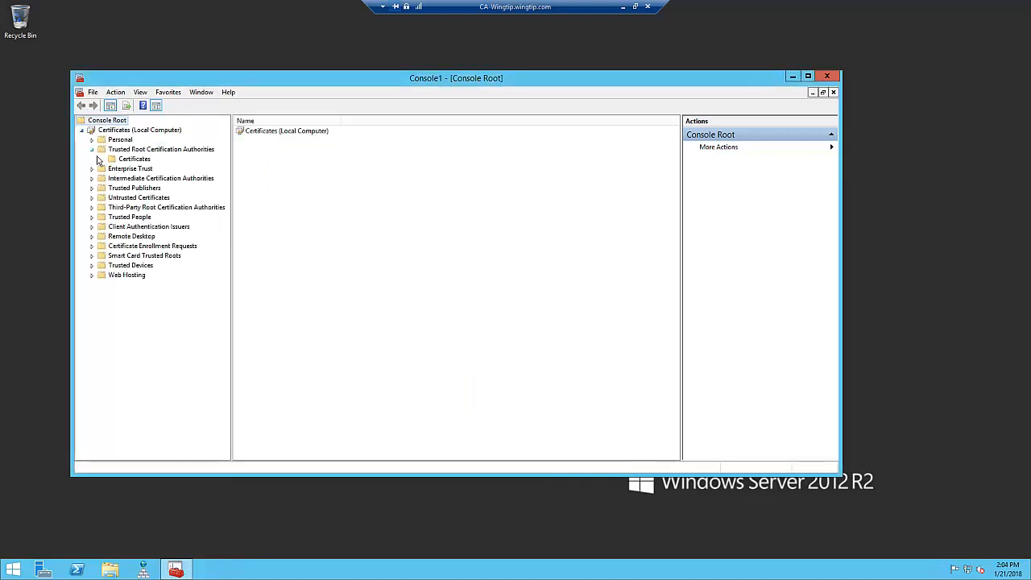
click(138, 161)
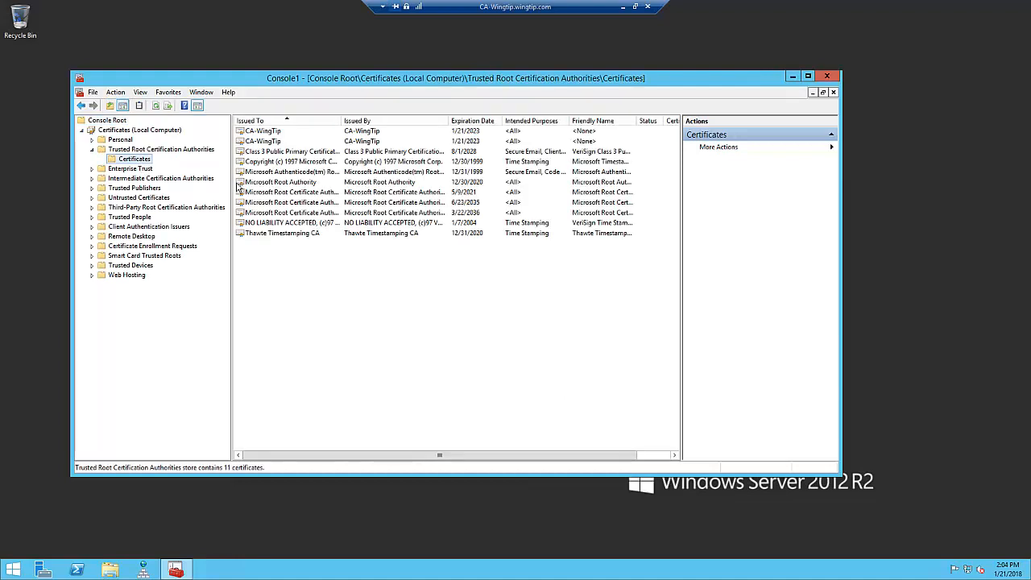
- Start exporting the first CA-WingTip root certificate in DER encoded binary X.509 (.CER) format
click(268, 139)
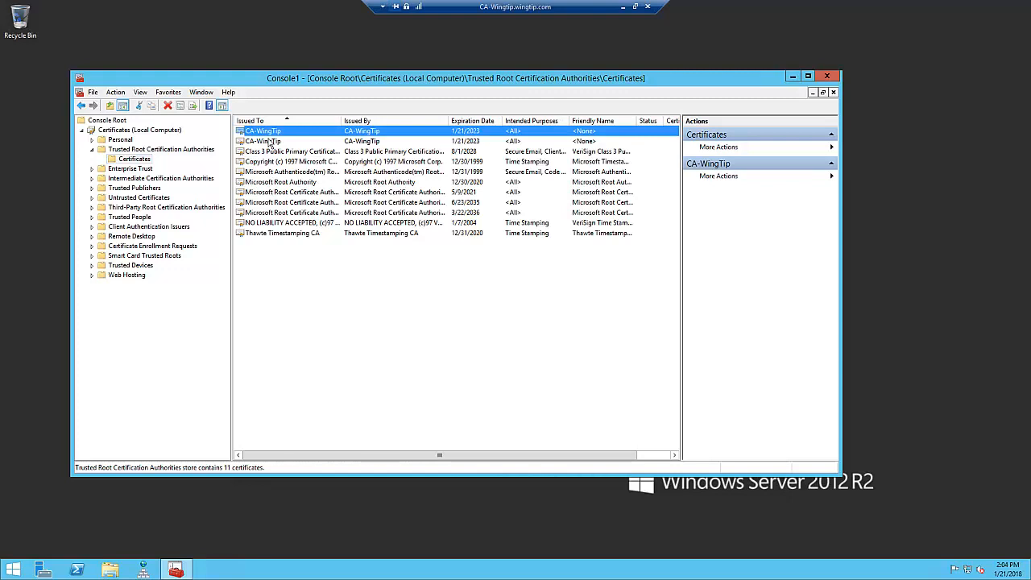
right_click(265, 134)
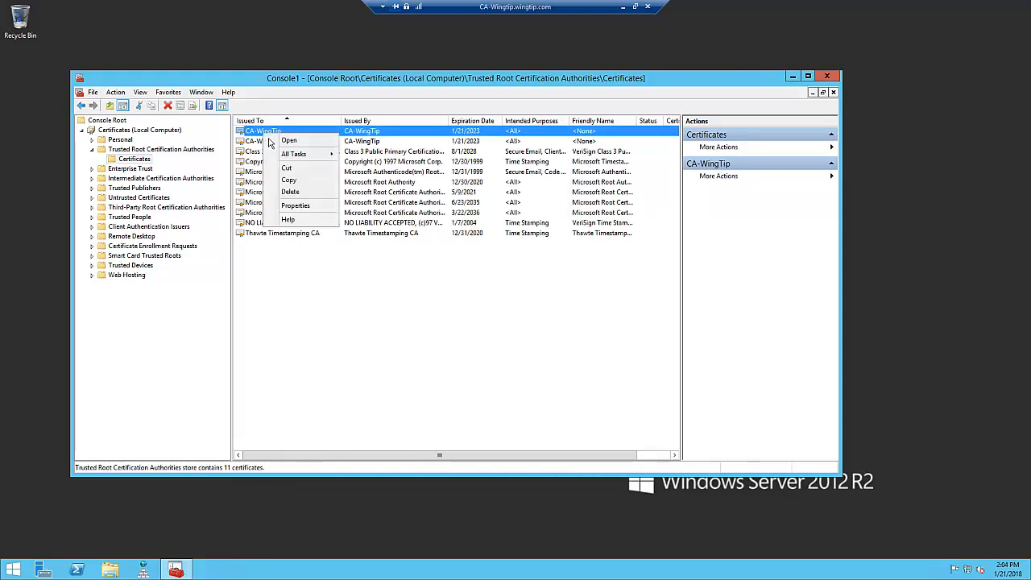
mouse_move(283, 153)
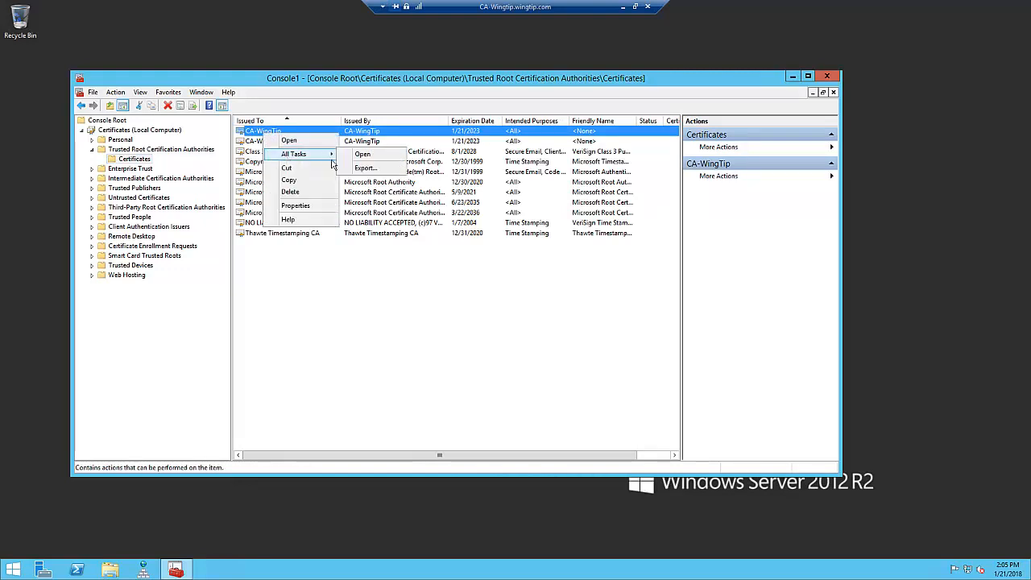
click(375, 170)
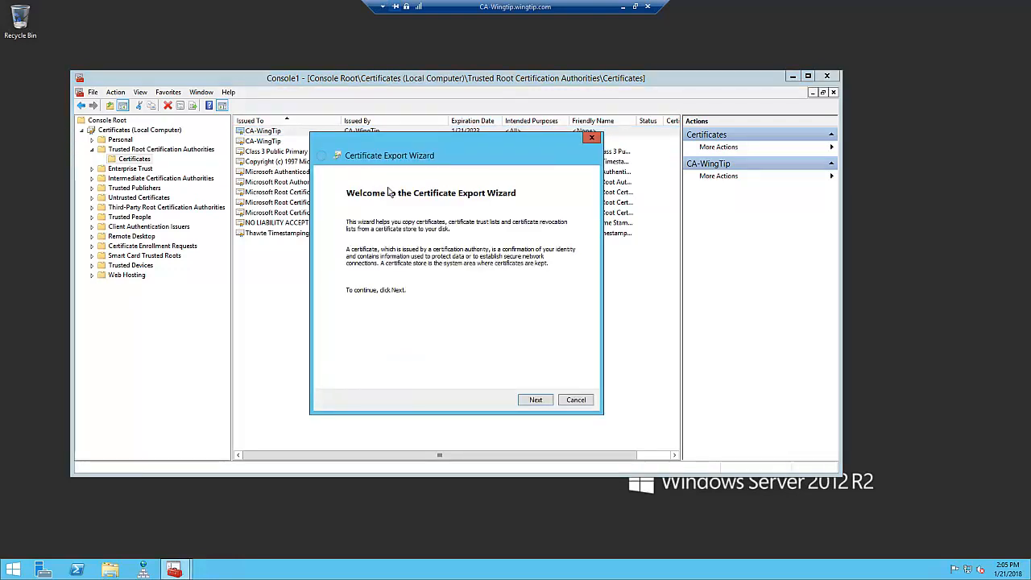
click(535, 400)
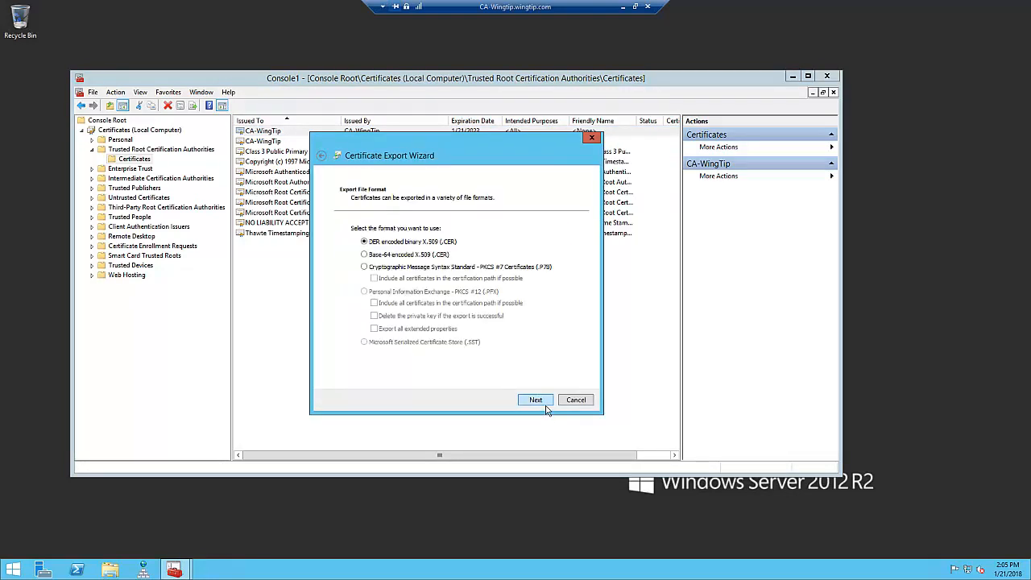
click(535, 400)
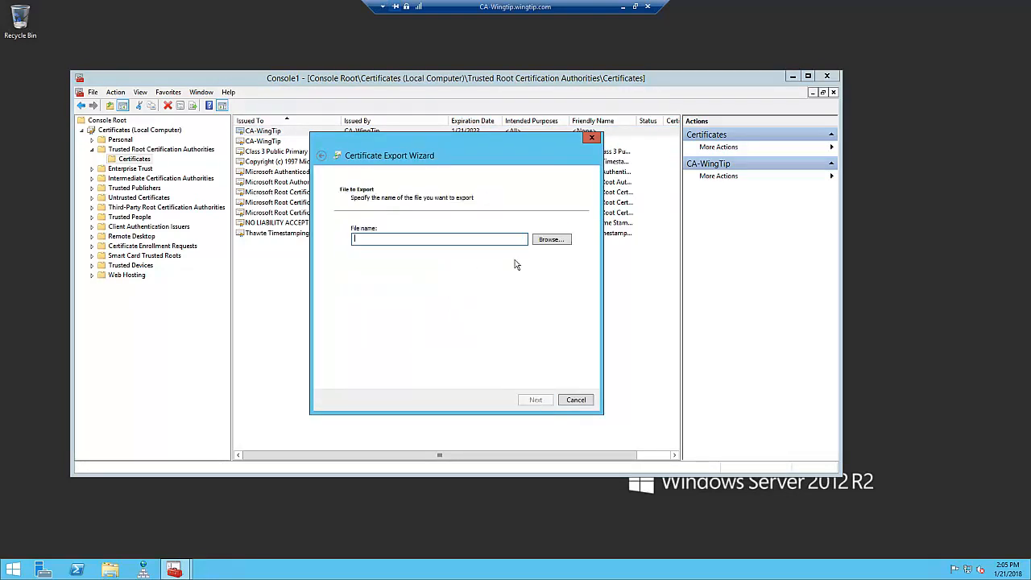
- Set the export file to ca-wt on the Desktop and complete the certificate export
click(551, 242)
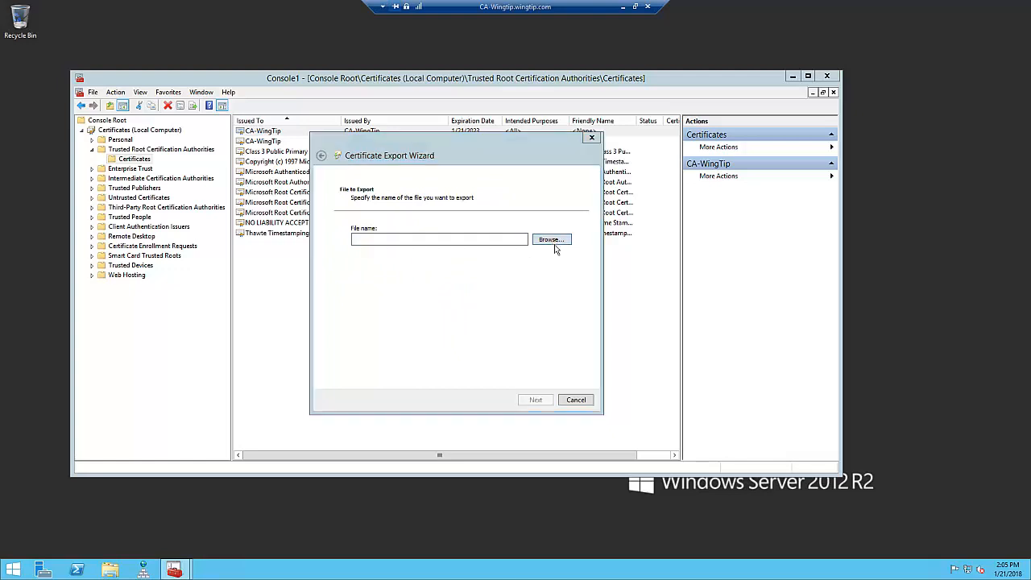
click(357, 224)
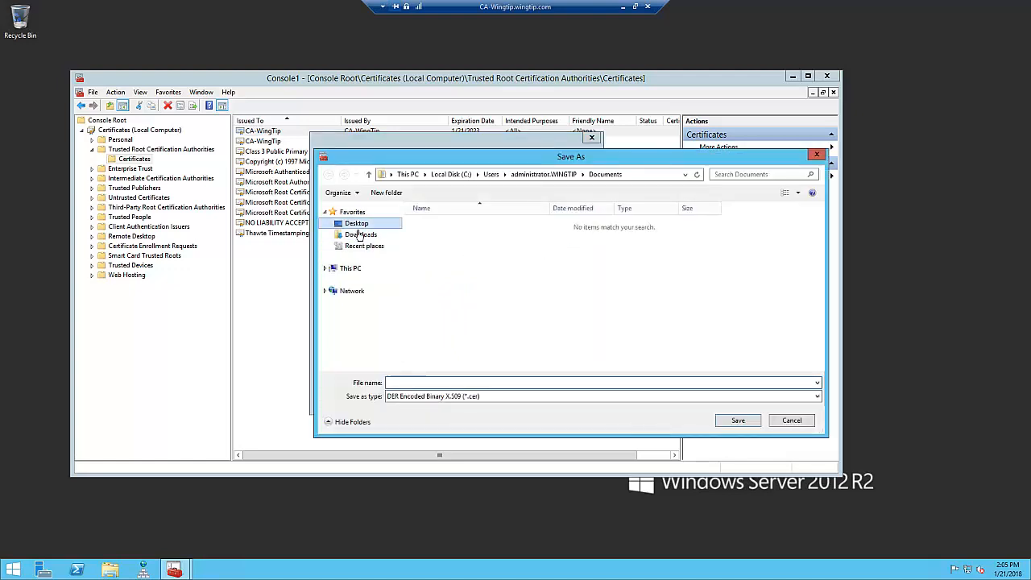
click(393, 384)
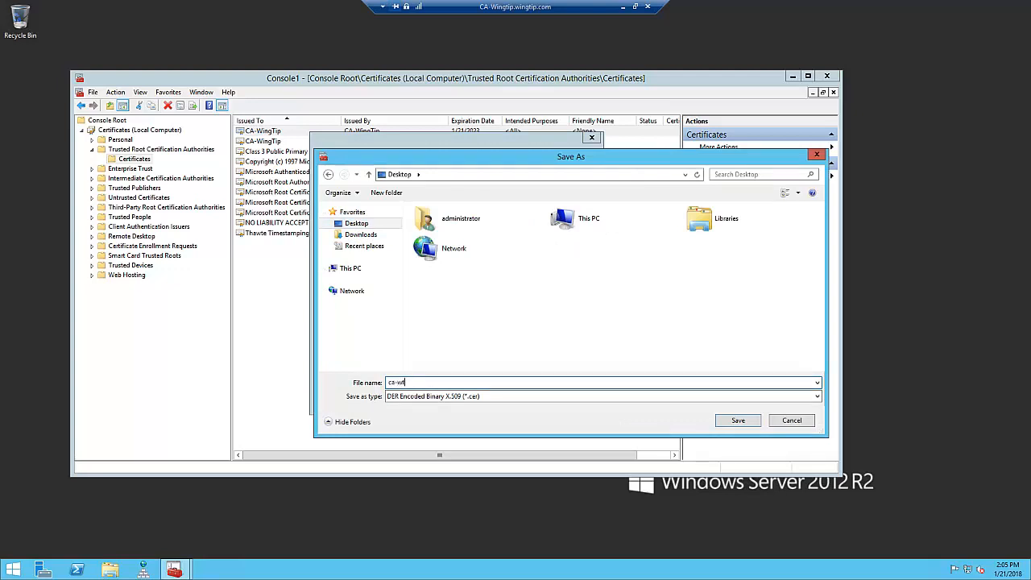
click(739, 421)
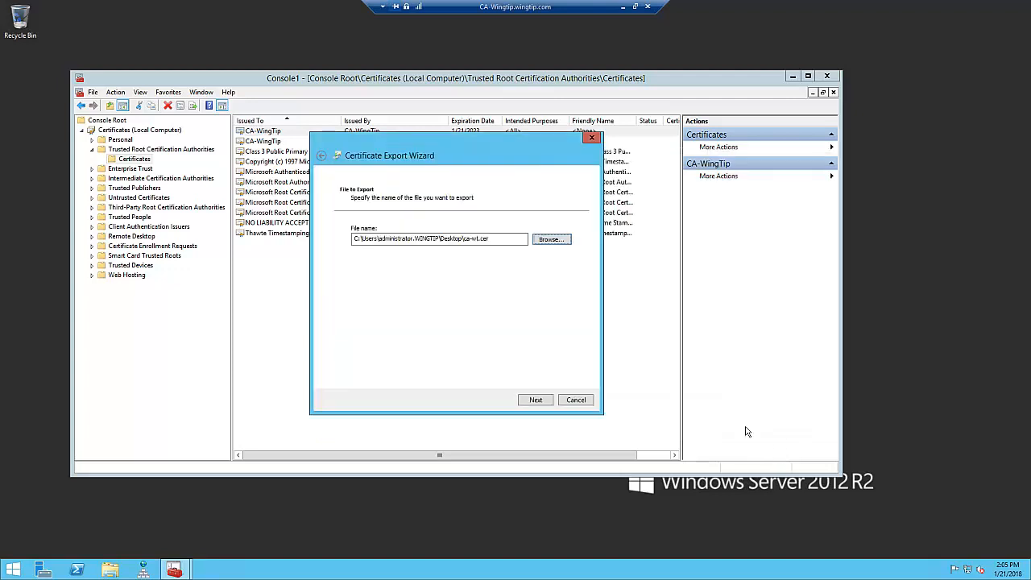
click(537, 402)
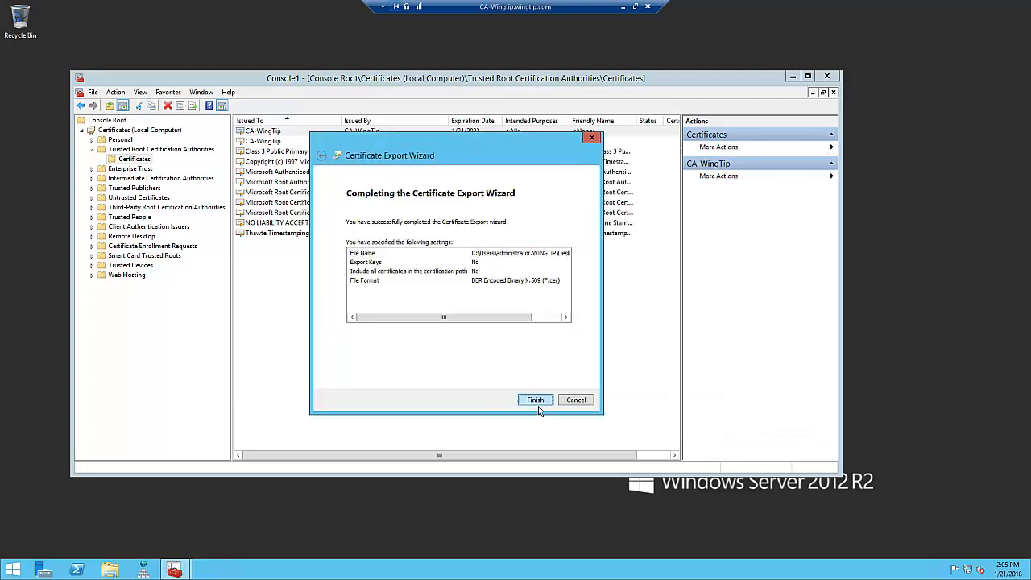
click(538, 403)
click(560, 324)
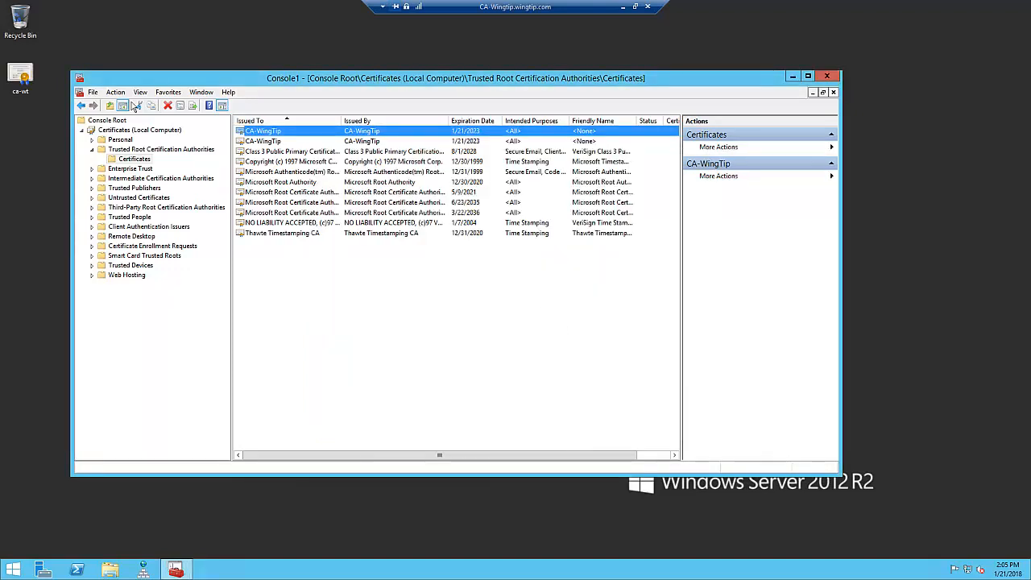
- Copy the exported ca-wt certificate file from the CA server's desktop to the 2016WFEDC desktop and open it there
right_click(25, 78)
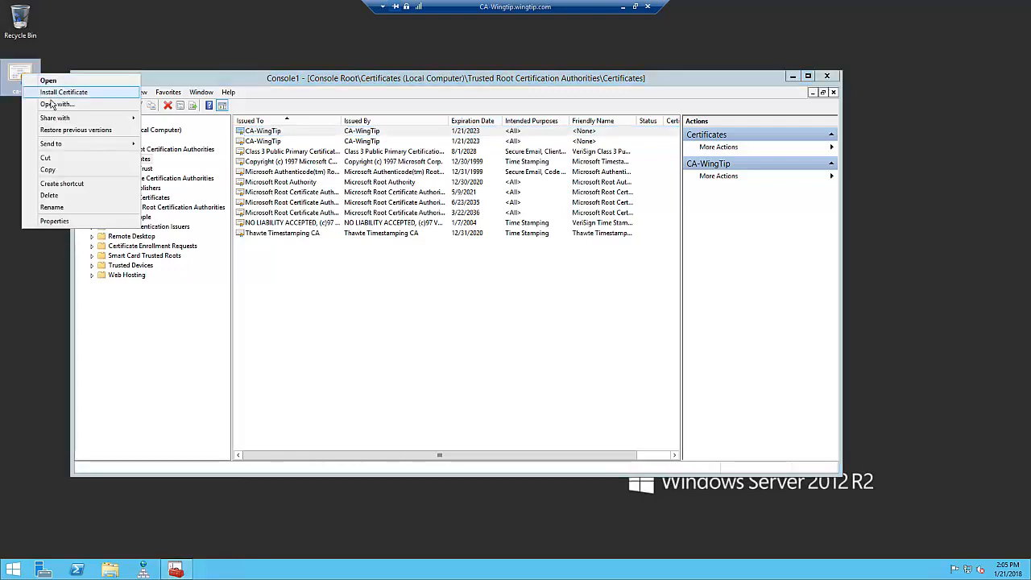
click(57, 172)
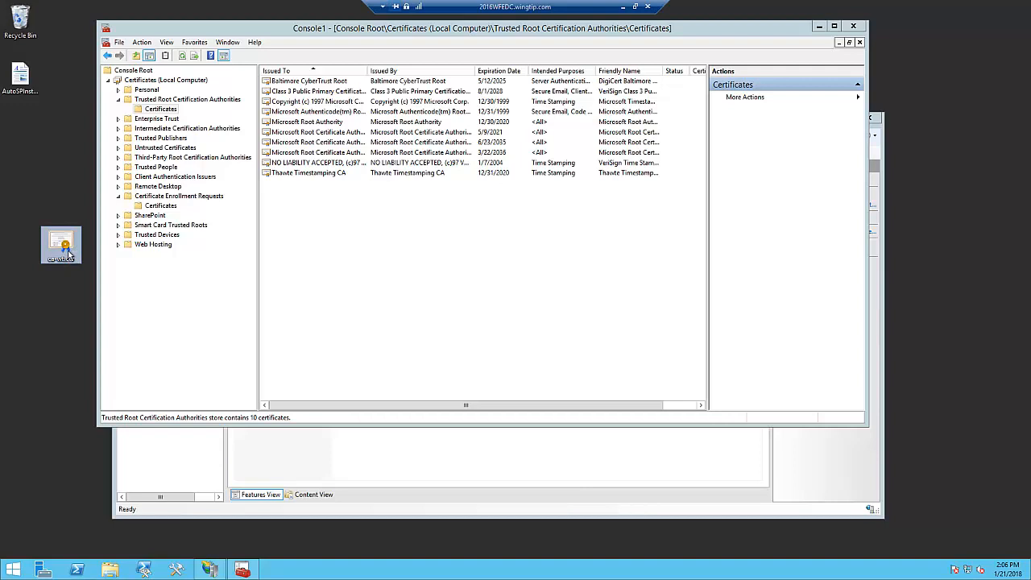
double_click(69, 255)
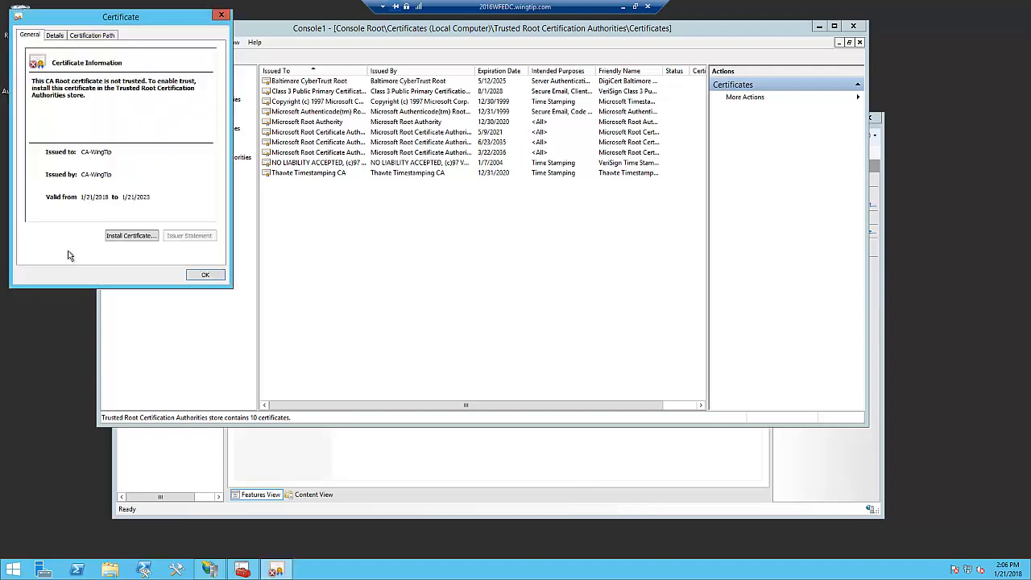
- Start installing the CA-WingTip certificate with Local Machine as the store location, and approve the elevation request
click(138, 244)
click(72, 188)
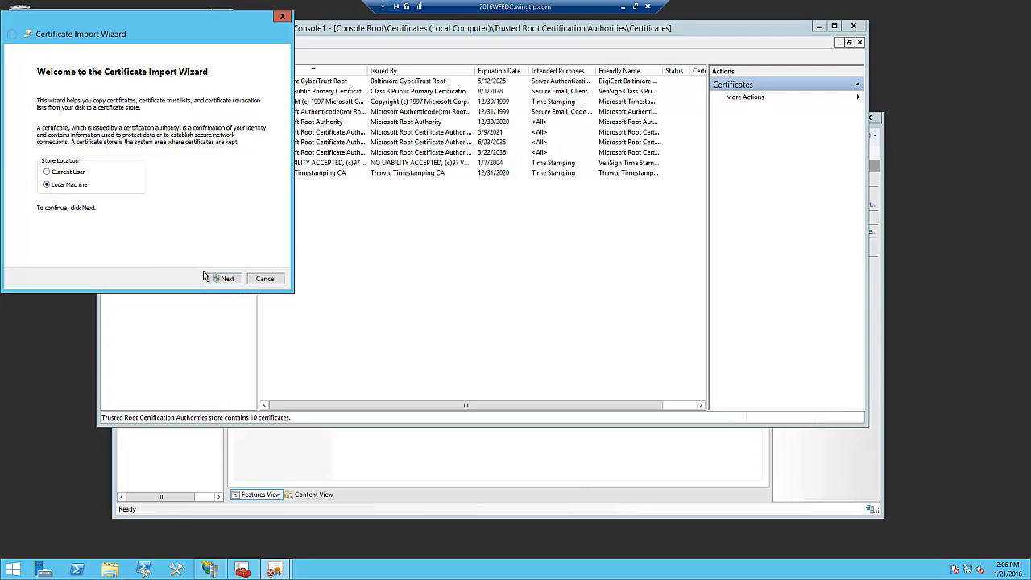
click(232, 281)
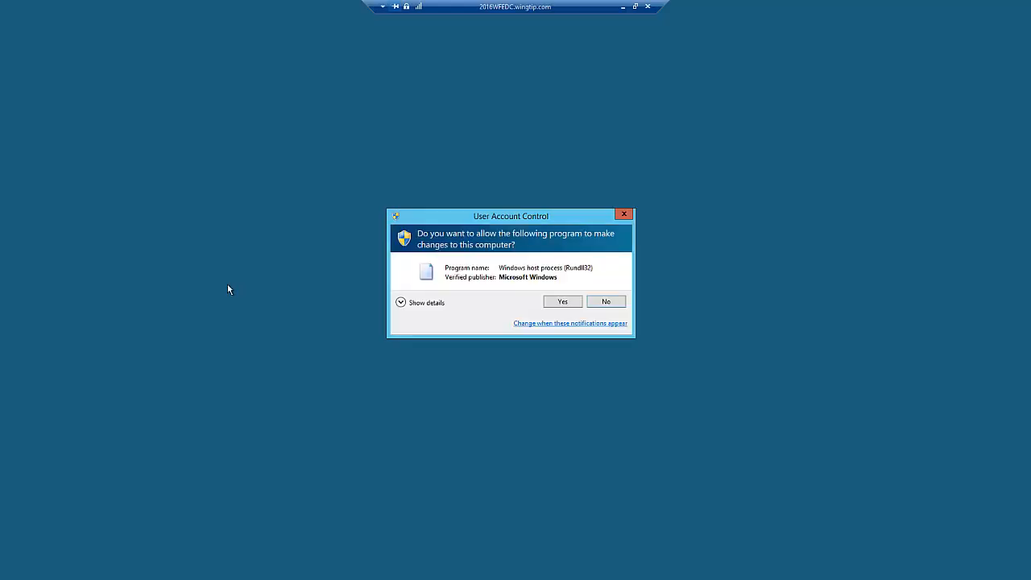
click(563, 306)
- Import the certificate into the Trusted Root Certification Authorities store, and close the certificate window
click(63, 142)
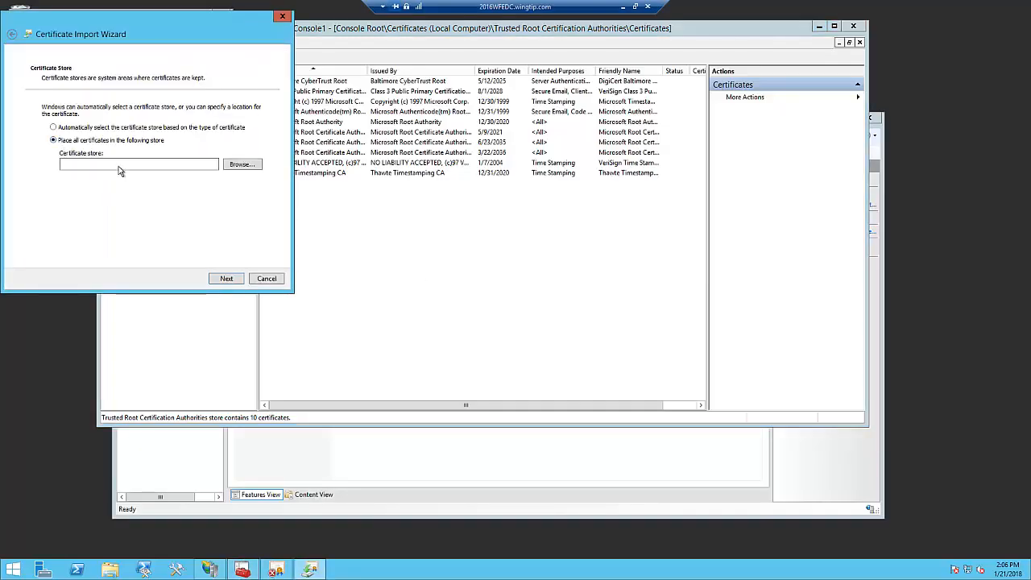
click(246, 165)
click(86, 84)
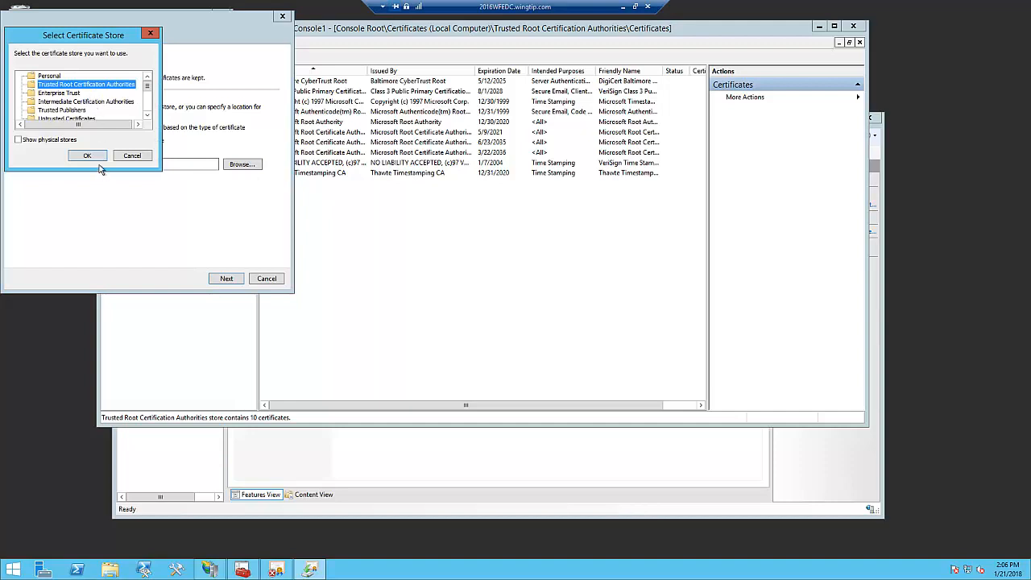
click(95, 157)
click(224, 279)
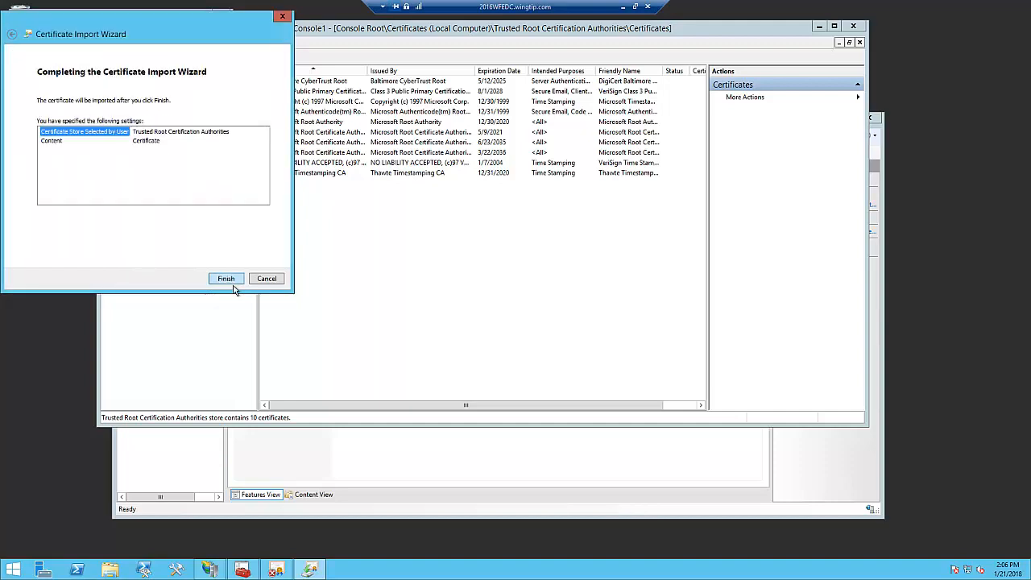
click(225, 279)
click(554, 339)
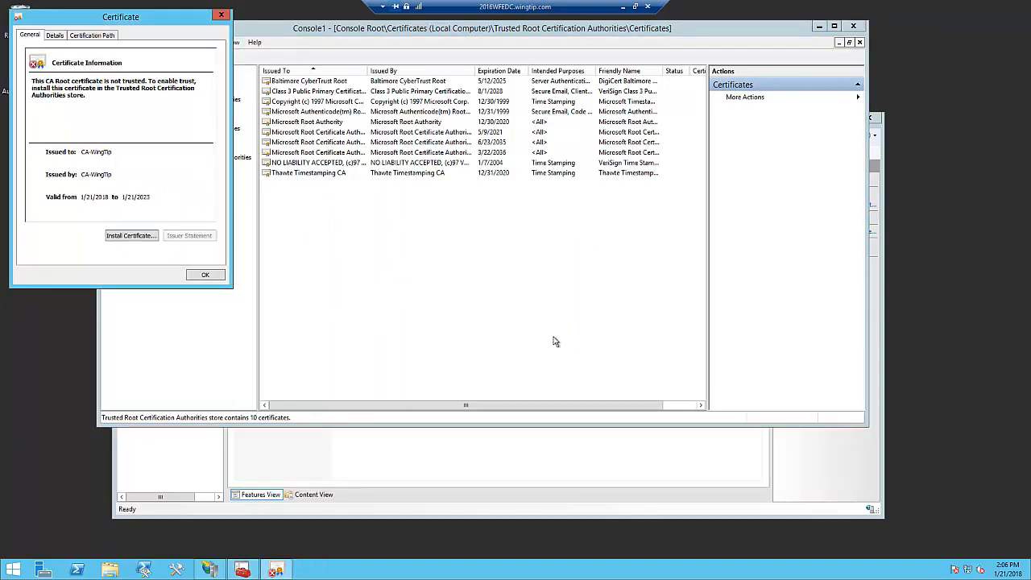
click(205, 275)
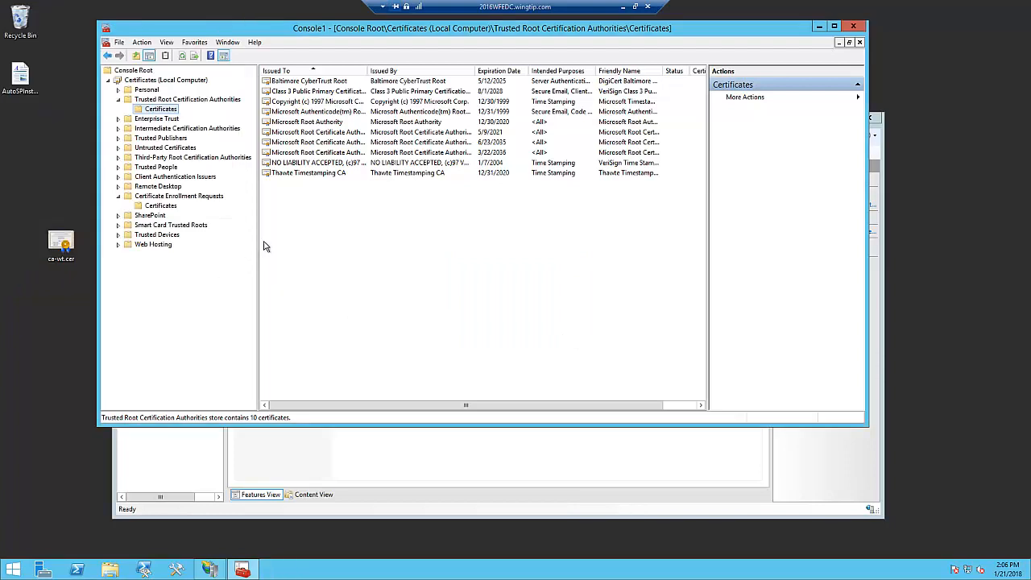
- Examine the first *.wingtip.com certificate under Certificate Enrollment Requests, checking its properties, trust information and certification path
click(148, 91)
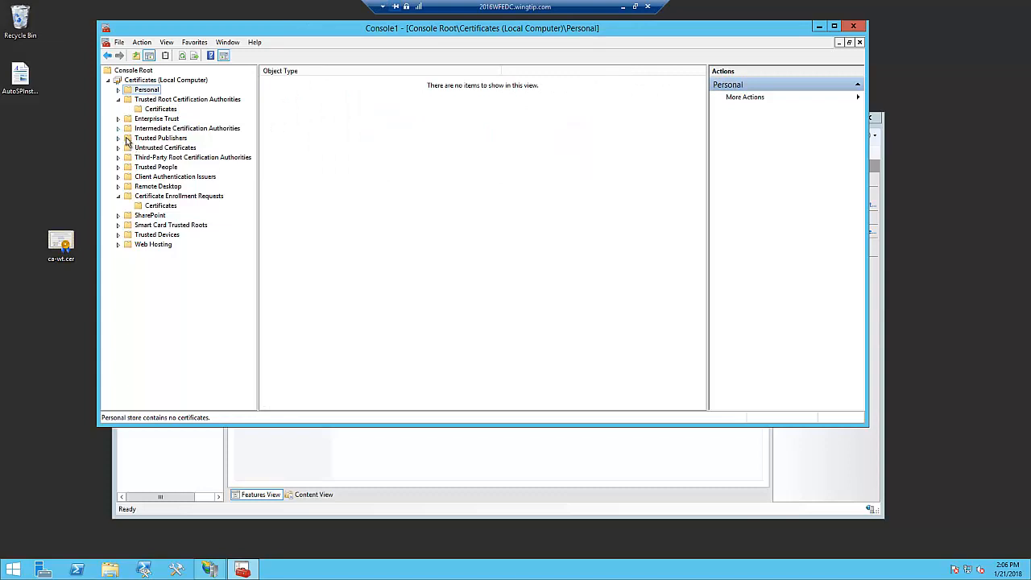
click(163, 206)
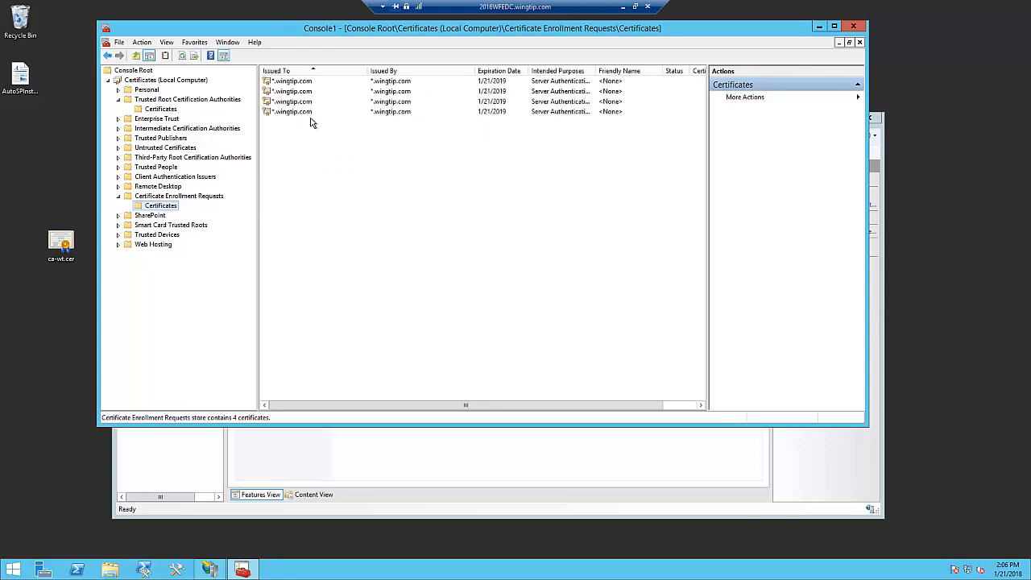
click(294, 87)
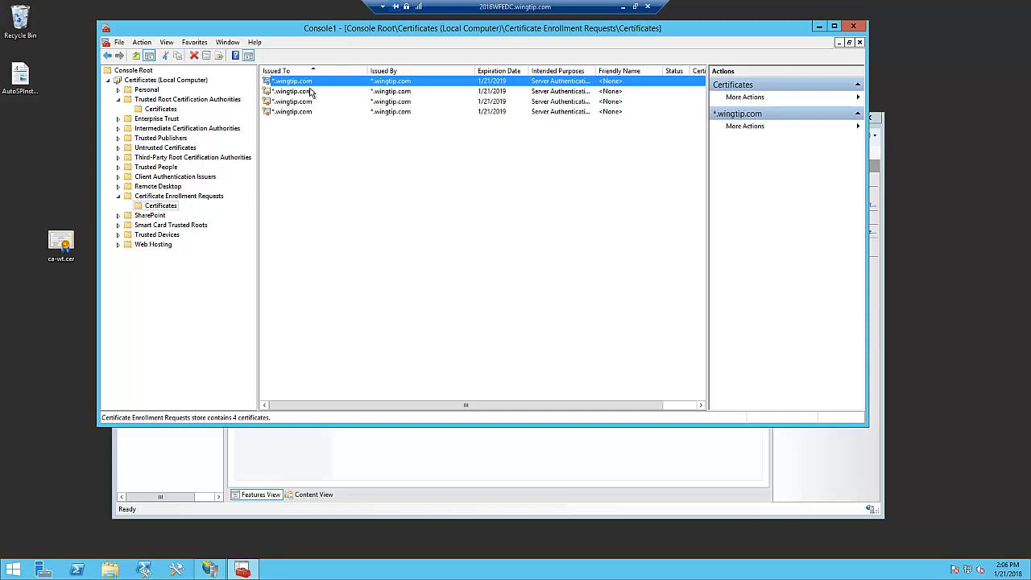
right_click(311, 93)
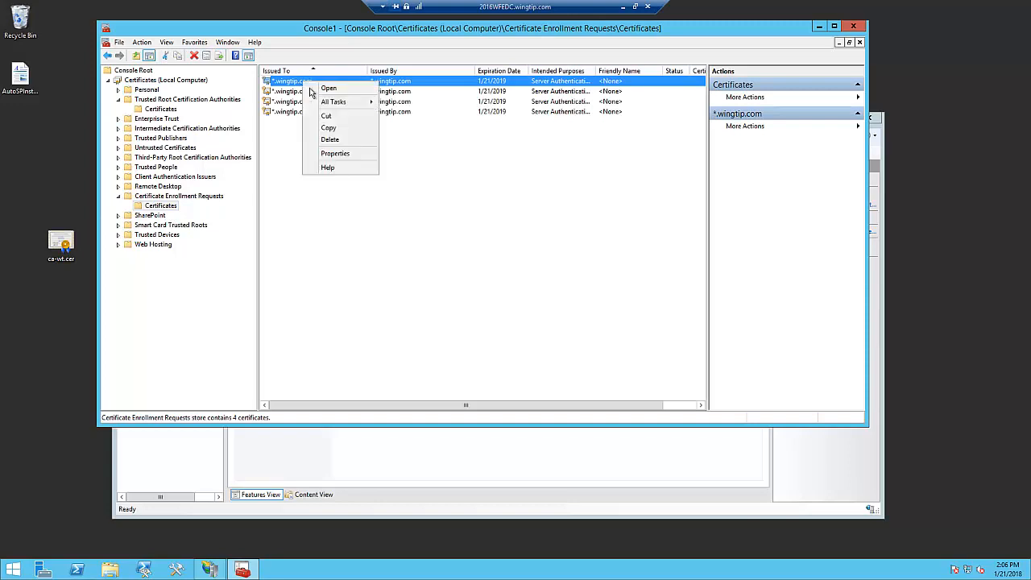
click(342, 158)
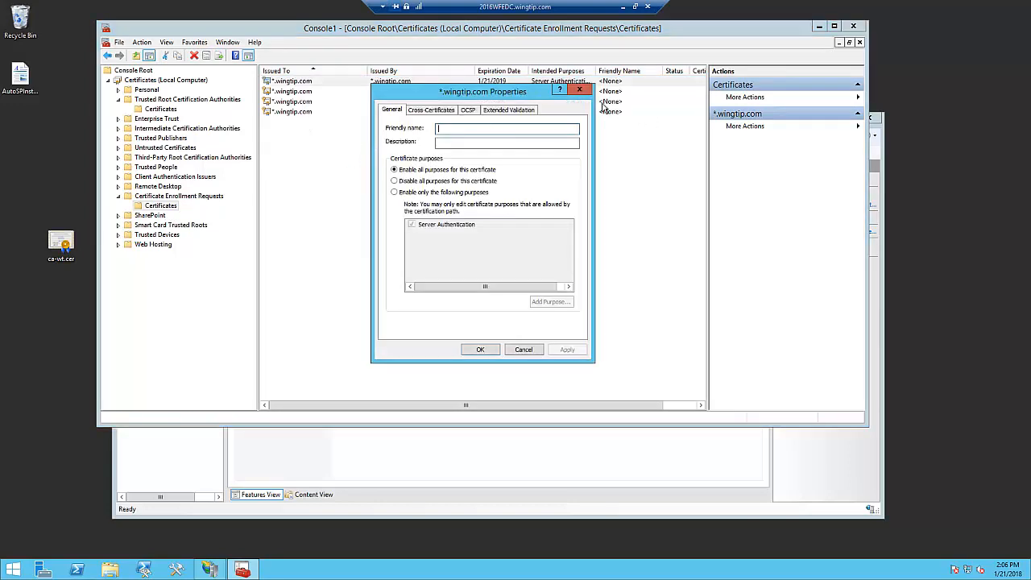
click(579, 89)
double_click(294, 91)
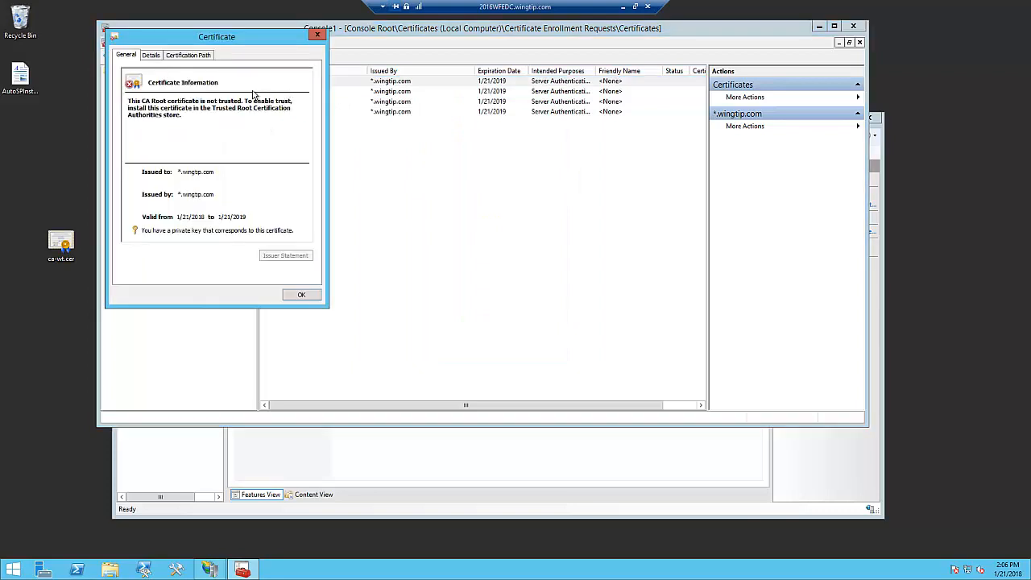
click(188, 55)
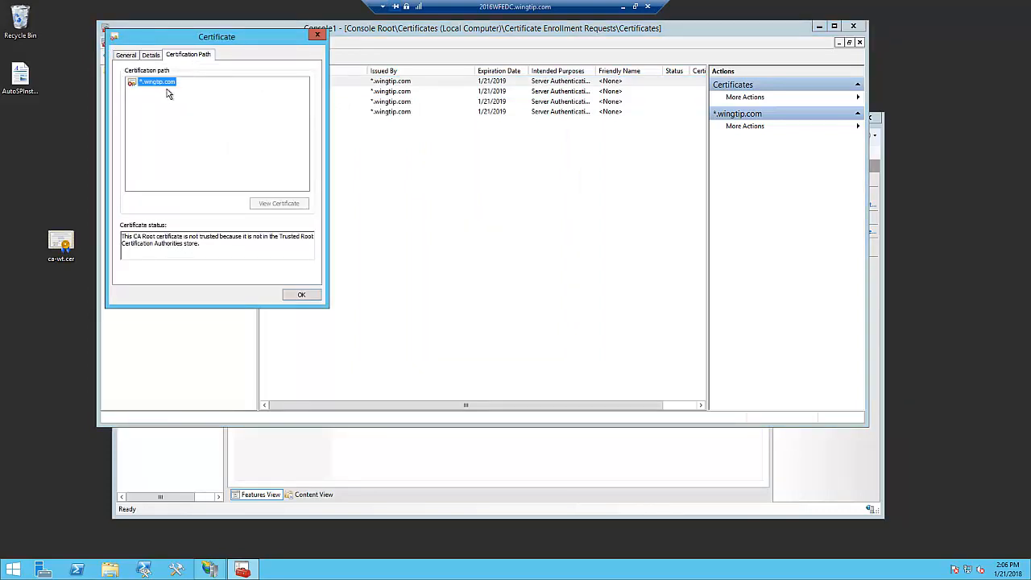
click(312, 297)
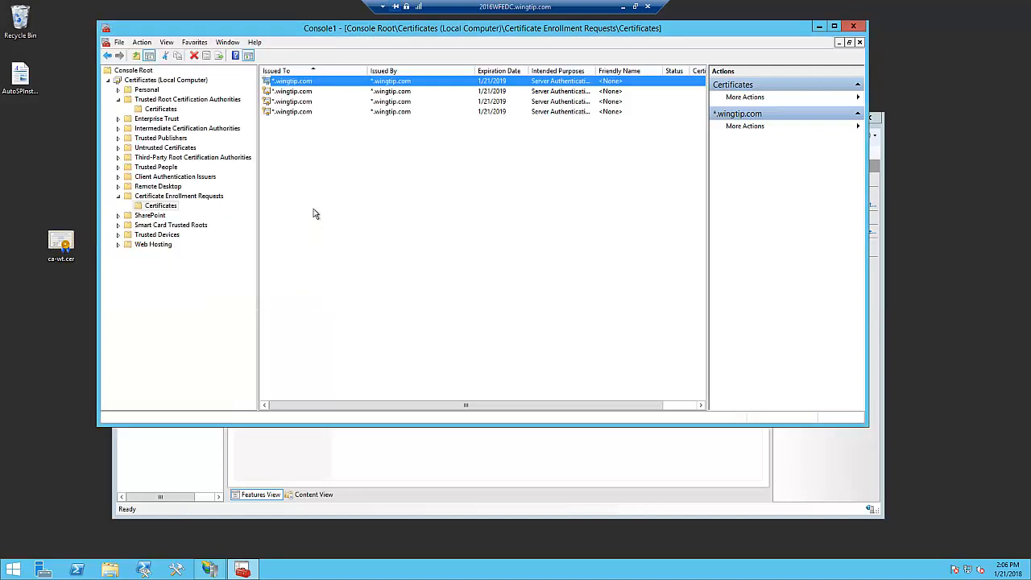
- Copy the first *.wingtip.com certificate from Certificate Enrollment Requests into the Trusted Root Certification Authorities certificates
right_click(295, 84)
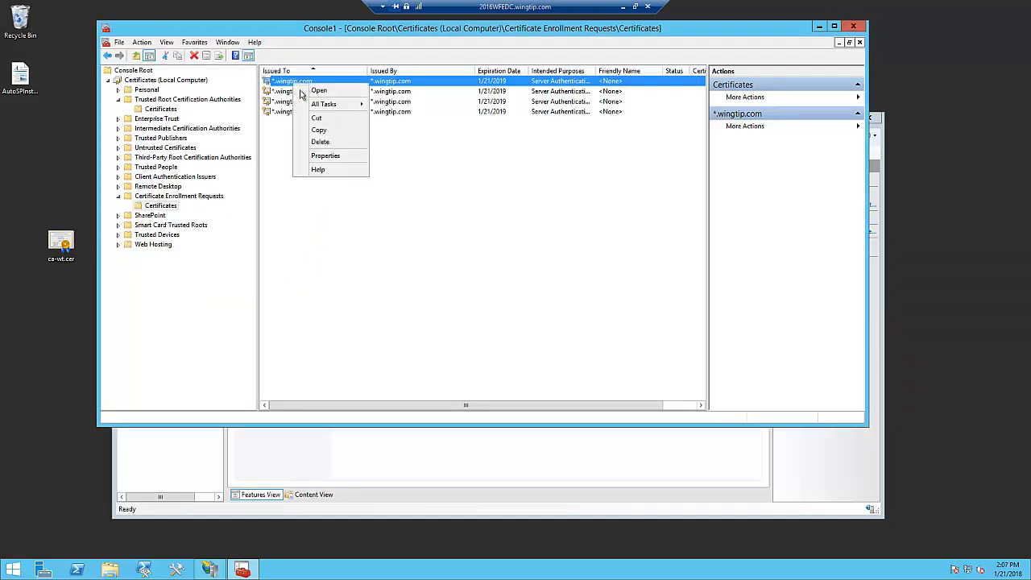
click(327, 131)
click(186, 101)
click(174, 111)
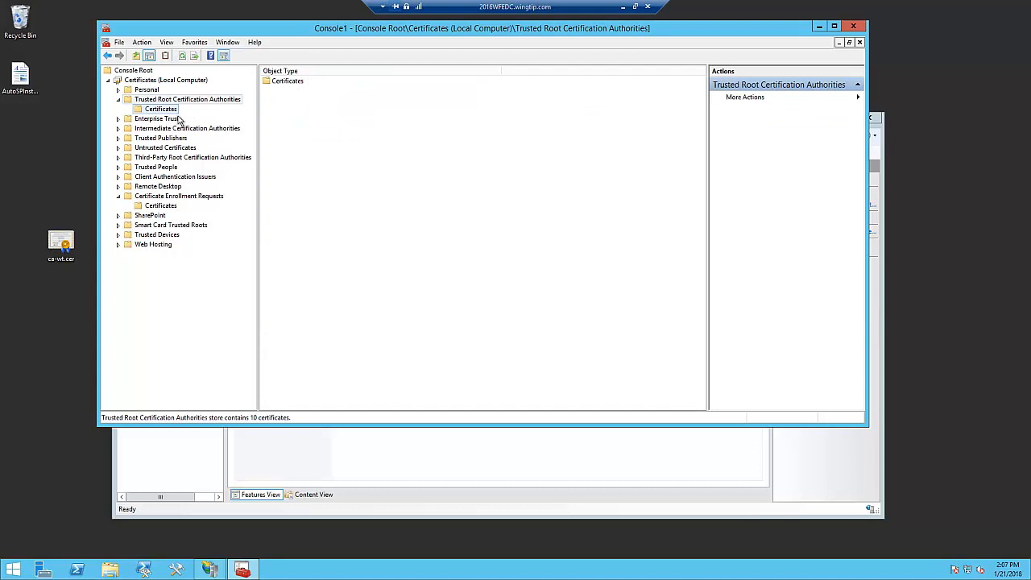
right_click(175, 111)
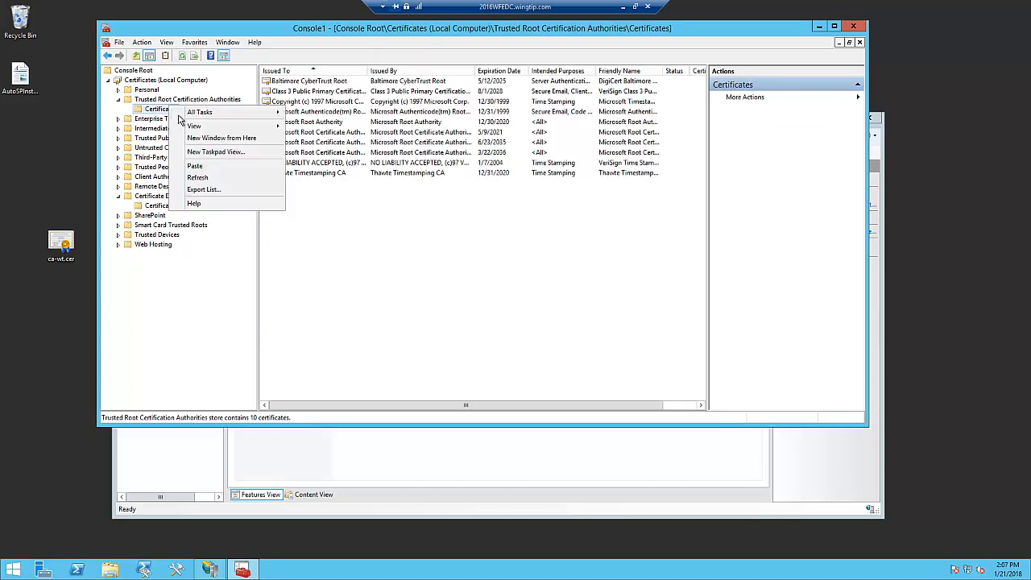
click(196, 166)
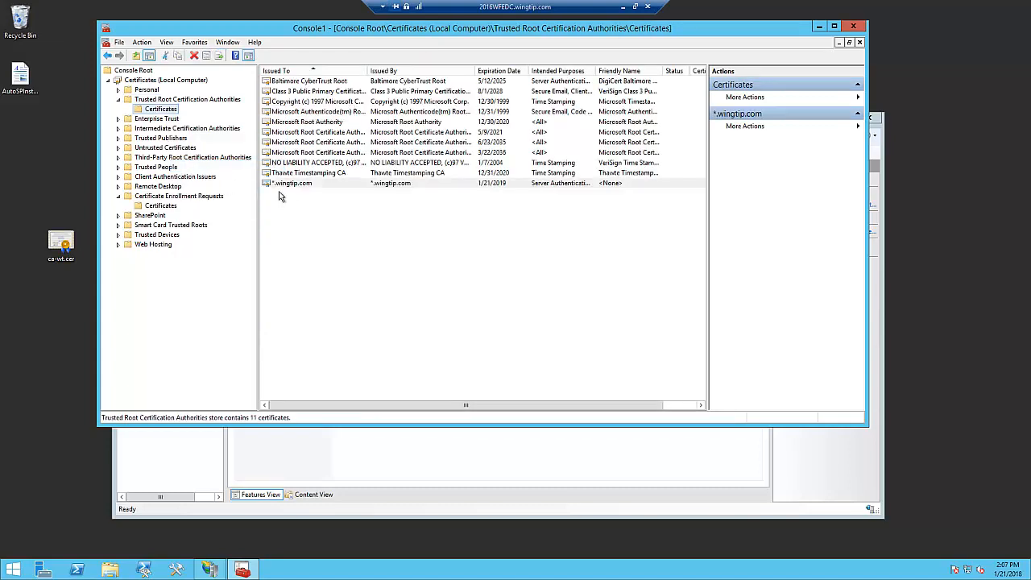
- Check the certification path and status of the *.wingtip.com certificate in the trusted root store
double_click(288, 184)
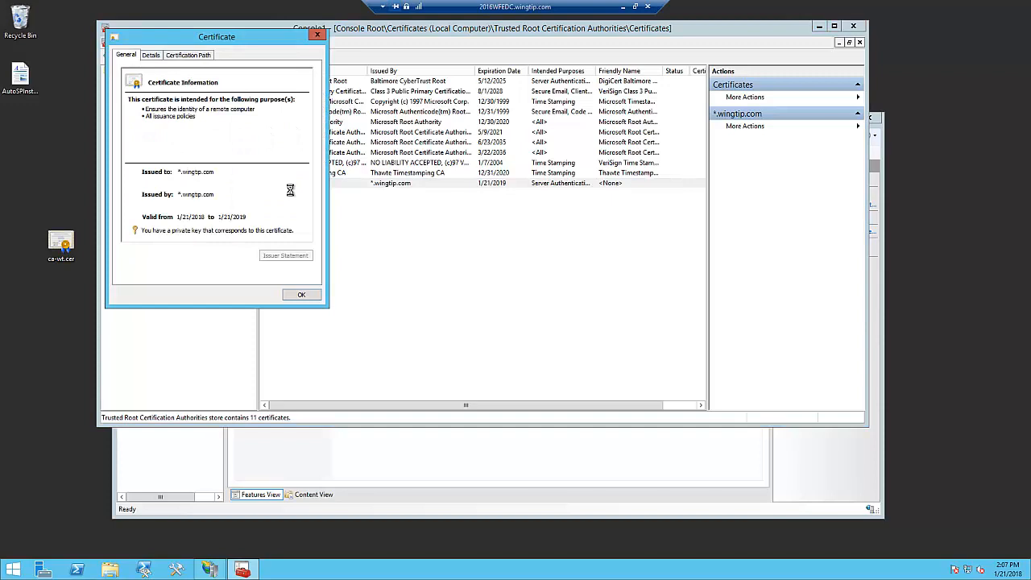
click(201, 54)
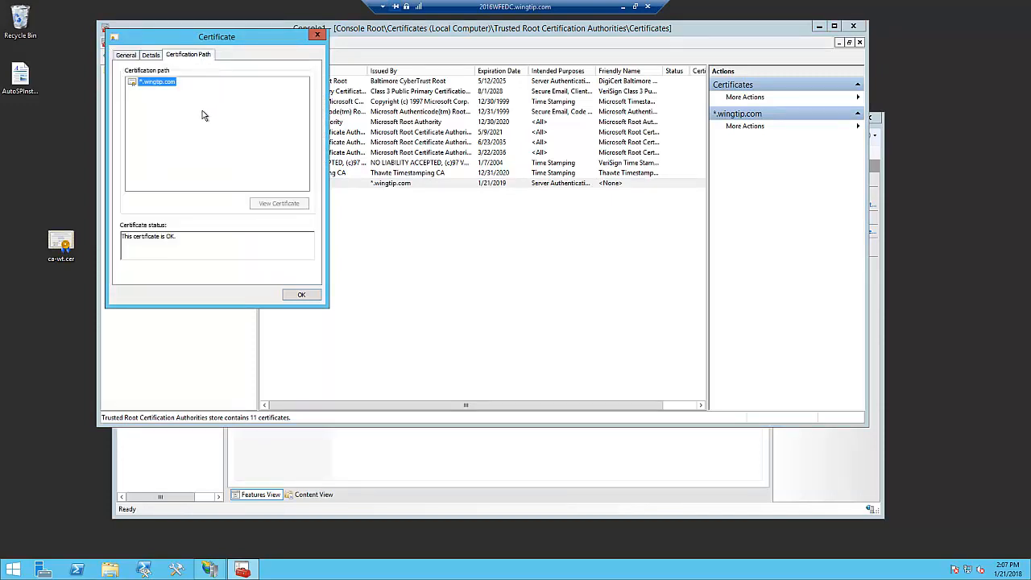
click(311, 298)
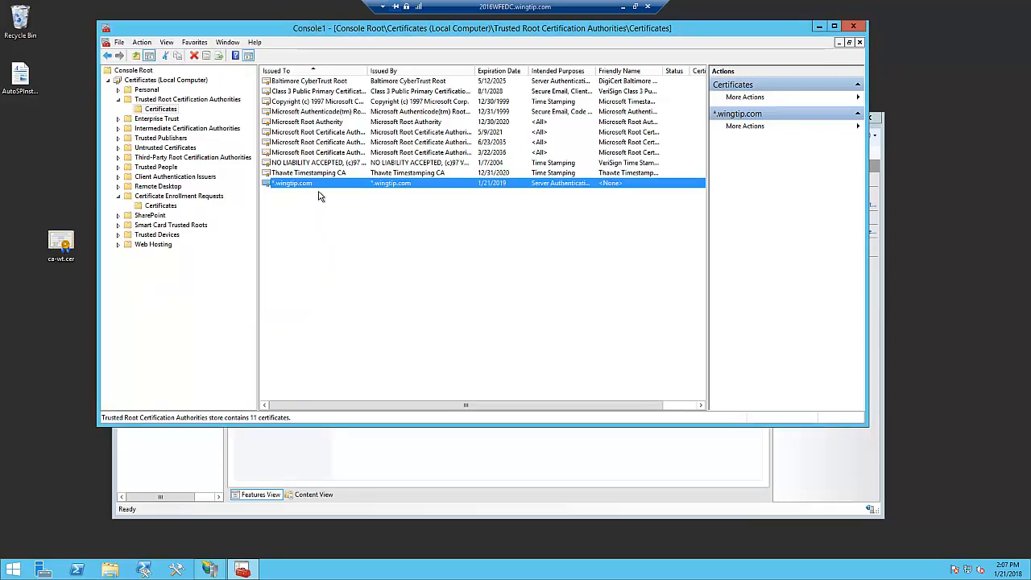
- Copy the second *.wingtip.com enrollment request certificate into the Trusted Root Certification Authorities certificates
click(165, 206)
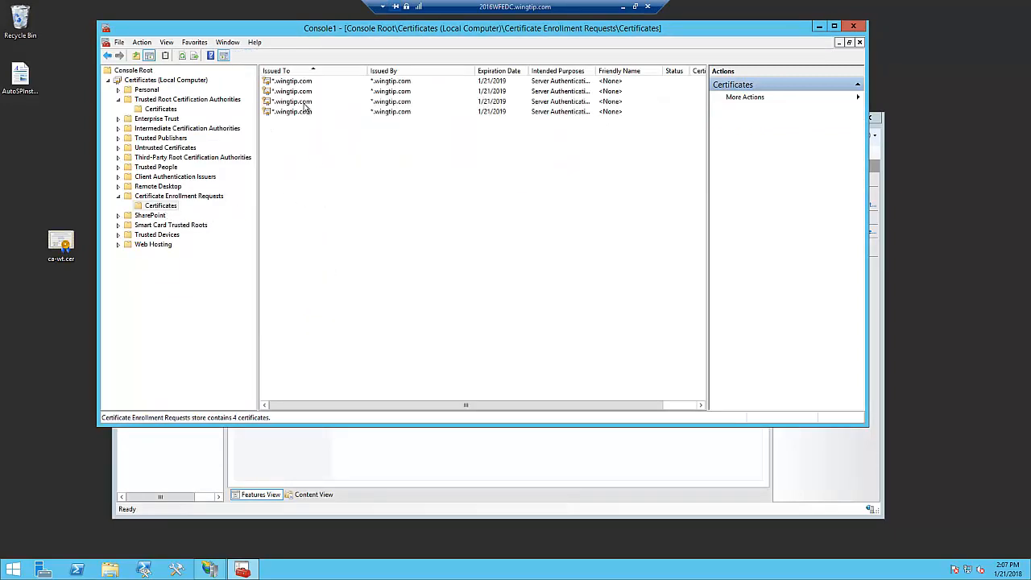
click(304, 93)
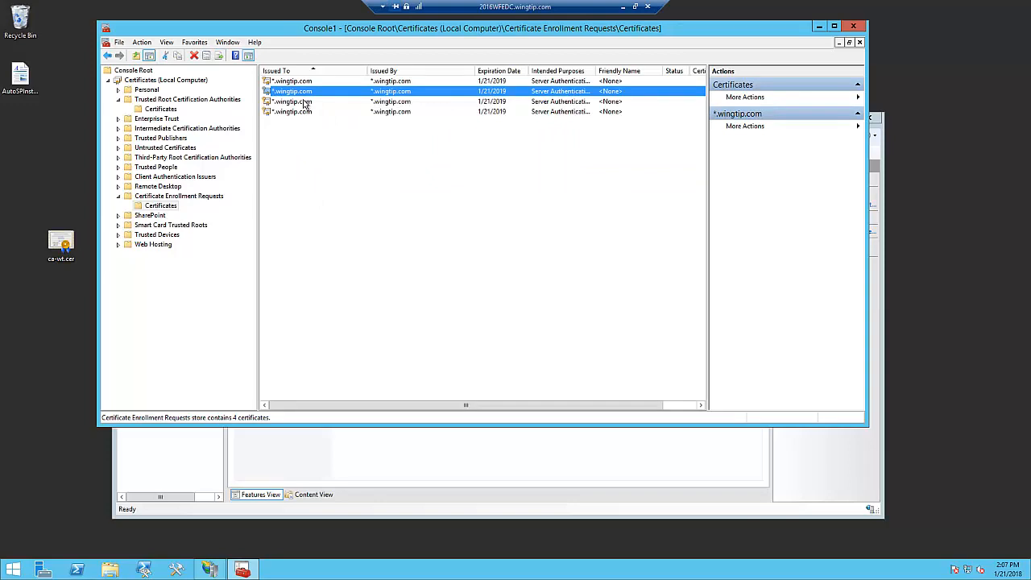
right_click(295, 91)
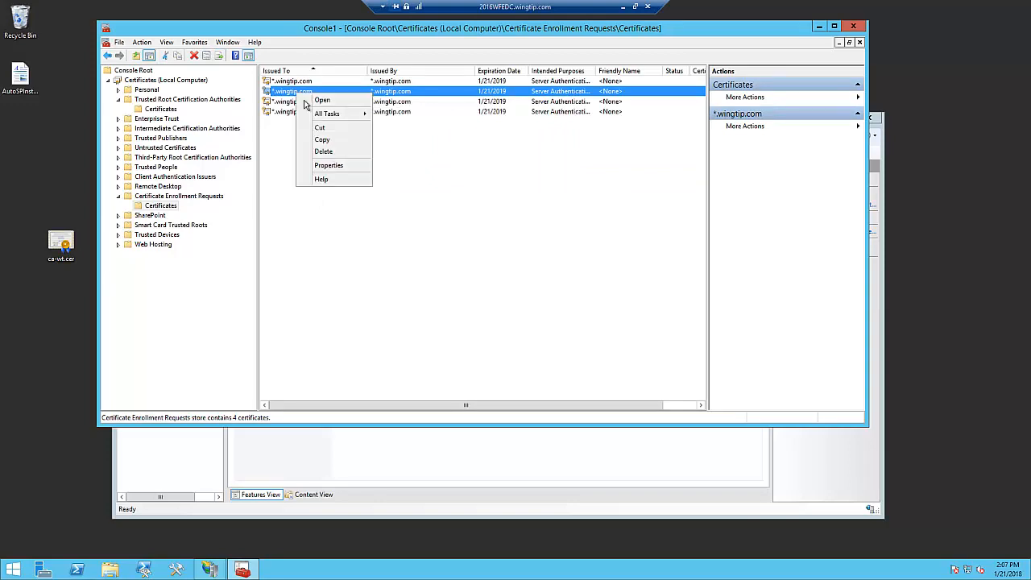
click(330, 143)
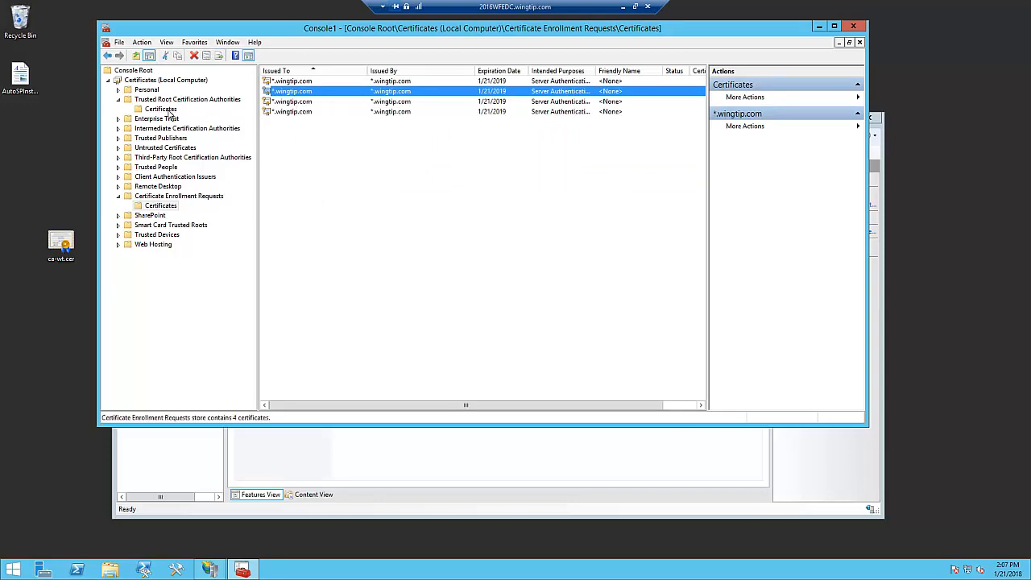
click(165, 109)
right_click(306, 214)
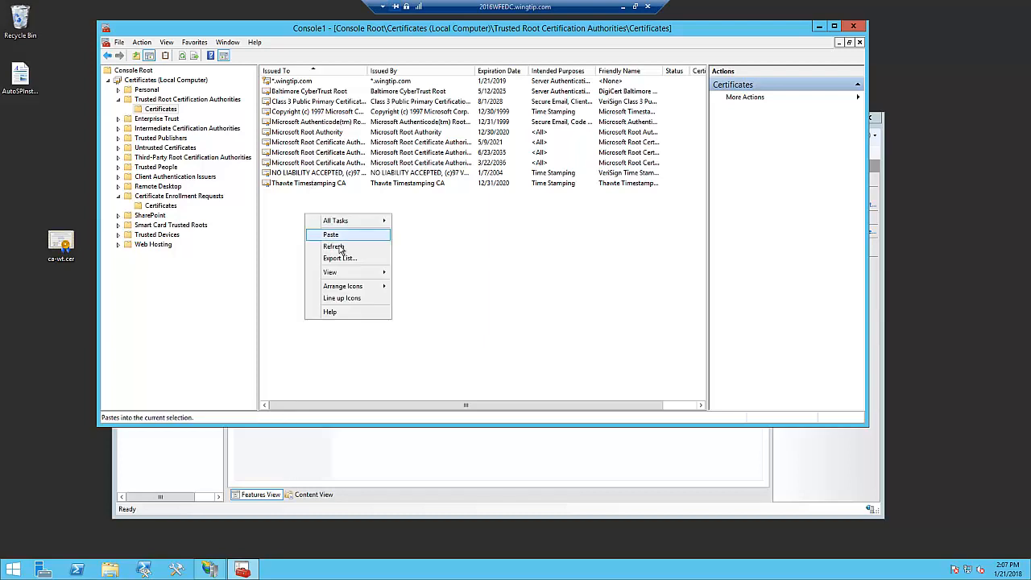
click(331, 235)
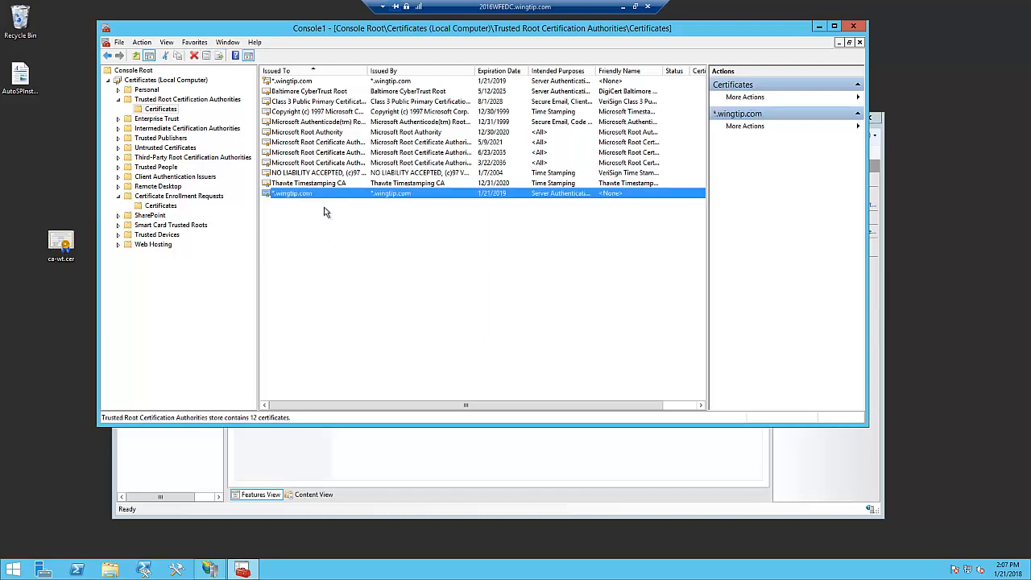
- Delete the first-listed *.wingtip.com certificate from the trusted root store and confirm the deletion
click(299, 83)
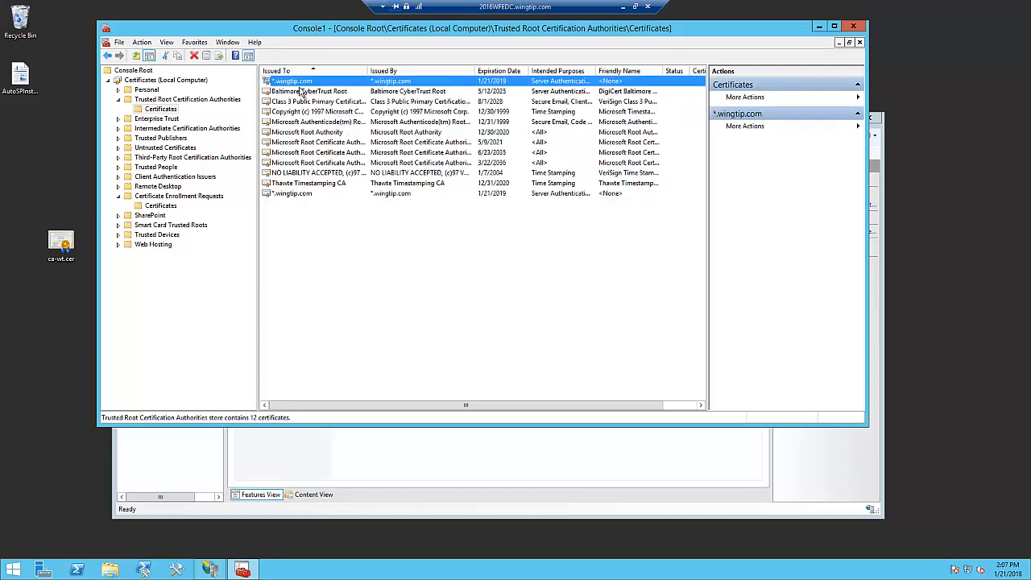
right_click(291, 81)
click(326, 141)
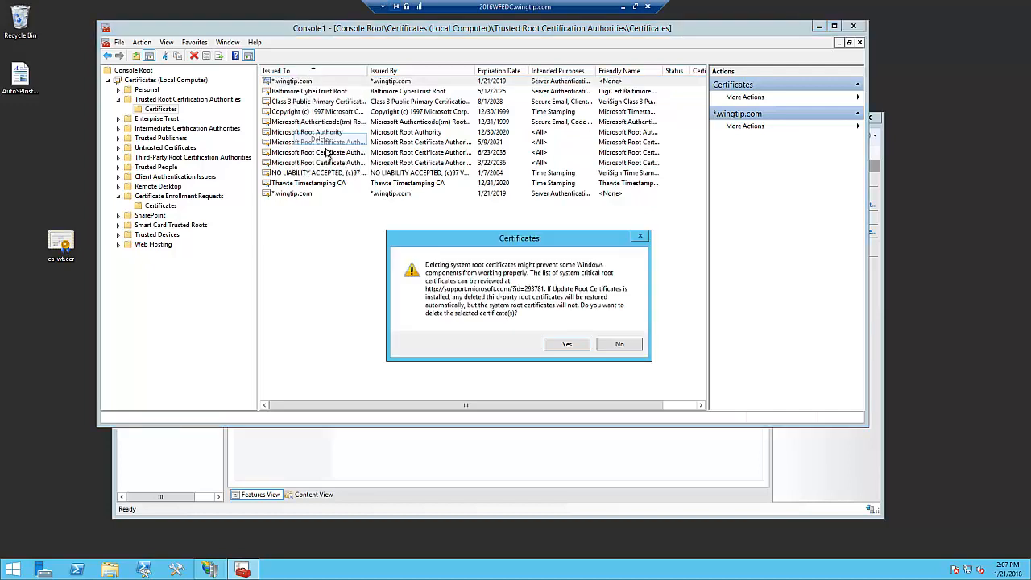
click(572, 346)
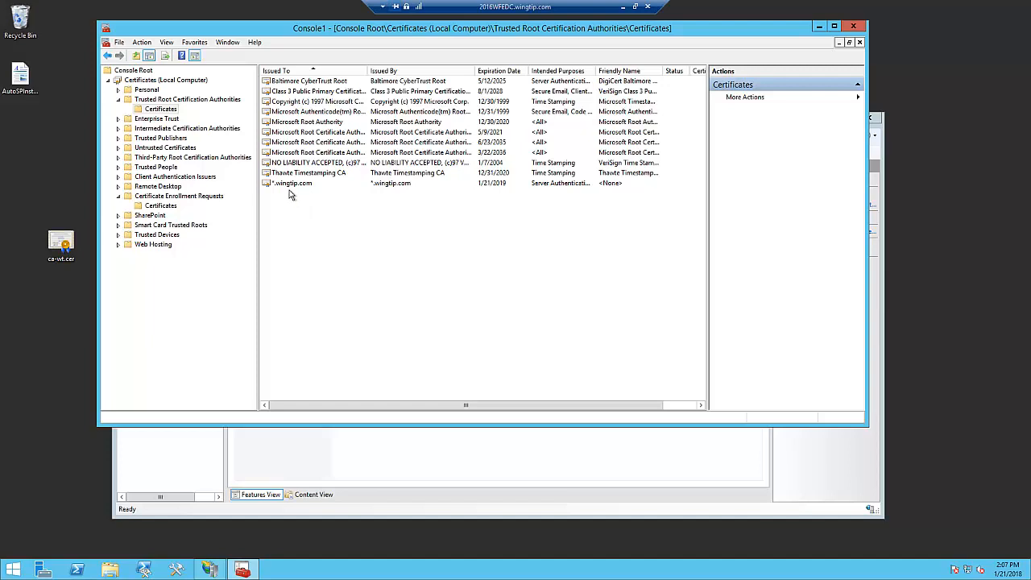
- Open the list of certificates under Certificate Enrollment Requests
click(166, 207)
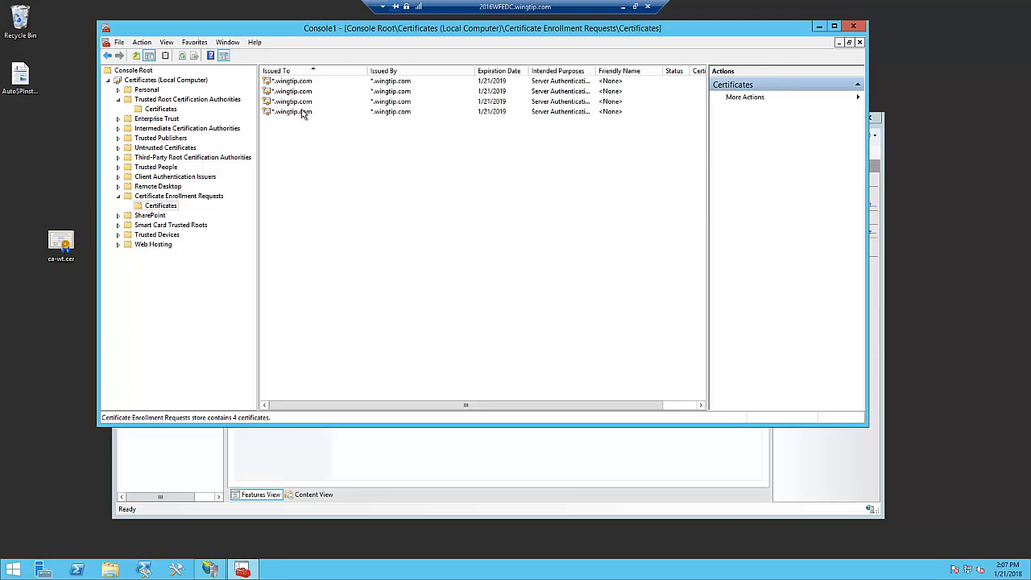
- Close the certificates console without saving its settings
click(305, 105)
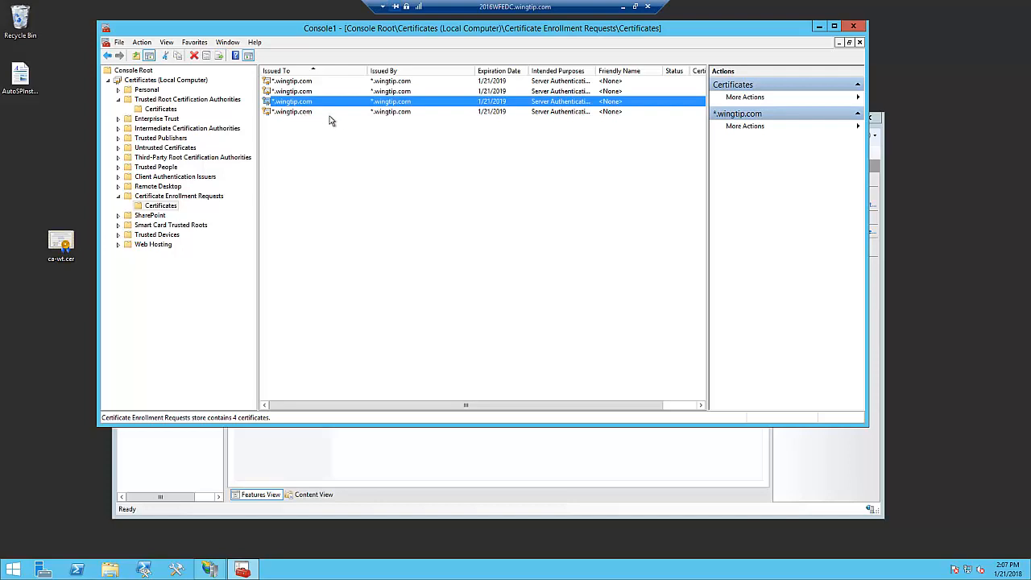
click(853, 26)
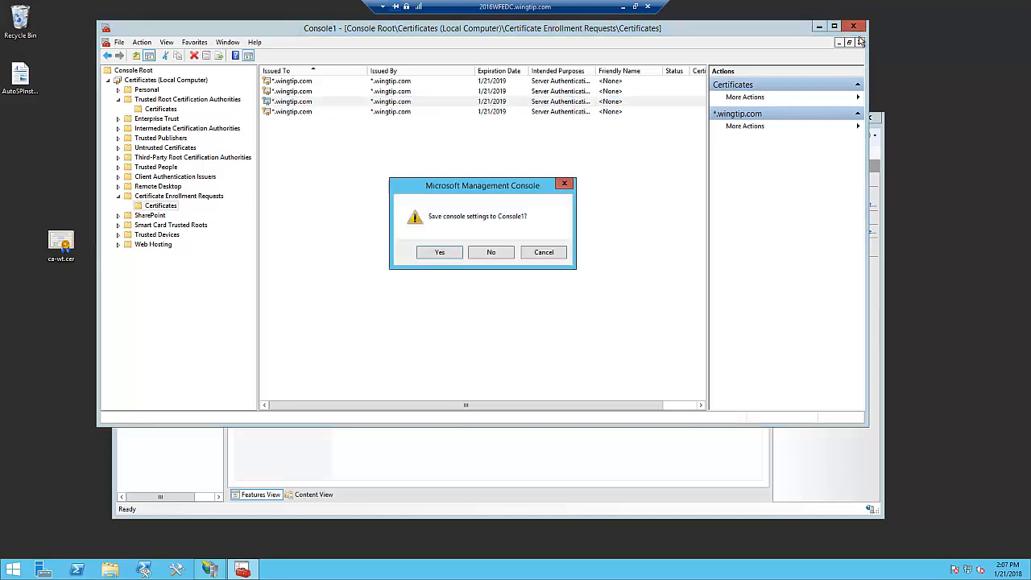
click(492, 253)
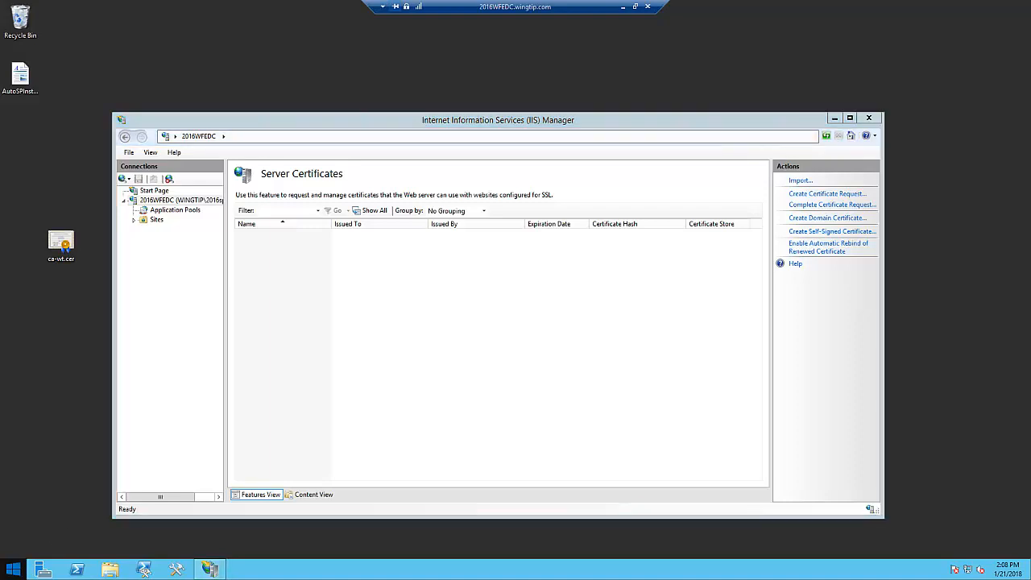
- Run mmc and allow the management console to make changes to the computer
right_click(12, 570)
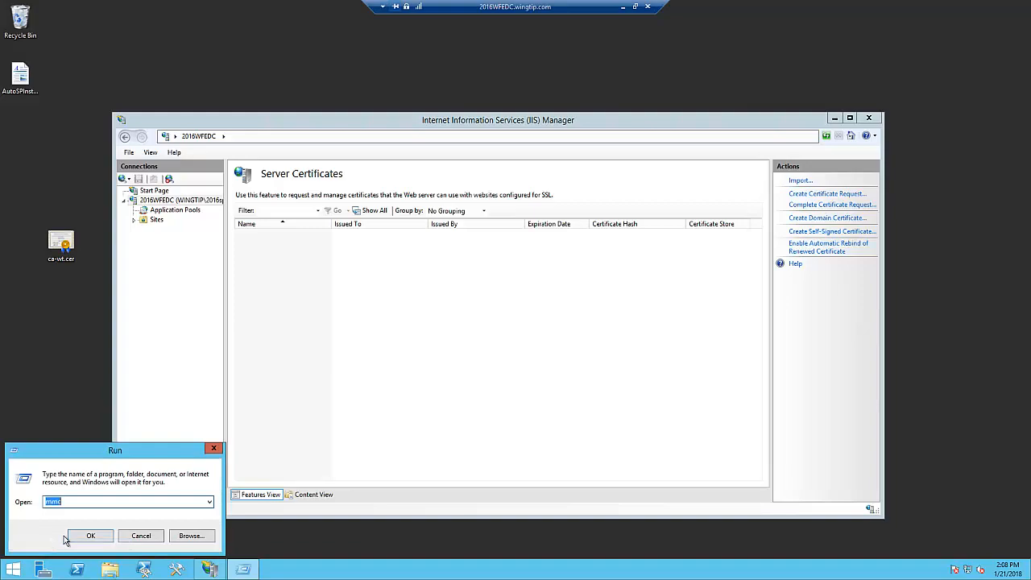
click(90, 535)
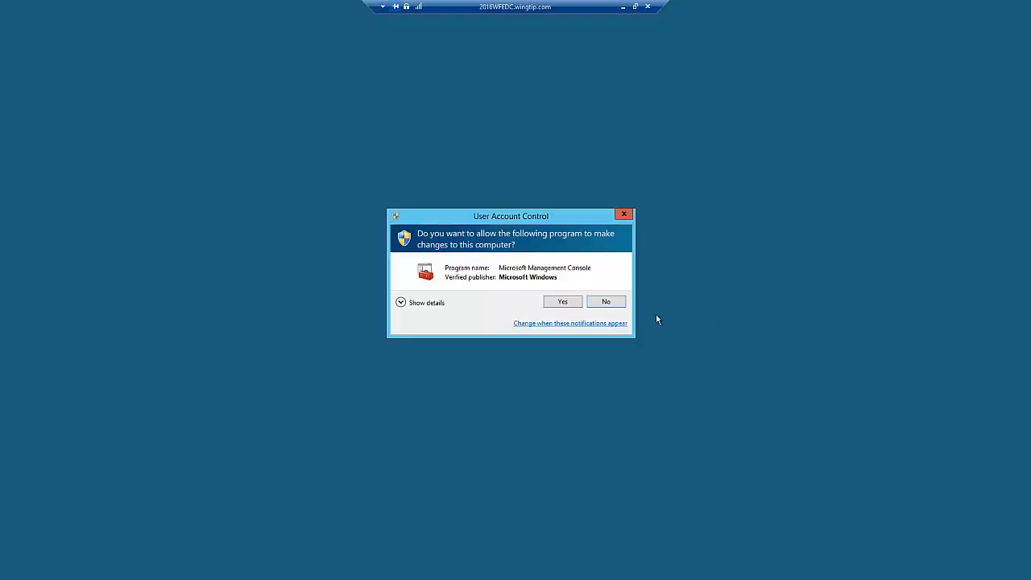
click(562, 303)
- Add the Certificates snap-in for the computer account on the local computer to the empty console
click(121, 120)
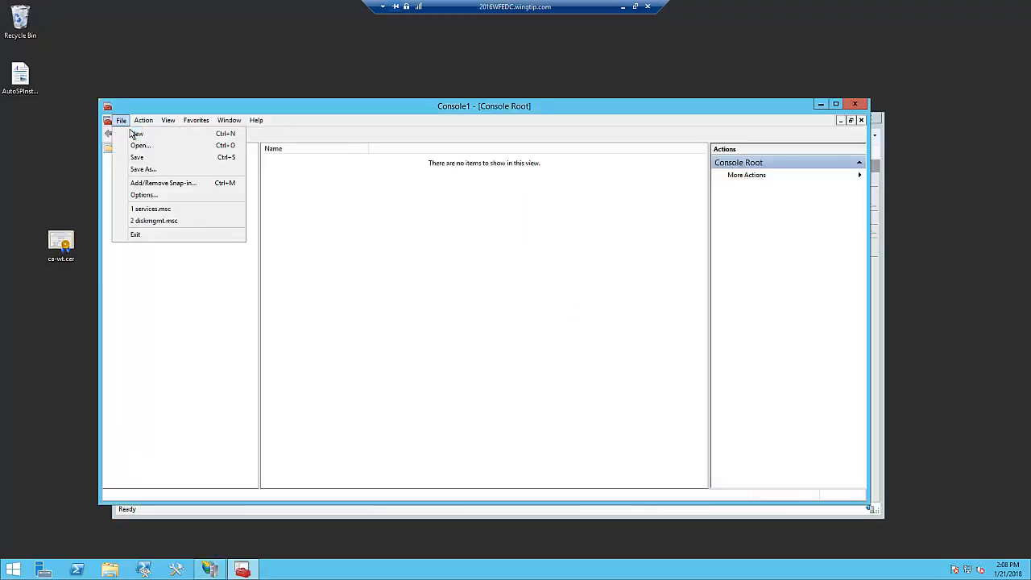
click(149, 184)
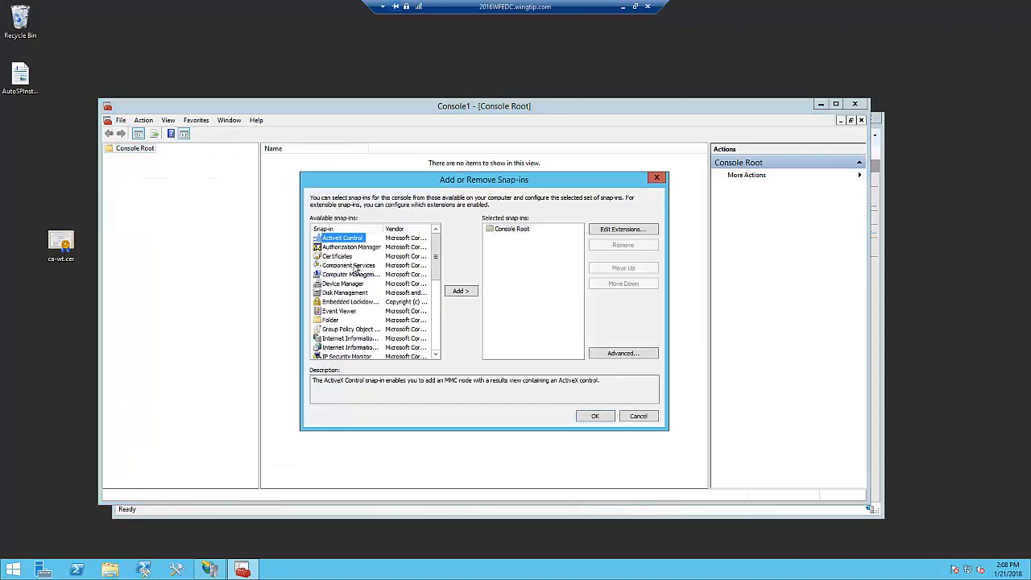
click(346, 256)
click(467, 293)
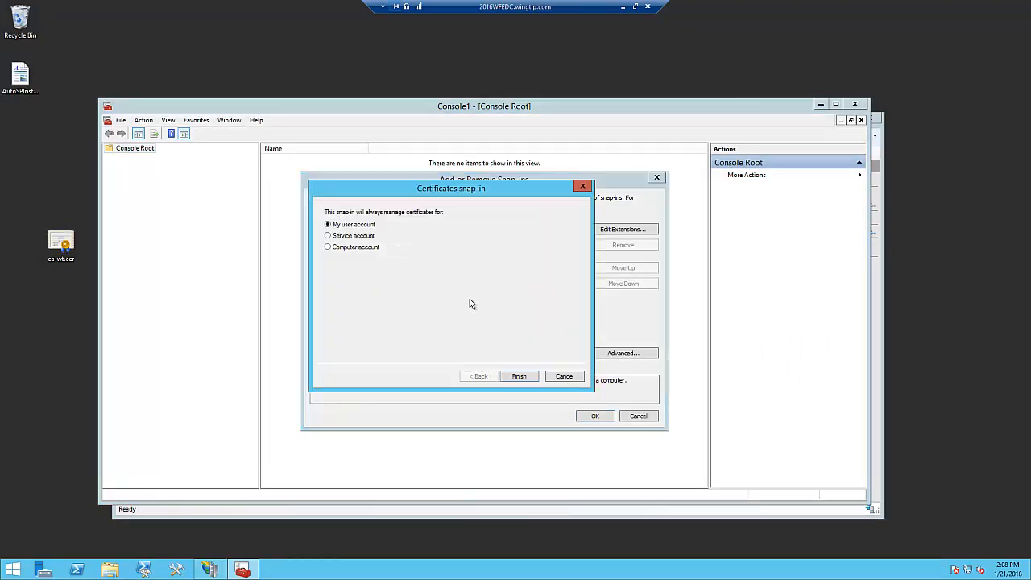
click(348, 247)
click(527, 380)
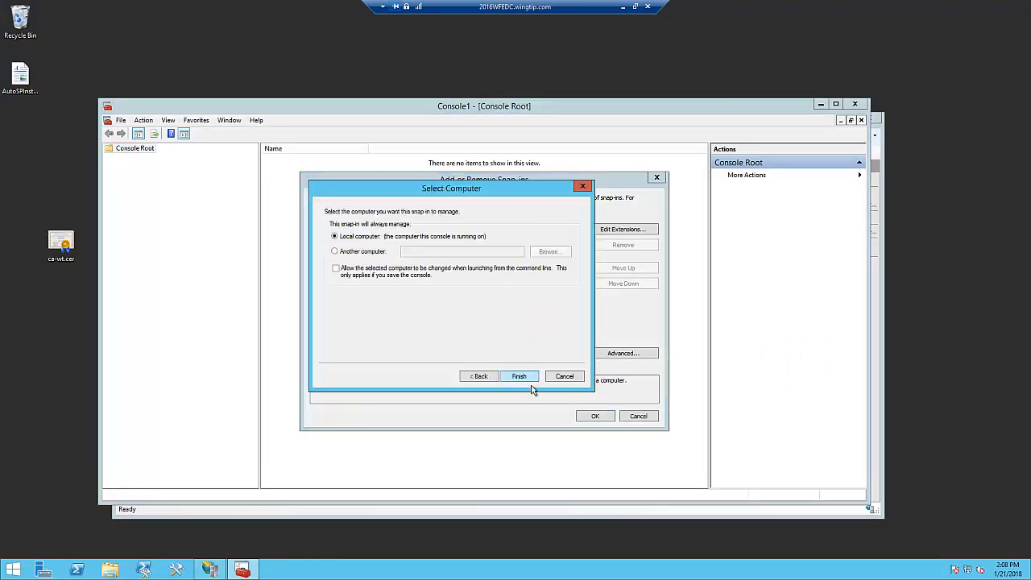
click(519, 377)
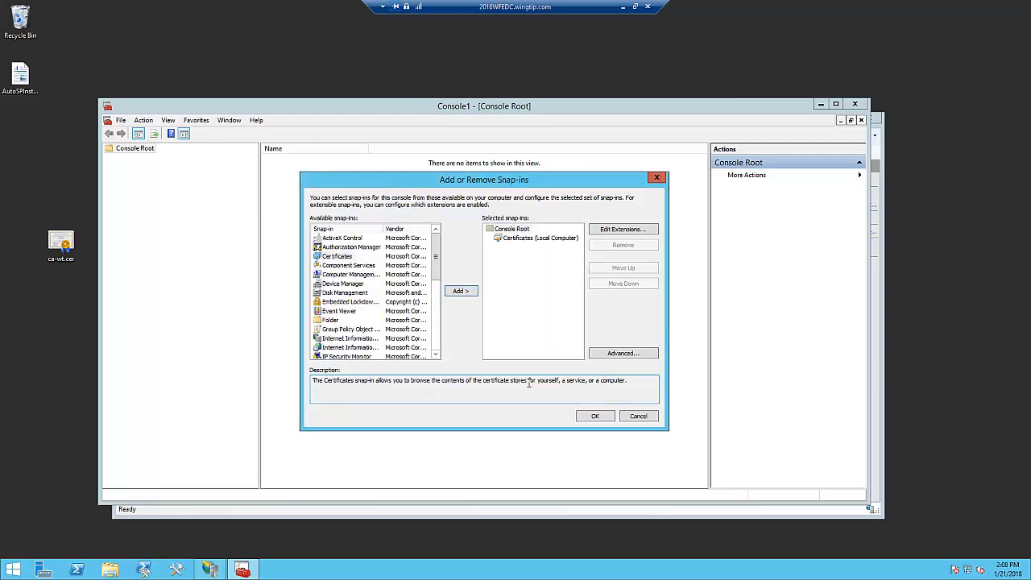
click(597, 417)
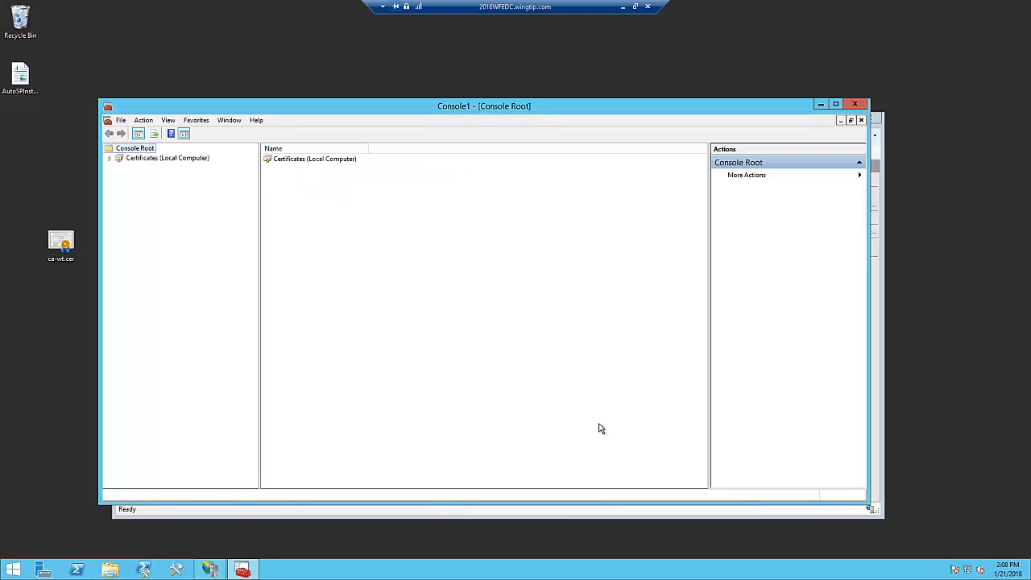
- Start exporting the *.wingtip.com certificate from the trusted root store with its private key in PKCS #12 (.PFX) format, including all certificates in the path
click(111, 159)
click(119, 177)
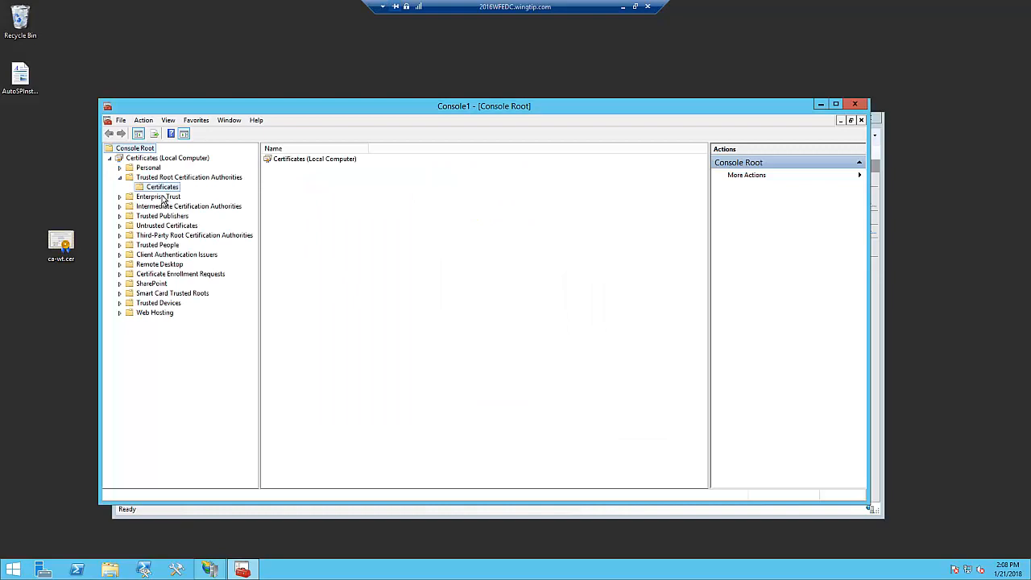
click(298, 160)
right_click(298, 160)
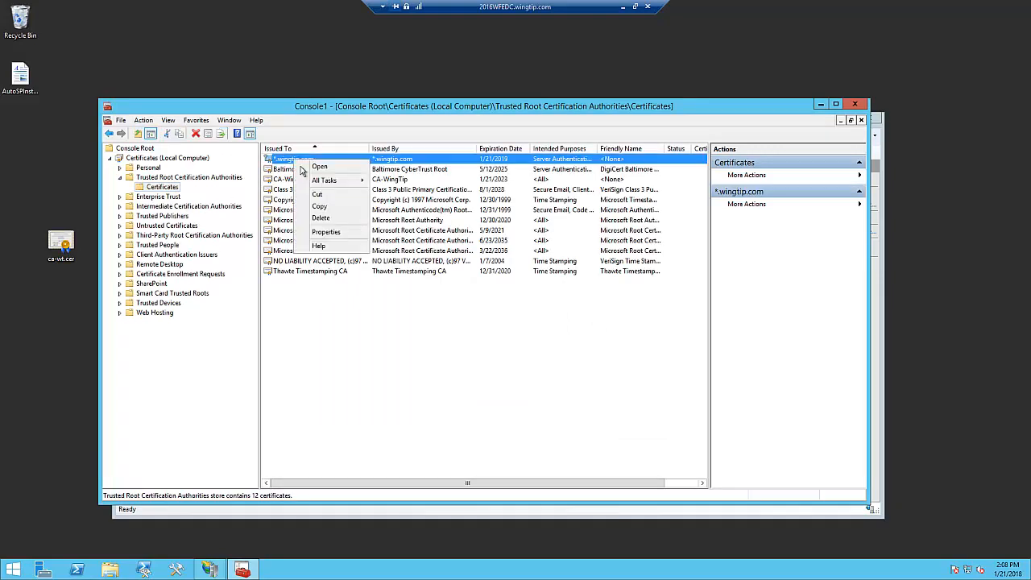
mouse_move(335, 182)
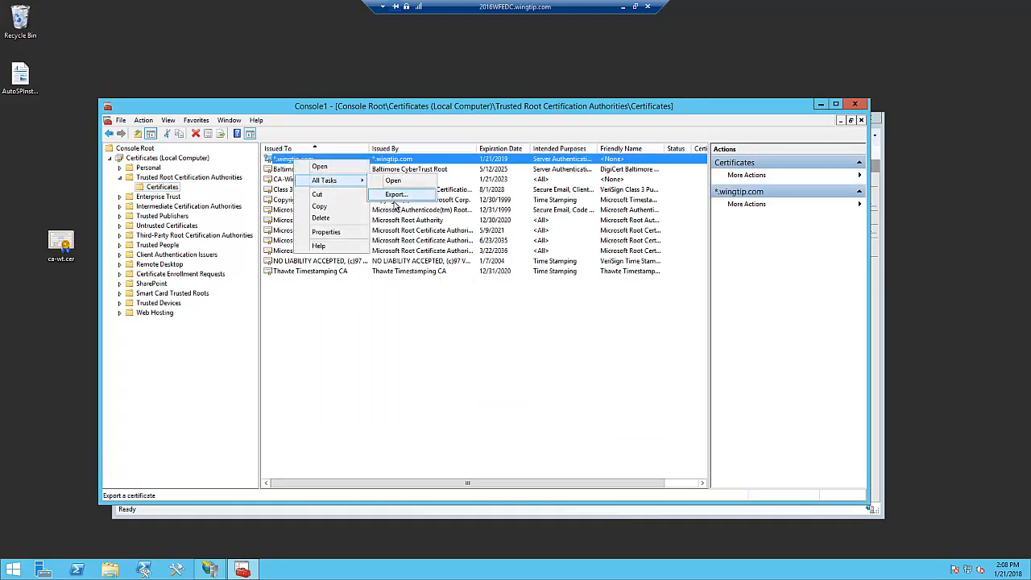
click(395, 197)
click(563, 428)
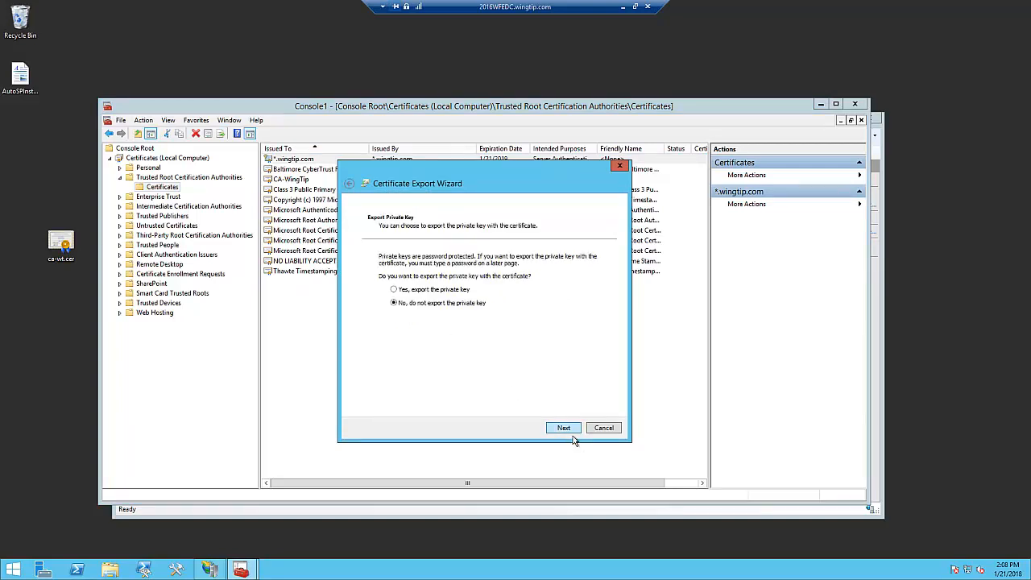
click(423, 293)
click(564, 432)
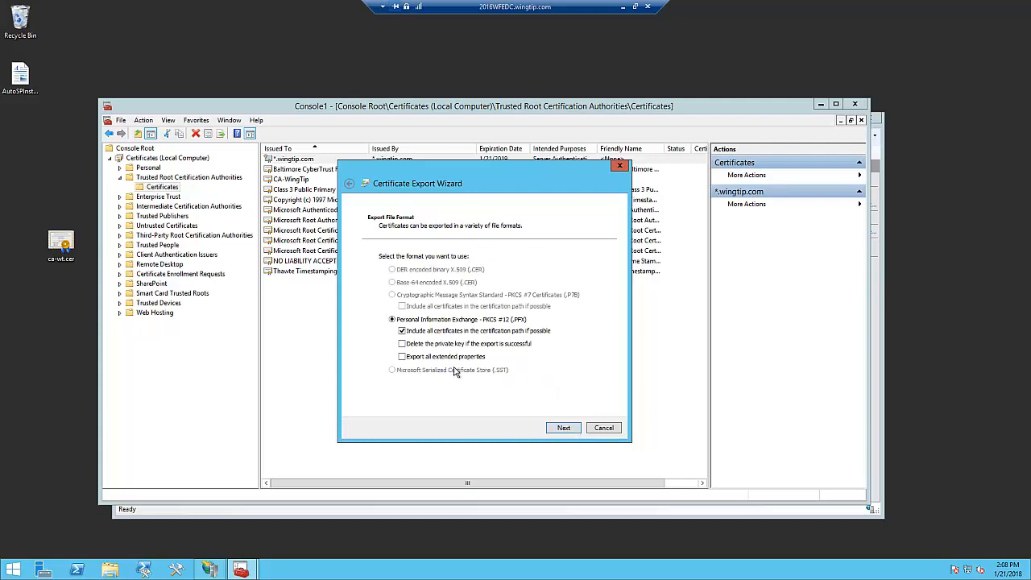
click(574, 431)
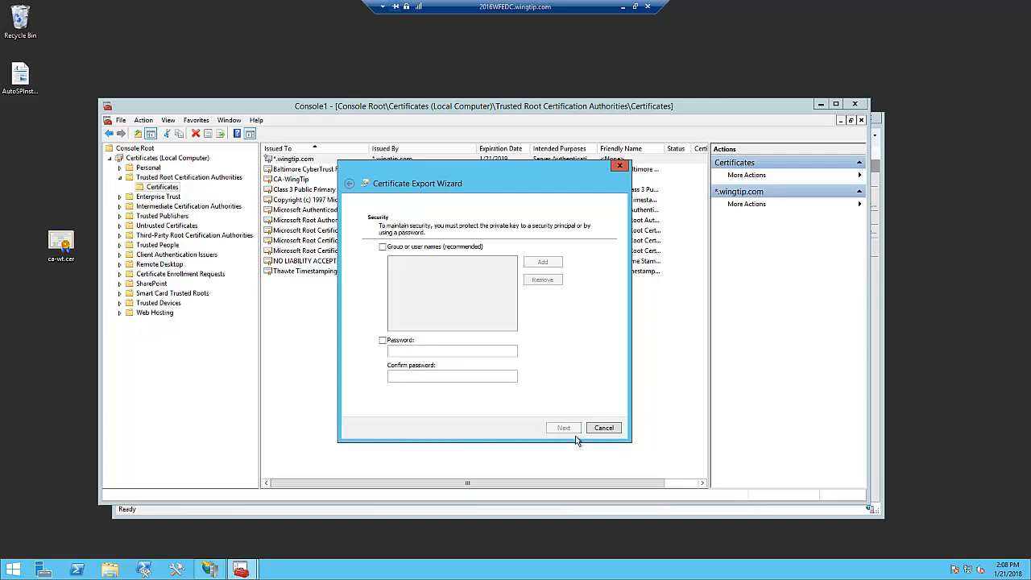
- Protect the exported private key with a password and enter the same password as confirmation
click(383, 340)
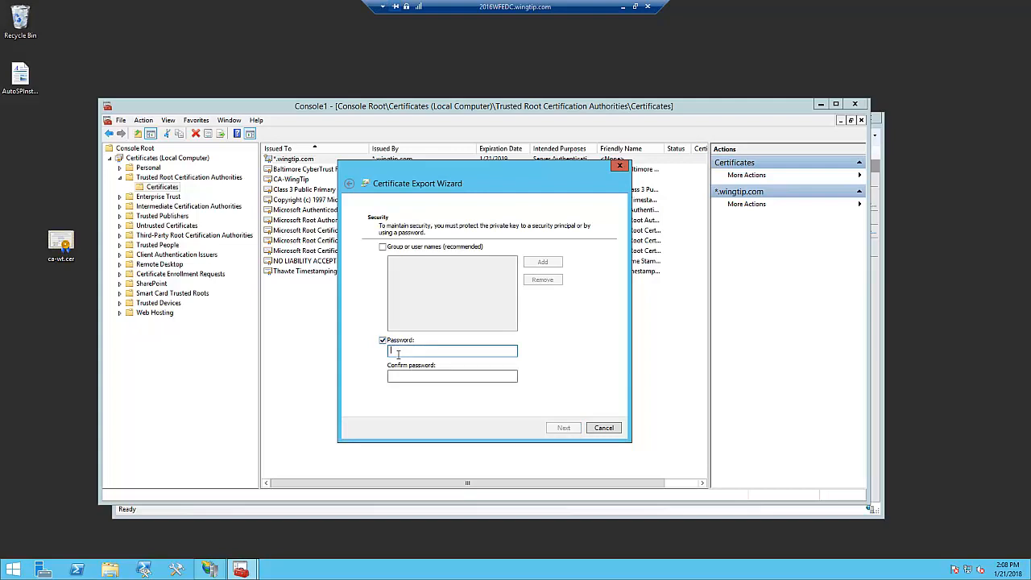
text(P)
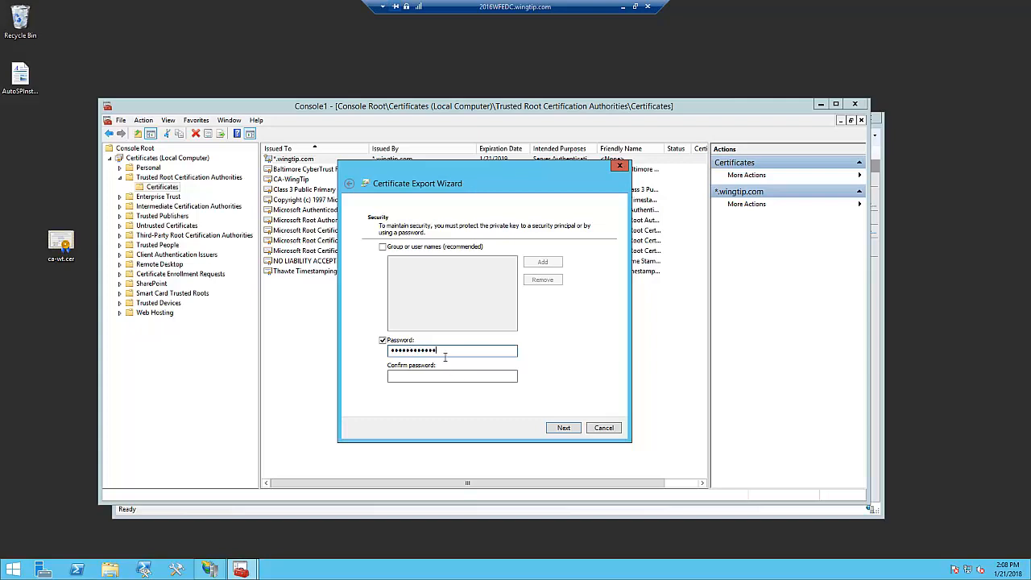
drag(444, 357, 385, 360)
text(Pa)
click(403, 382)
text(Pa)
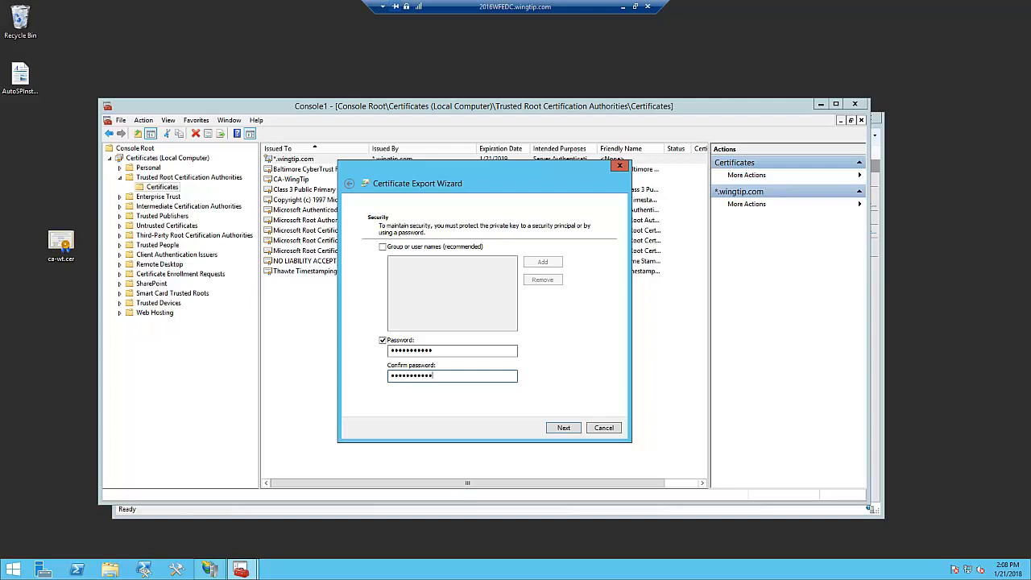
click(568, 427)
- Save the export on the Desktop as wildcard-wingtip.pfx and finish the export wizard
click(583, 268)
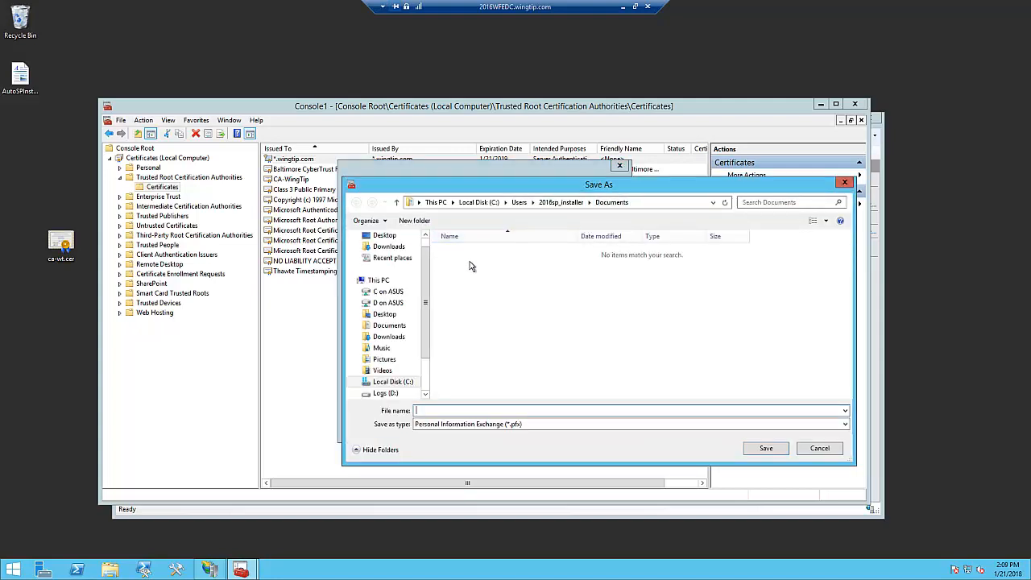
click(385, 235)
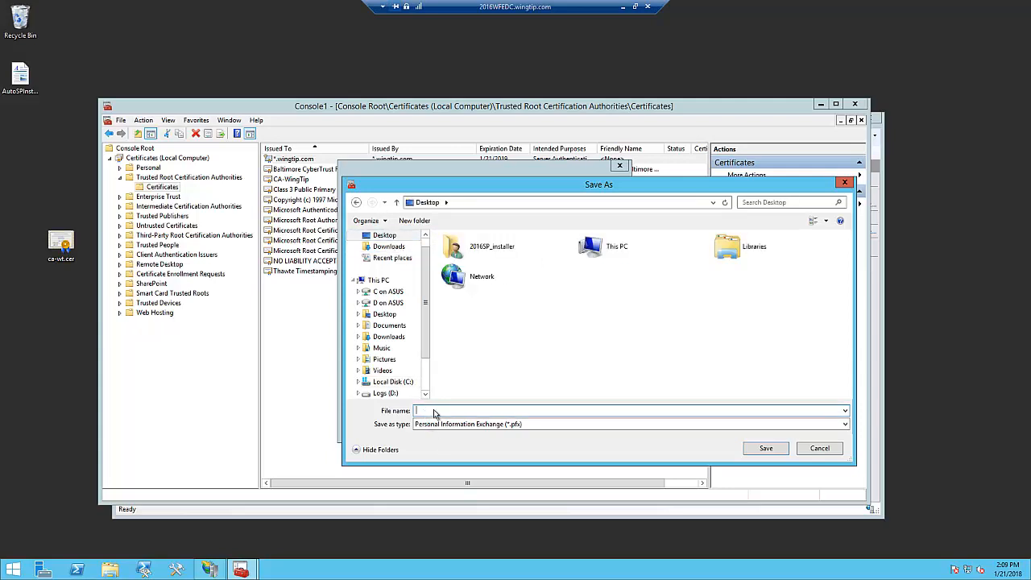
text(wildcard-wingtip)
click(774, 451)
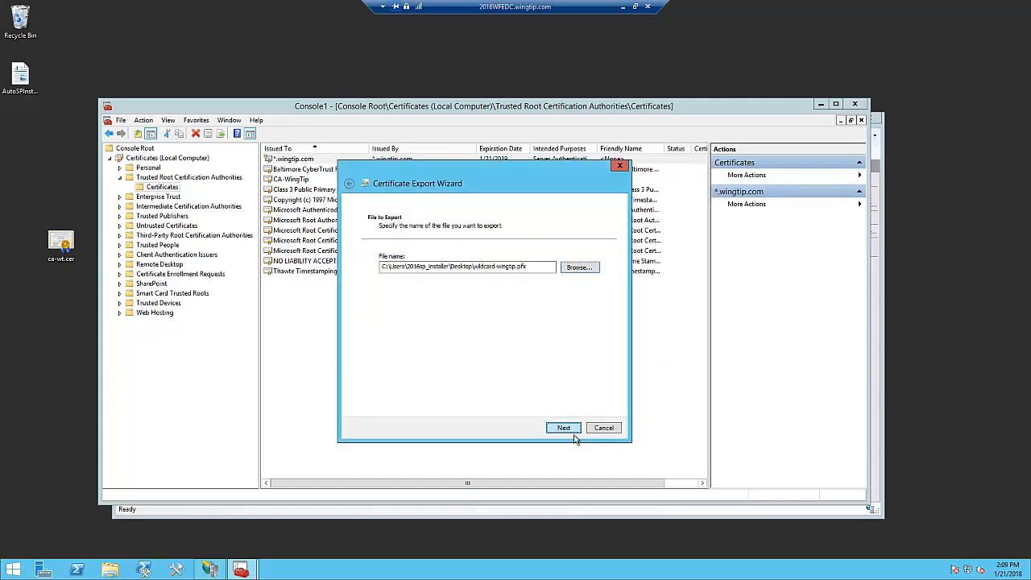
click(568, 429)
click(574, 431)
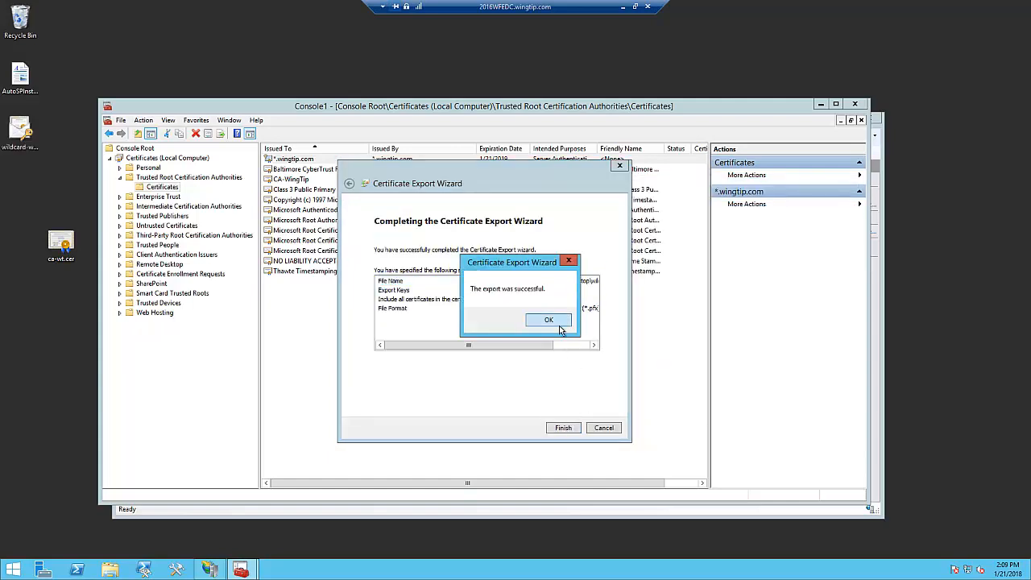
click(558, 320)
- Start importing wildcard-wingtip.pfx from the desktop into the Local Machine store and allow the elevation
double_click(31, 143)
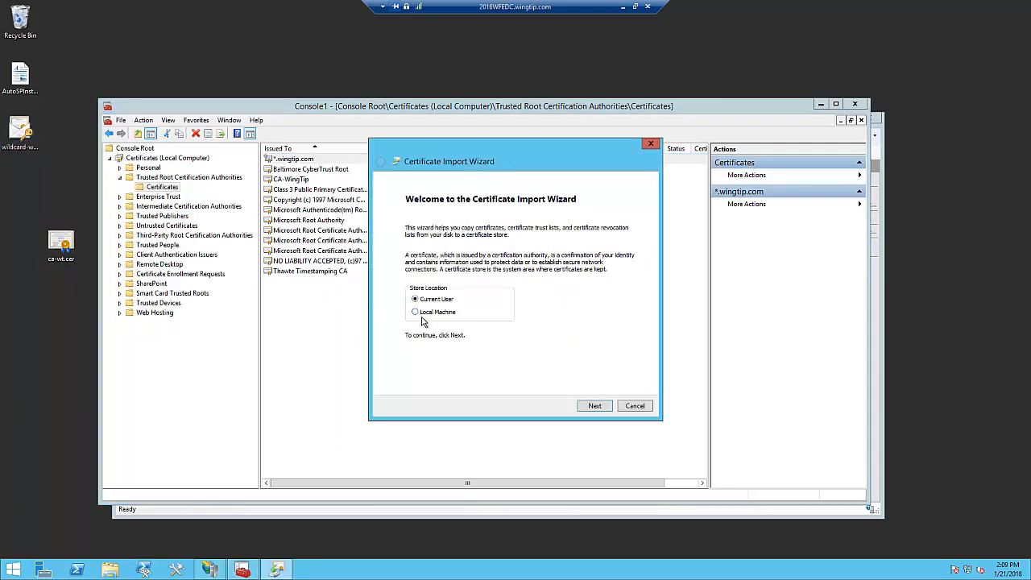
click(427, 311)
click(603, 408)
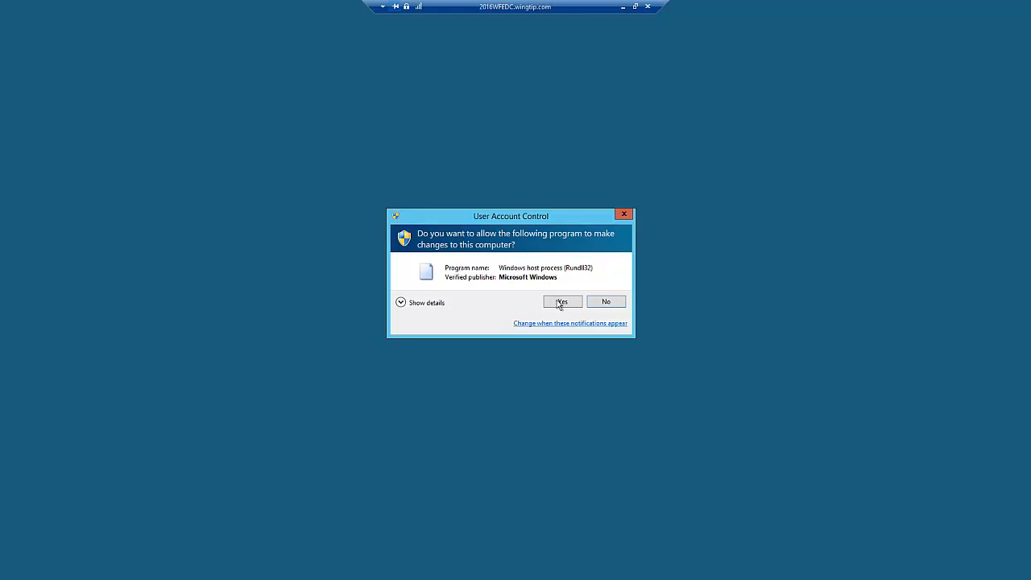
click(561, 302)
click(603, 410)
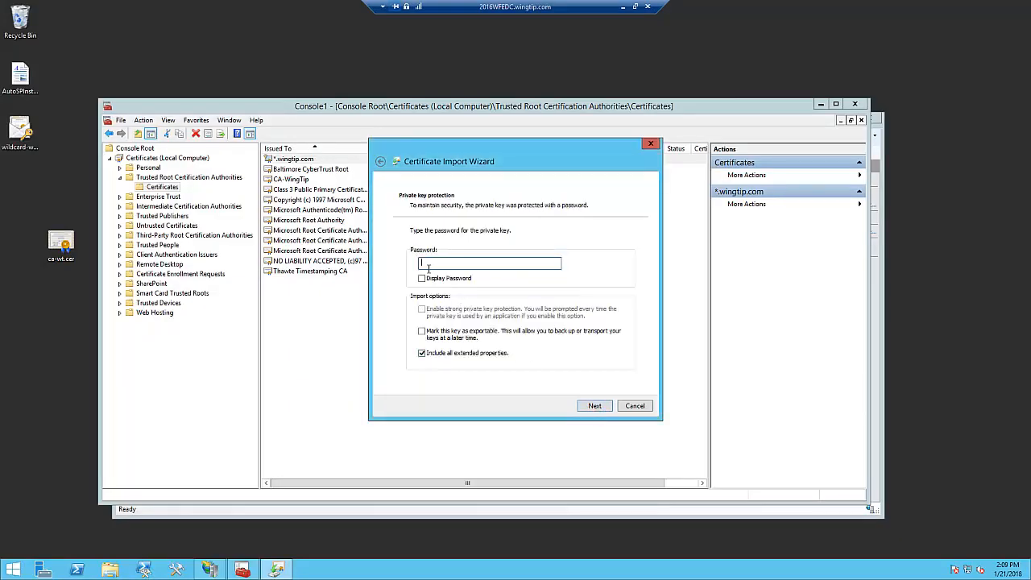
- Enter the private key password with its characters displayed and mark the key as exportable
click(421, 278)
click(427, 265)
click(433, 342)
click(608, 412)
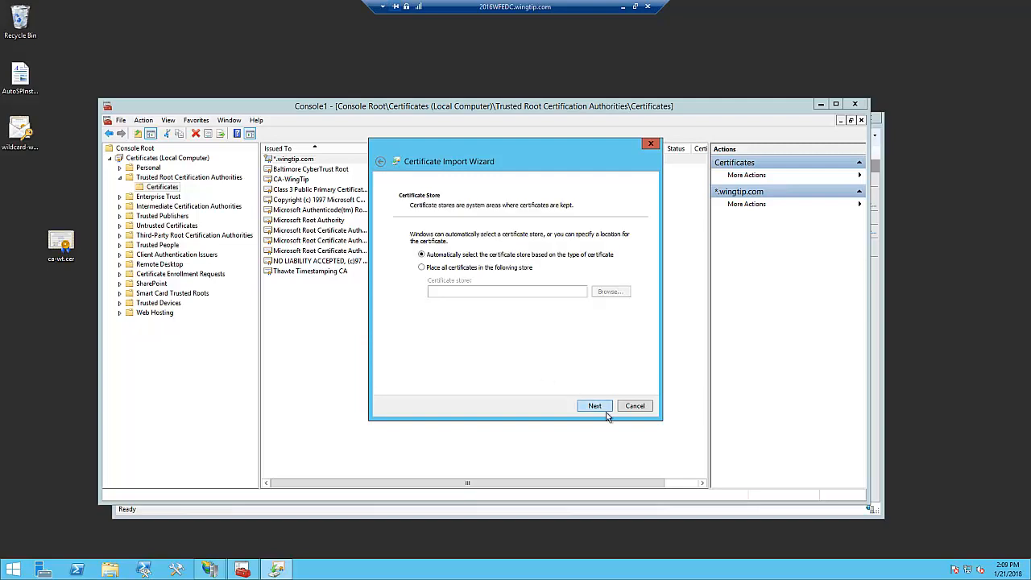
- Complete the import with the certificate store selected automatically by certificate type
click(607, 413)
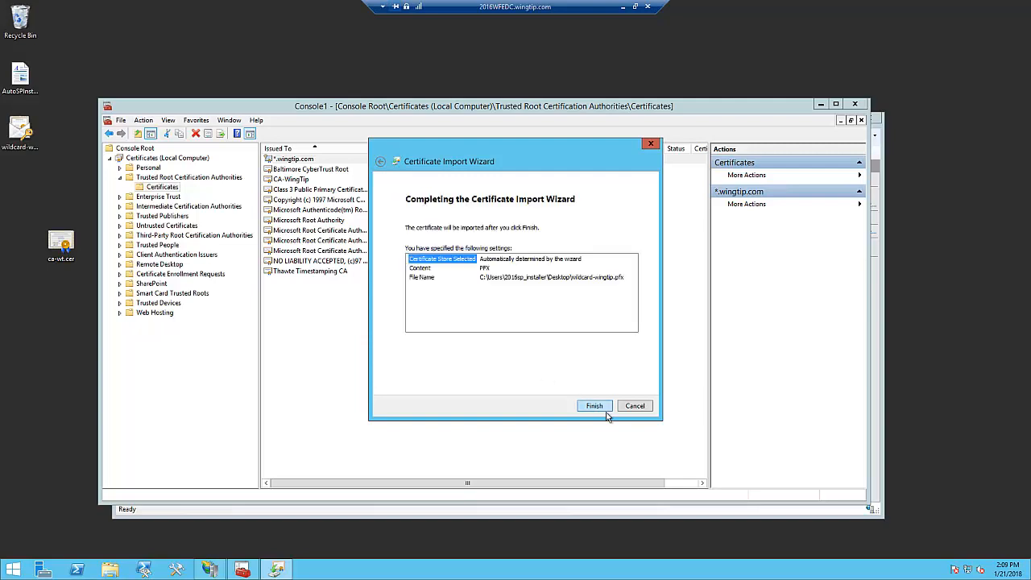
click(607, 412)
click(559, 326)
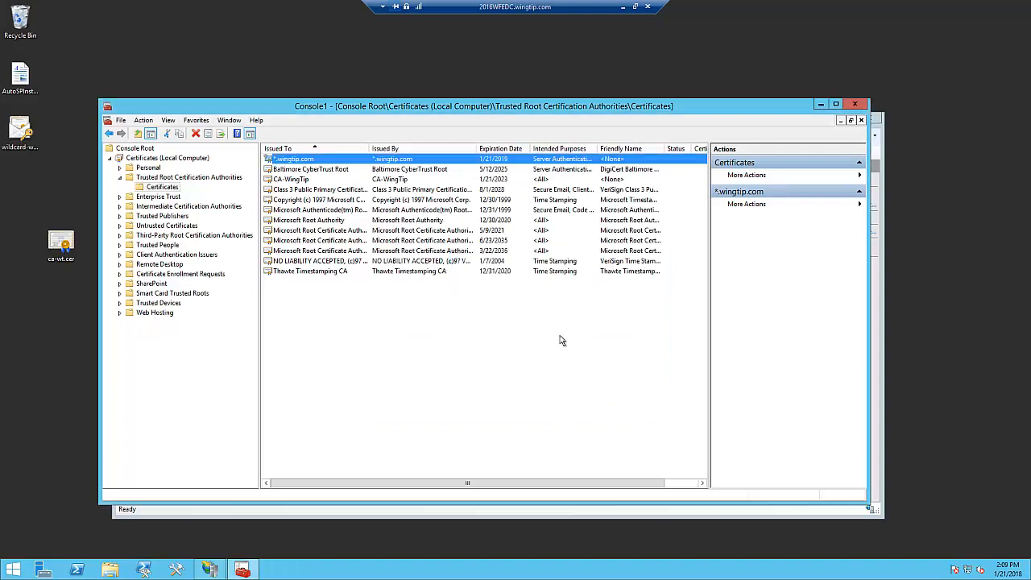
- Open the list of certificates in the Personal store of the local computer
click(148, 167)
click(119, 168)
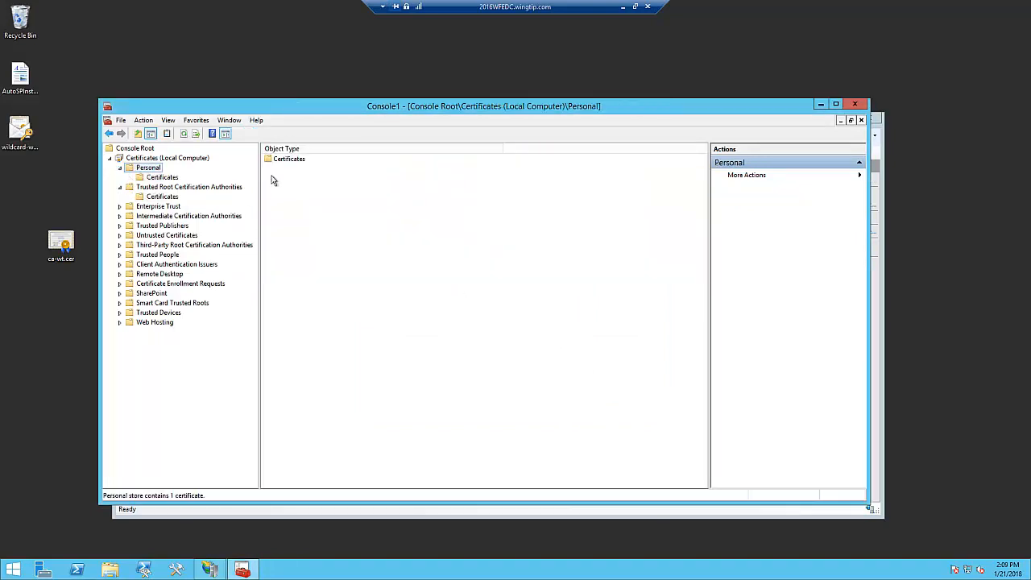
click(290, 164)
double_click(291, 161)
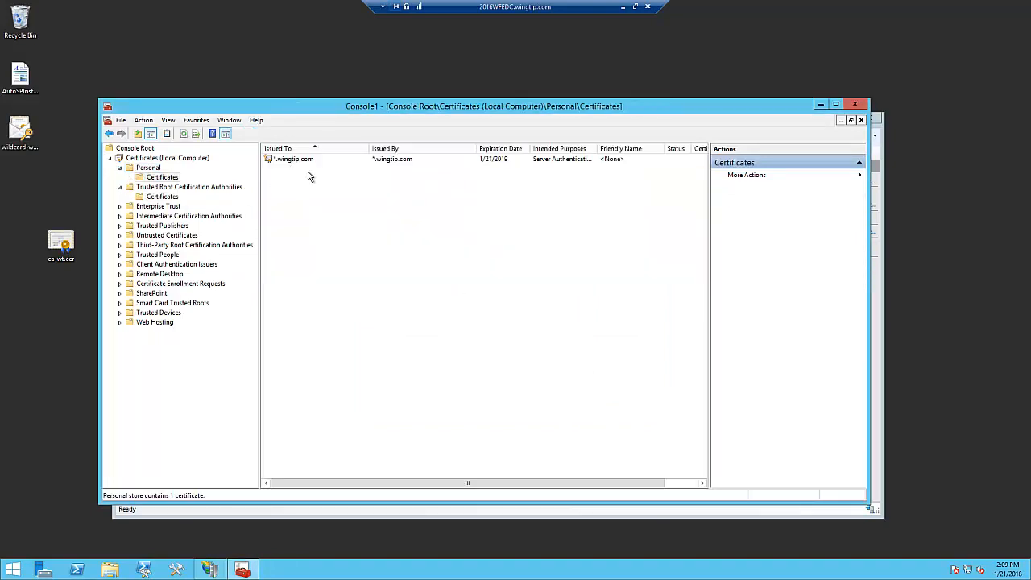
- Start another import of wildcard-wingtip.pfx from the desktop into the Local Machine store, allowing the elevation and accepting the file path
double_click(24, 136)
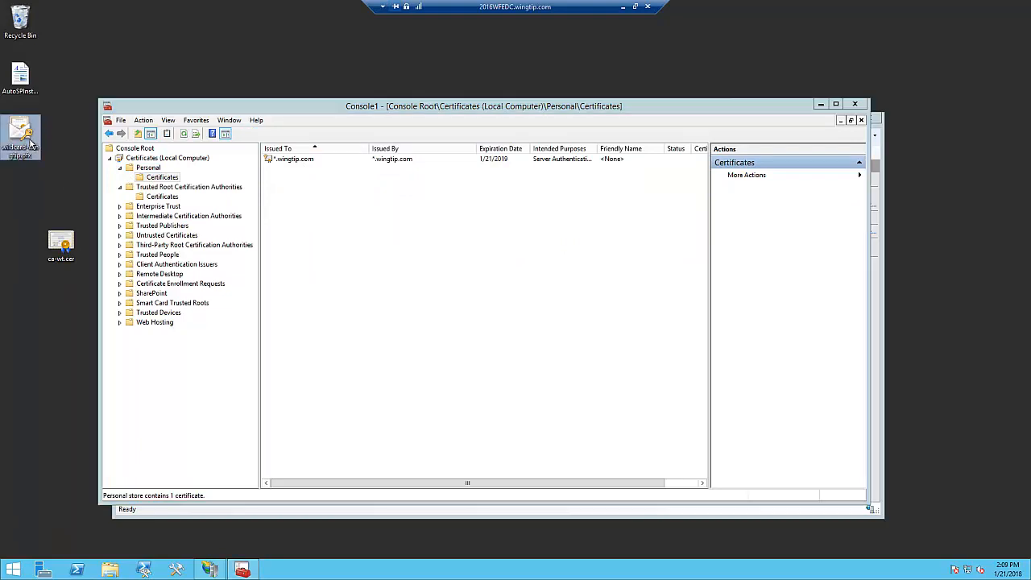
click(427, 314)
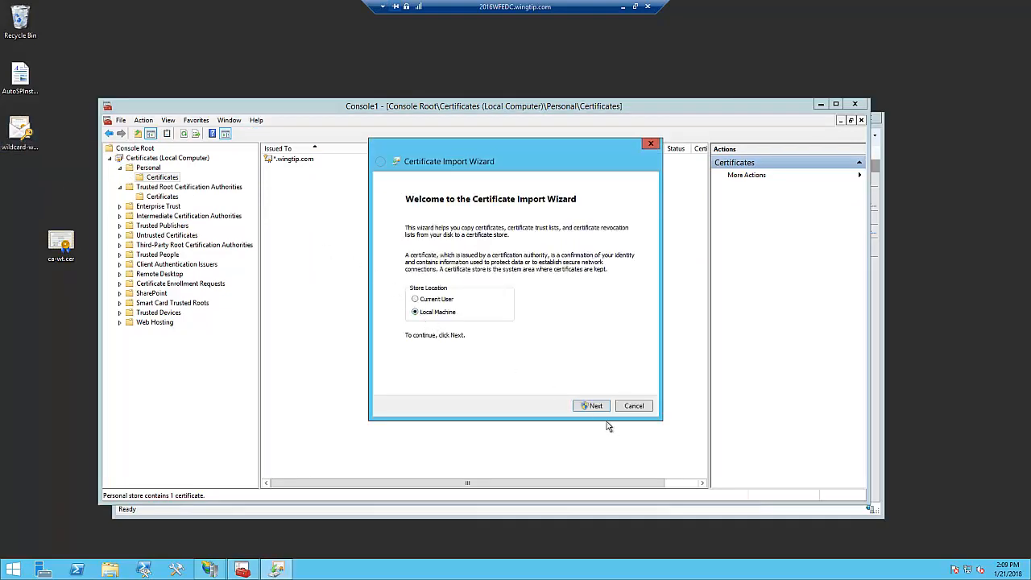
click(591, 407)
click(575, 305)
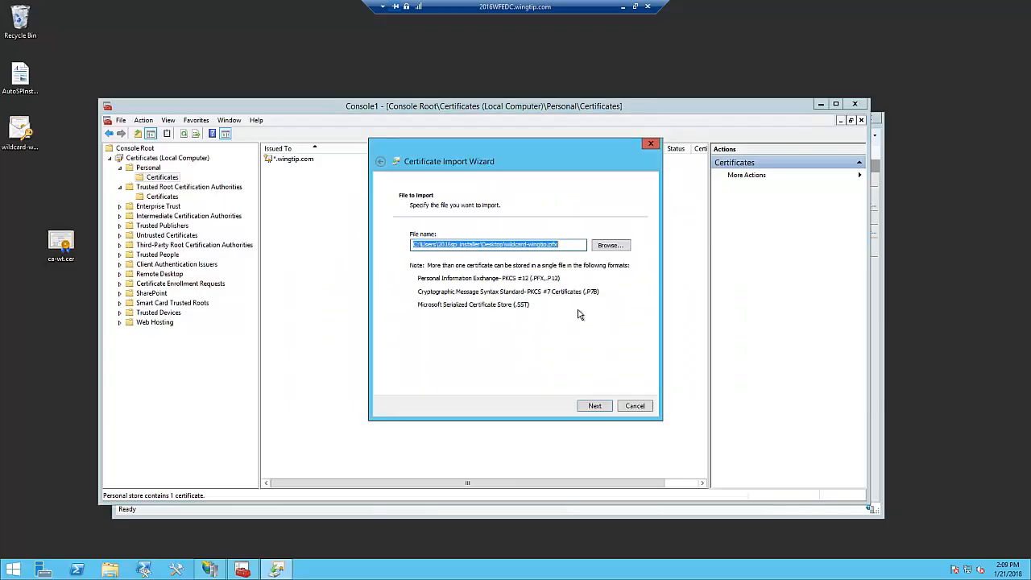
click(609, 408)
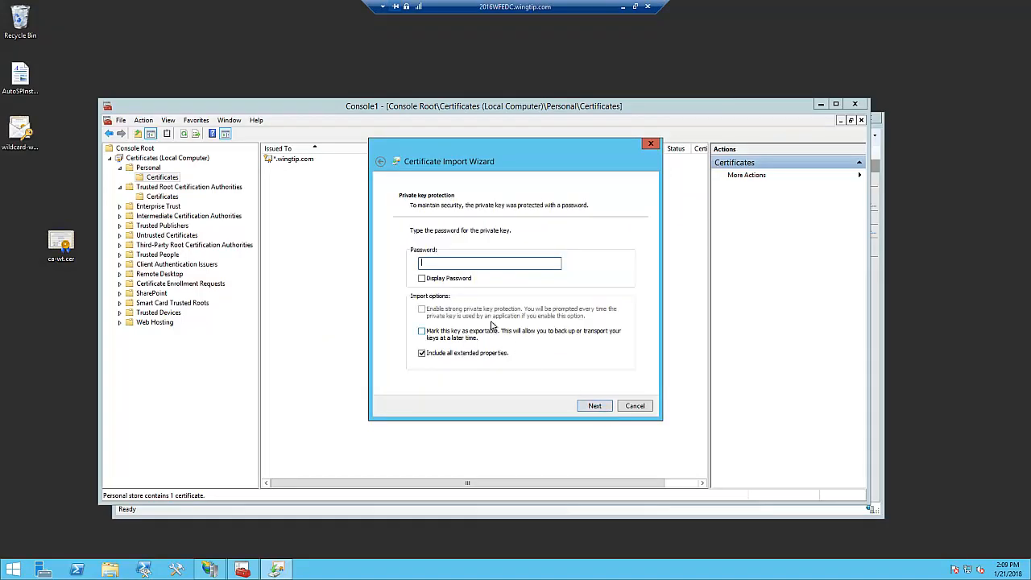
- Enter the private key password with its characters displayed and make the key exportable for this second import
click(421, 278)
click(430, 336)
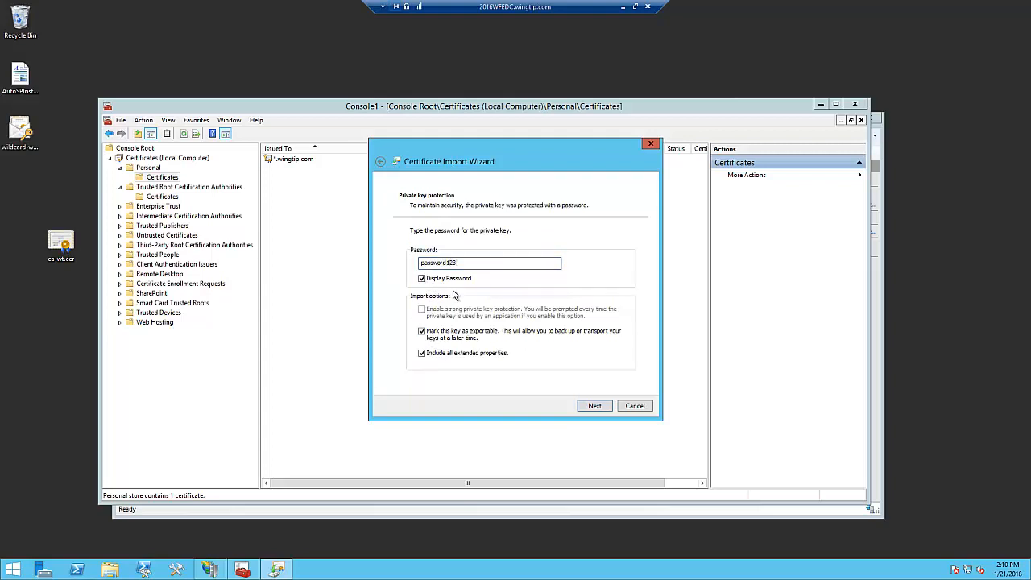
click(601, 411)
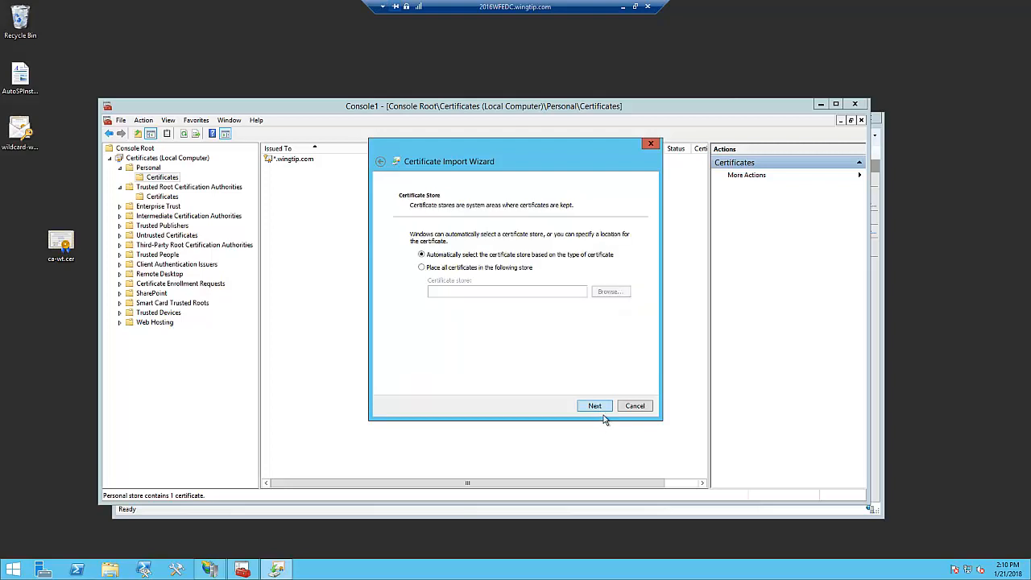
- Place the certificate in the Trusted Root Certification Authorities store and complete the import
click(425, 268)
click(617, 296)
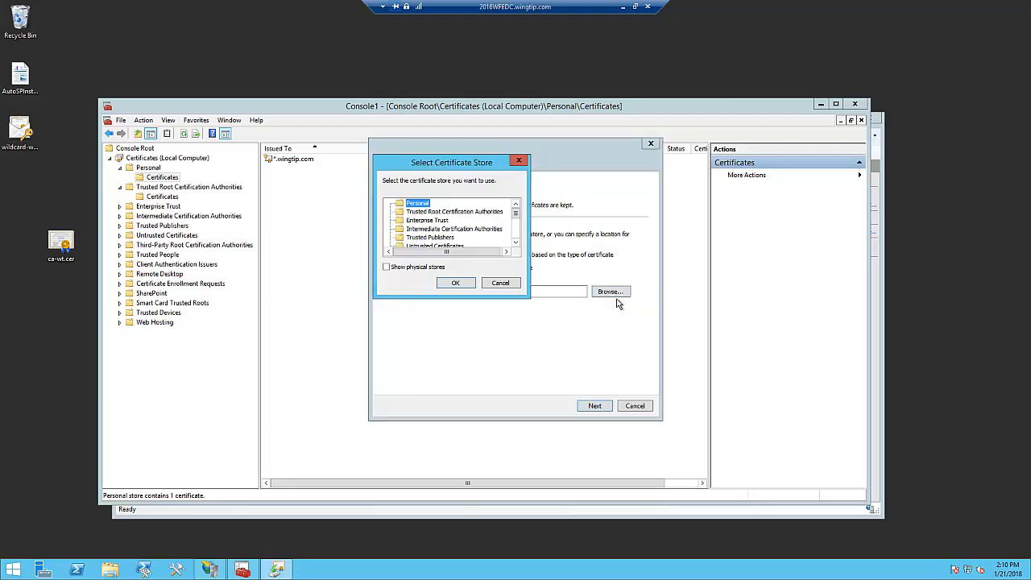
click(448, 212)
click(458, 281)
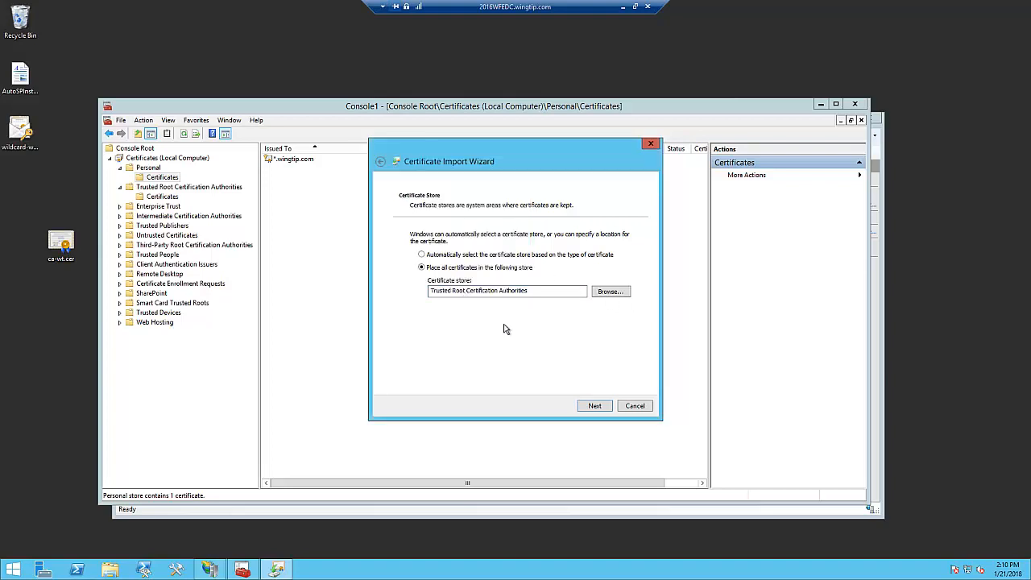
click(594, 409)
click(600, 411)
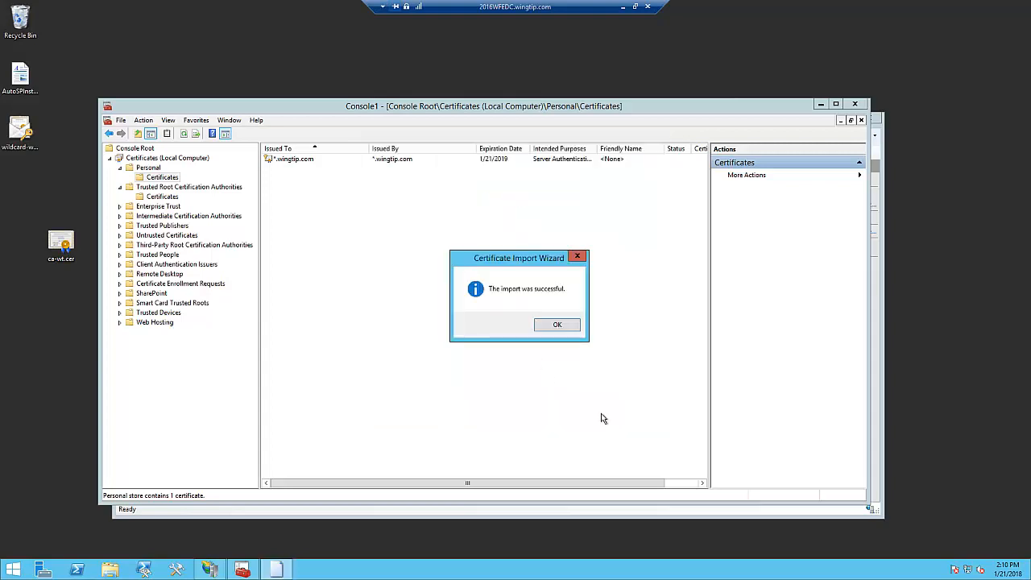
click(569, 334)
- Check the trusted root certificates list, then close the console without saving its settings and close IIS Manager
click(167, 198)
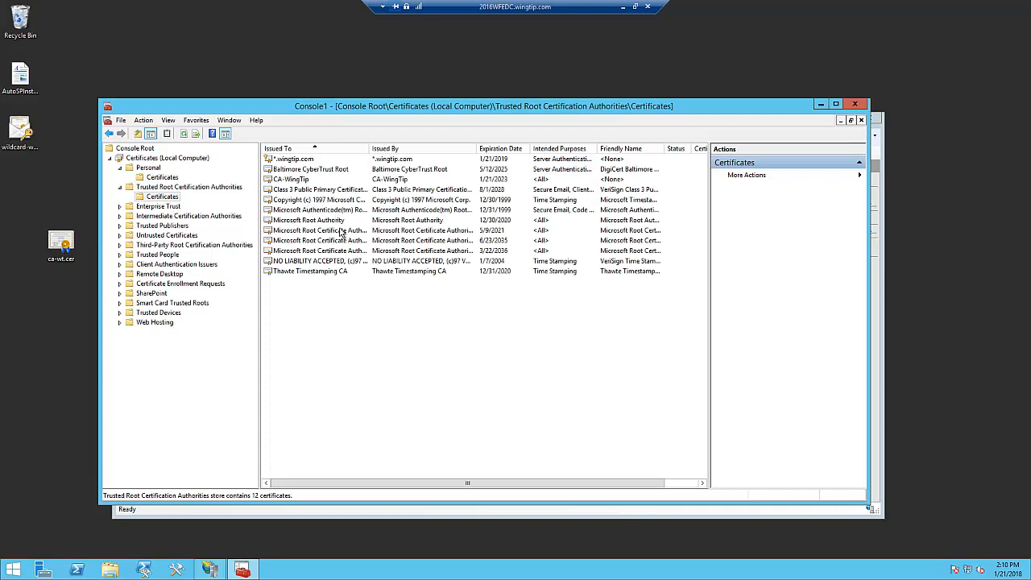
click(854, 104)
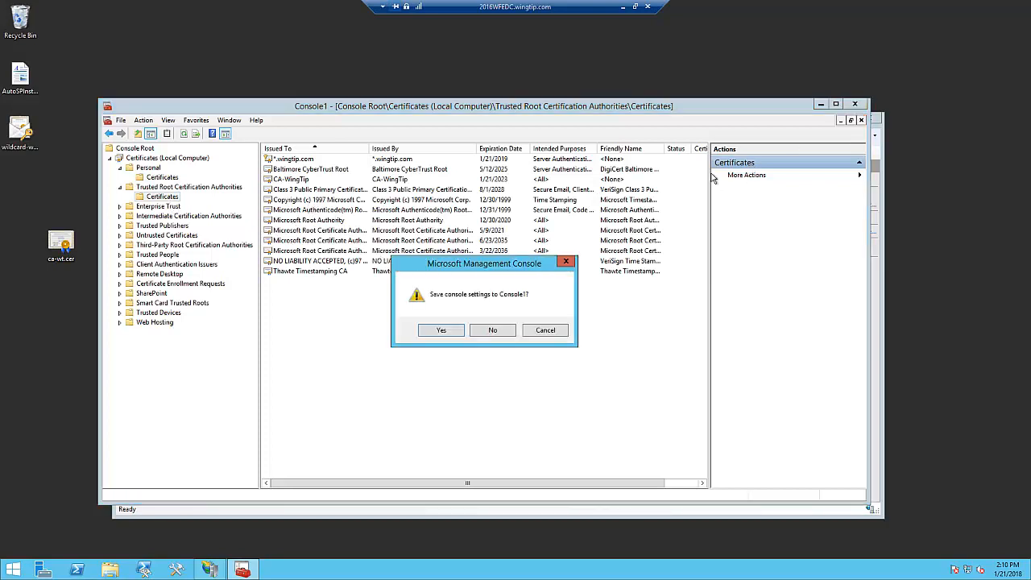
click(501, 332)
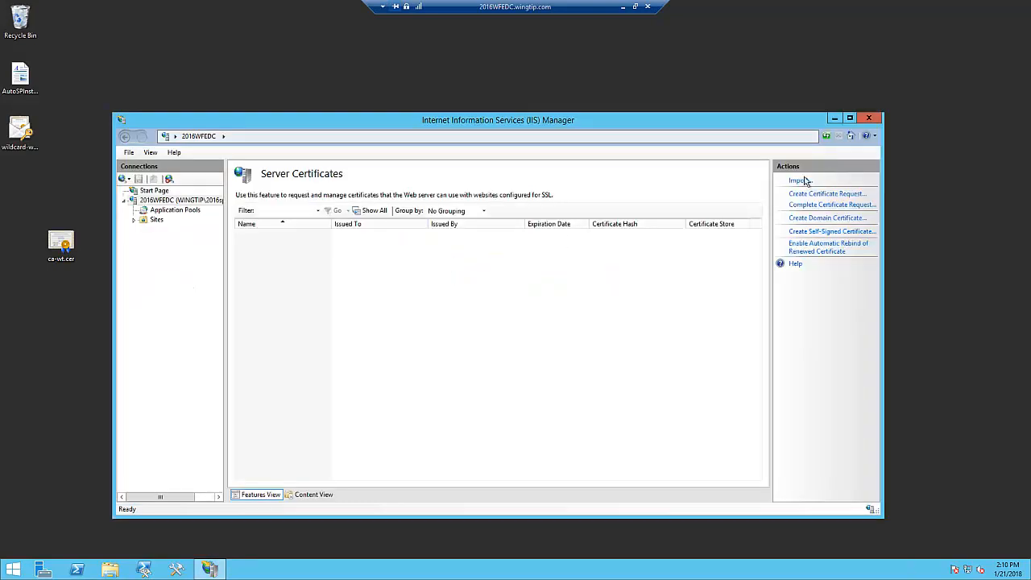
click(877, 123)
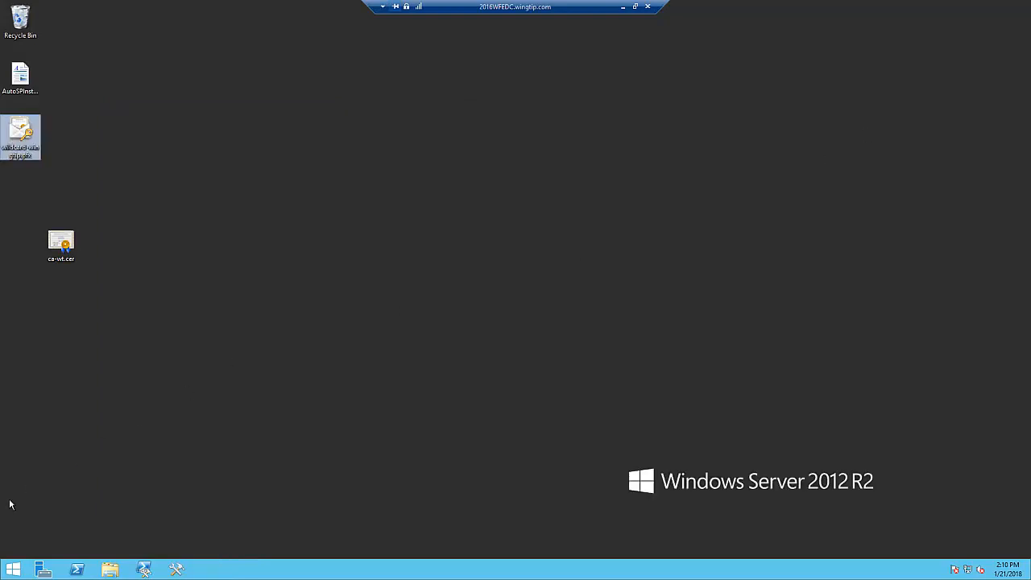
- Relaunch IIS Manager by running inetmgr and open the server certificates of 2016WFEDC
right_click(13, 569)
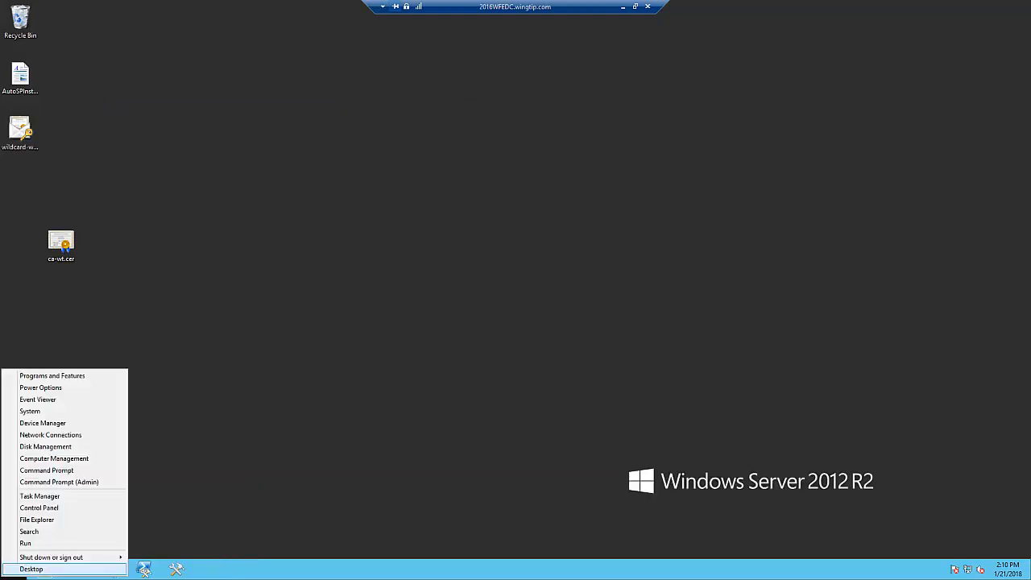
click(35, 547)
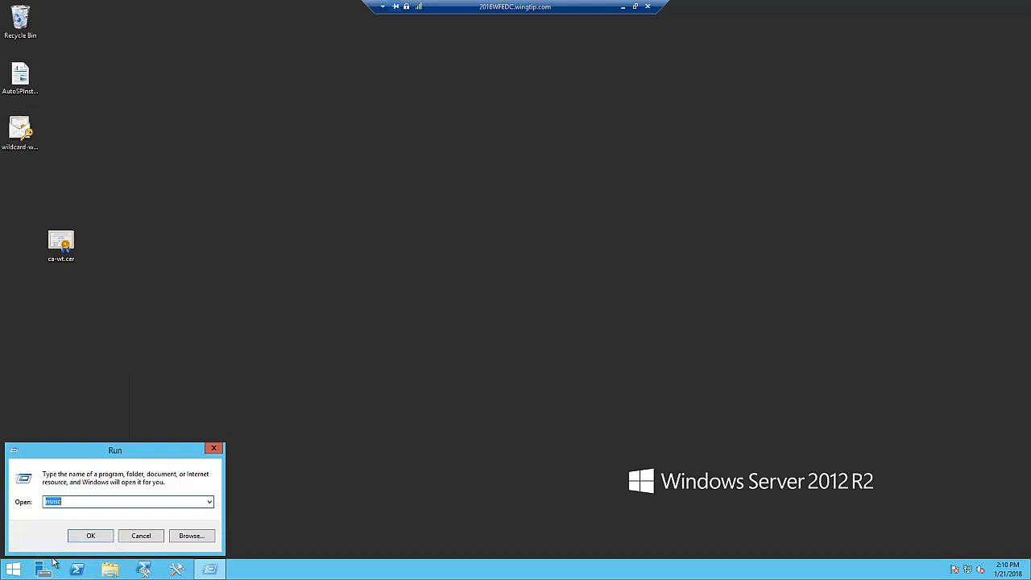
text(ins)
key(BackSpace)
key(BackSpace)
text(et)
key(Down)
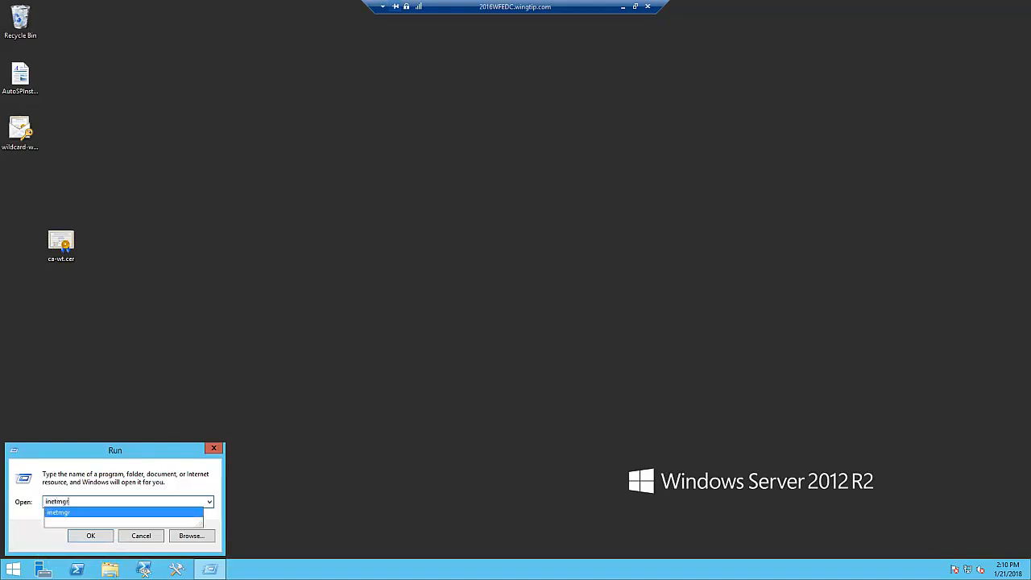
key(Return)
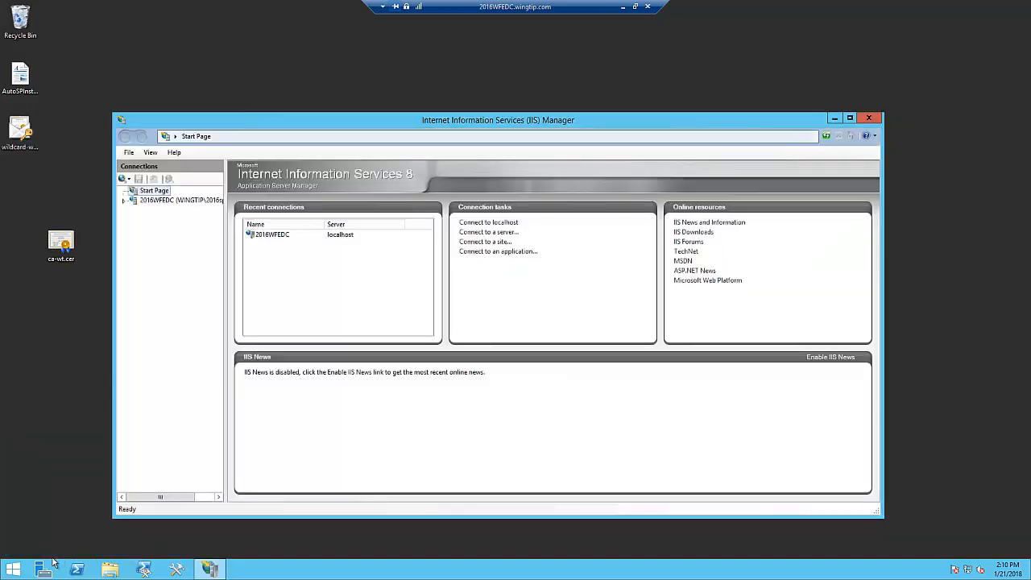
double_click(133, 201)
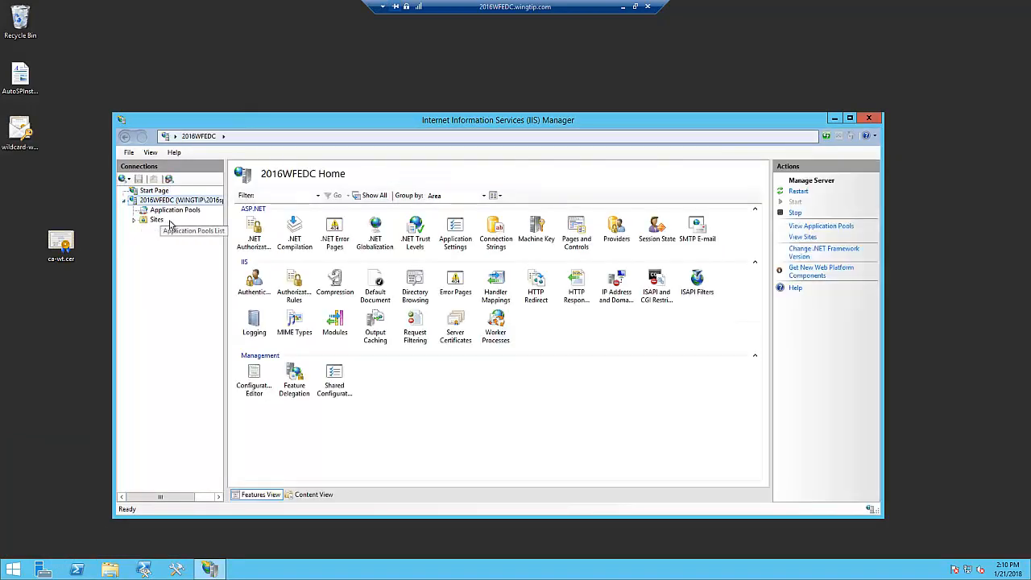
double_click(455, 326)
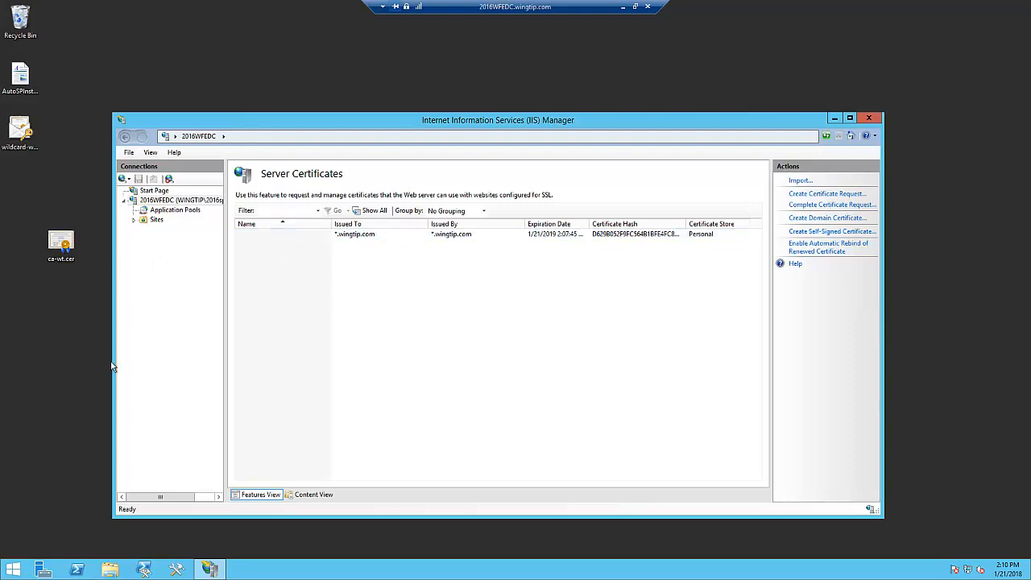
- Run mmc to start an empty management console and allow the elevation
right_click(13, 570)
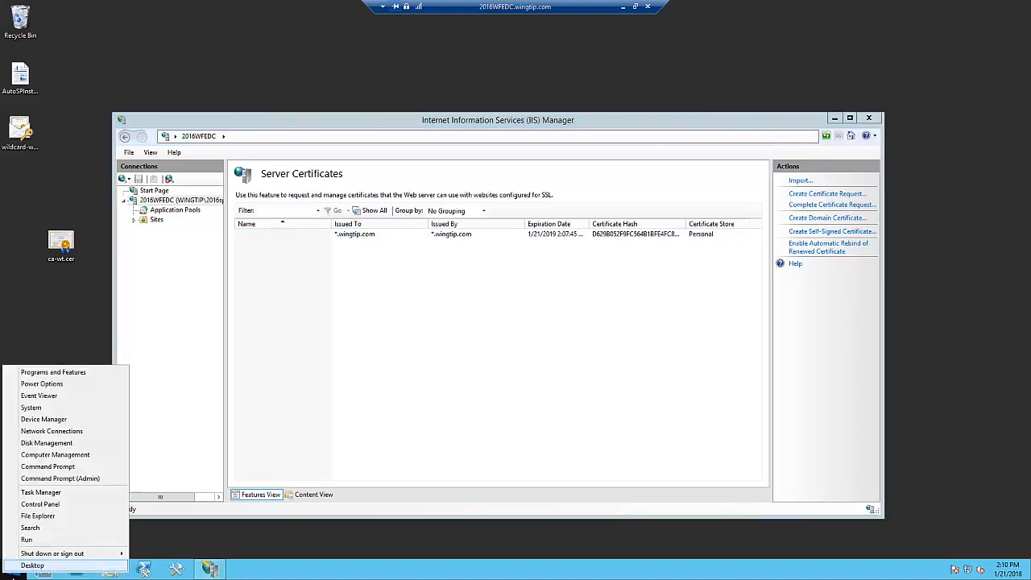
click(40, 539)
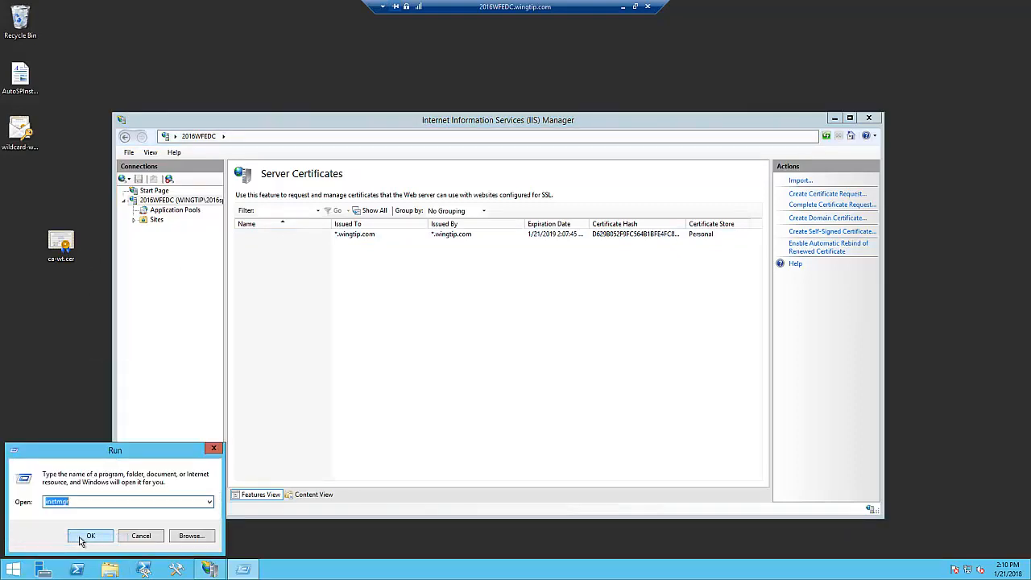
text(mmc)
click(89, 536)
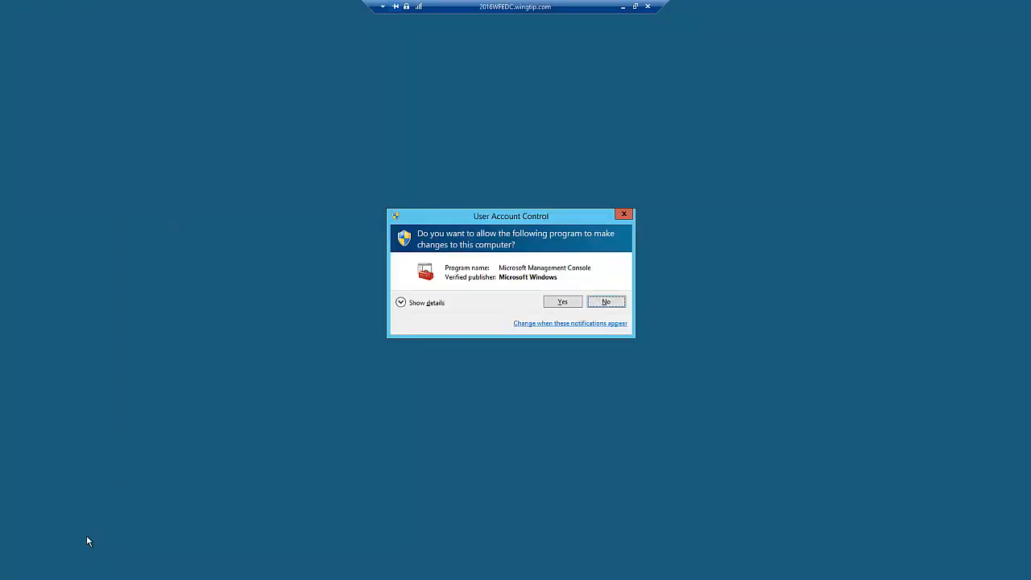
click(563, 302)
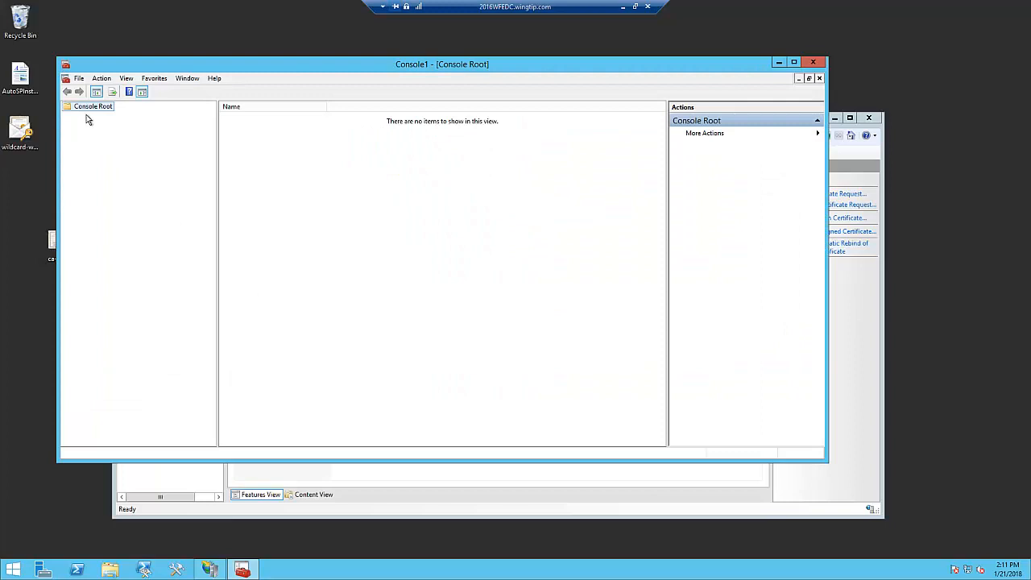
- Add the Certificates snap-in to the console for the computer account of the local computer
click(79, 78)
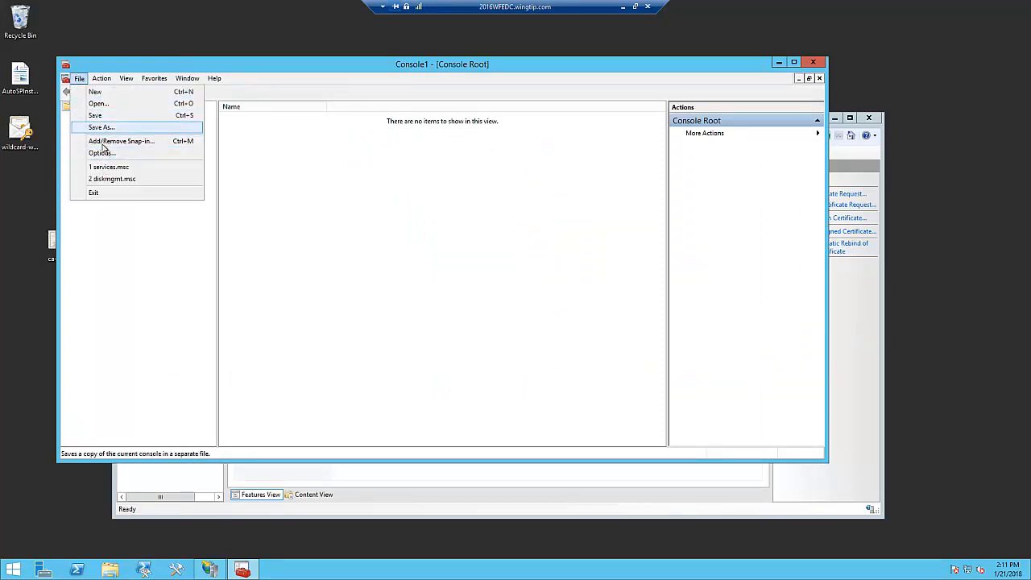
click(103, 143)
click(296, 214)
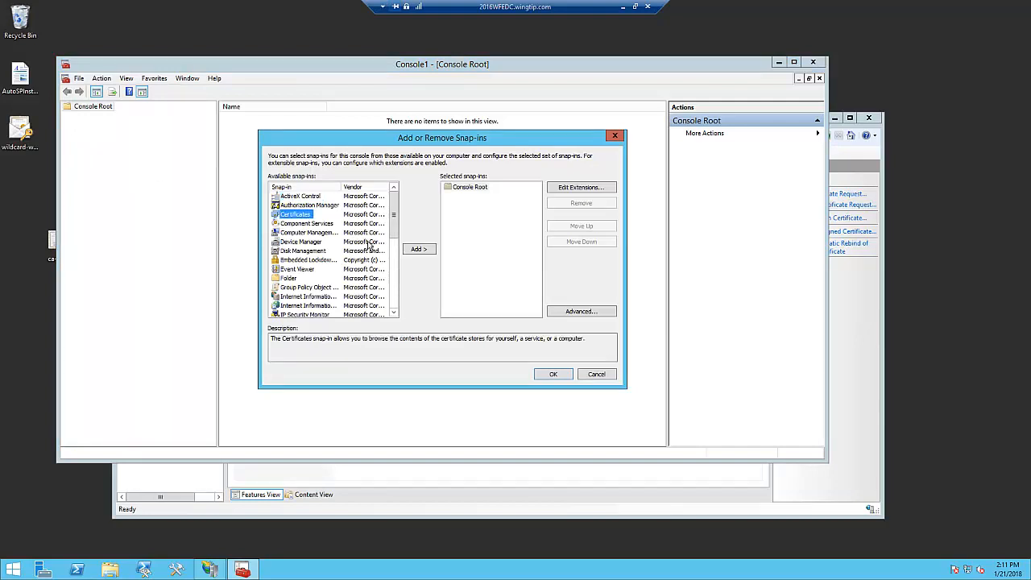
click(421, 250)
click(308, 205)
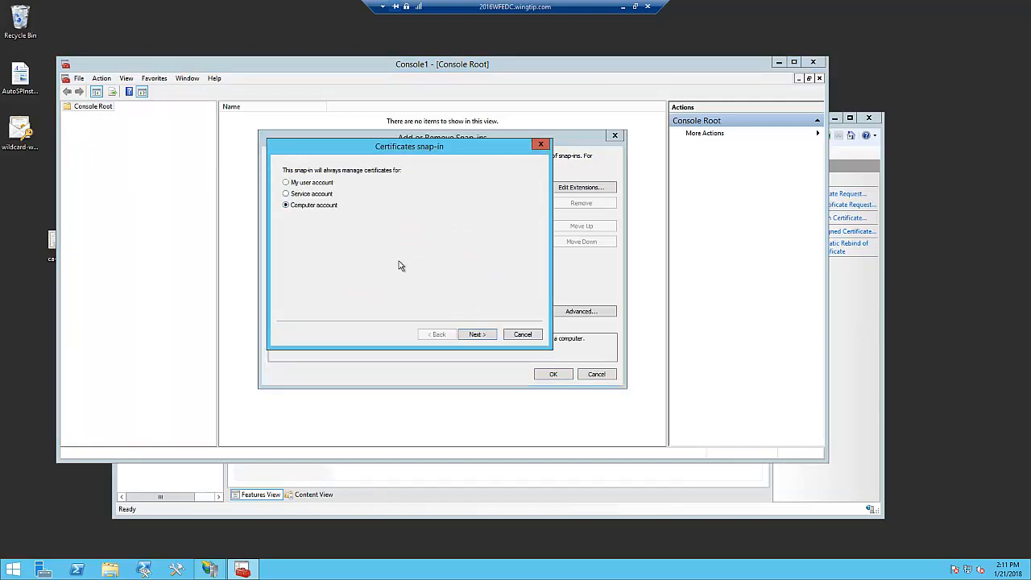
click(487, 337)
click(479, 336)
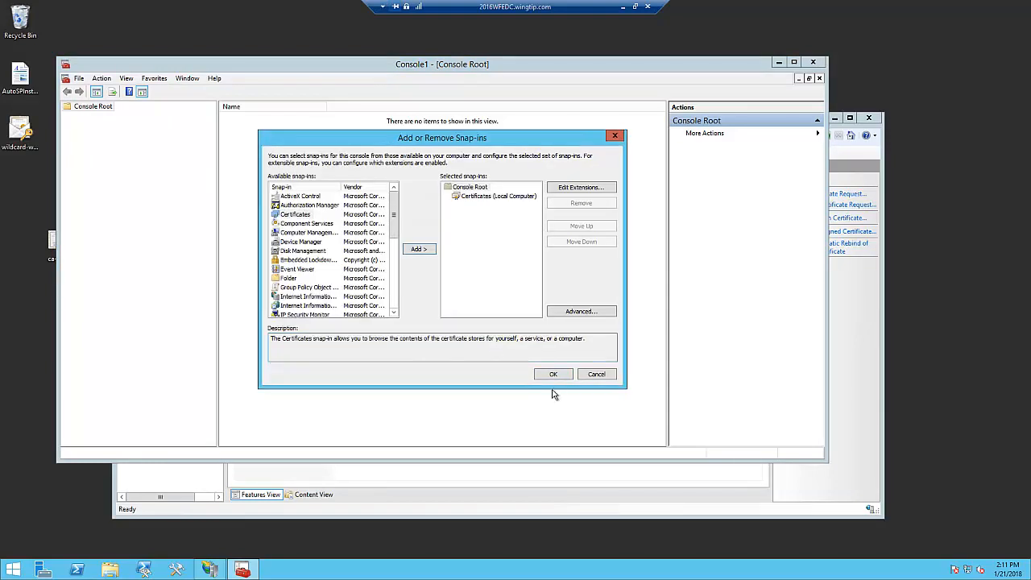
click(553, 375)
- Set the friendly name of the *.wingtip.com certificate in the local computer's Personal store to *.wingtip.com
click(68, 116)
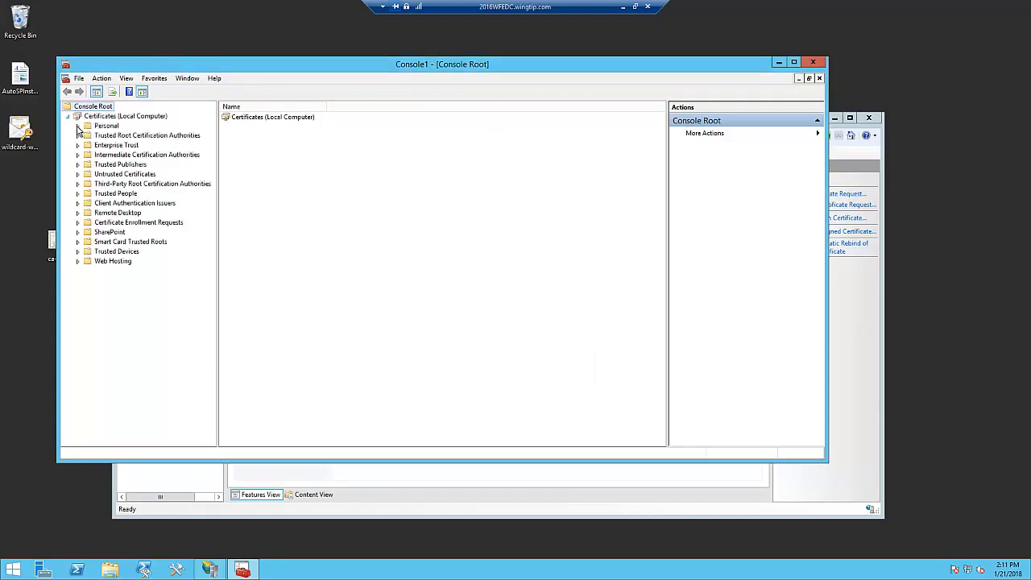
click(77, 125)
click(119, 135)
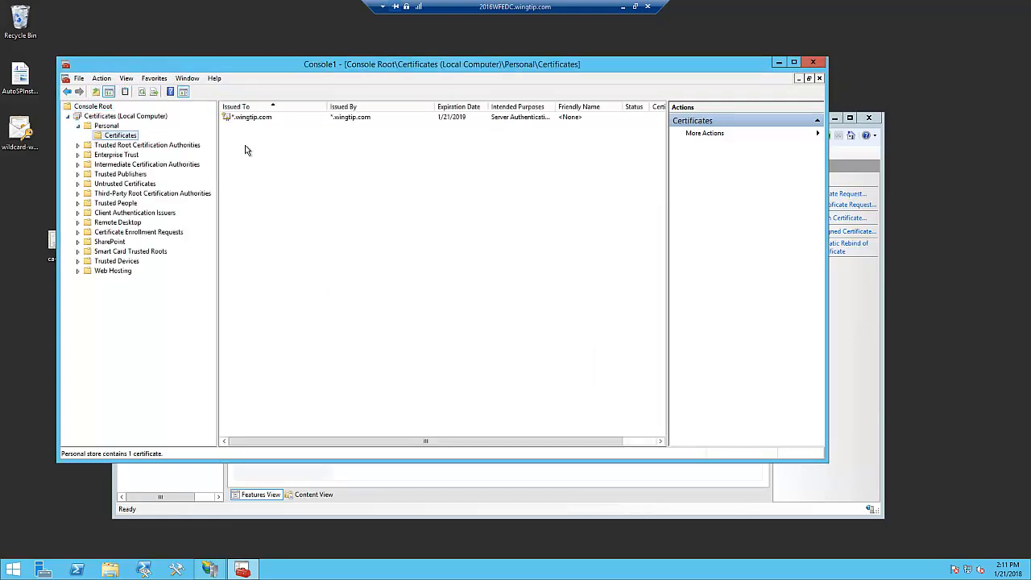
click(254, 119)
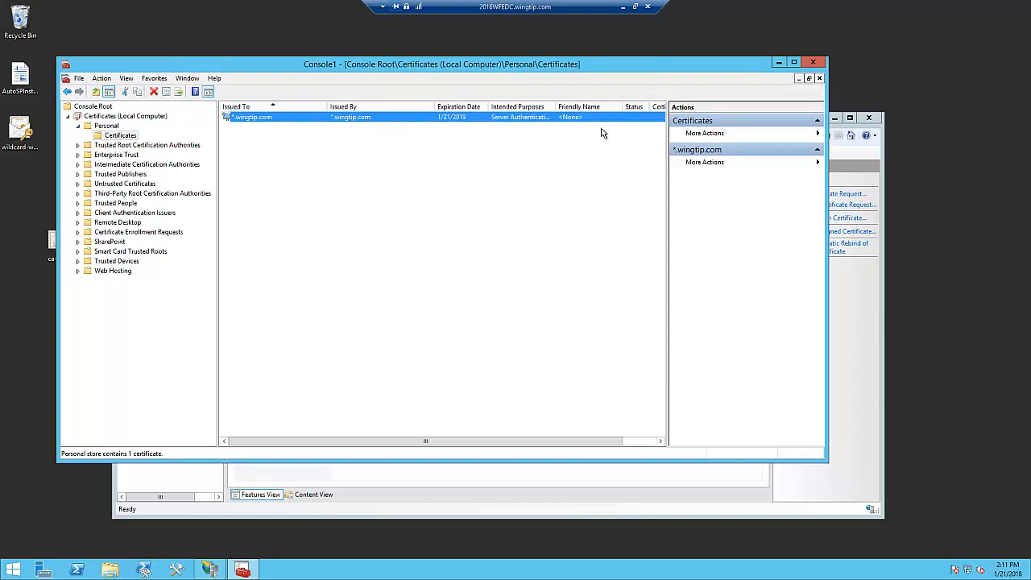
right_click(252, 128)
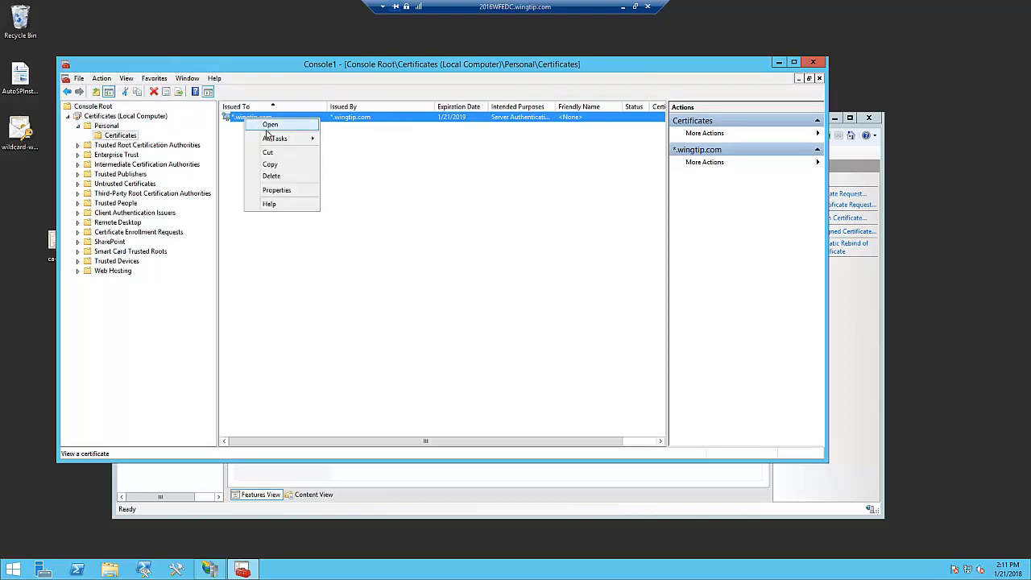
click(278, 192)
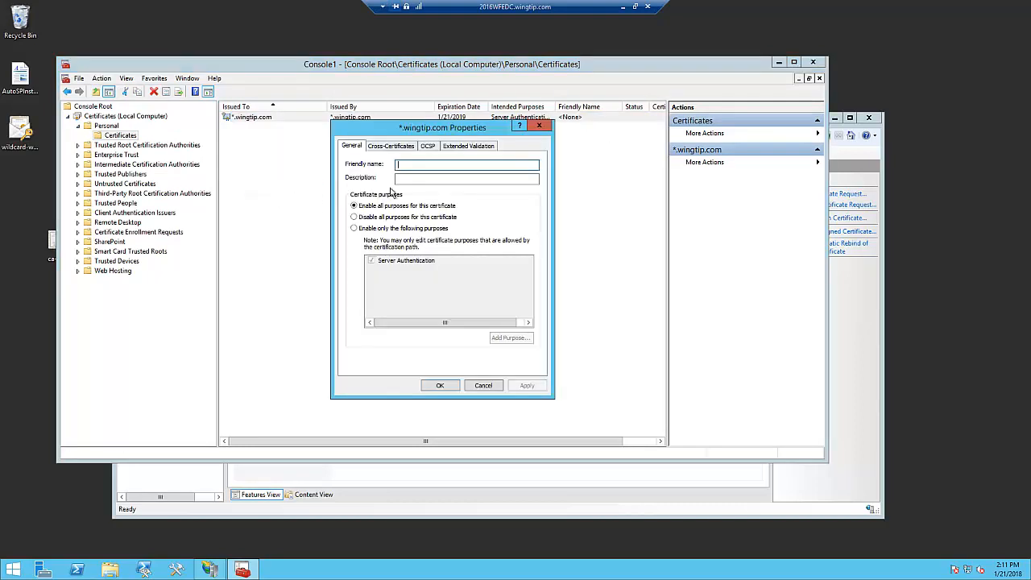
text(*)
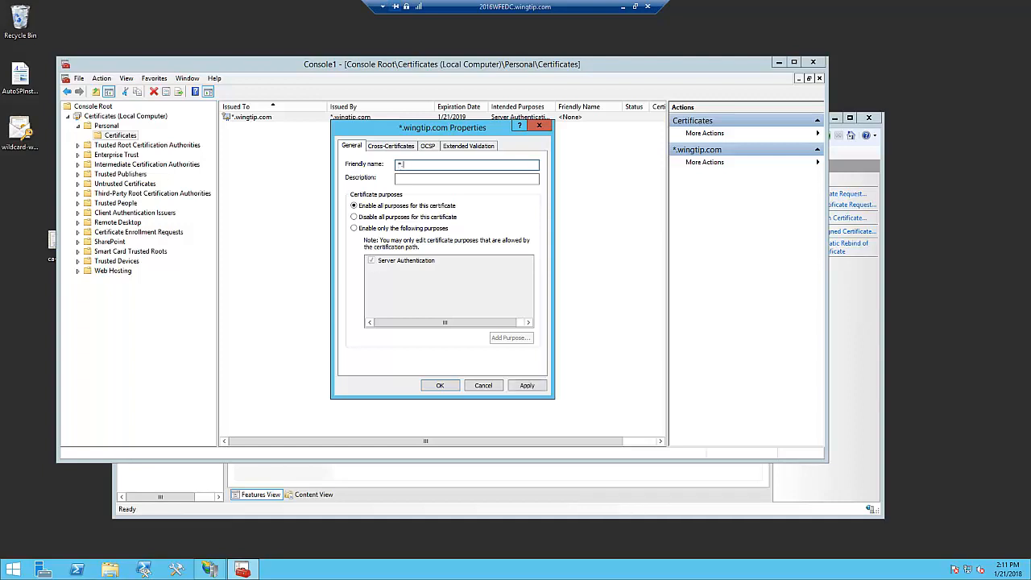
text(.com)
click(535, 388)
click(440, 387)
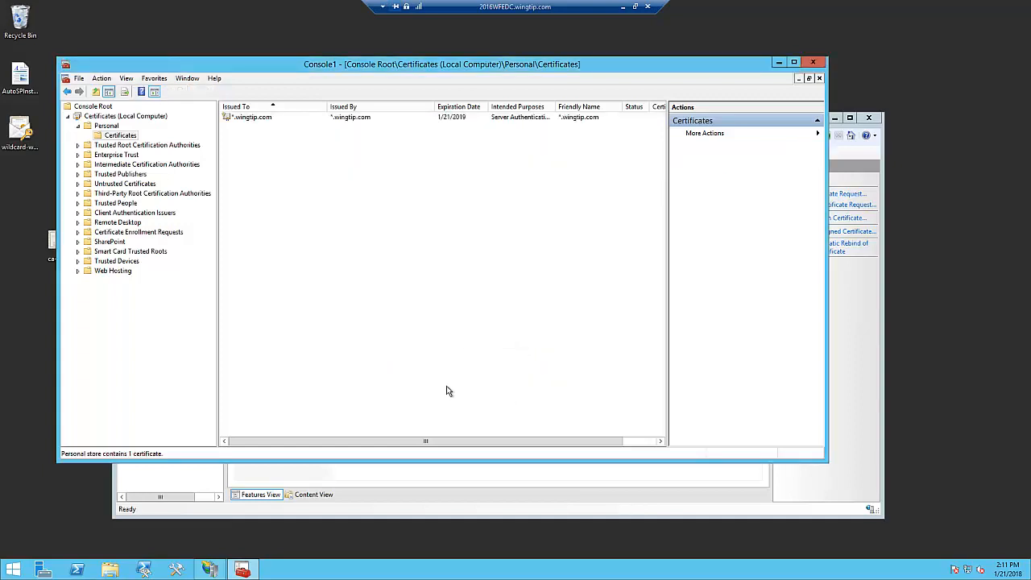
- Set the friendly name of the *.wingtip.com certificate in Trusted Root Certification Authorities to *.wingtip.com and close the console without saving
click(102, 148)
click(78, 146)
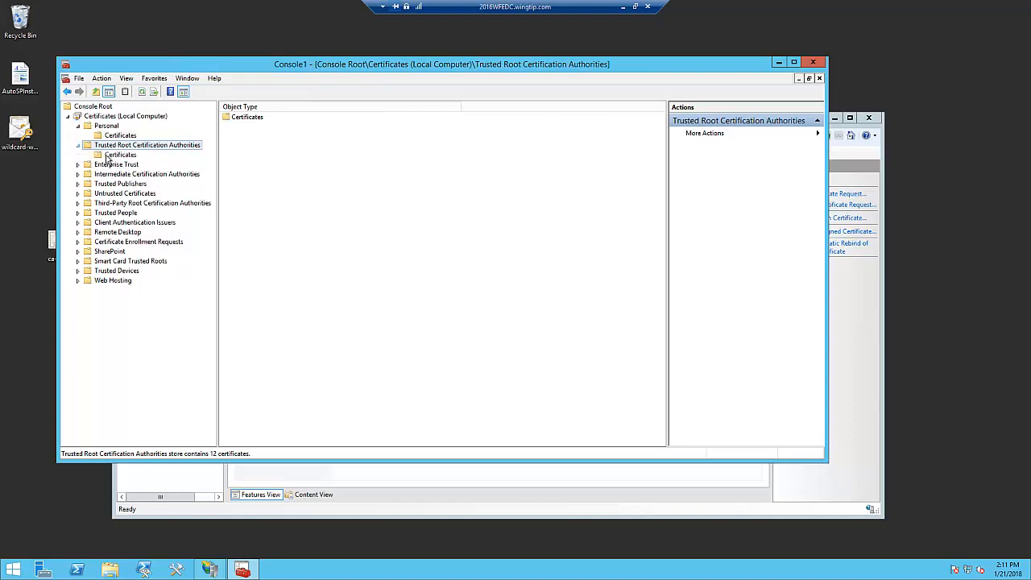
click(120, 156)
click(260, 123)
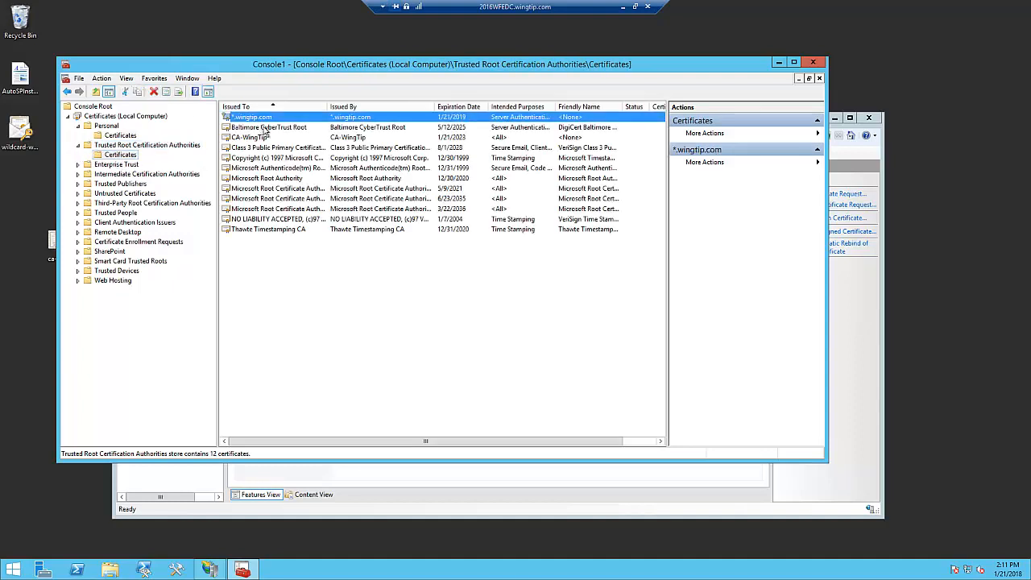
right_click(267, 122)
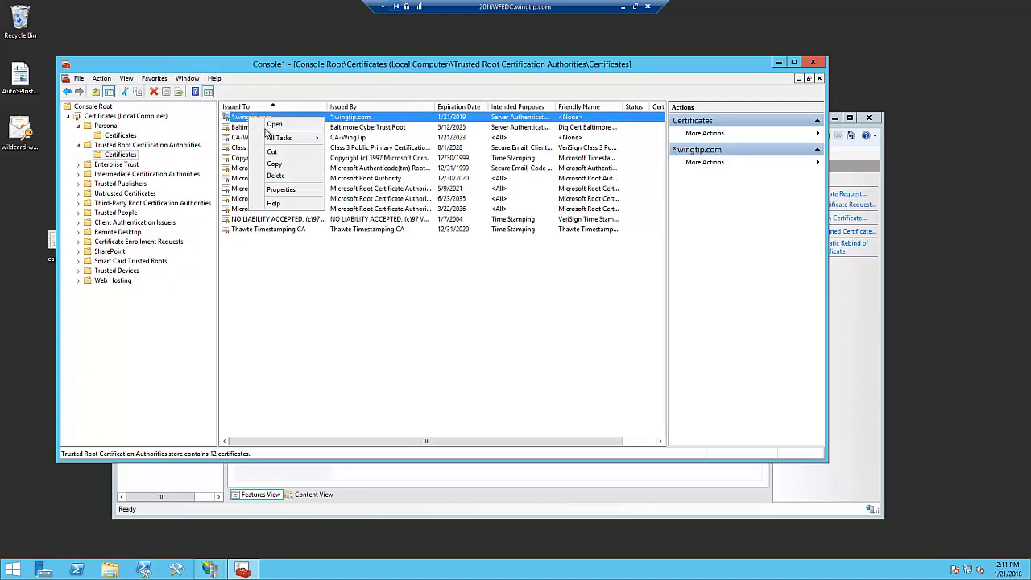
click(290, 189)
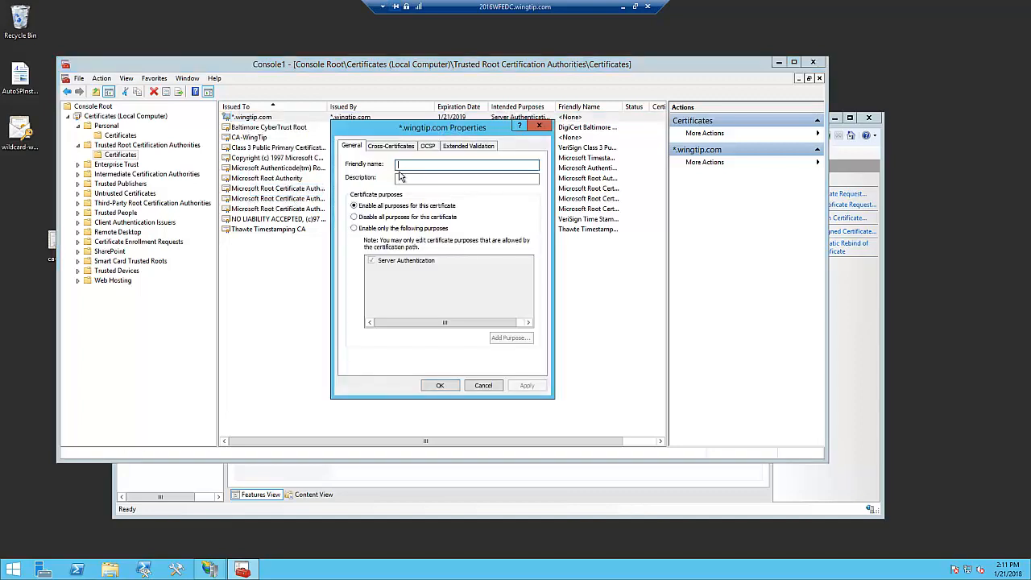
text(*.w)
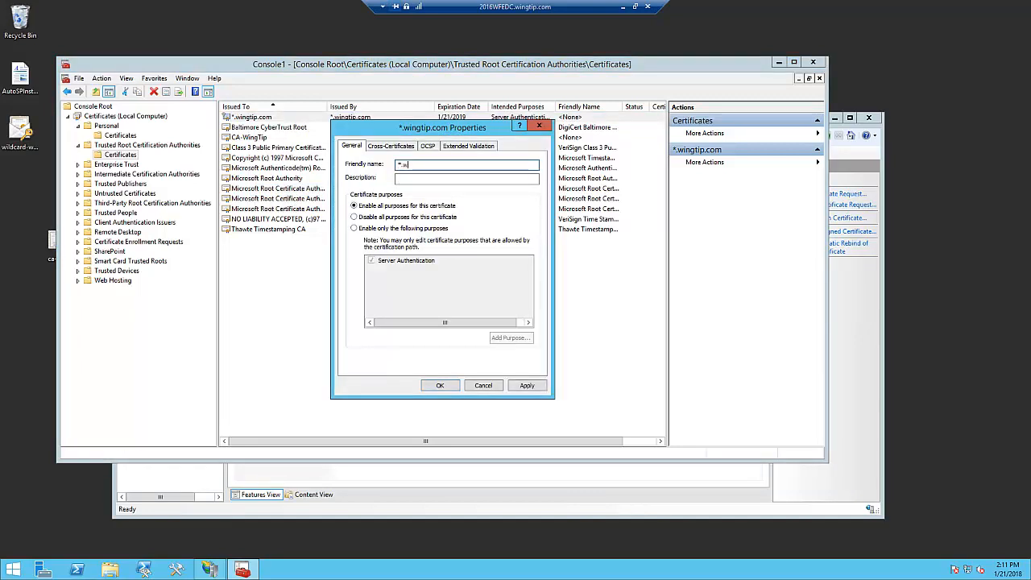
text(ingtip.com)
click(529, 385)
click(451, 386)
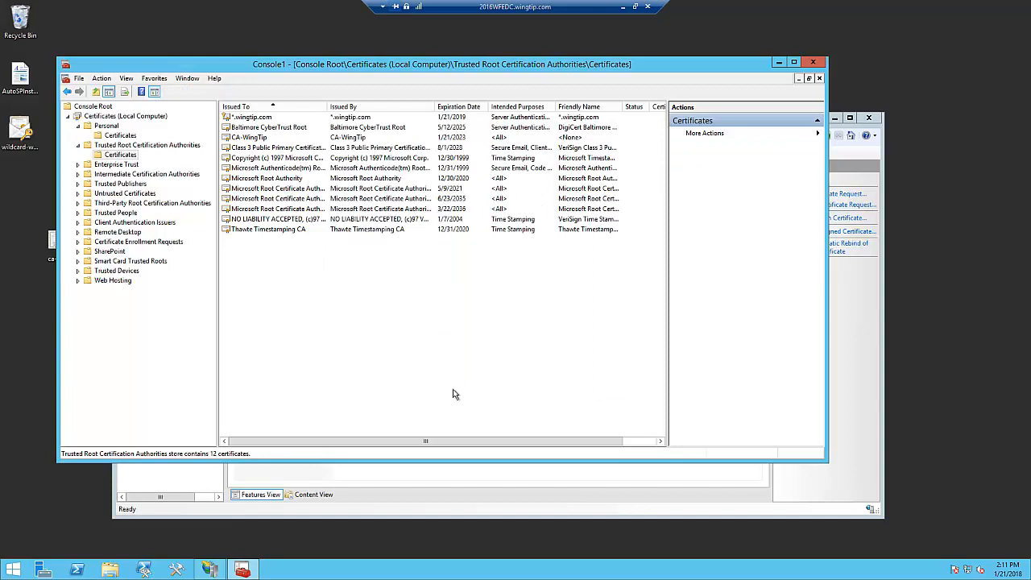
click(812, 62)
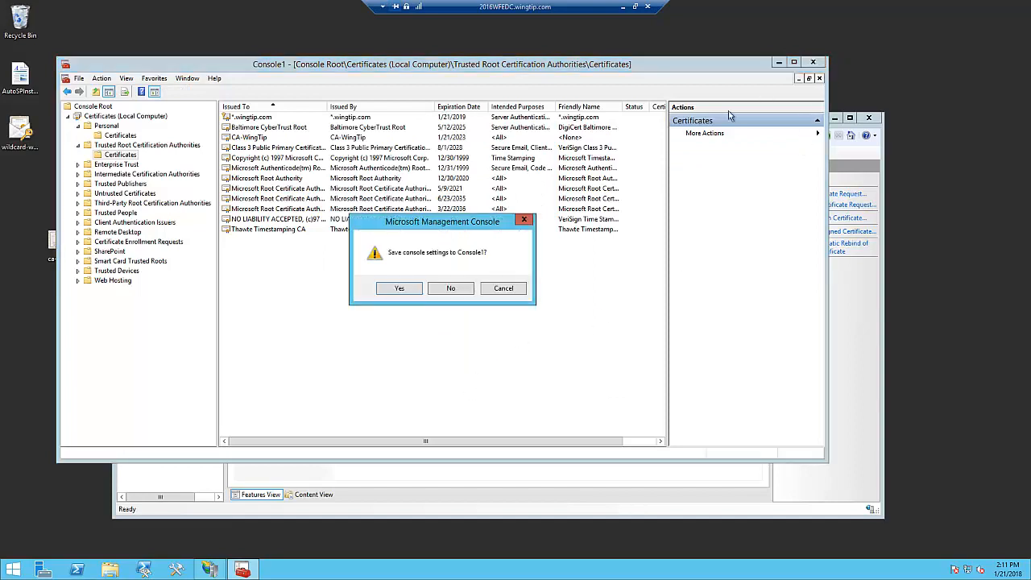
click(450, 288)
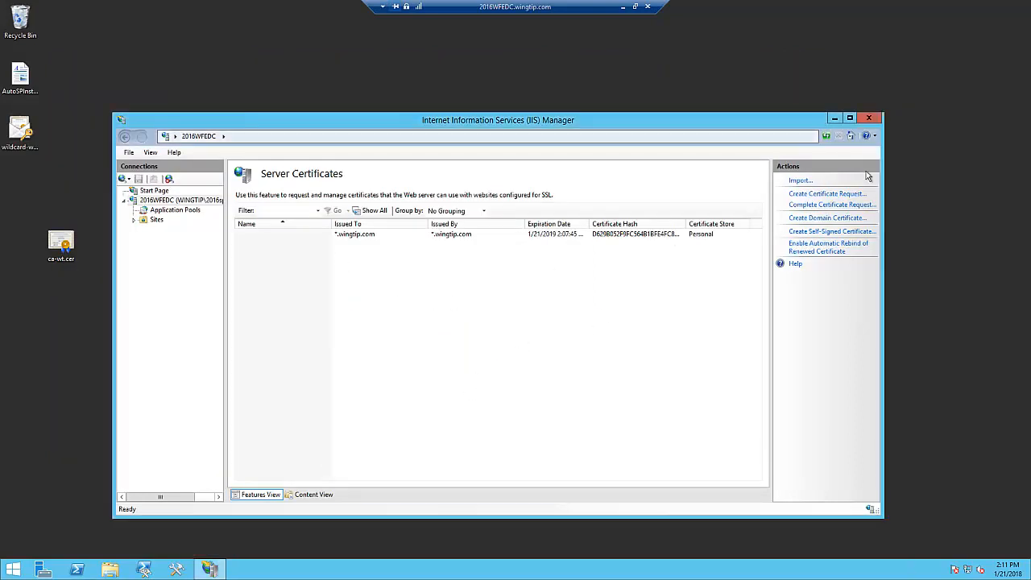
- Assign the *.wingtip.com SSL certificate to the hnsc.wingtip.com https binding of the SharePoint - HNSC site
click(826, 136)
click(135, 219)
click(186, 261)
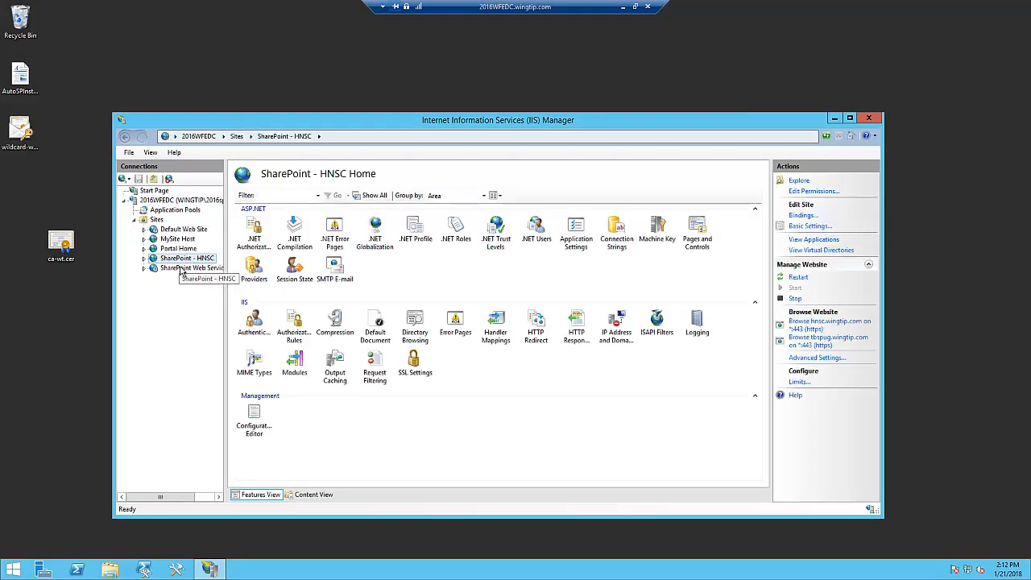
click(809, 216)
click(415, 253)
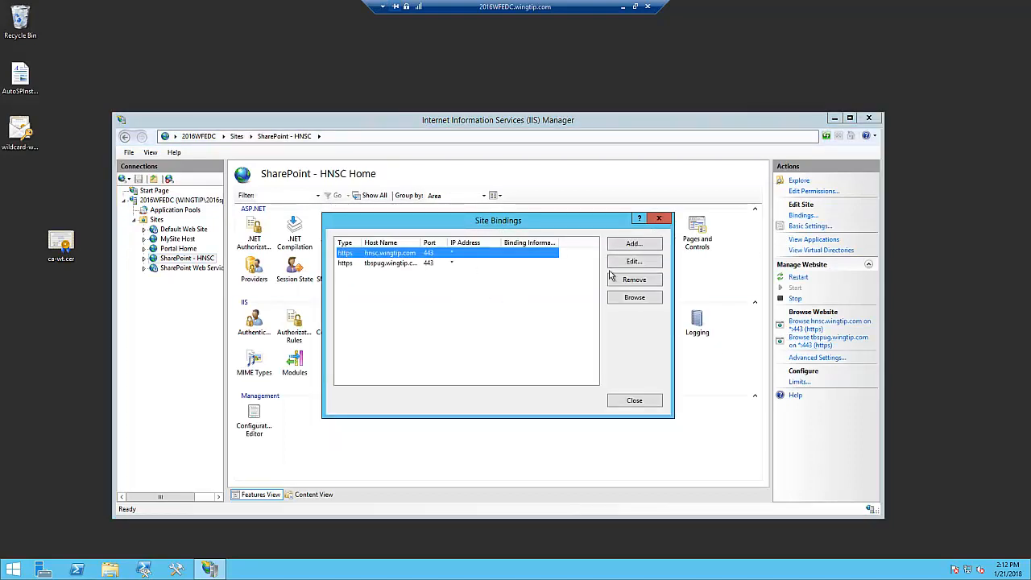
click(634, 262)
click(520, 355)
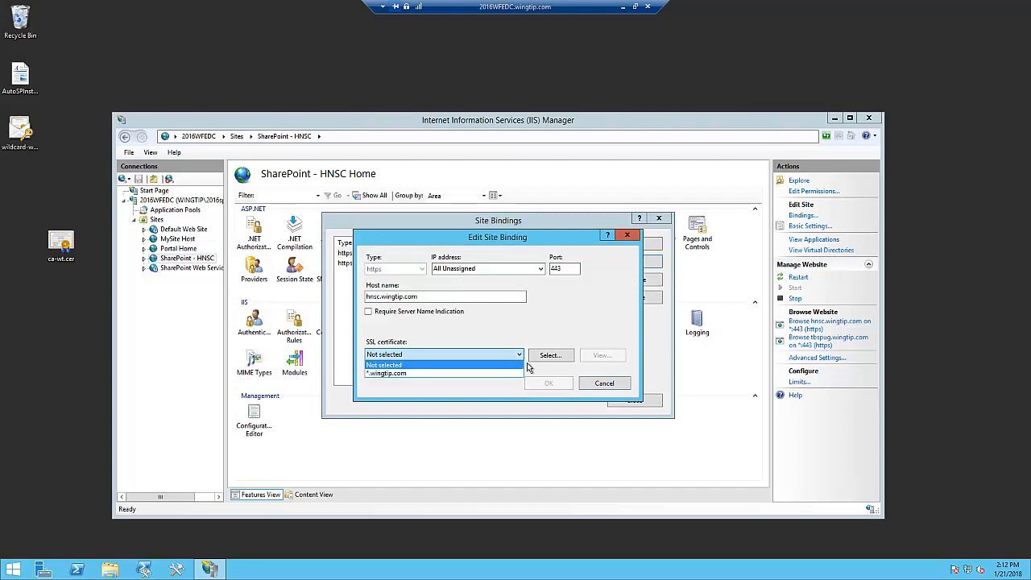
click(478, 378)
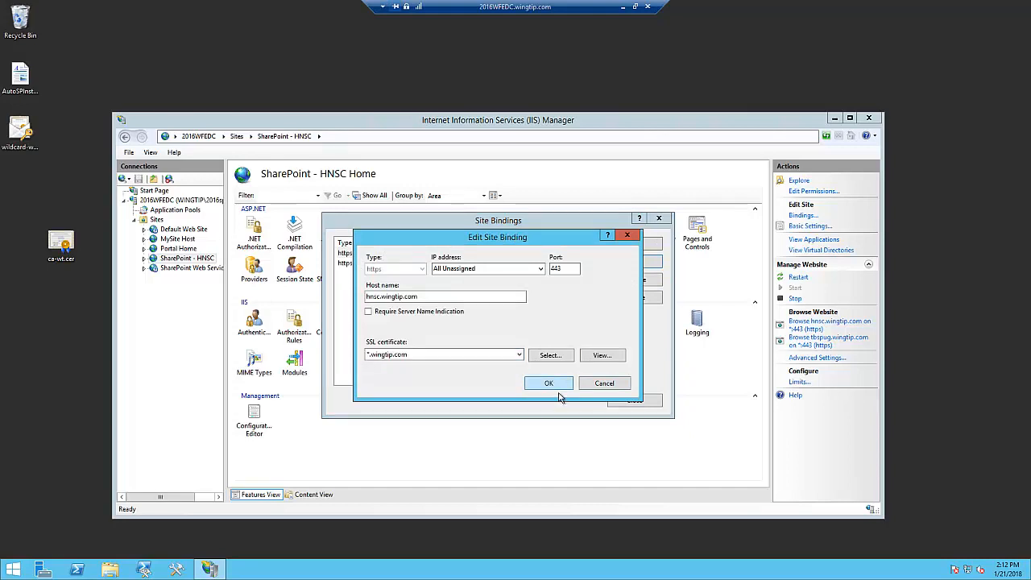
click(558, 389)
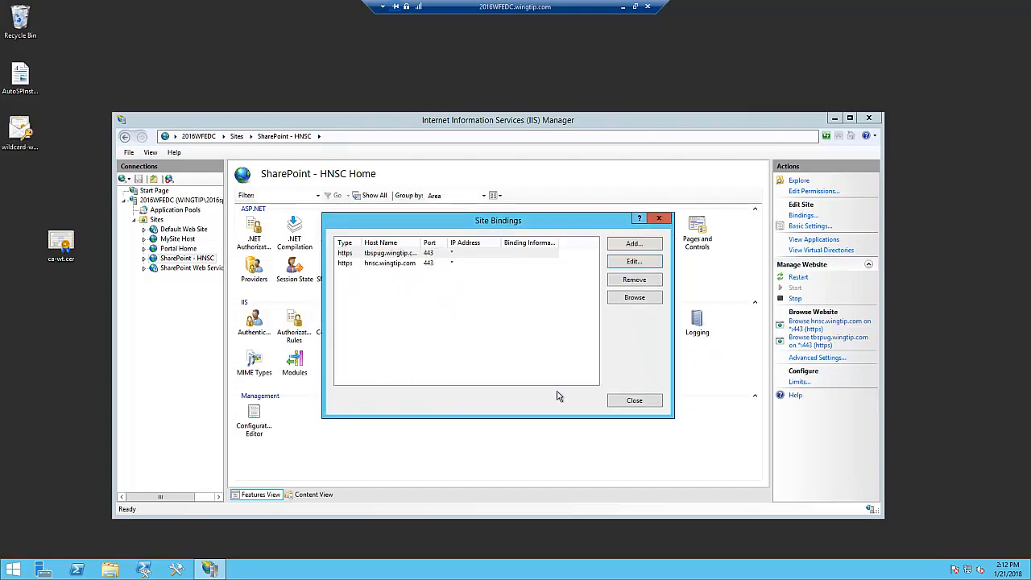
- Check which SSL certificate the tbspug.wingtip.com and hnsc.wingtip.com bindings use, leaving both unchanged, and close the site bindings
click(412, 265)
click(421, 256)
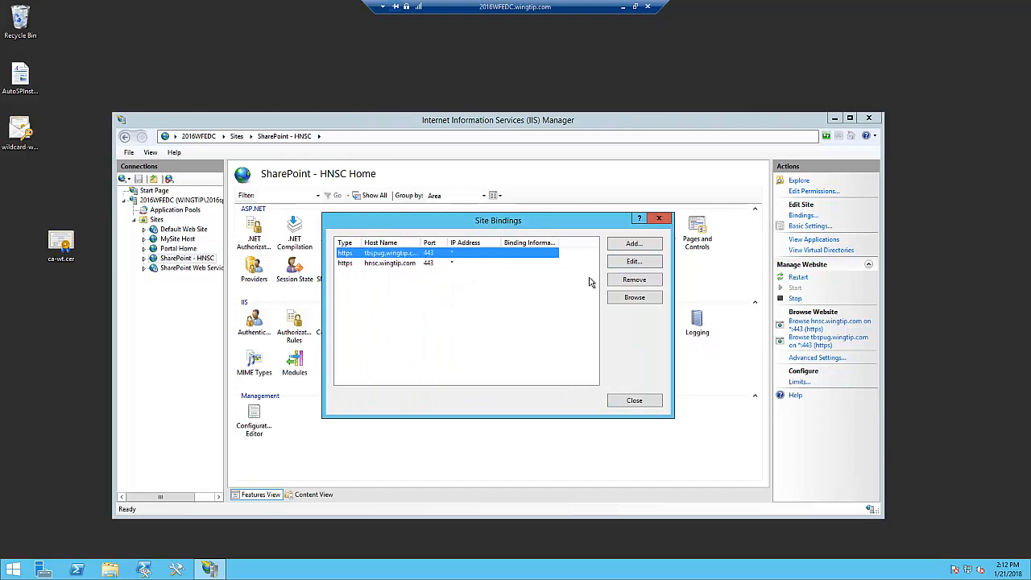
click(641, 264)
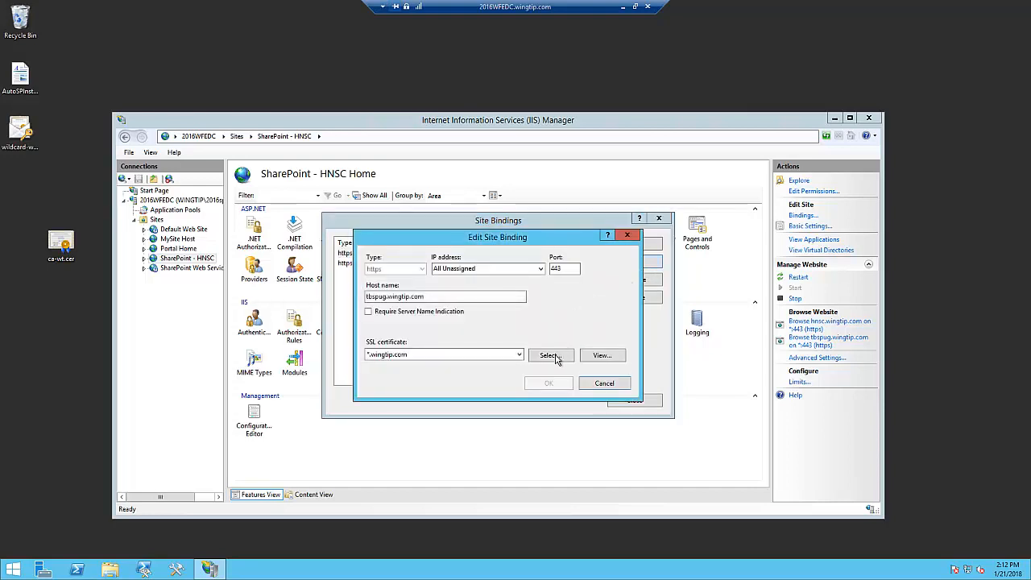
click(605, 387)
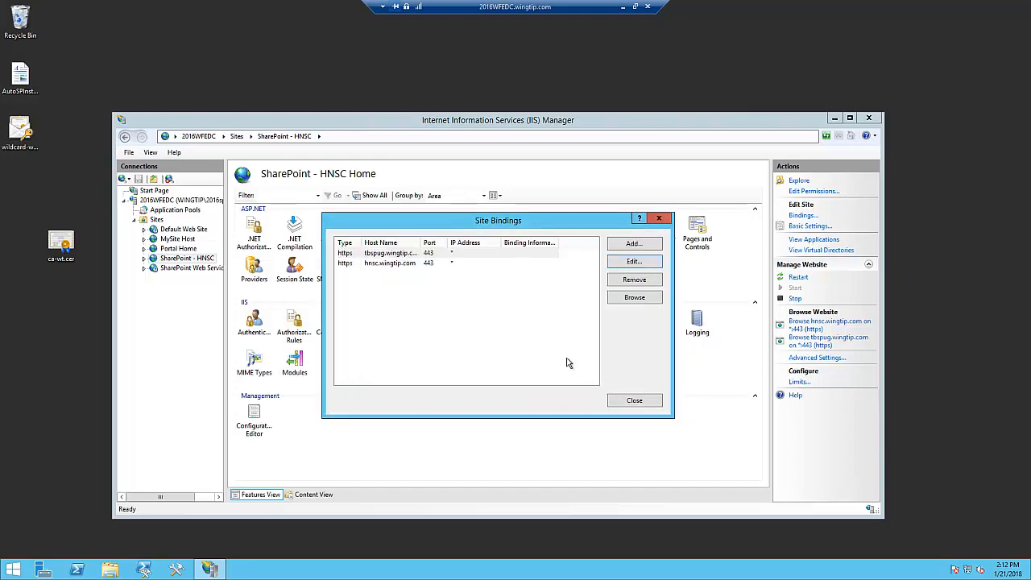
click(400, 266)
click(636, 262)
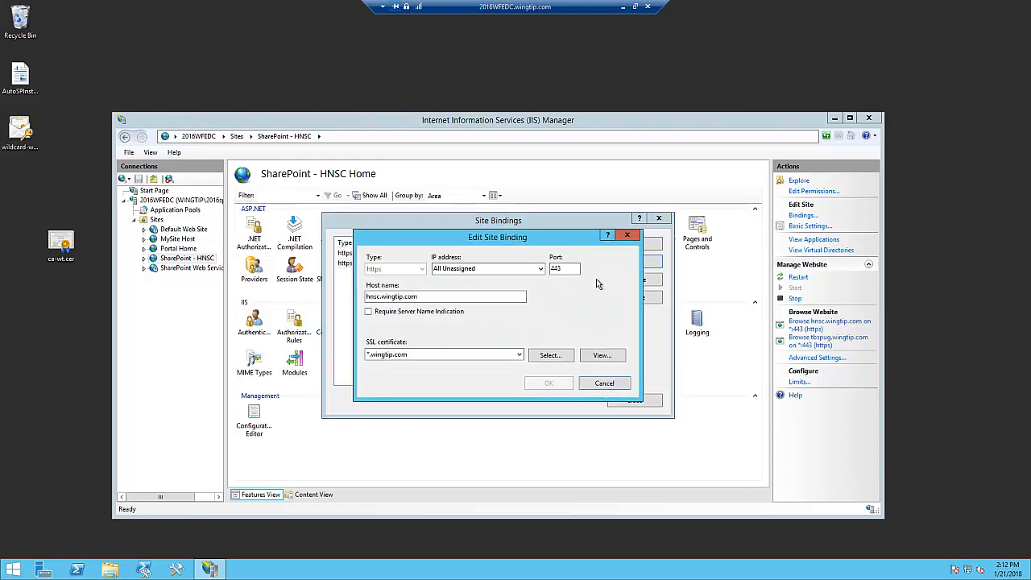
click(610, 389)
click(634, 403)
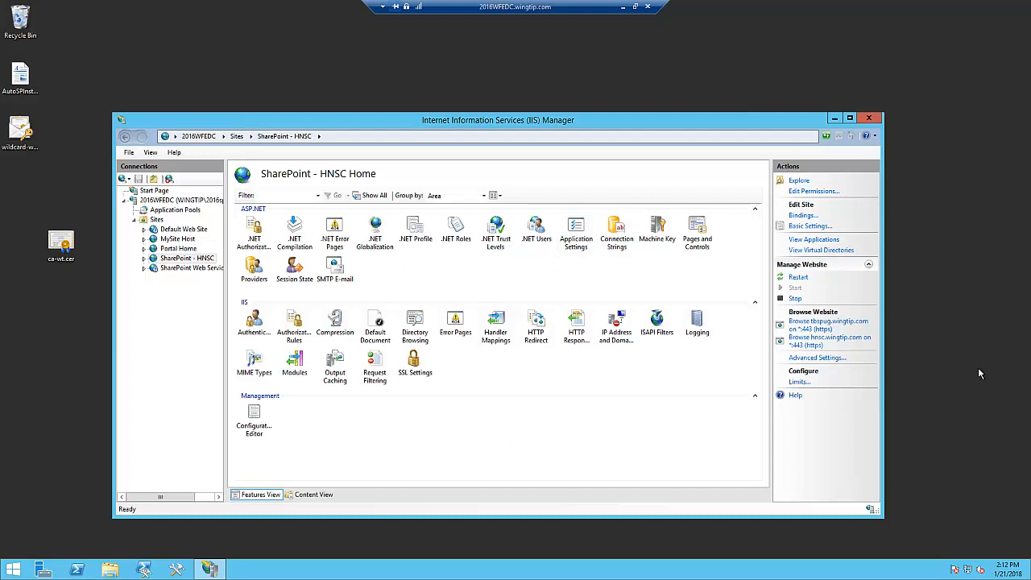
- Copy wildcard-wingtip.pfx from 2016WFEDC to the desktop of 2016APPSRCH and start importing it for the Local Machine, allowing the elevation
right_click(37, 148)
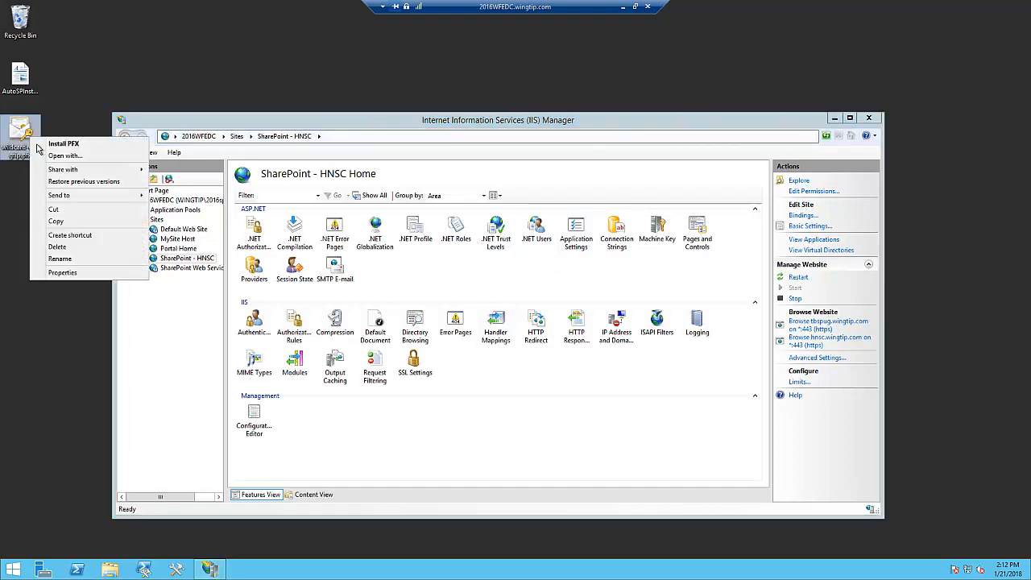
click(76, 223)
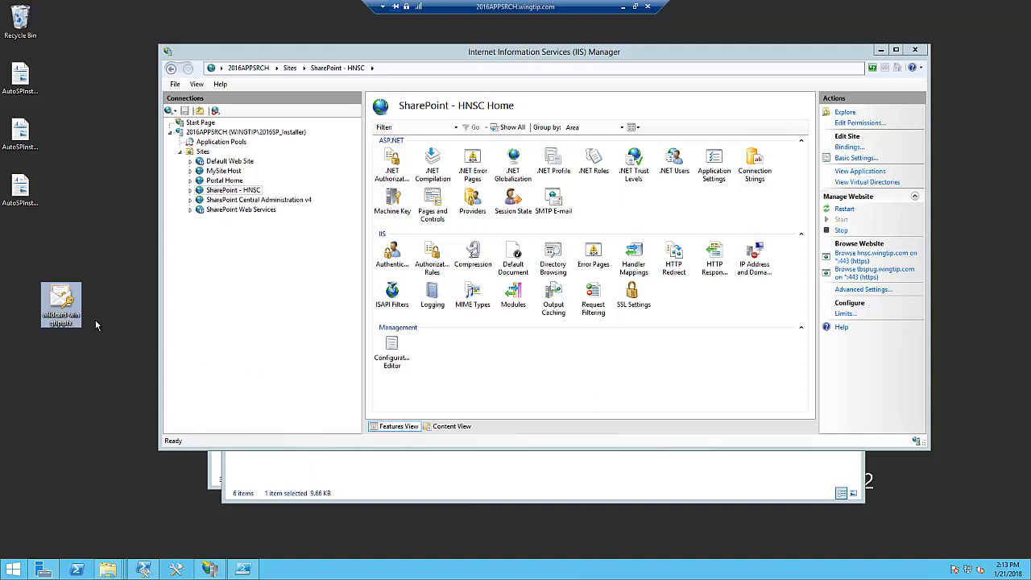
double_click(71, 312)
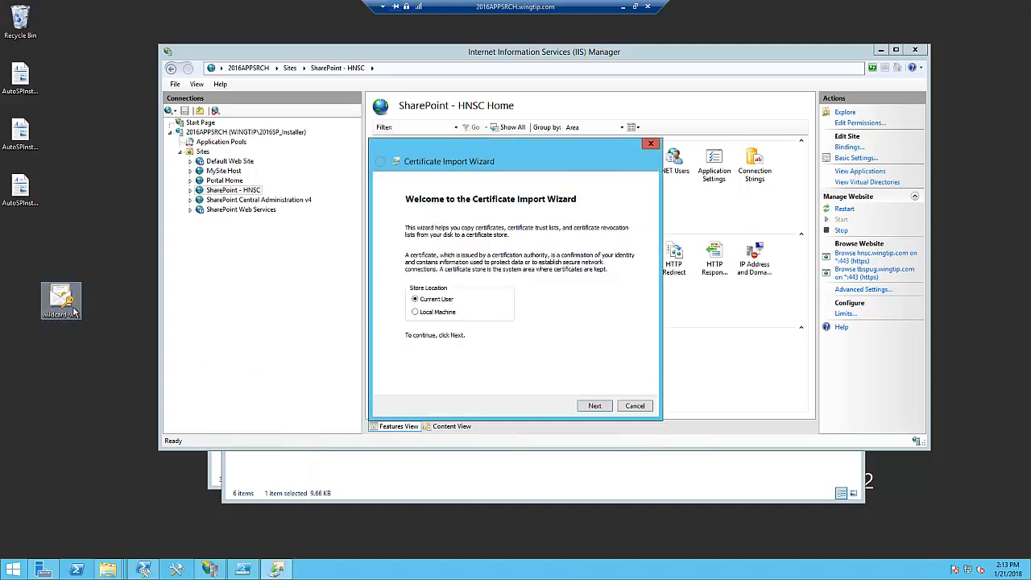
click(431, 312)
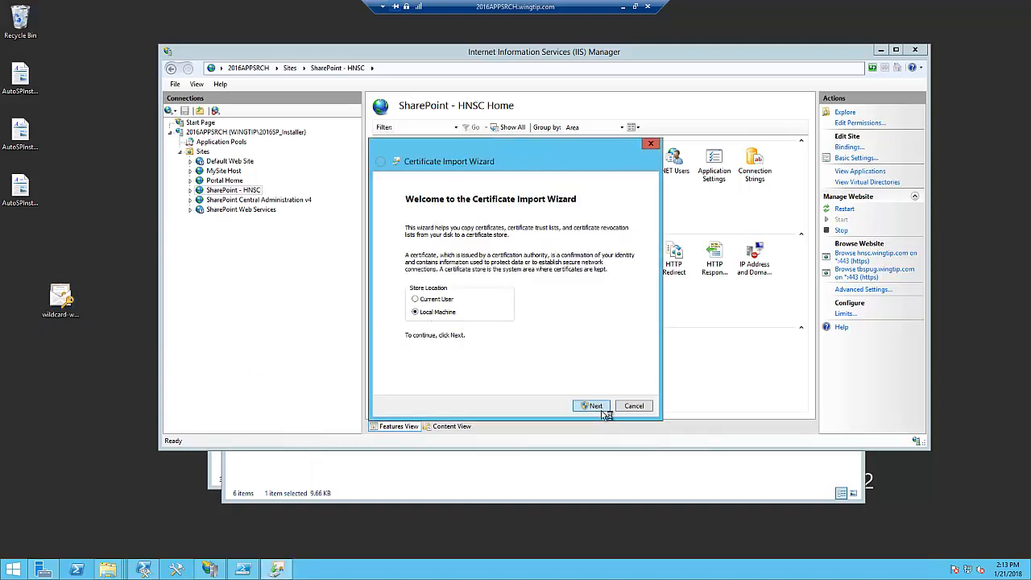
click(594, 406)
click(562, 301)
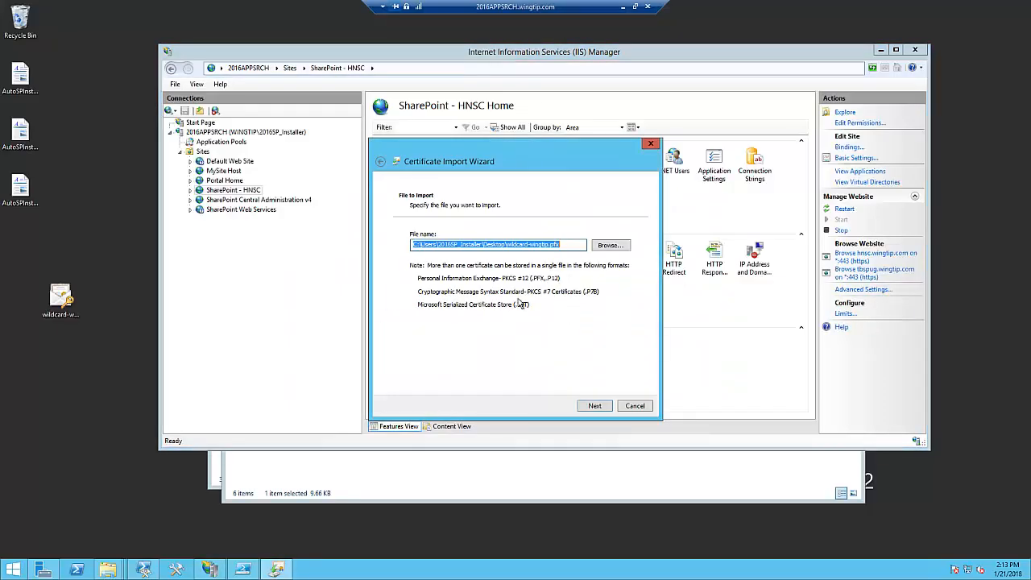
- Enter the private key password, display it, mark the key as exportable, and finish the import with the certificate store selected automatically
click(594, 406)
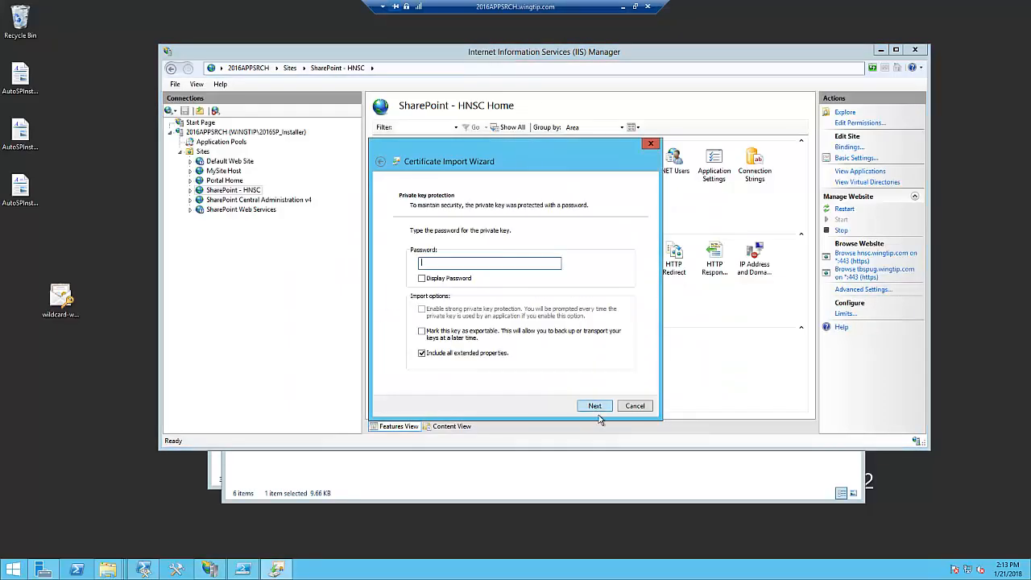
click(421, 278)
click(432, 338)
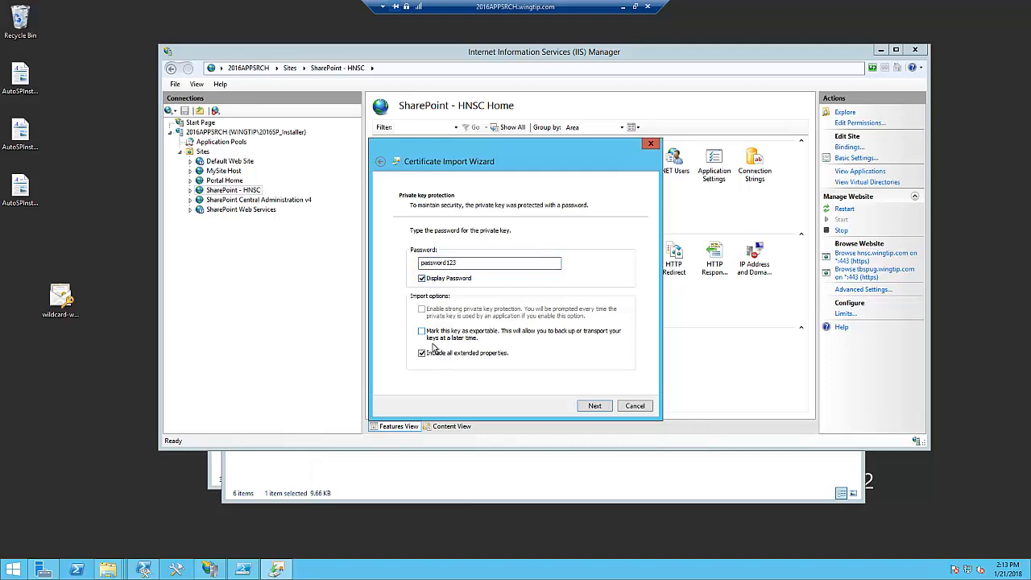
click(595, 406)
click(602, 410)
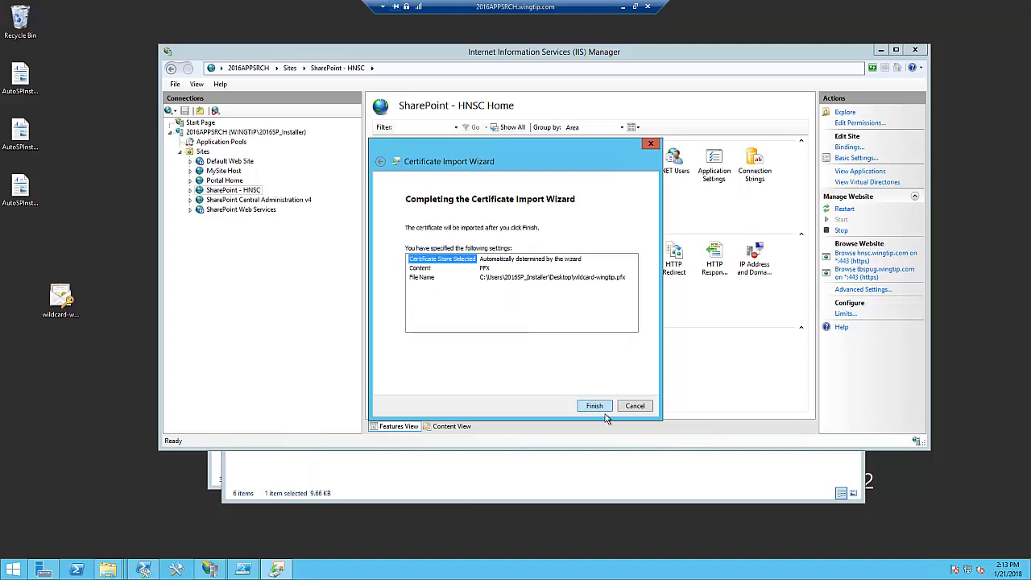
click(602, 410)
click(556, 324)
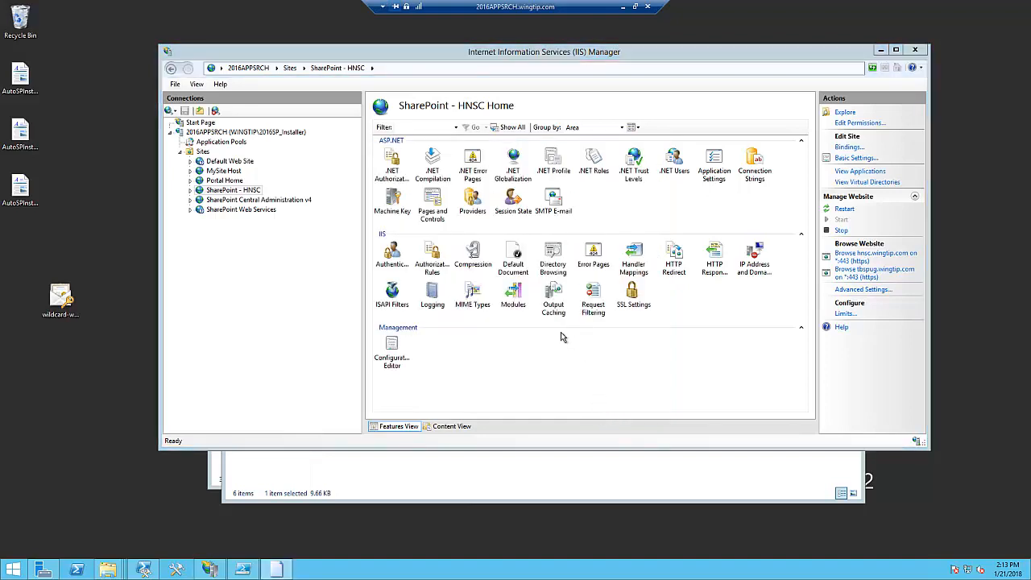
- Start a second Local Machine import of wildcard-wingtip.pfx, entering and displaying the private key password and marking the key as exportable
double_click(61, 300)
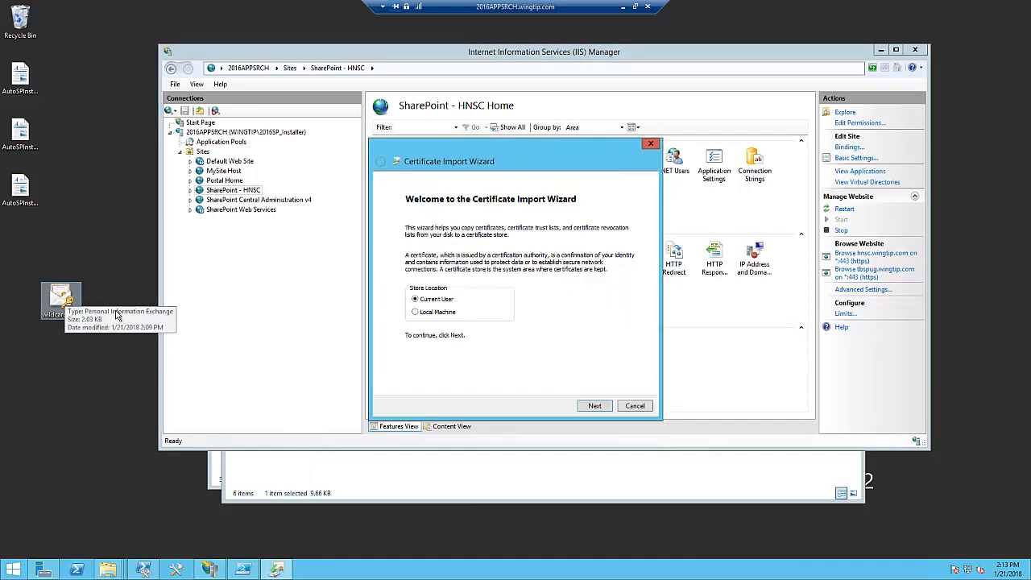
click(430, 315)
click(603, 409)
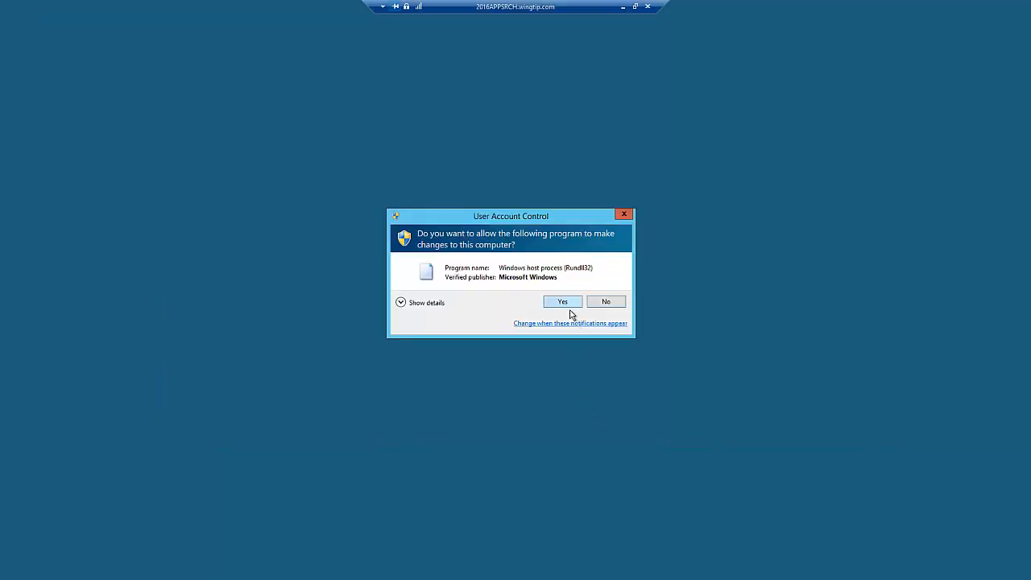
click(567, 304)
click(594, 405)
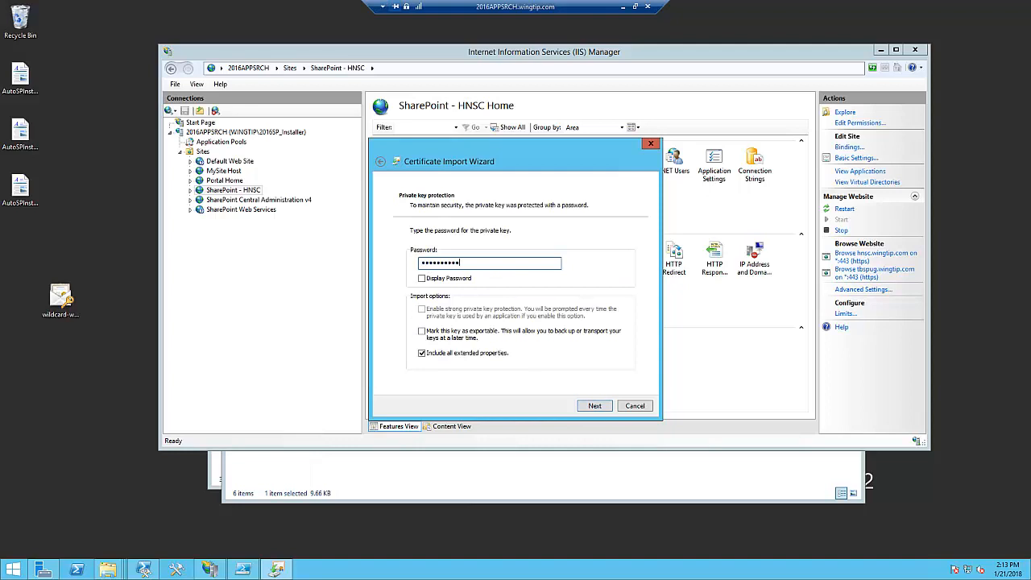
click(424, 282)
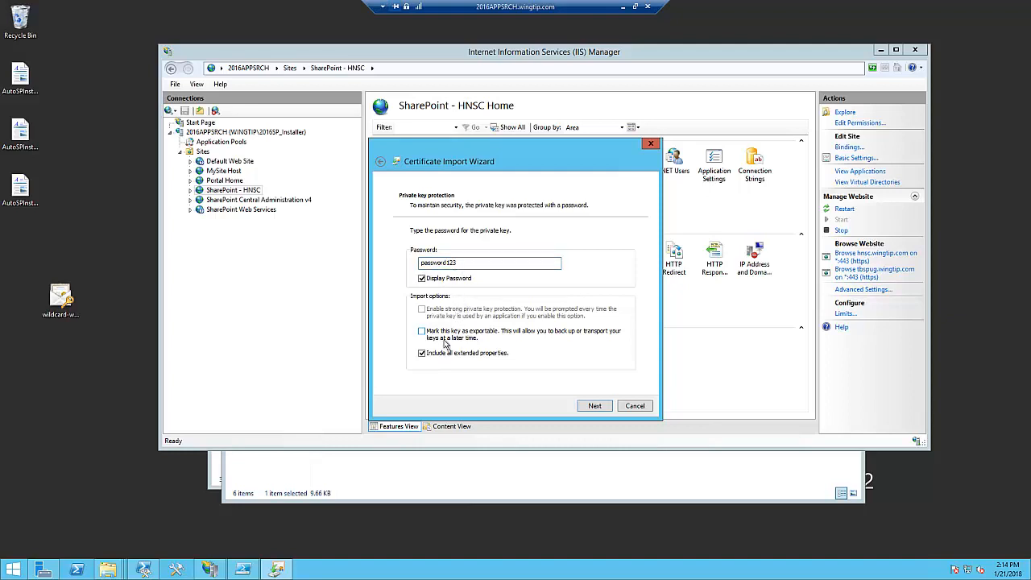
click(597, 412)
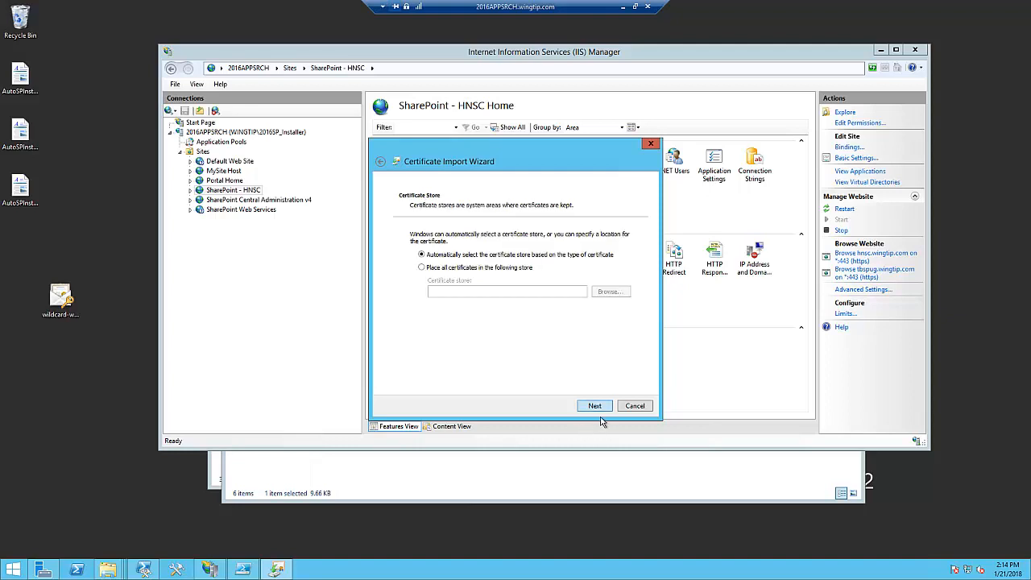
- Place all certificates in the Trusted Root Certification Authorities store and finish the import
click(433, 269)
click(610, 291)
click(435, 214)
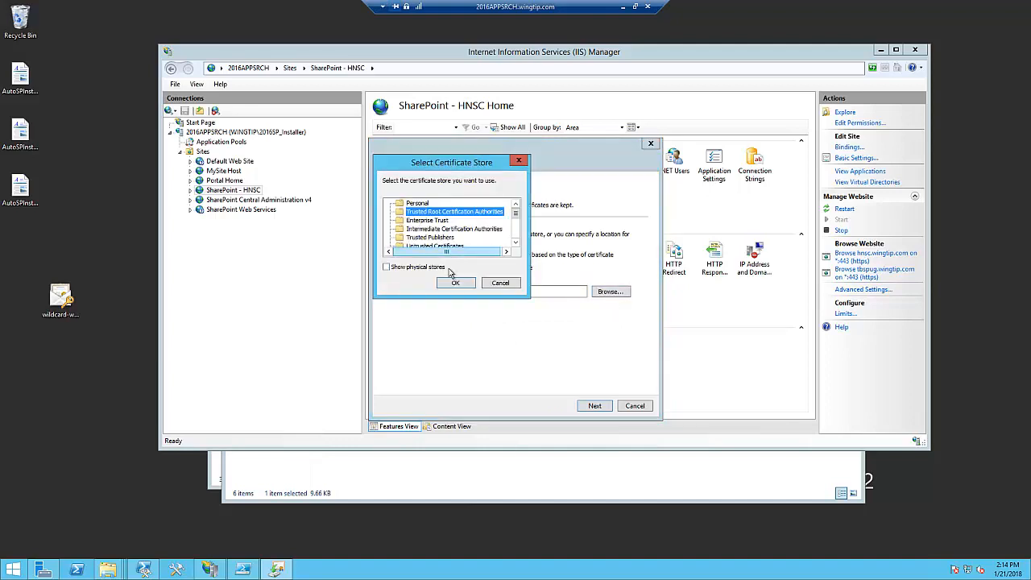
click(452, 283)
click(595, 405)
click(592, 406)
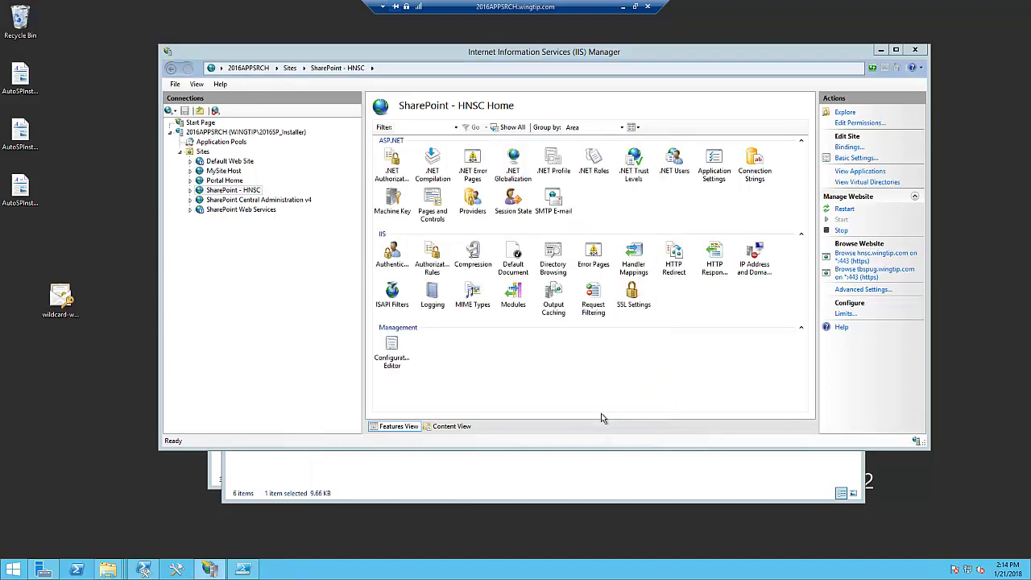
click(557, 325)
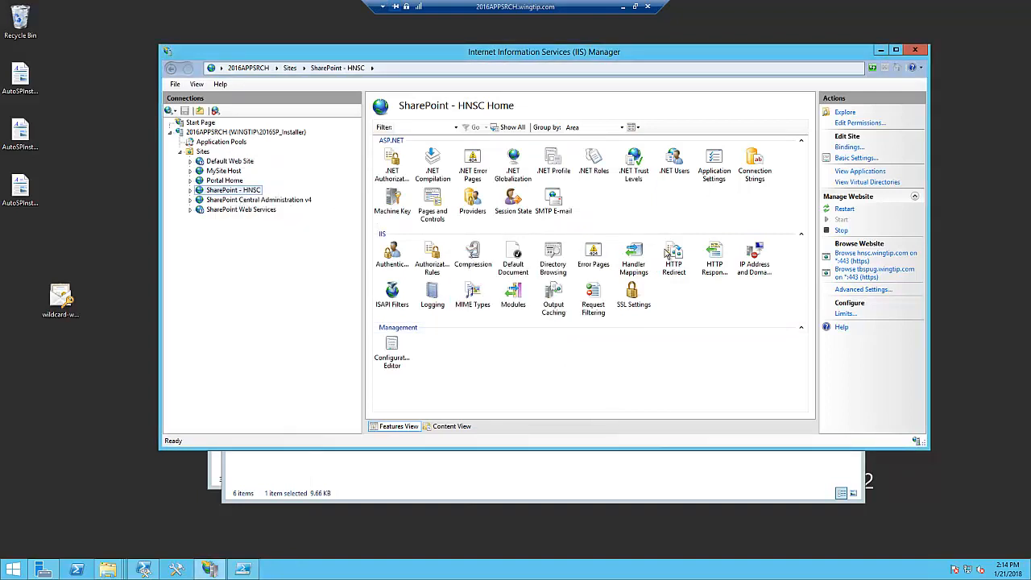
- Assign the *.wingtip.com SSL certificate to the hnsc.wingtip.com https binding of the SharePoint - HNSC site
click(849, 147)
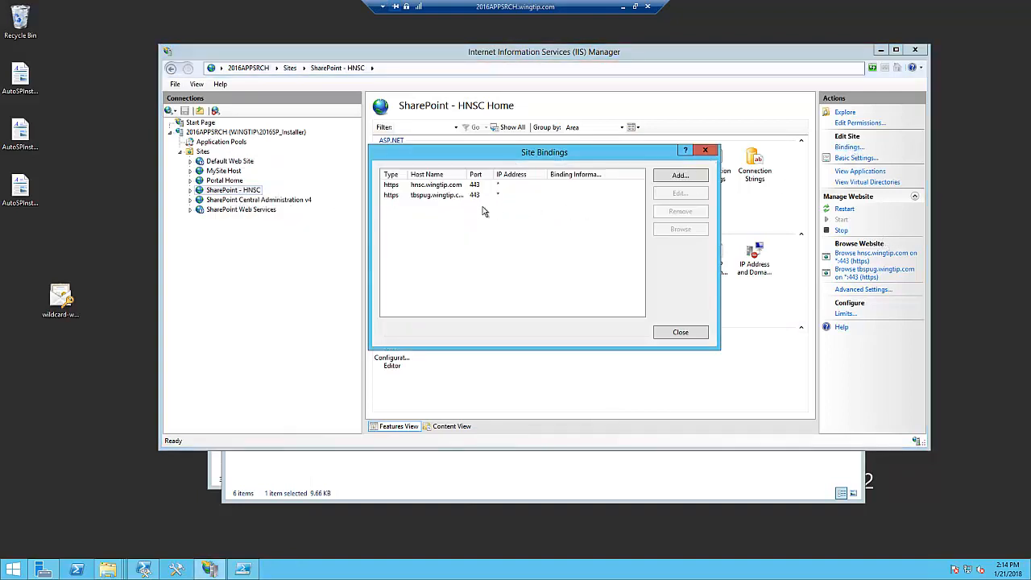
click(447, 188)
click(680, 193)
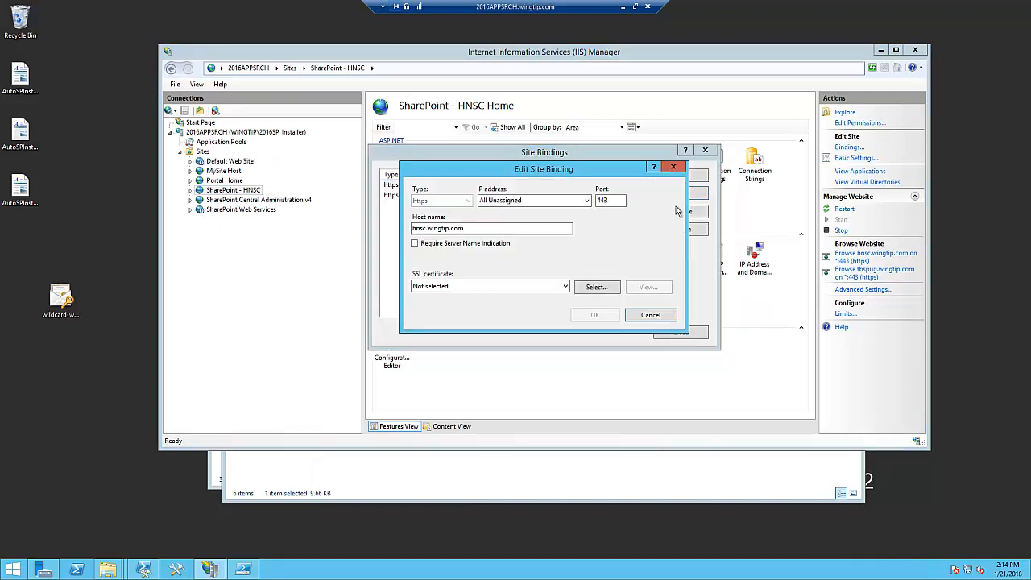
click(487, 285)
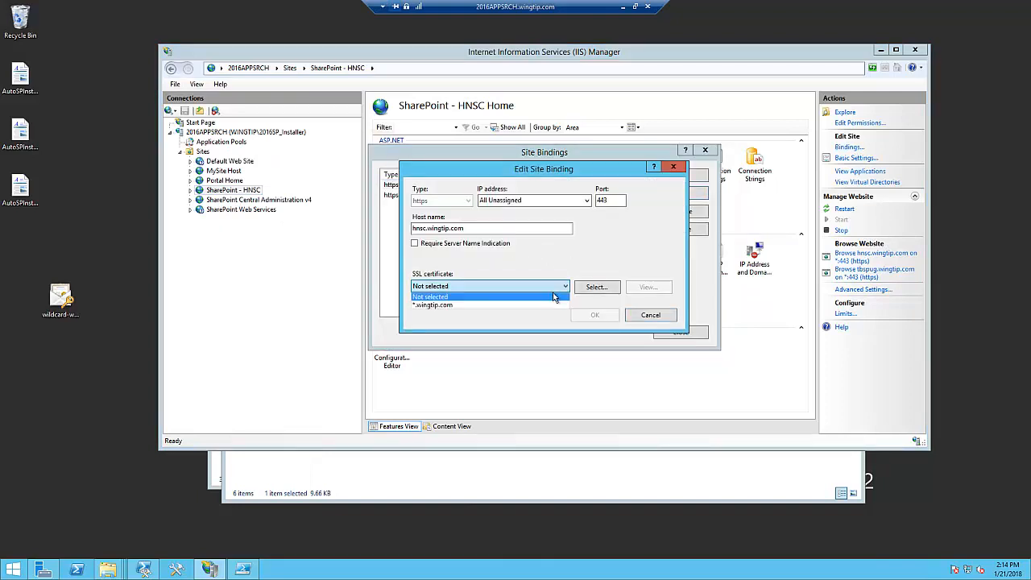
click(488, 312)
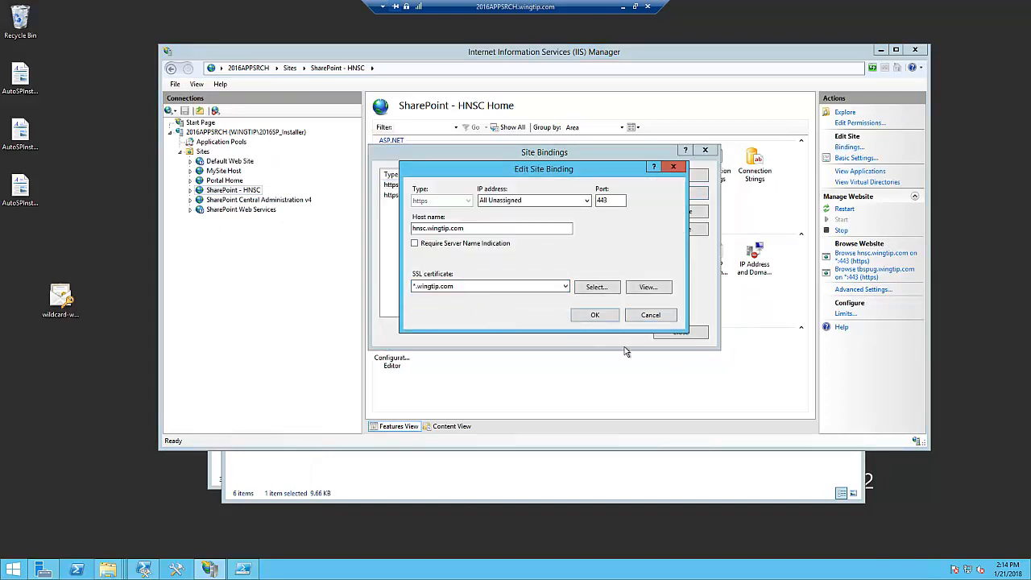
click(595, 314)
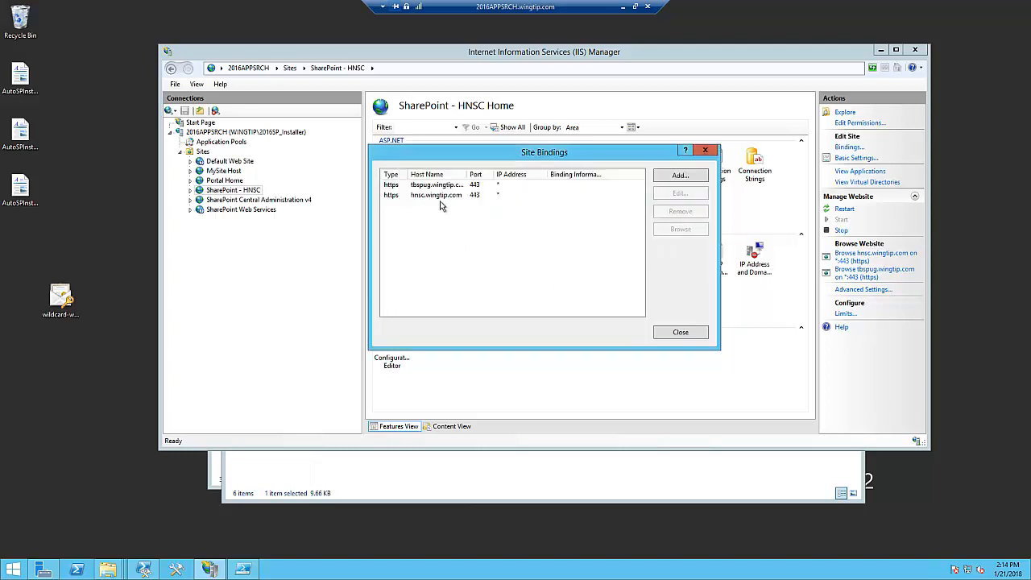
- Check the SSL certificate on the tbspug.wingtip.com binding without changing it, and browse that site over https
click(475, 186)
click(691, 201)
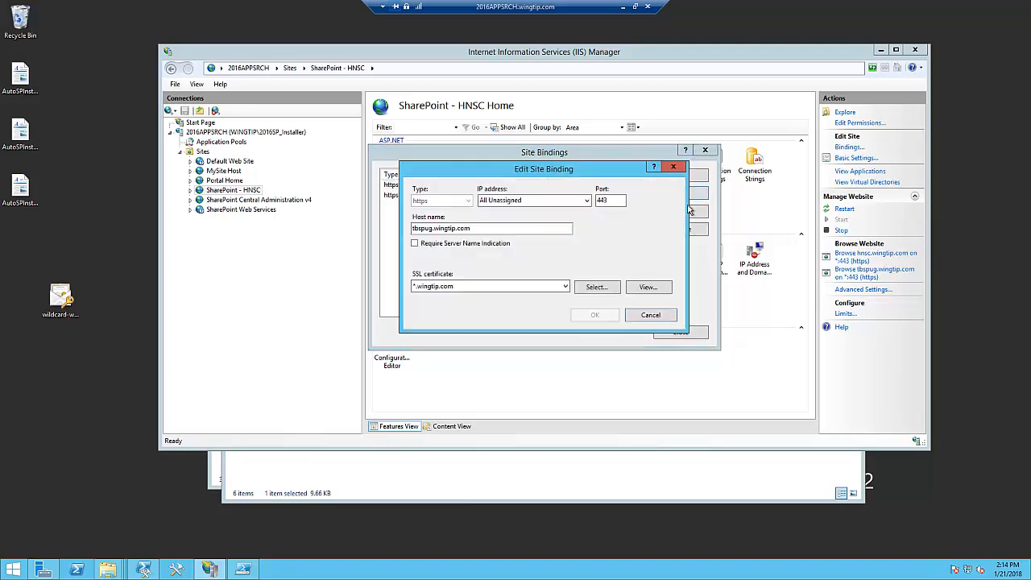
click(657, 319)
click(680, 333)
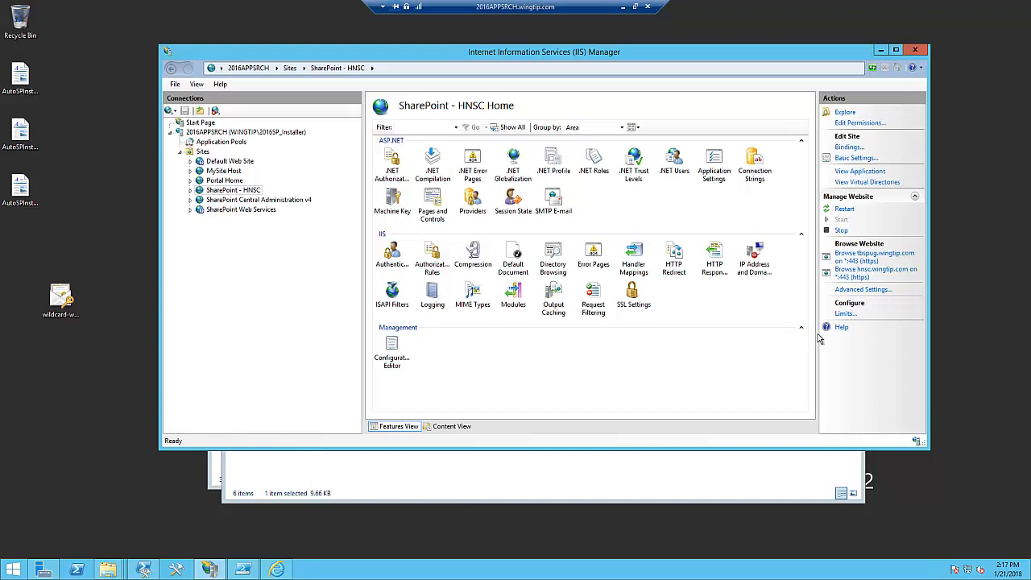
click(858, 259)
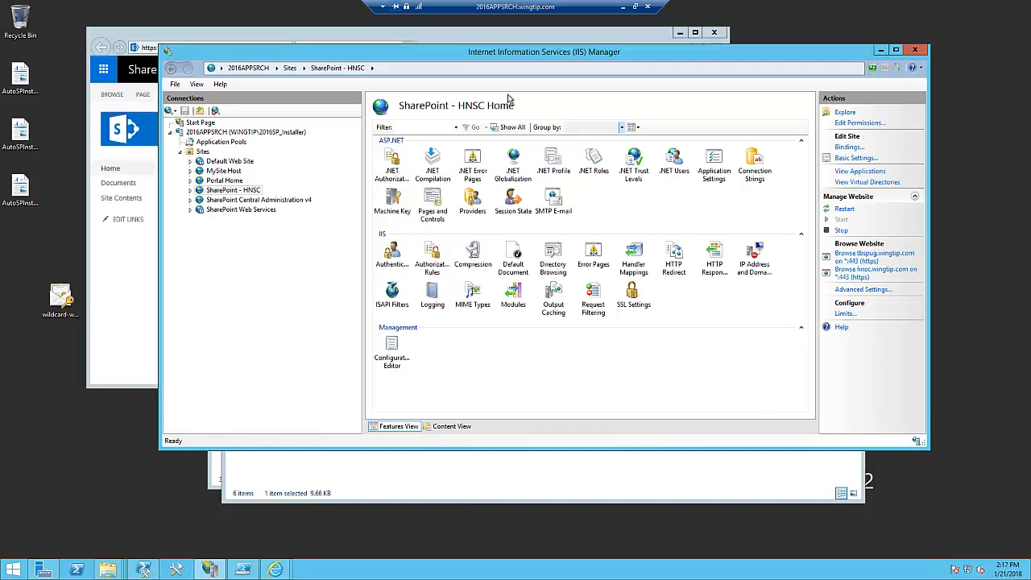
click(456, 42)
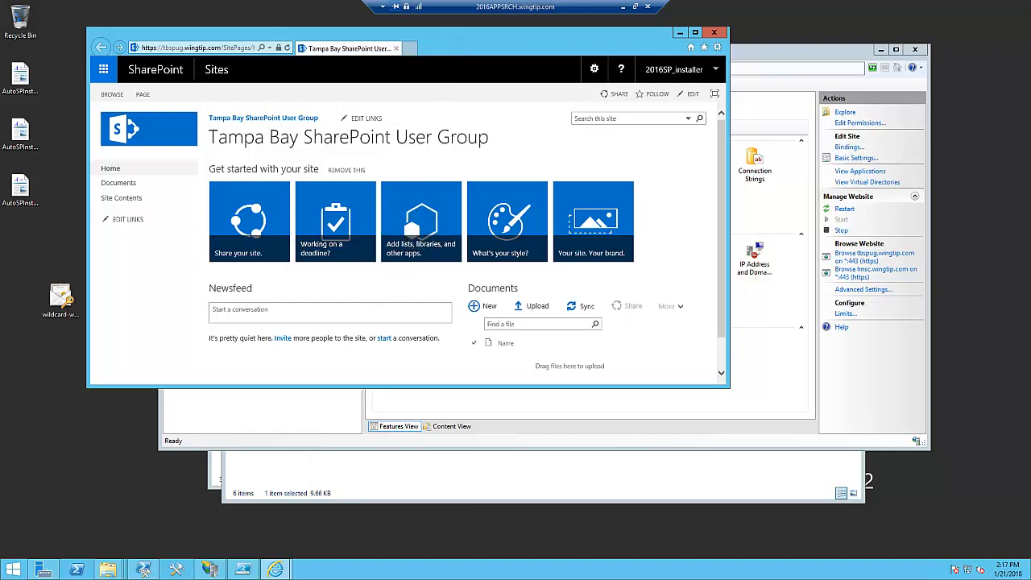
- View the site collections of the SharePoint - HNSC web application in Central Administration, and close that browser window
mouse_move(275, 569)
click(247, 532)
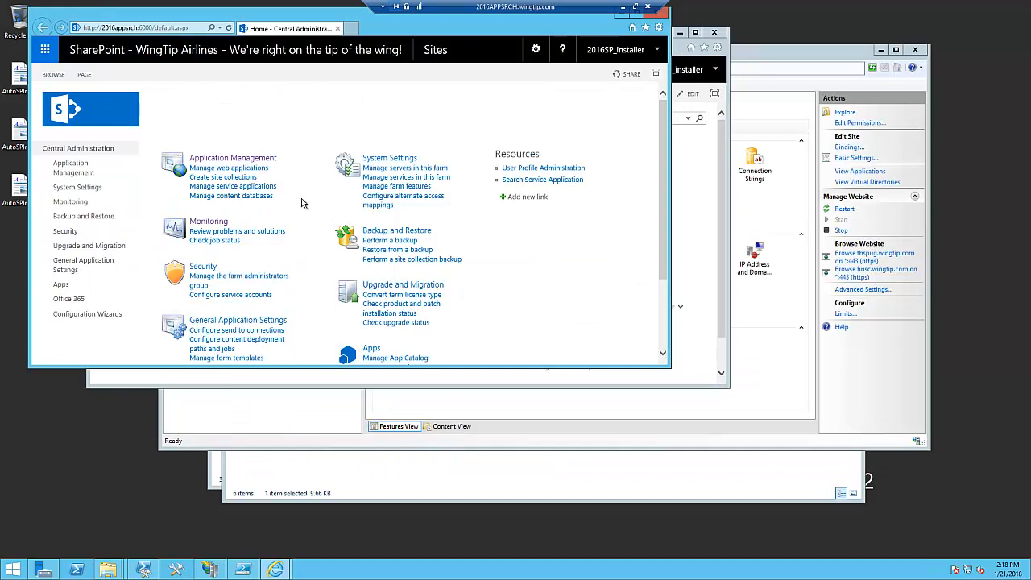
click(225, 166)
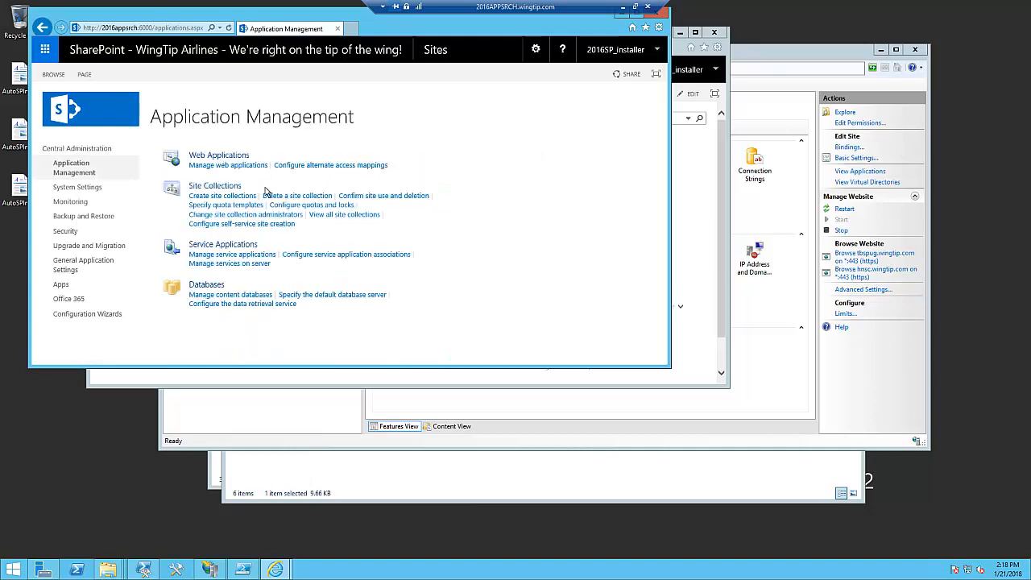
click(339, 225)
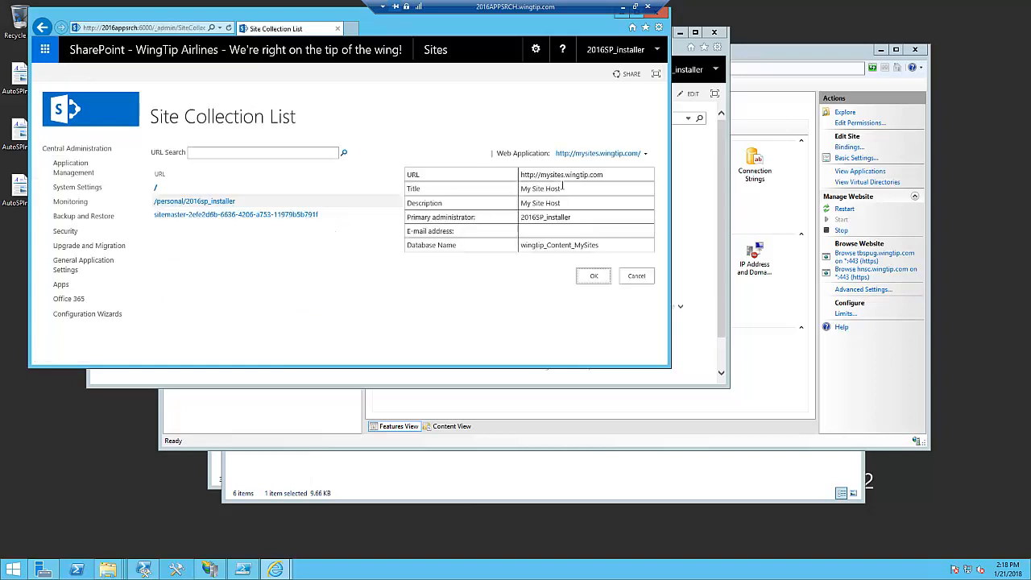
click(596, 153)
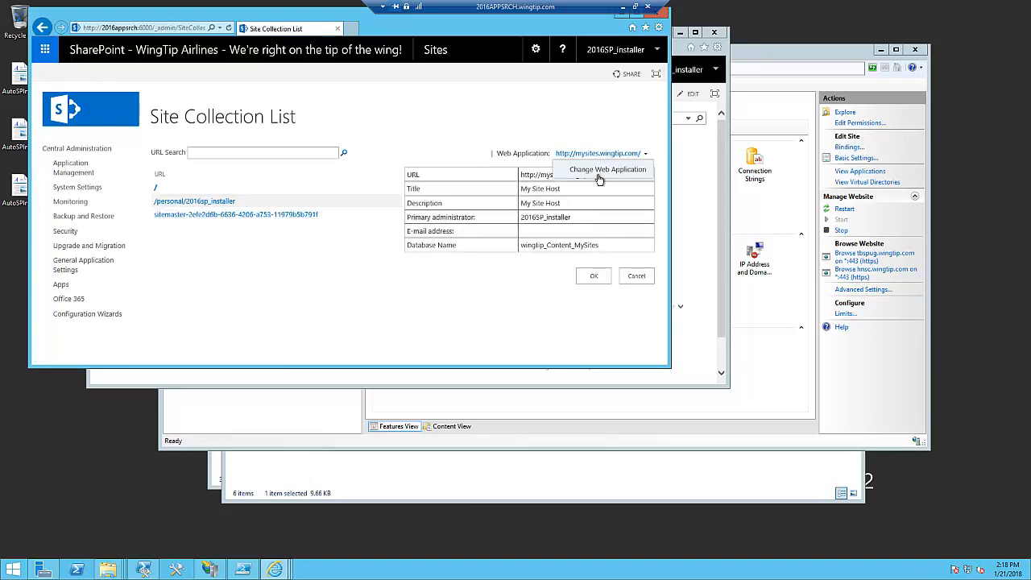
click(597, 174)
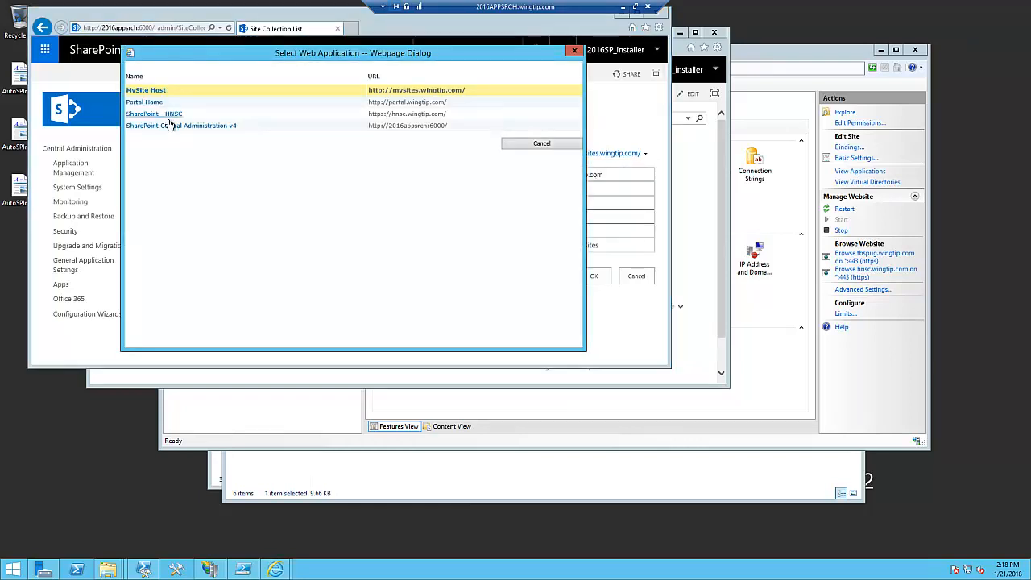
click(182, 117)
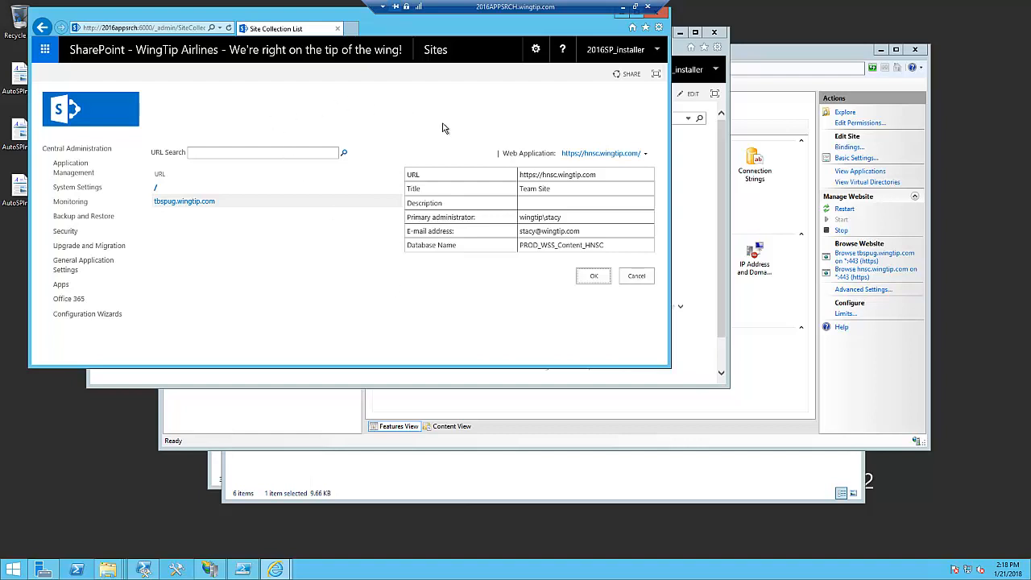
click(664, 17)
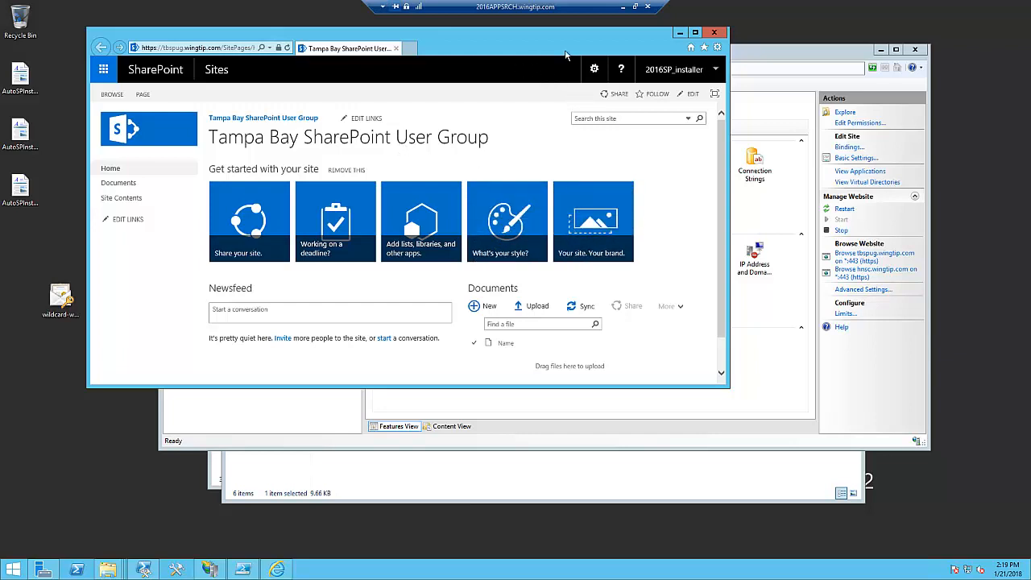
- Switch to the PowerEdge host's Hyper-V Manager, open a connection to the ROOT-CA-Wingtip virtual machine, and close it
click(622, 10)
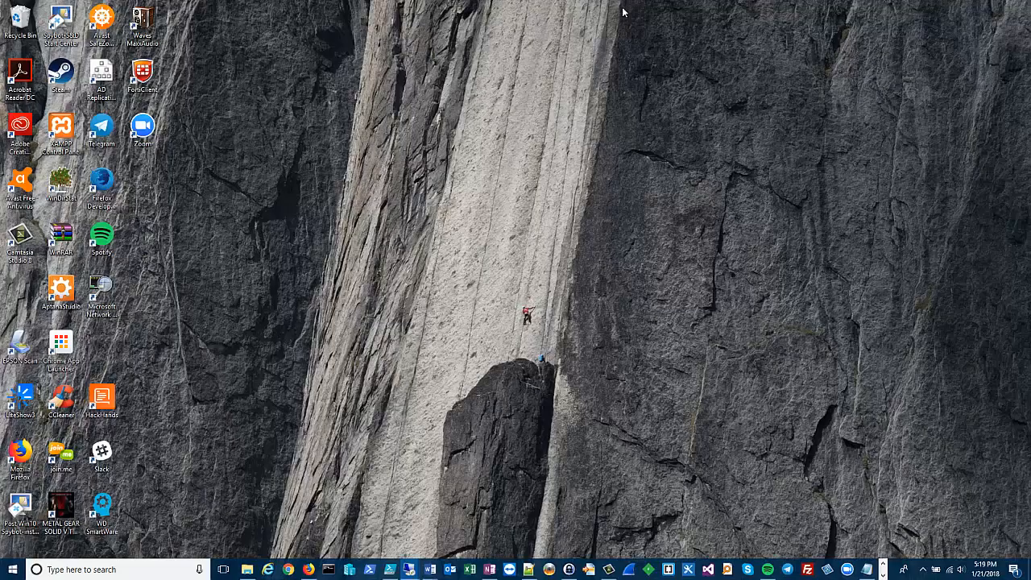
mouse_move(409, 572)
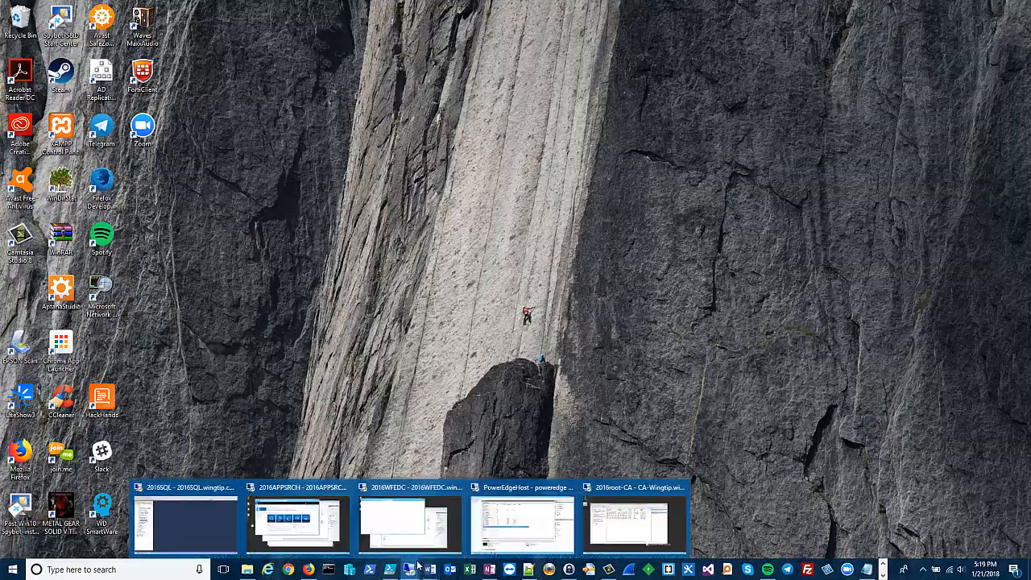
click(507, 536)
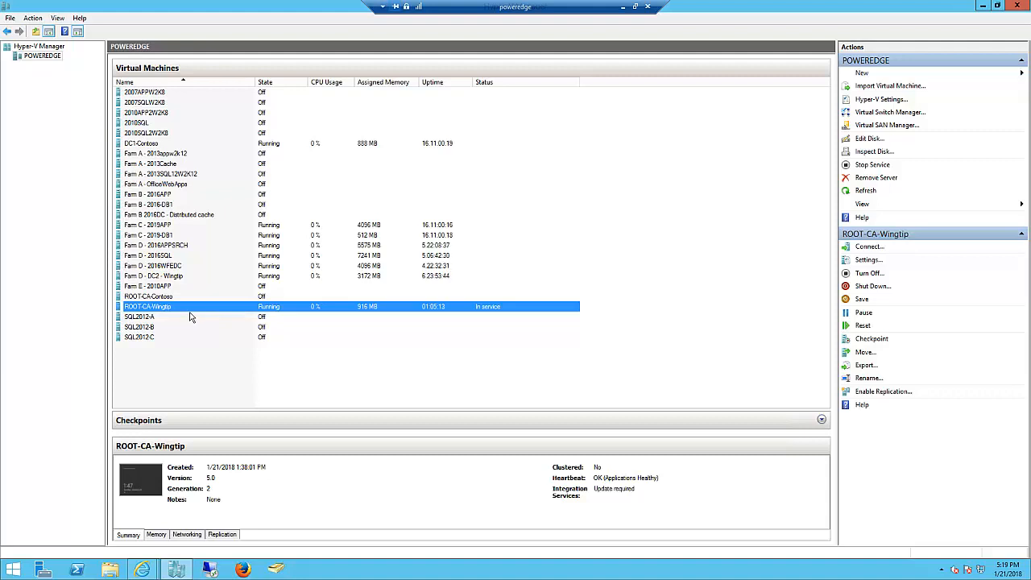
click(192, 278)
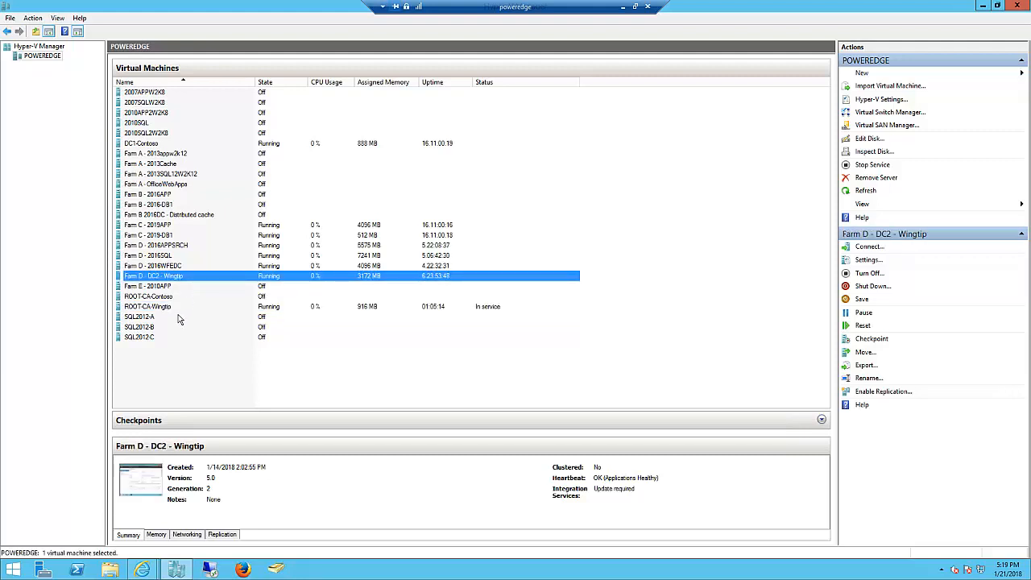
click(179, 313)
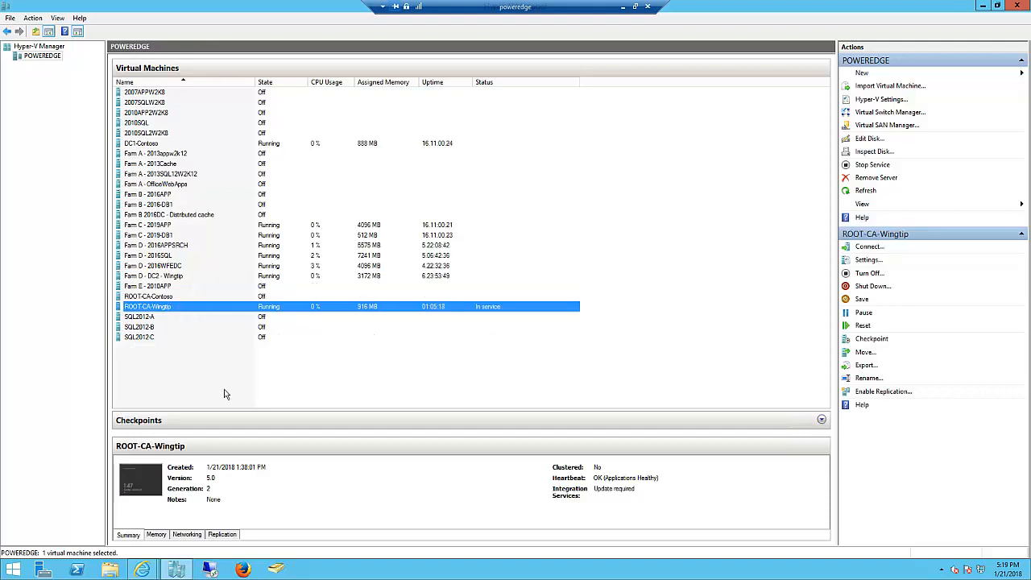
right_click(206, 316)
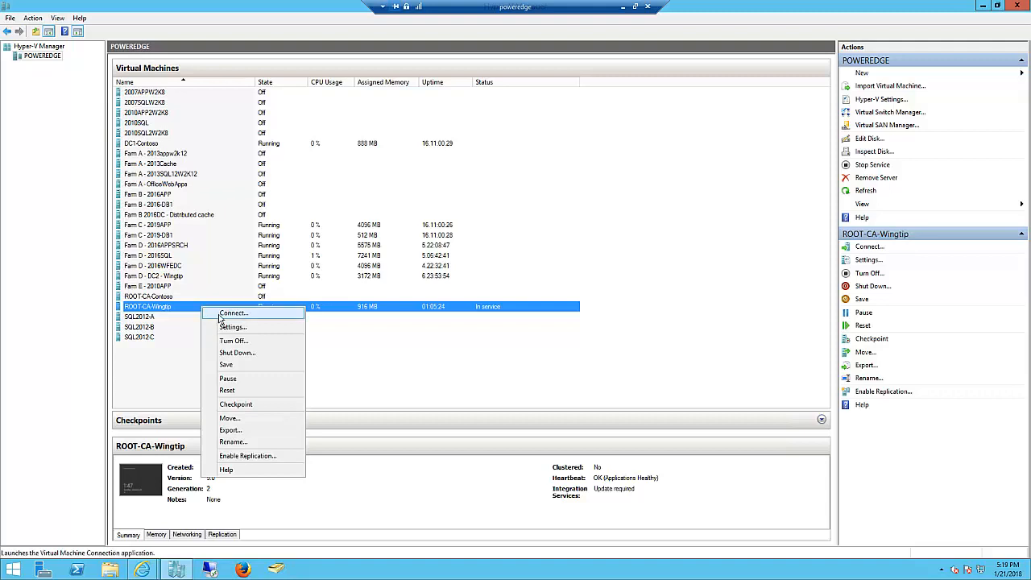
click(230, 314)
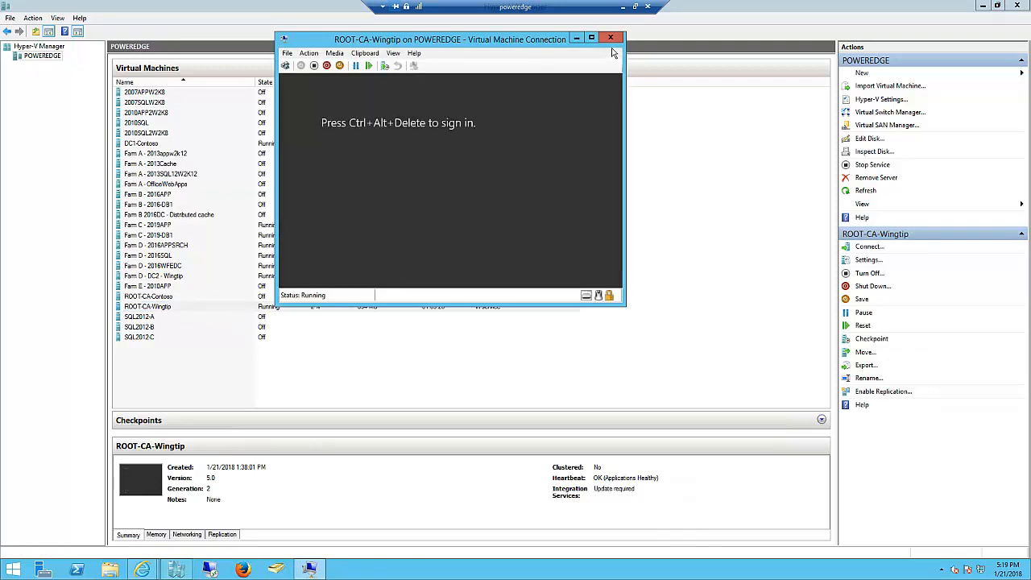
click(820, 38)
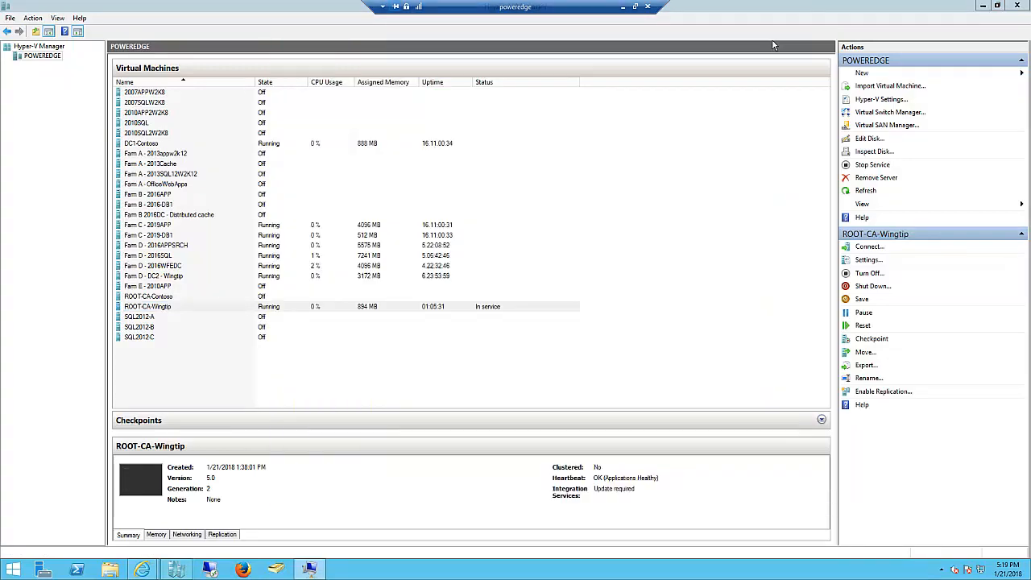
- Switch to the CA-Wingtip remote session and close the certificates console without saving its settings
click(623, 7)
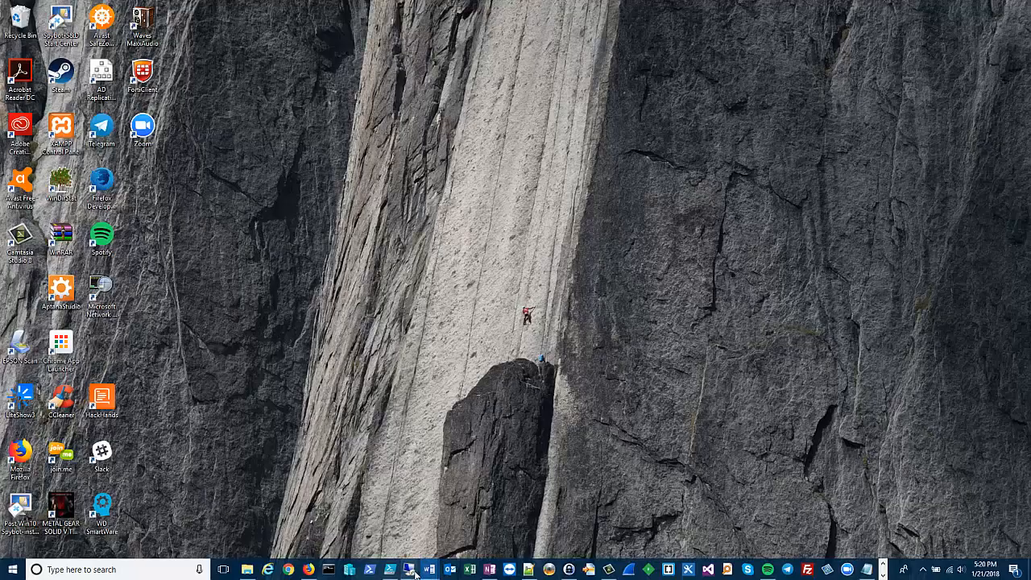
mouse_move(427, 573)
click(614, 536)
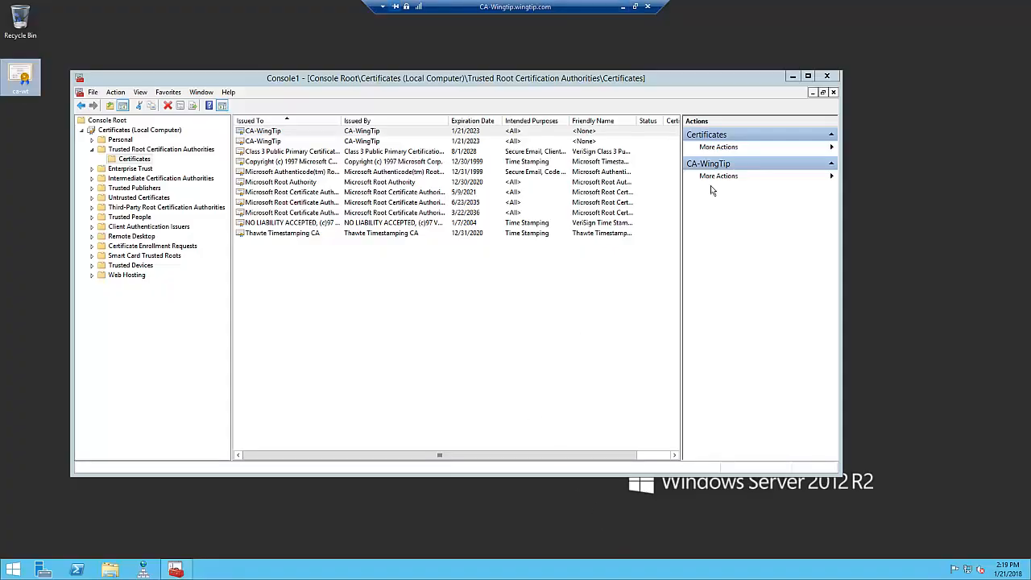
click(826, 76)
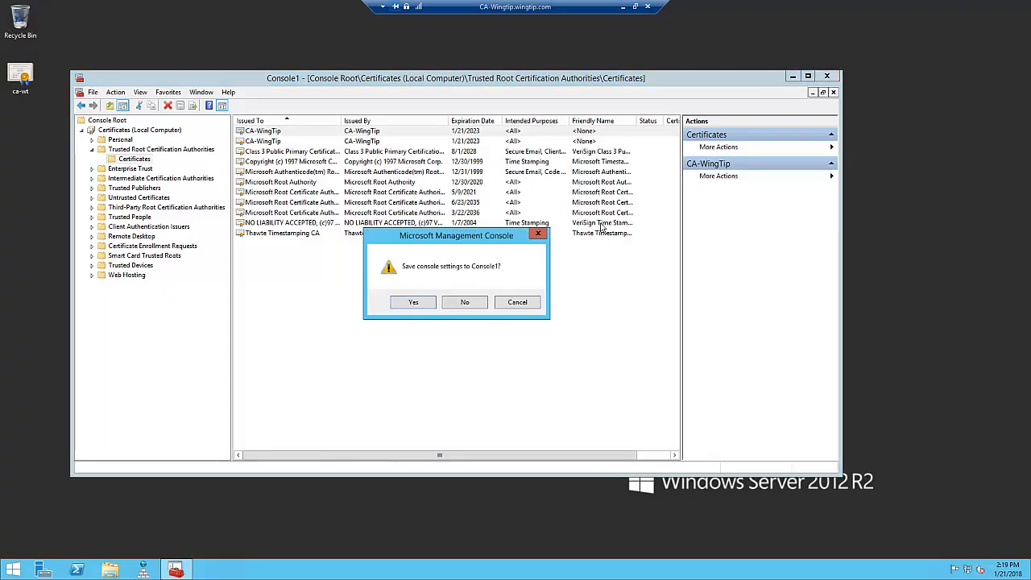
click(472, 307)
- Shut down the CA-Wingtip server with the reason Other (Unplanned)
right_click(13, 569)
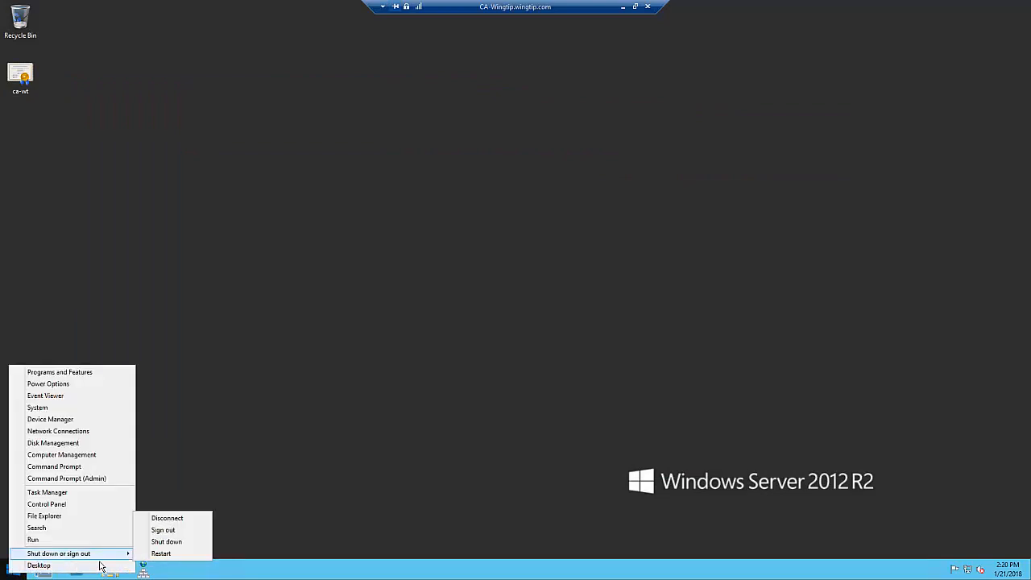
click(175, 553)
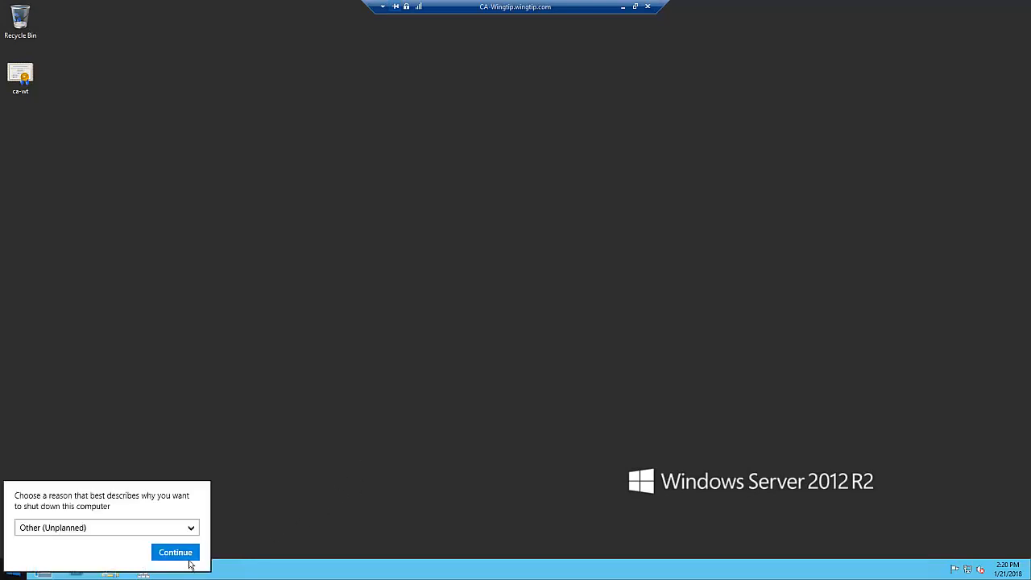
click(188, 556)
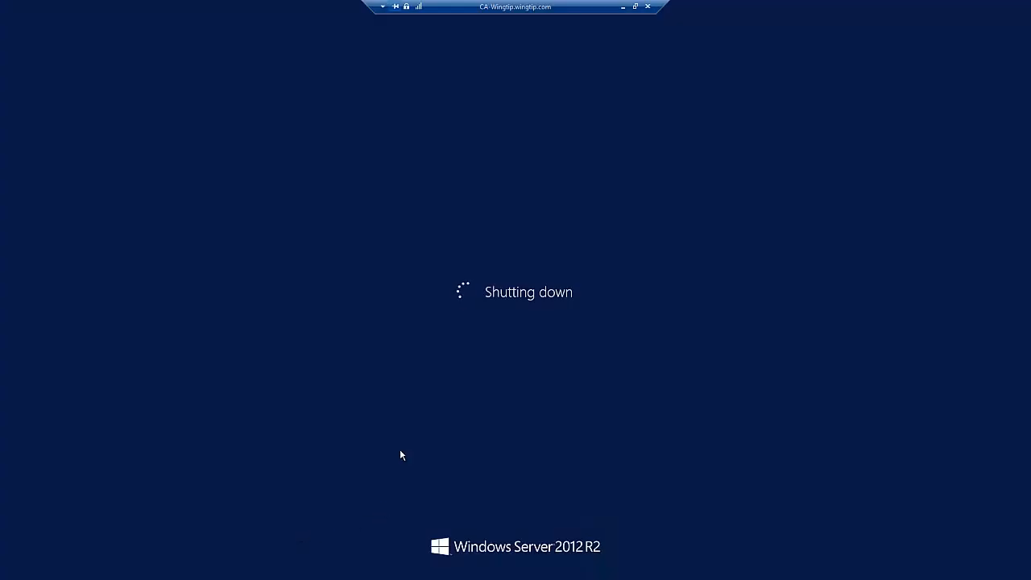